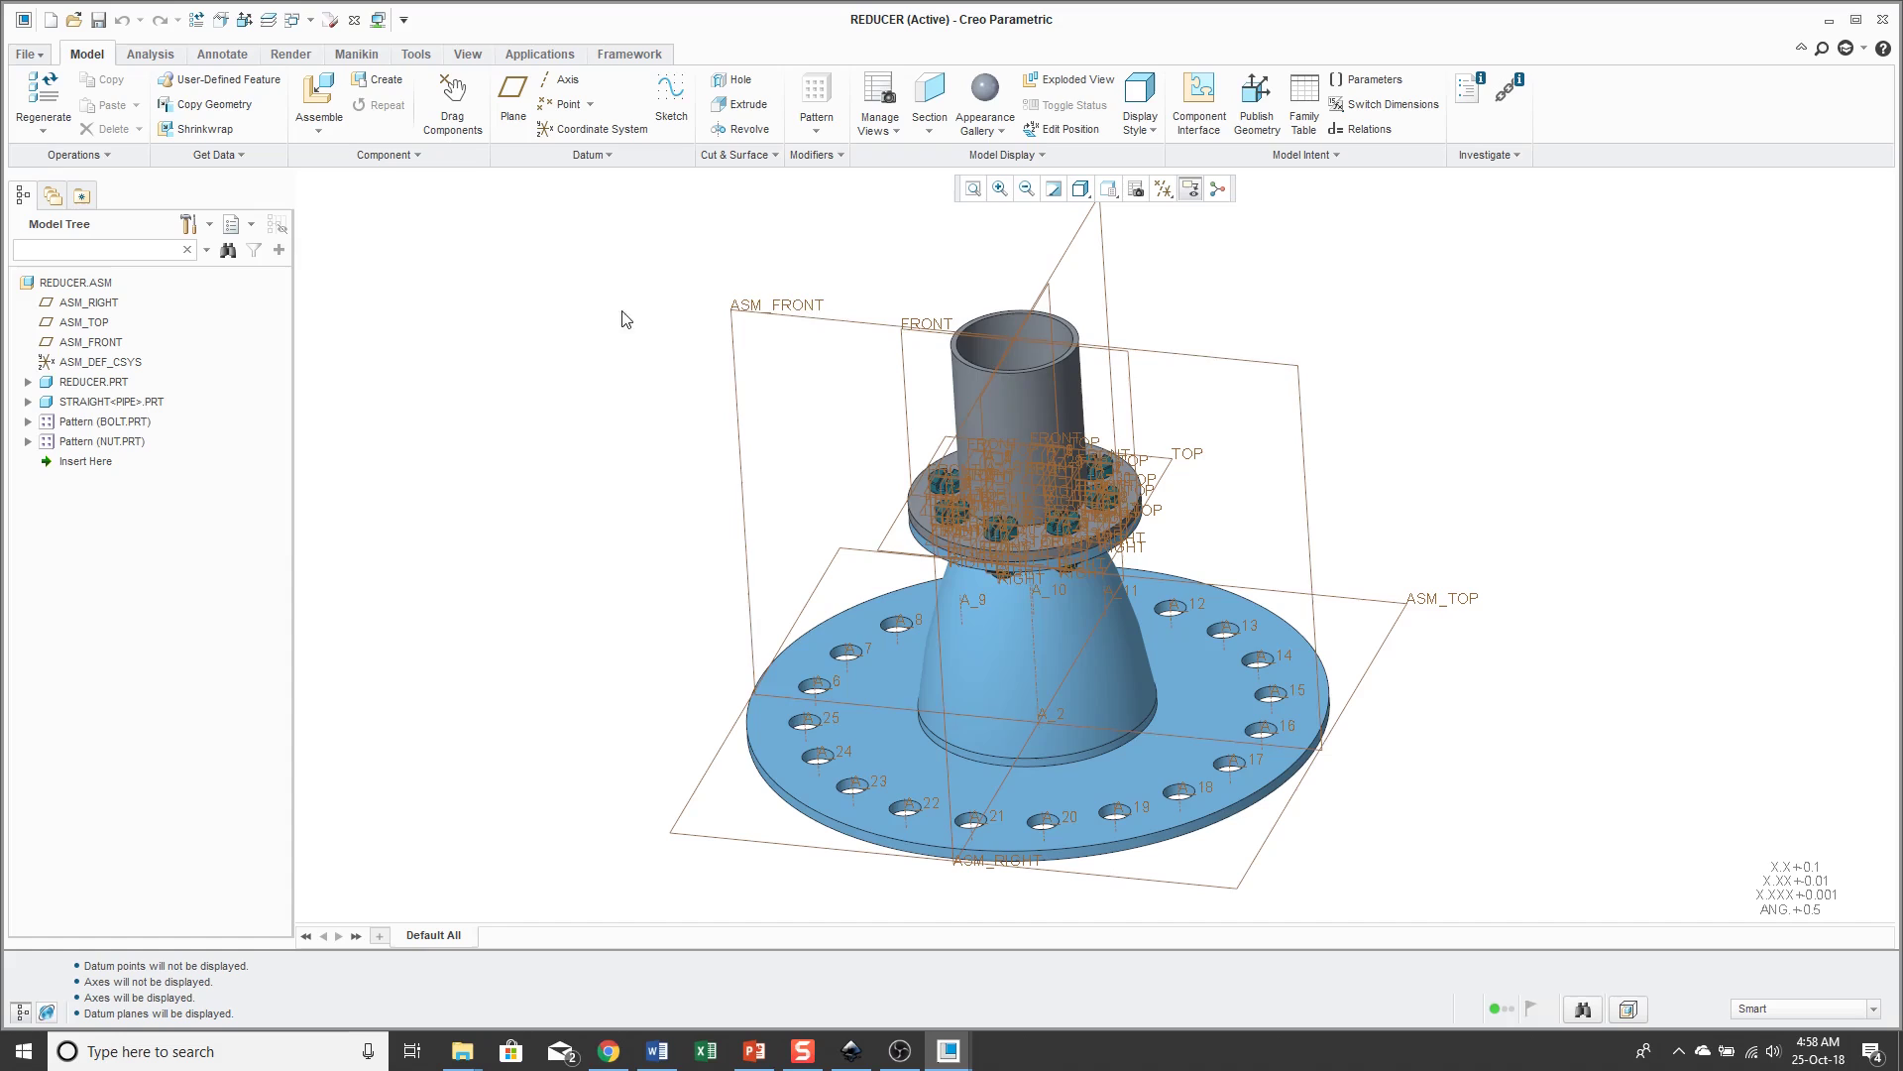
# Step: Toggle the datum display filters, leaving planes and axes shown and coordinate systems hidden
pyautogui.click(1182, 198)
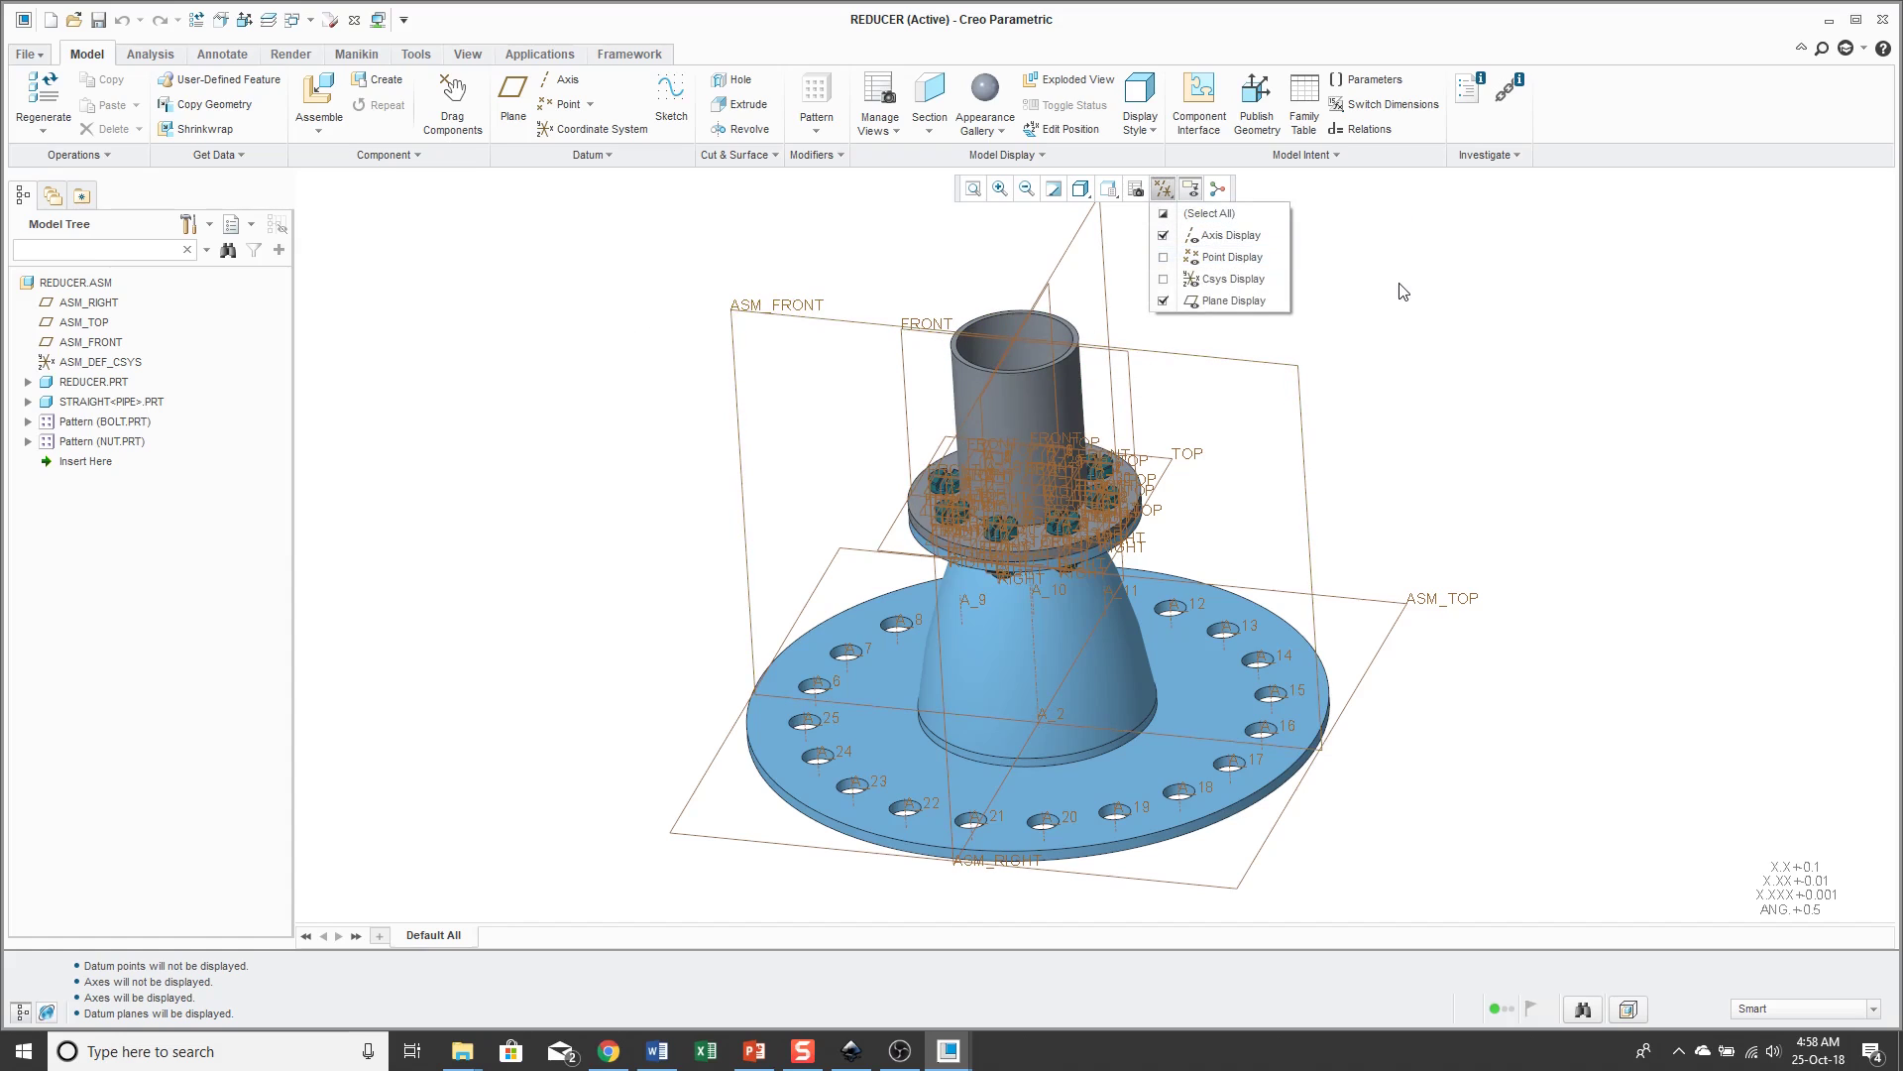
pyautogui.click(1277, 280)
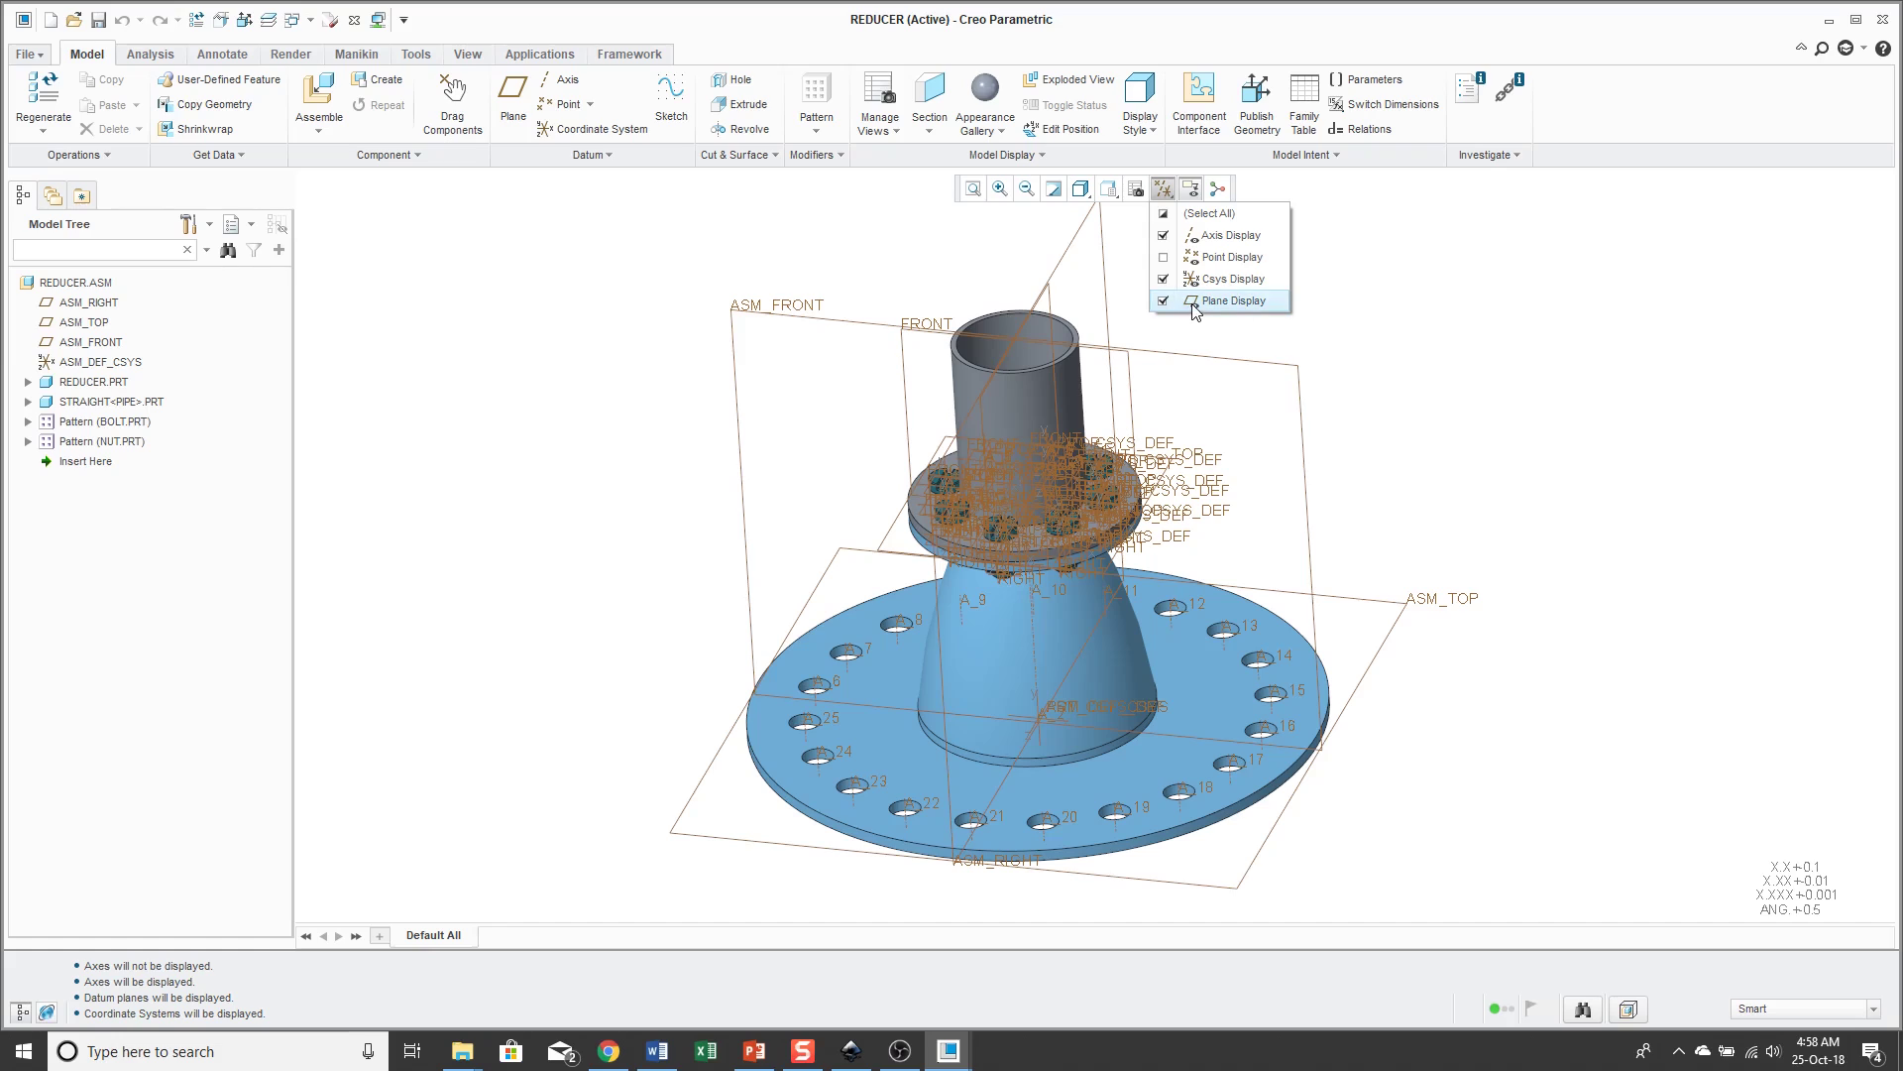
pyautogui.click(1240, 301)
pyautogui.click(1252, 280)
pyautogui.click(1251, 237)
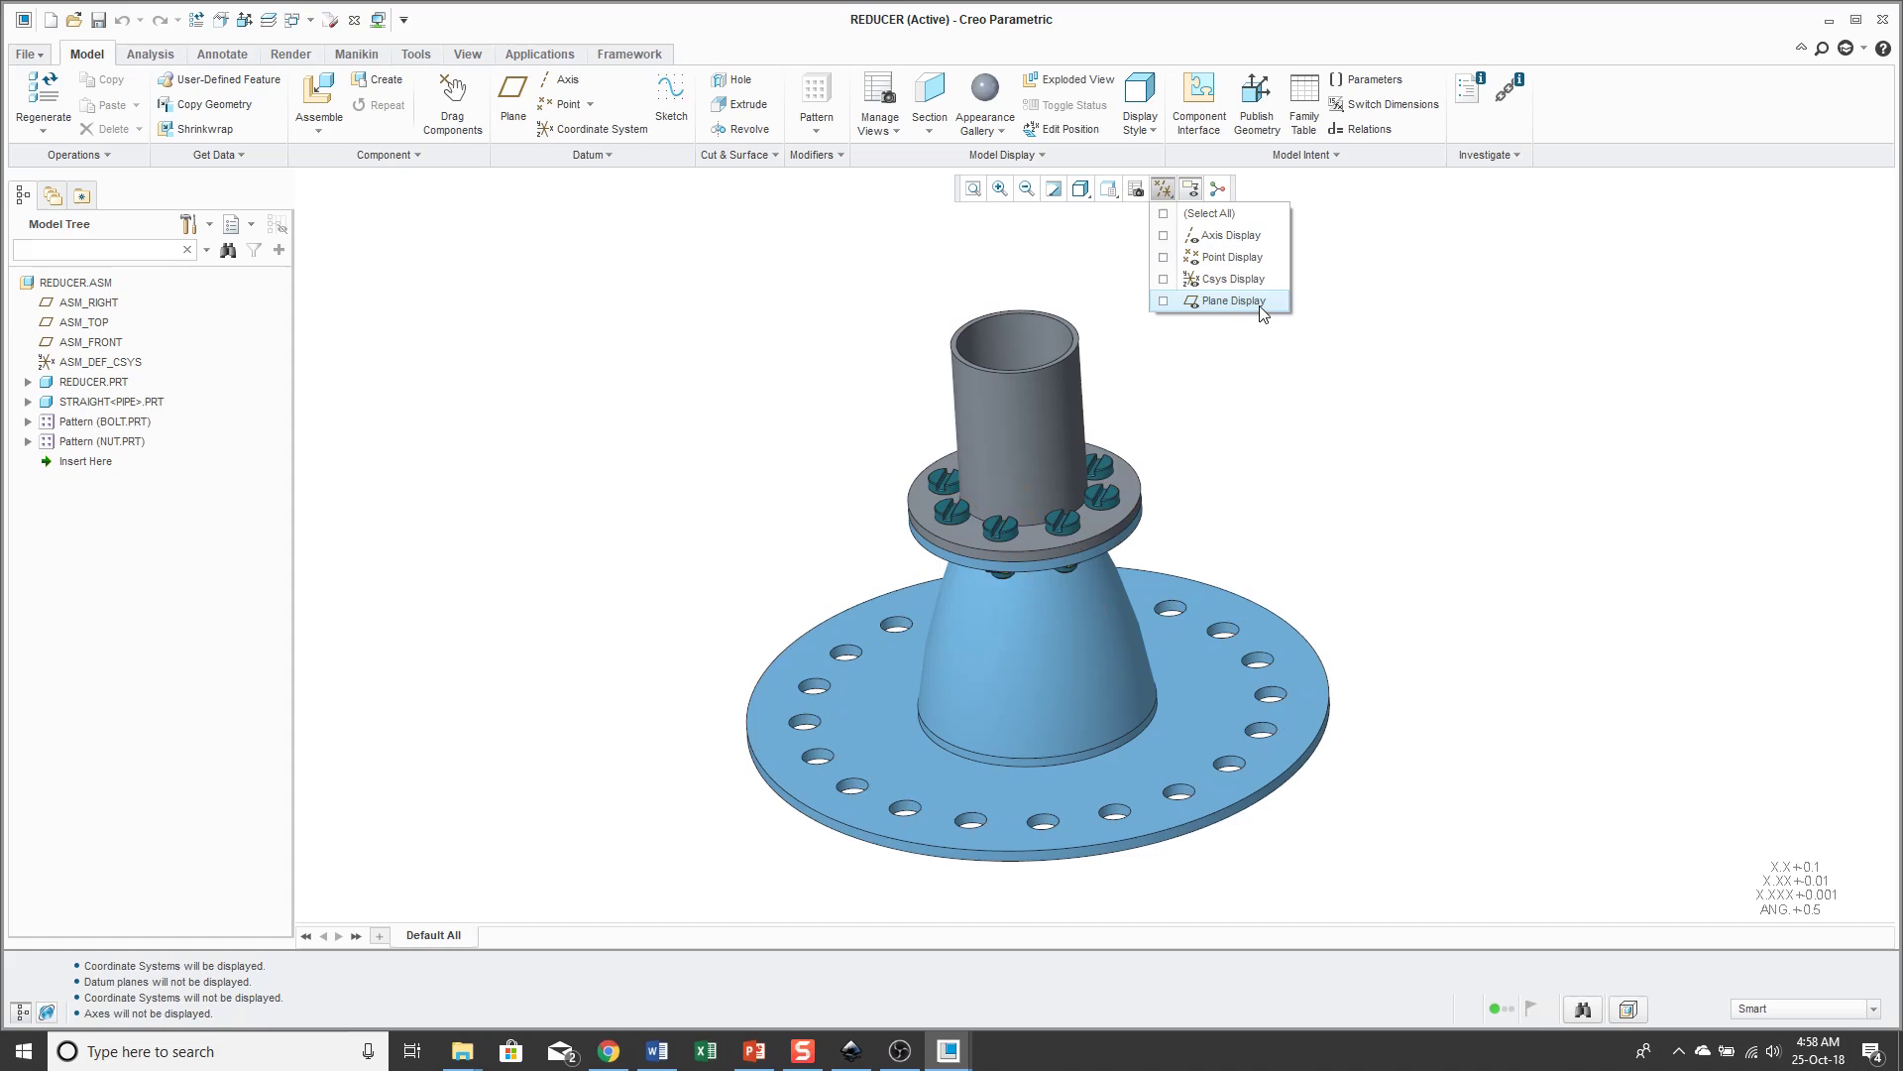
pyautogui.click(1235, 300)
pyautogui.click(1247, 238)
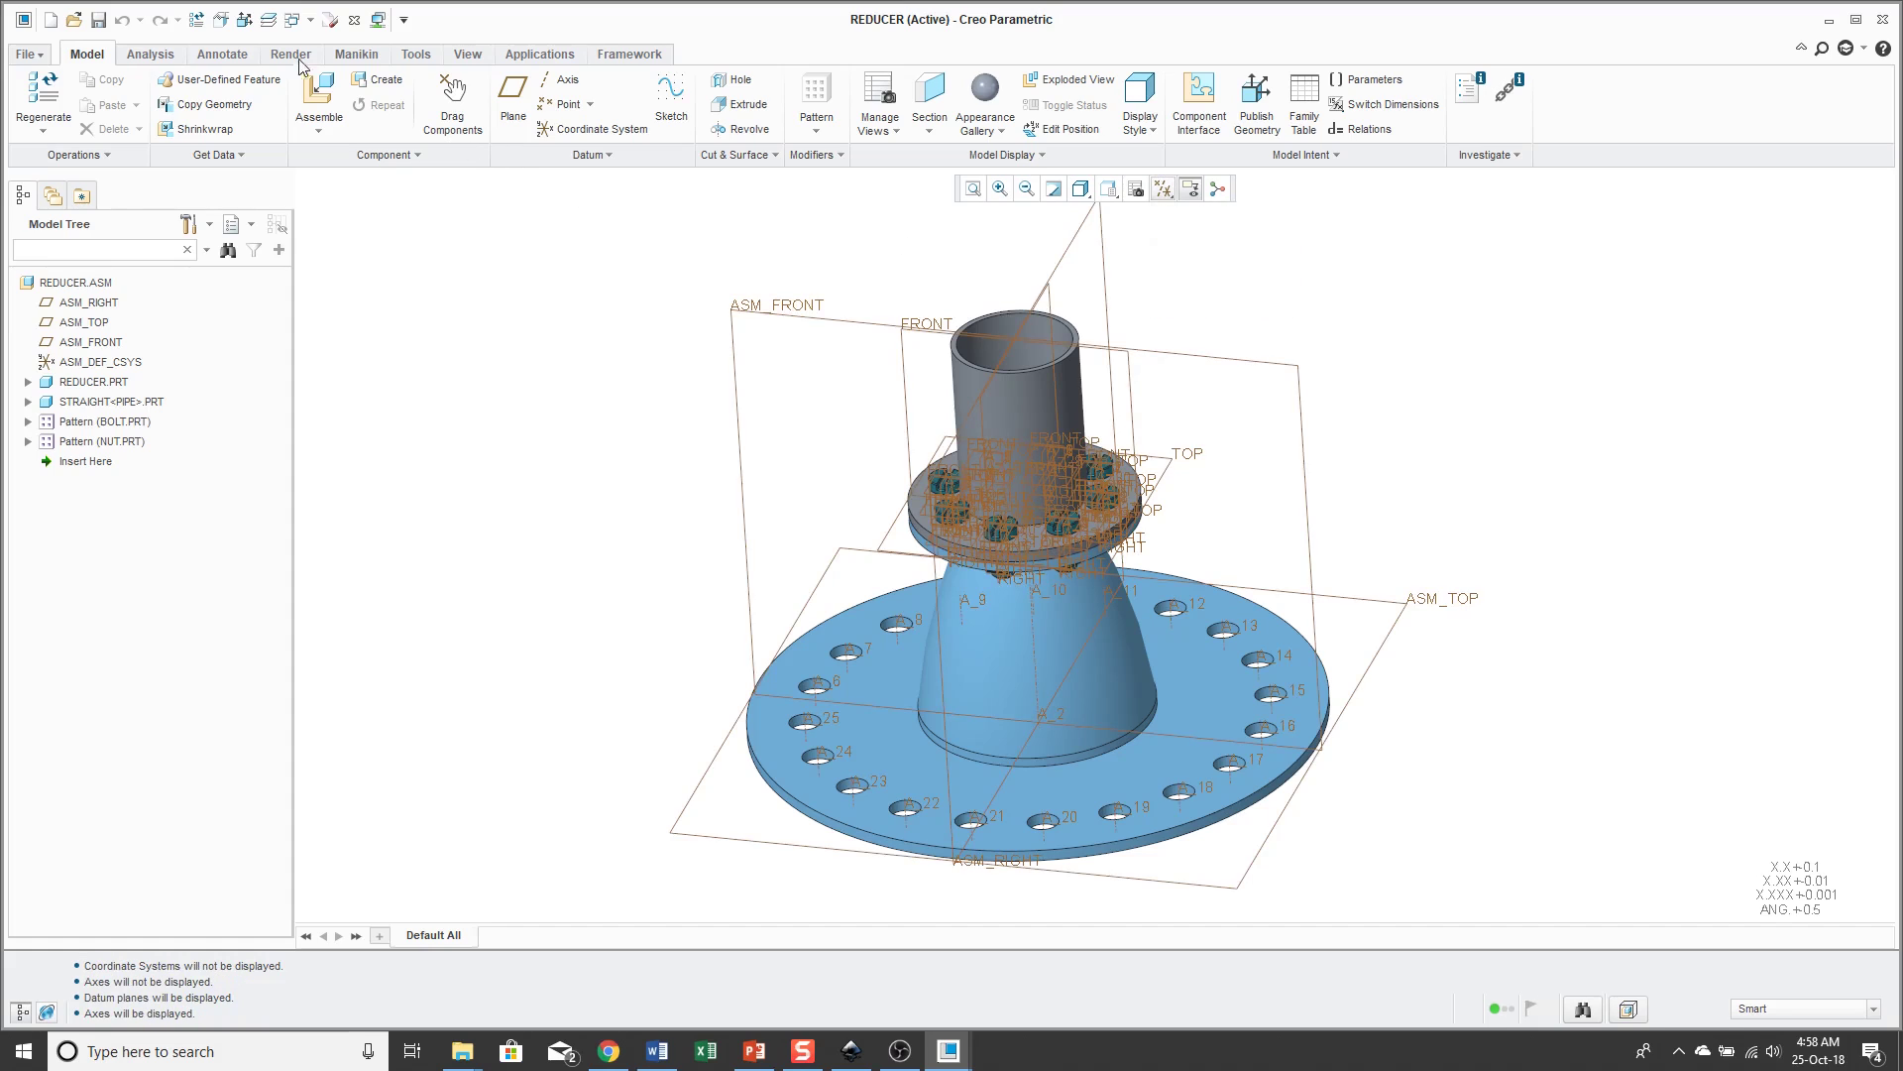
# Step: Switch to the REDUCER.PRT window and open its Layer Tree
pyautogui.click(311, 20)
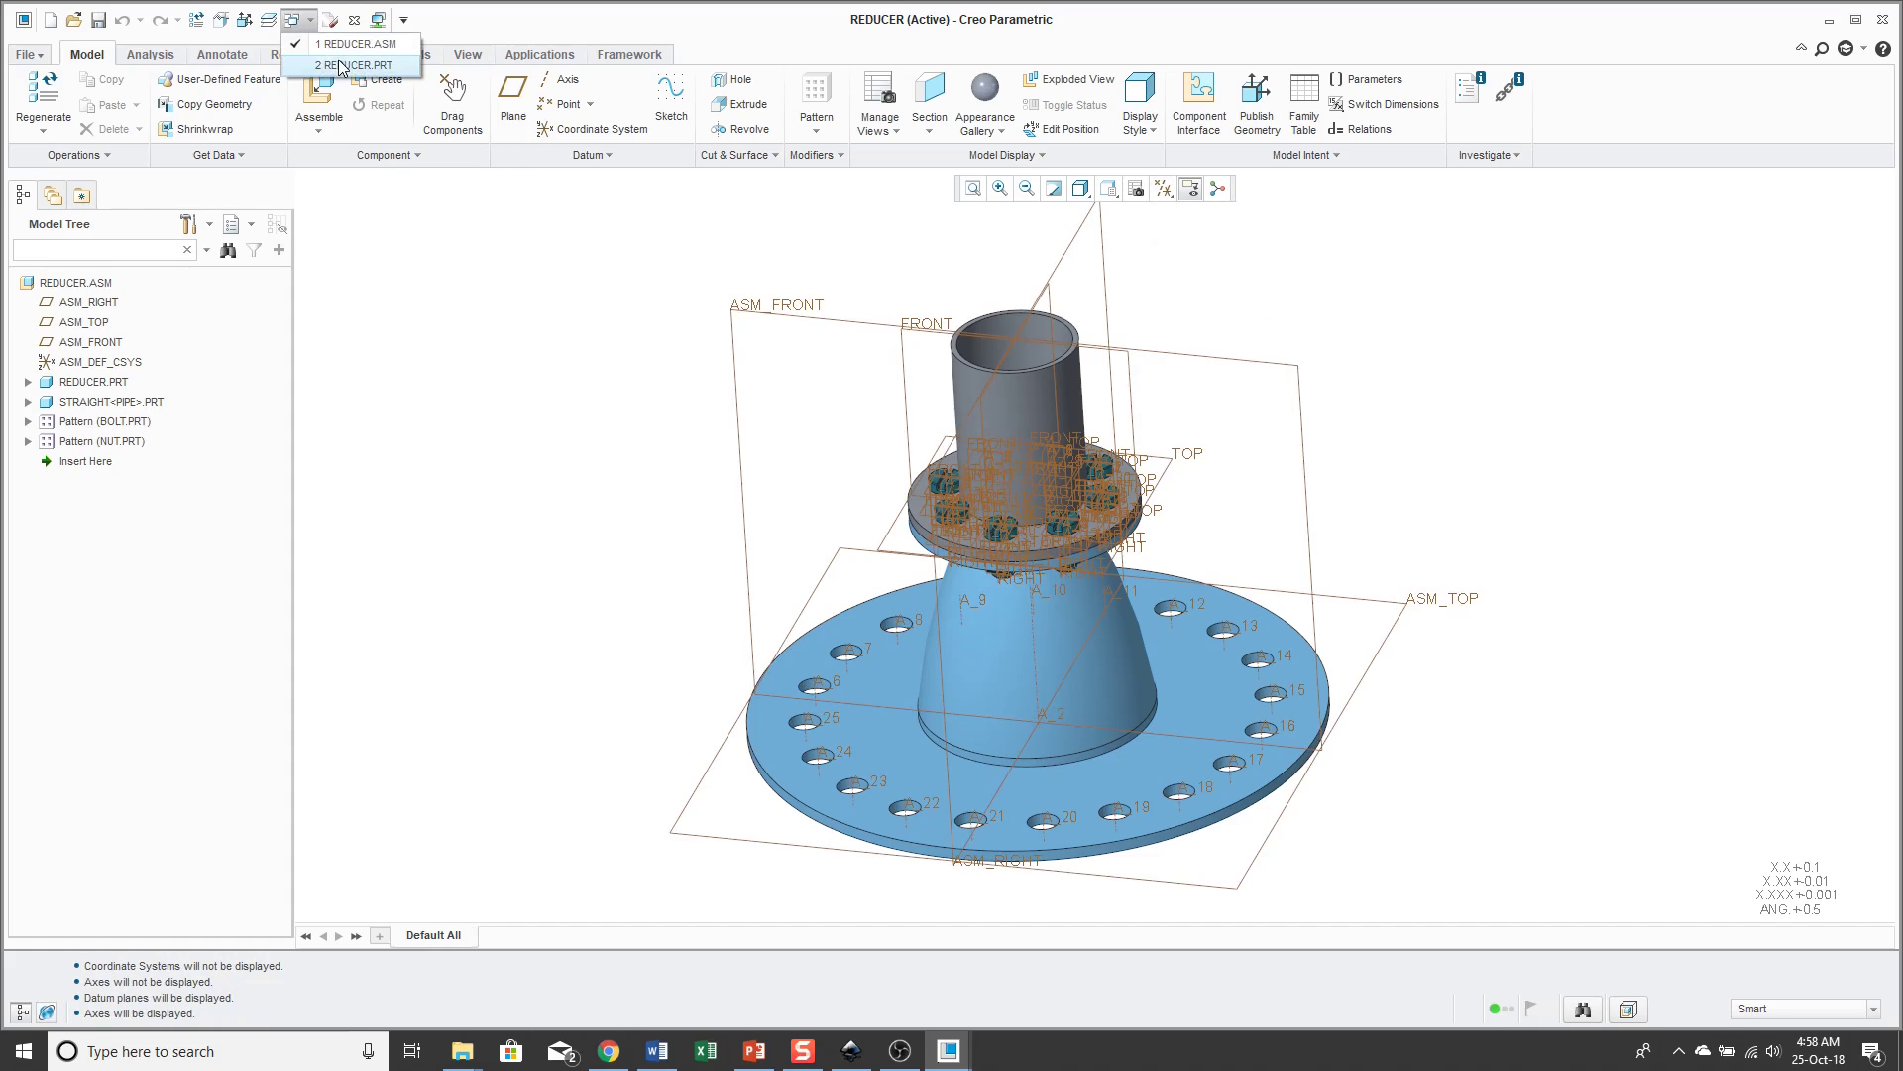
pyautogui.click(342, 68)
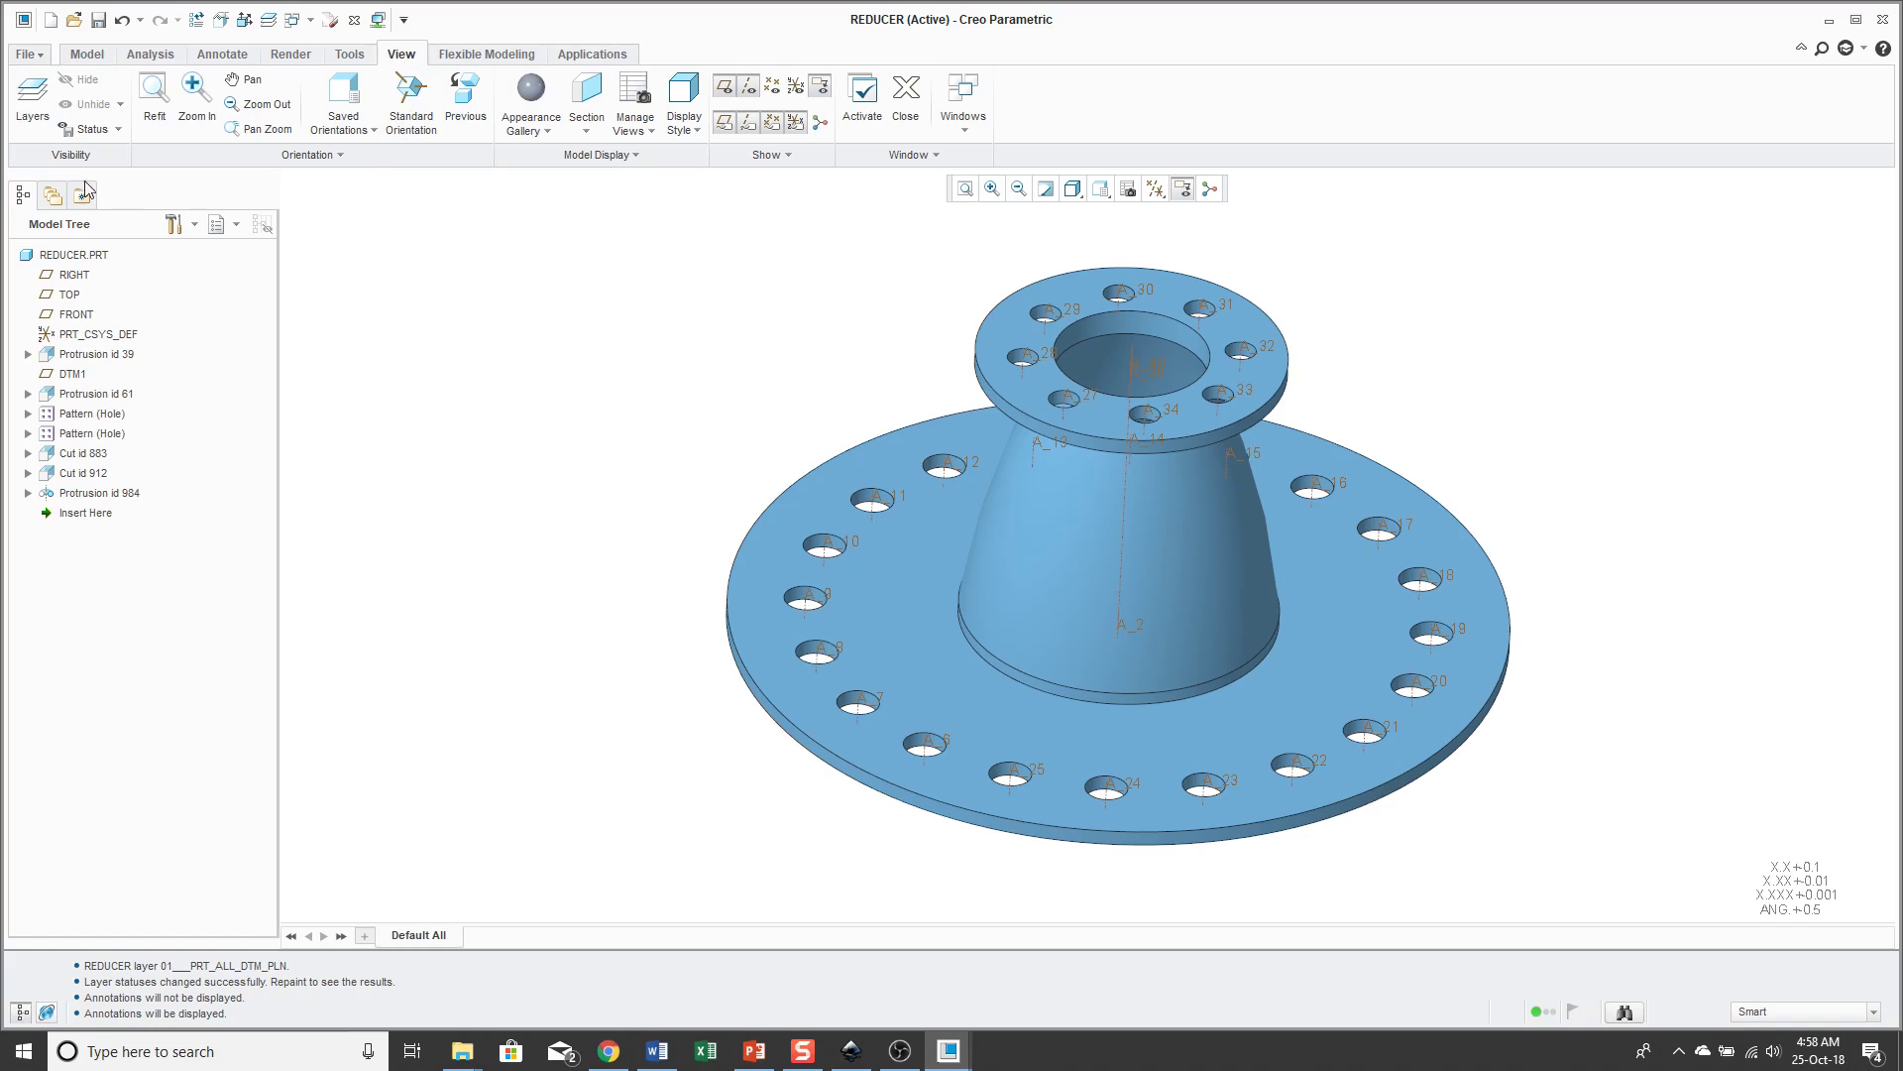
pyautogui.click(33, 109)
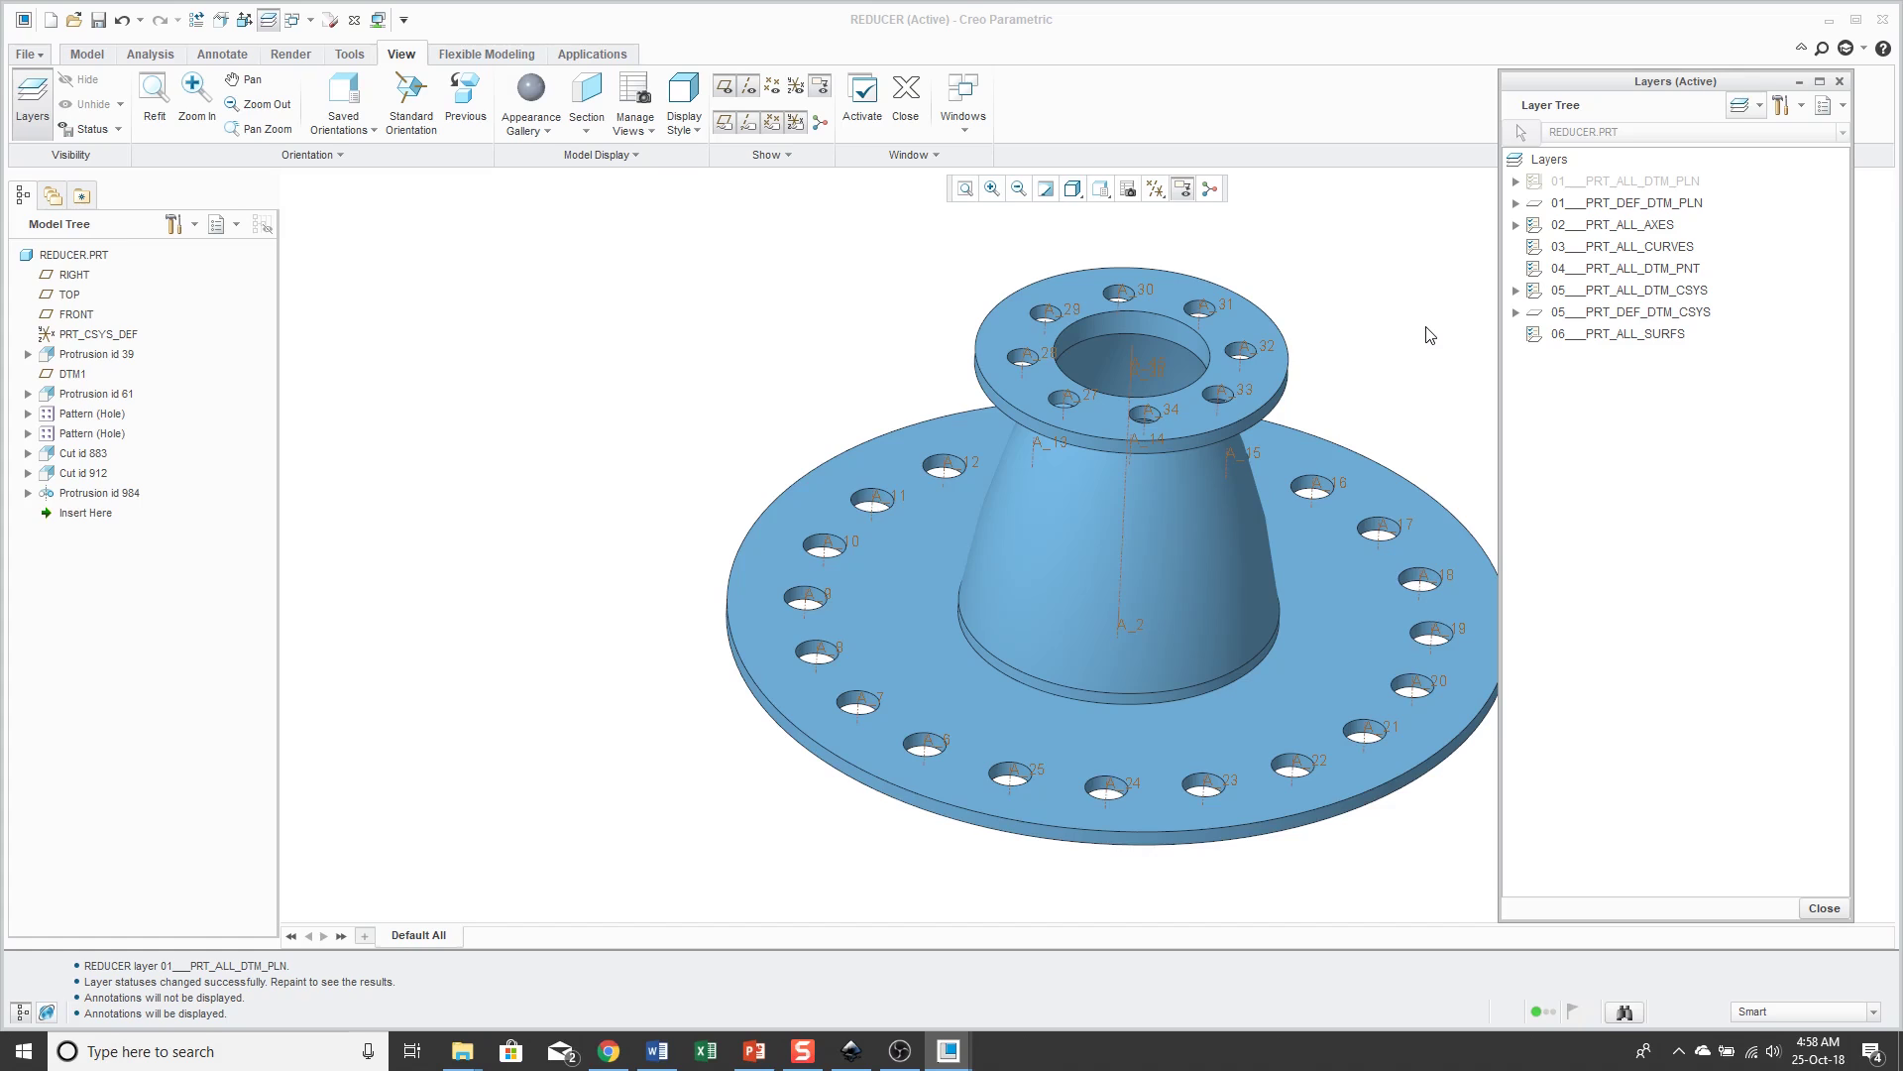
pyautogui.click(36, 52)
# Step: Confirm floating_layer_tree is yes in the Configuration Editor, then cancel Options without changes
pyautogui.click(69, 499)
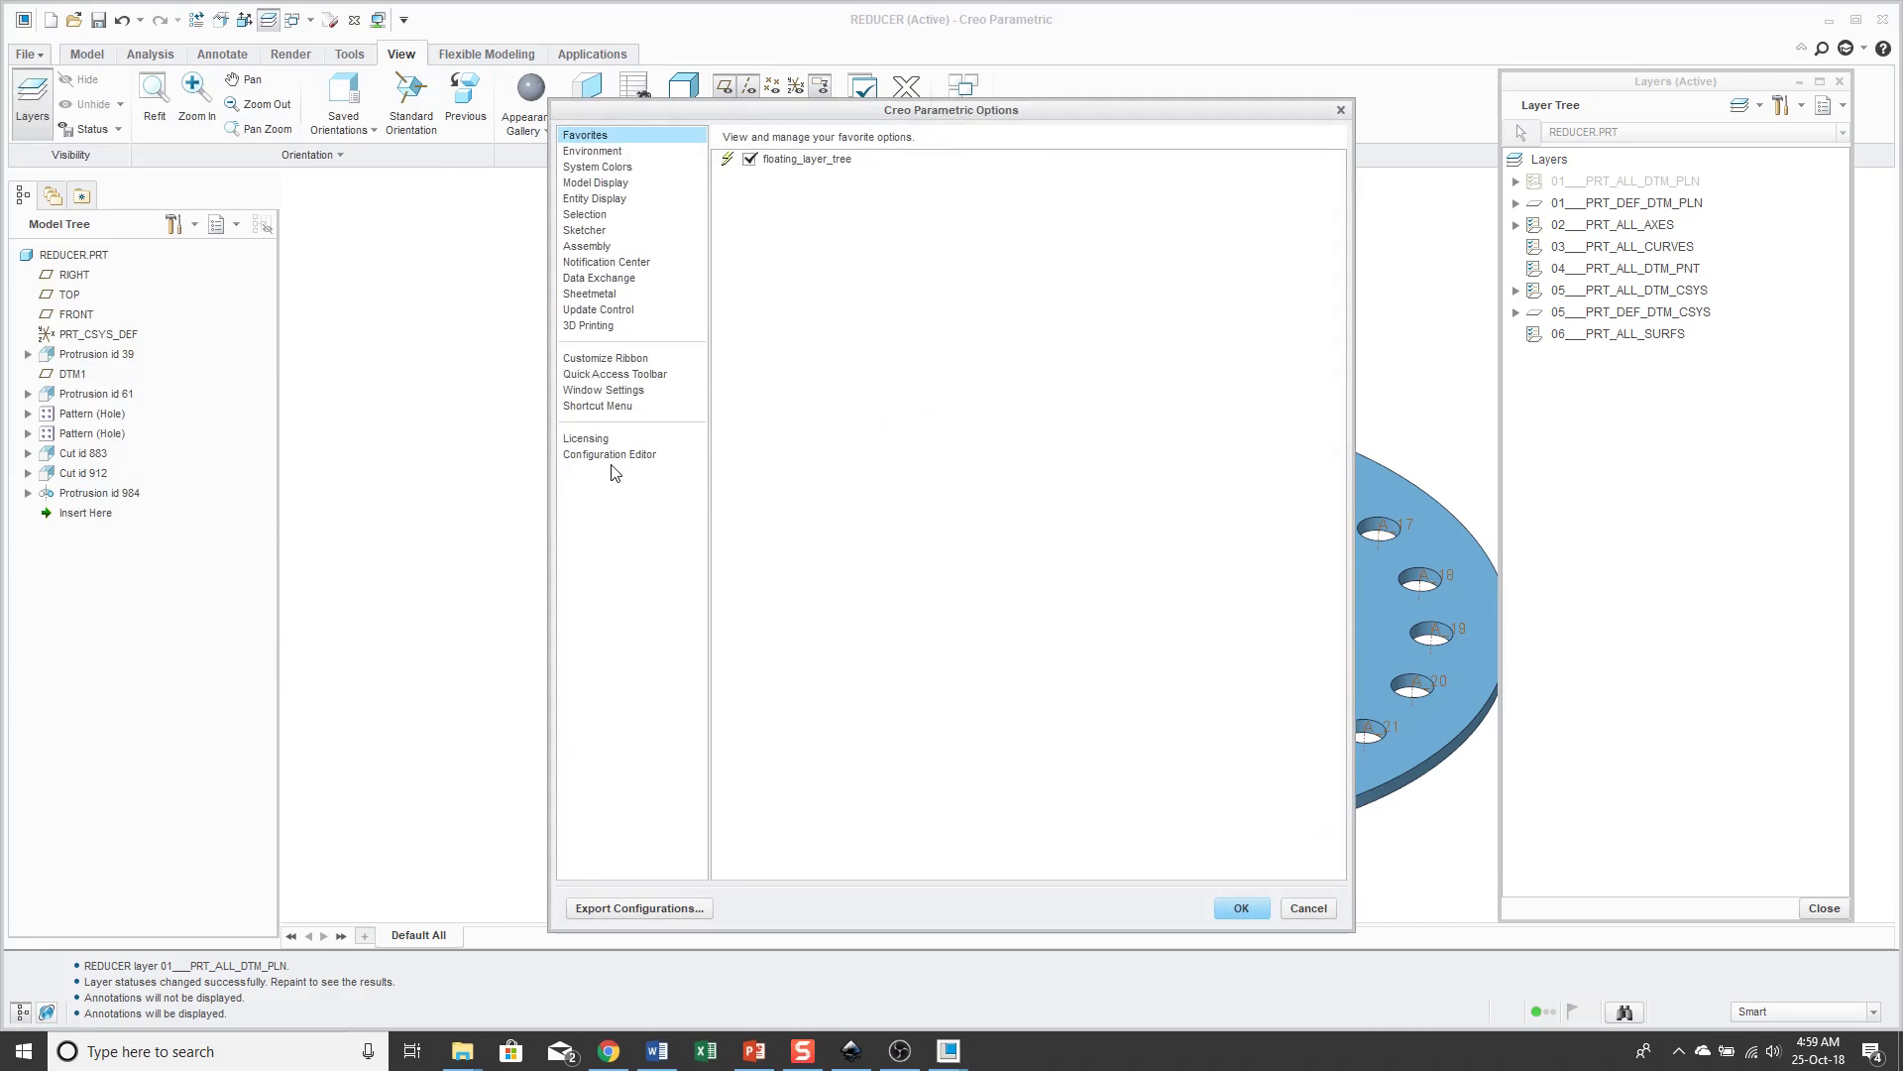
pyautogui.click(621, 457)
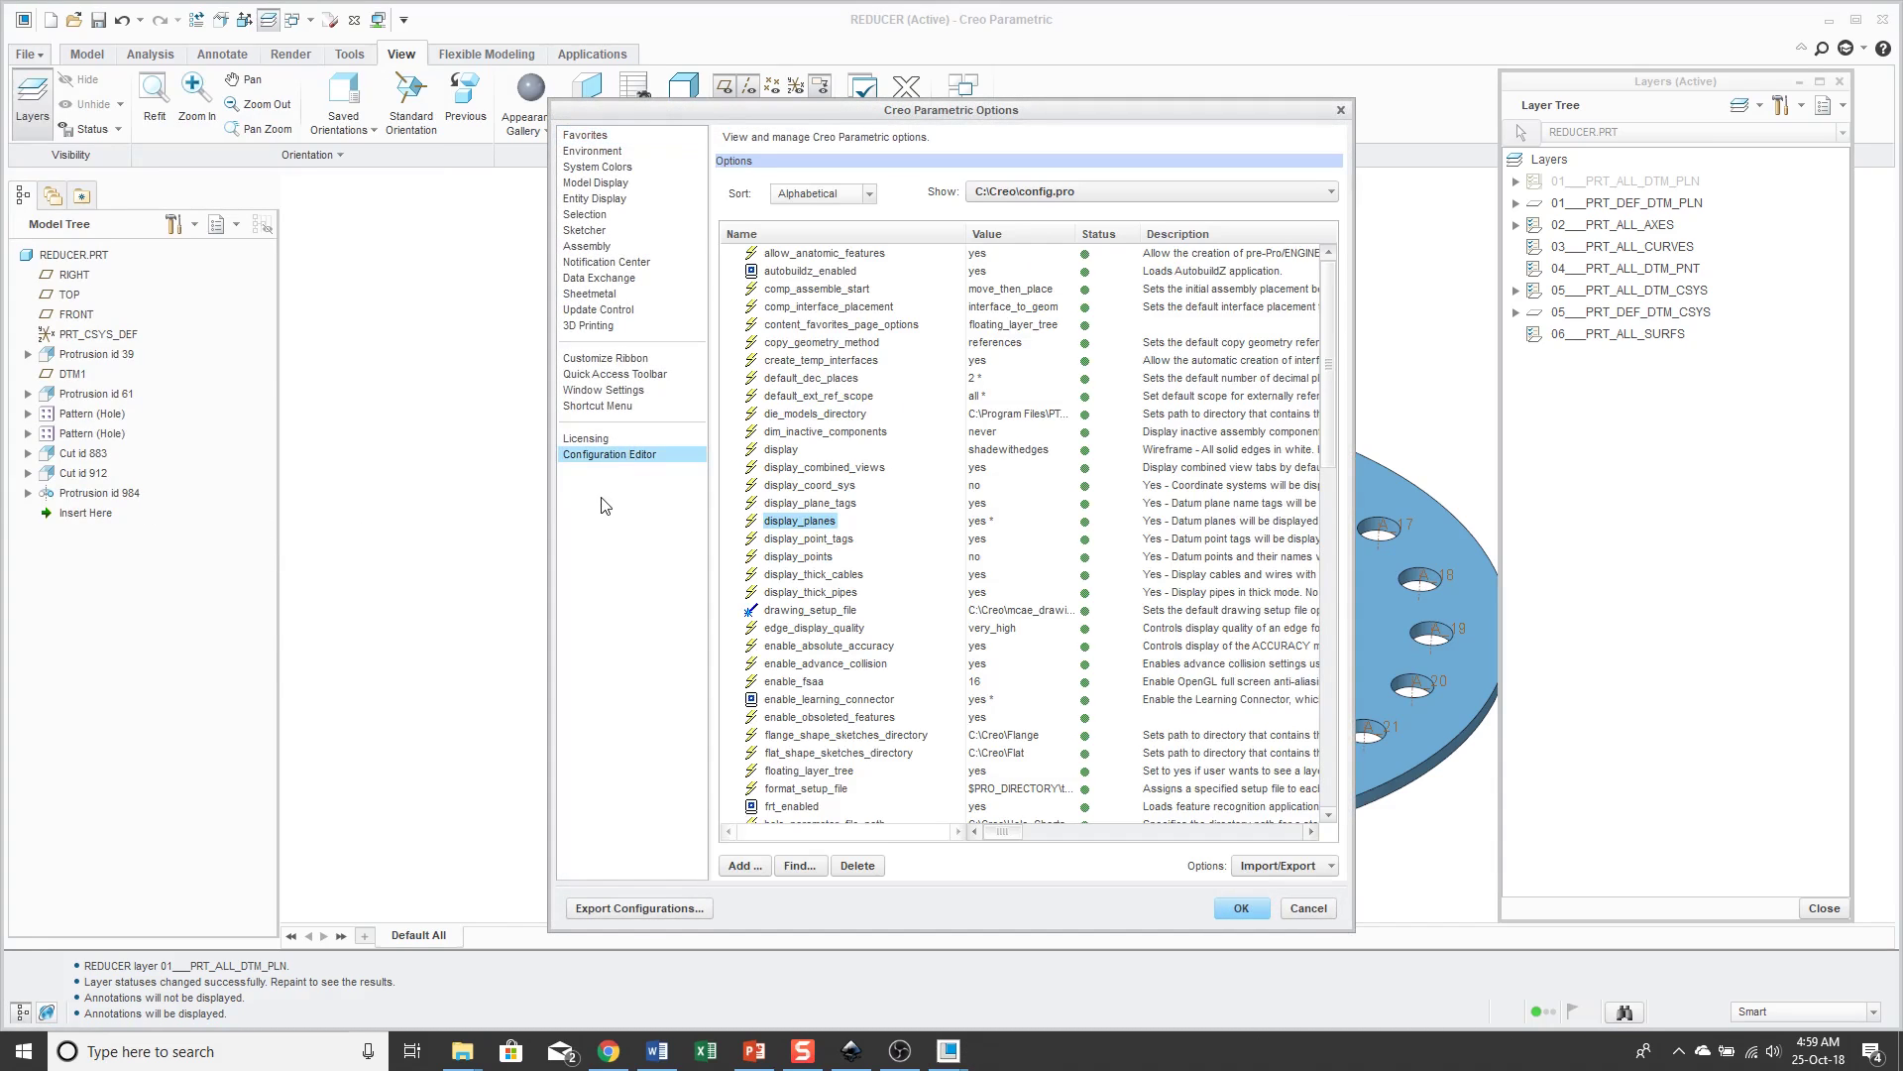
pyautogui.click(805, 772)
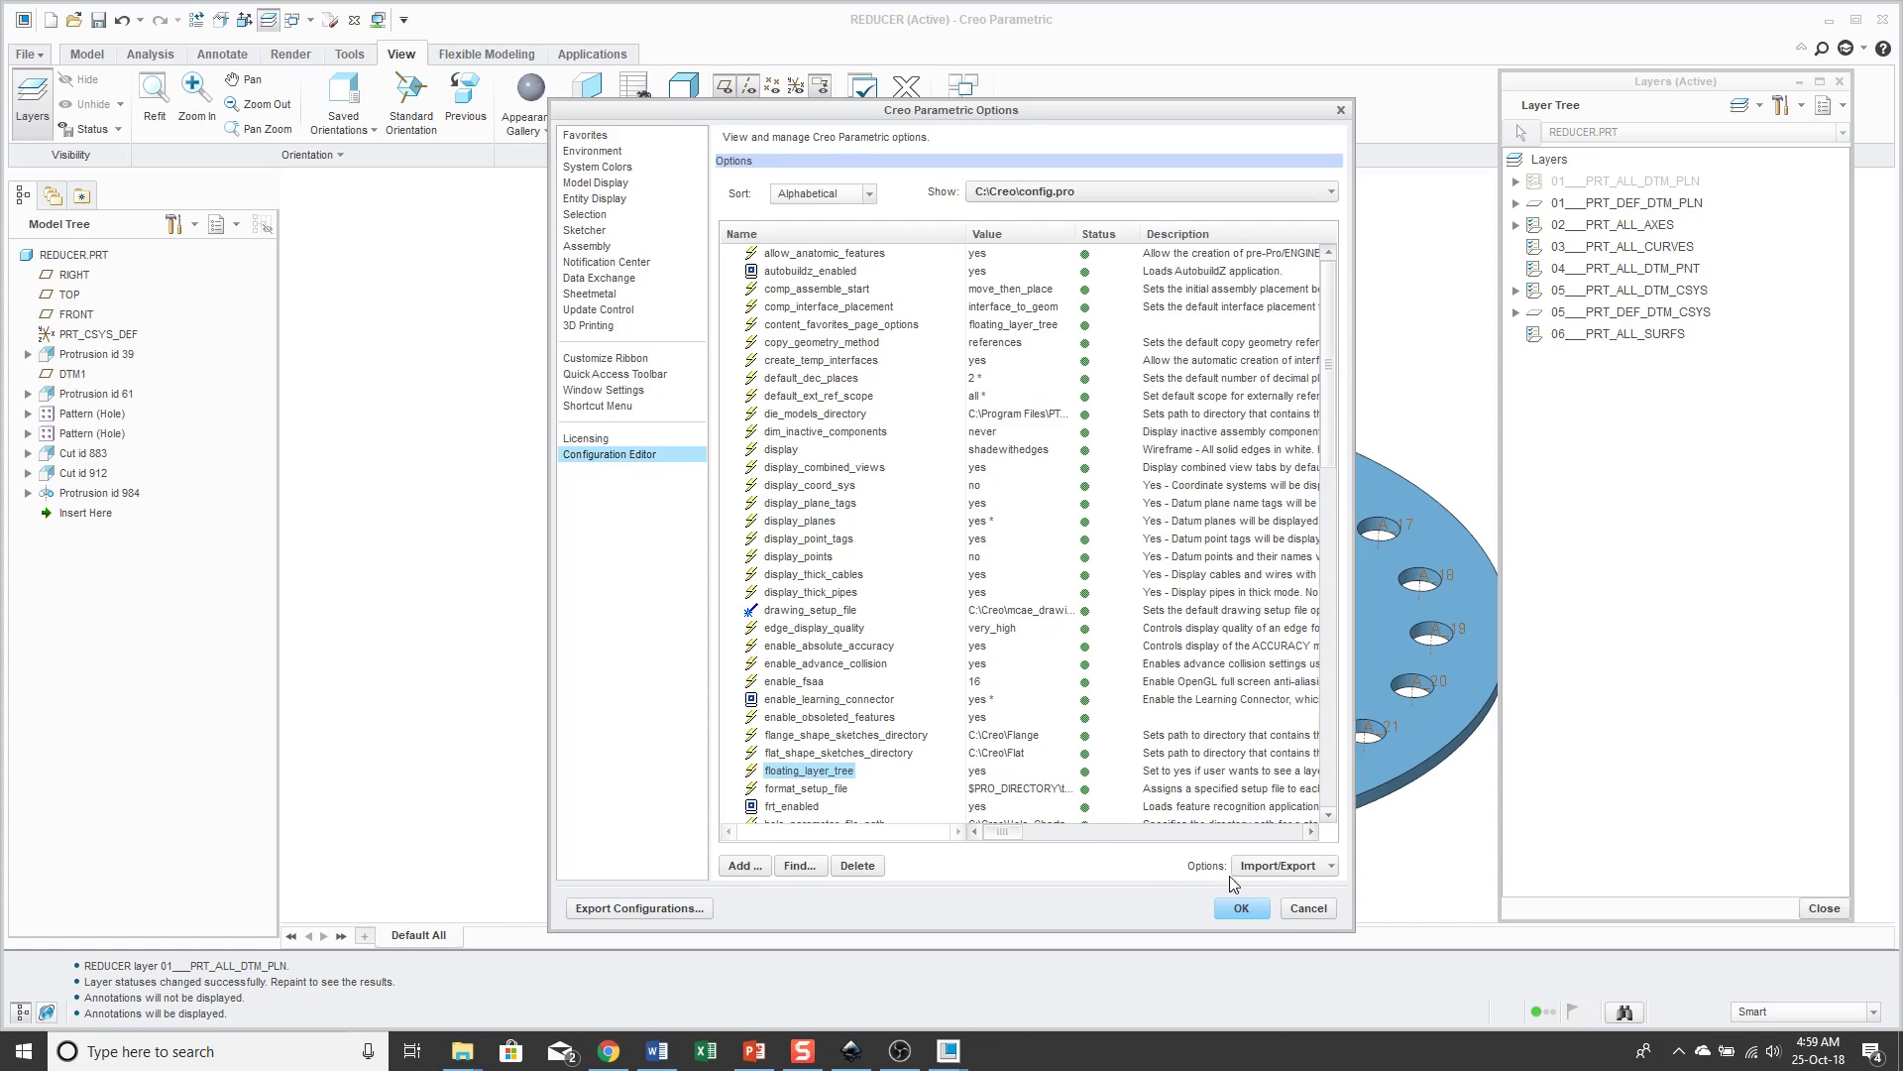
pyautogui.click(1321, 914)
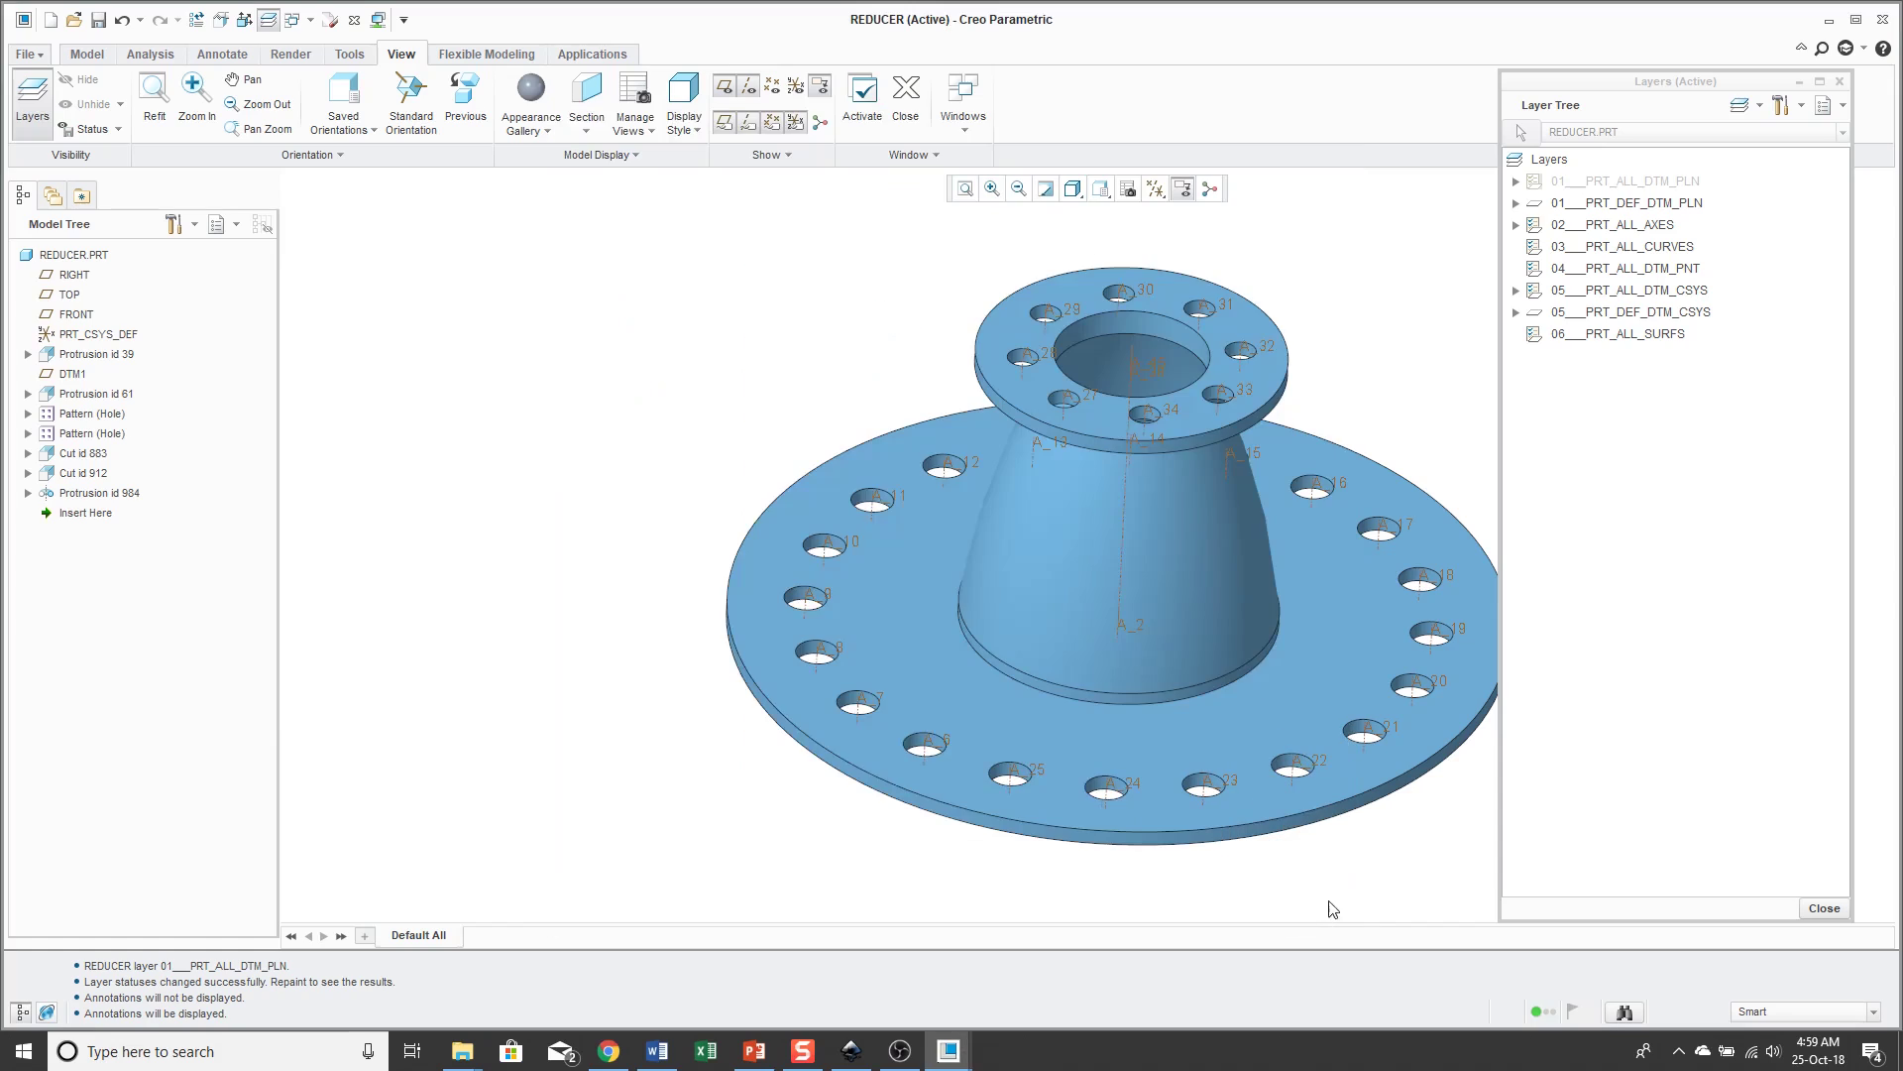
# Step: Close the Layer Tree, go to the Model tab, and reopen the Layer Tree
pyautogui.click(1824, 908)
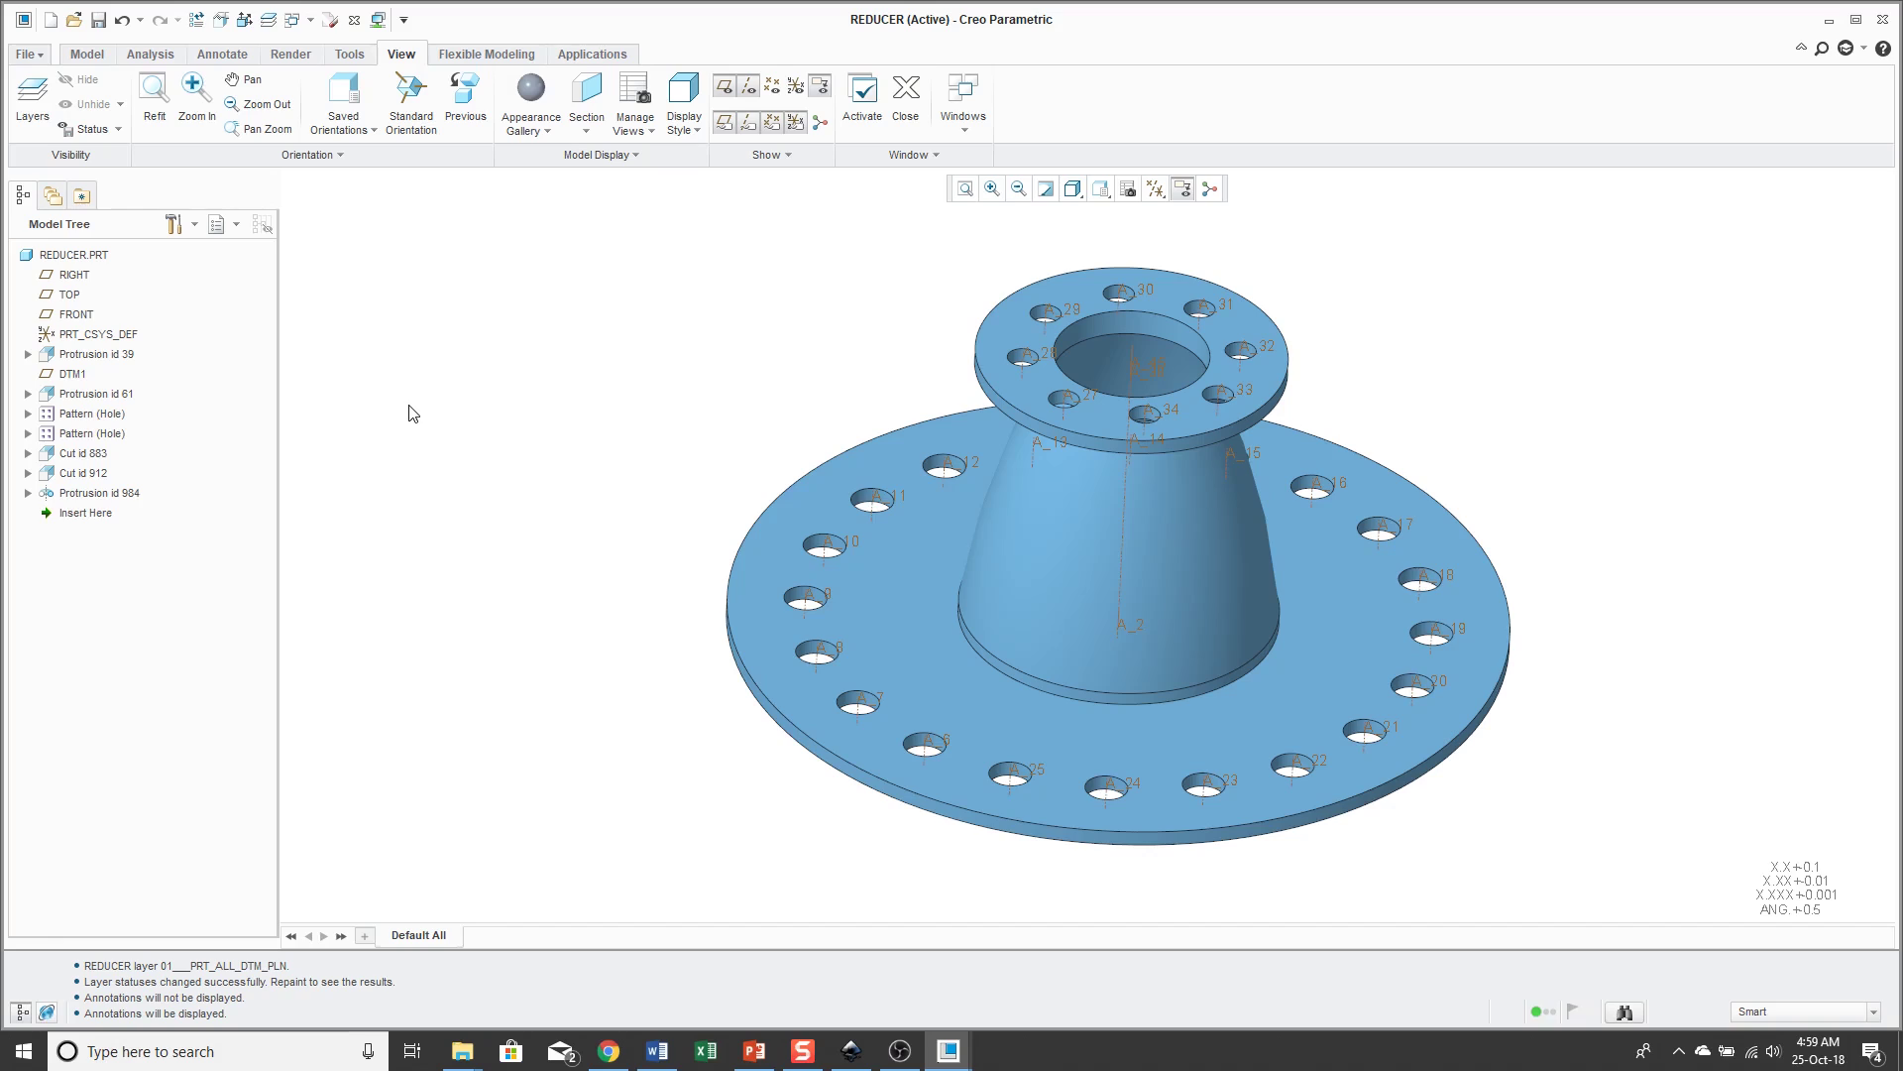
pyautogui.click(95, 57)
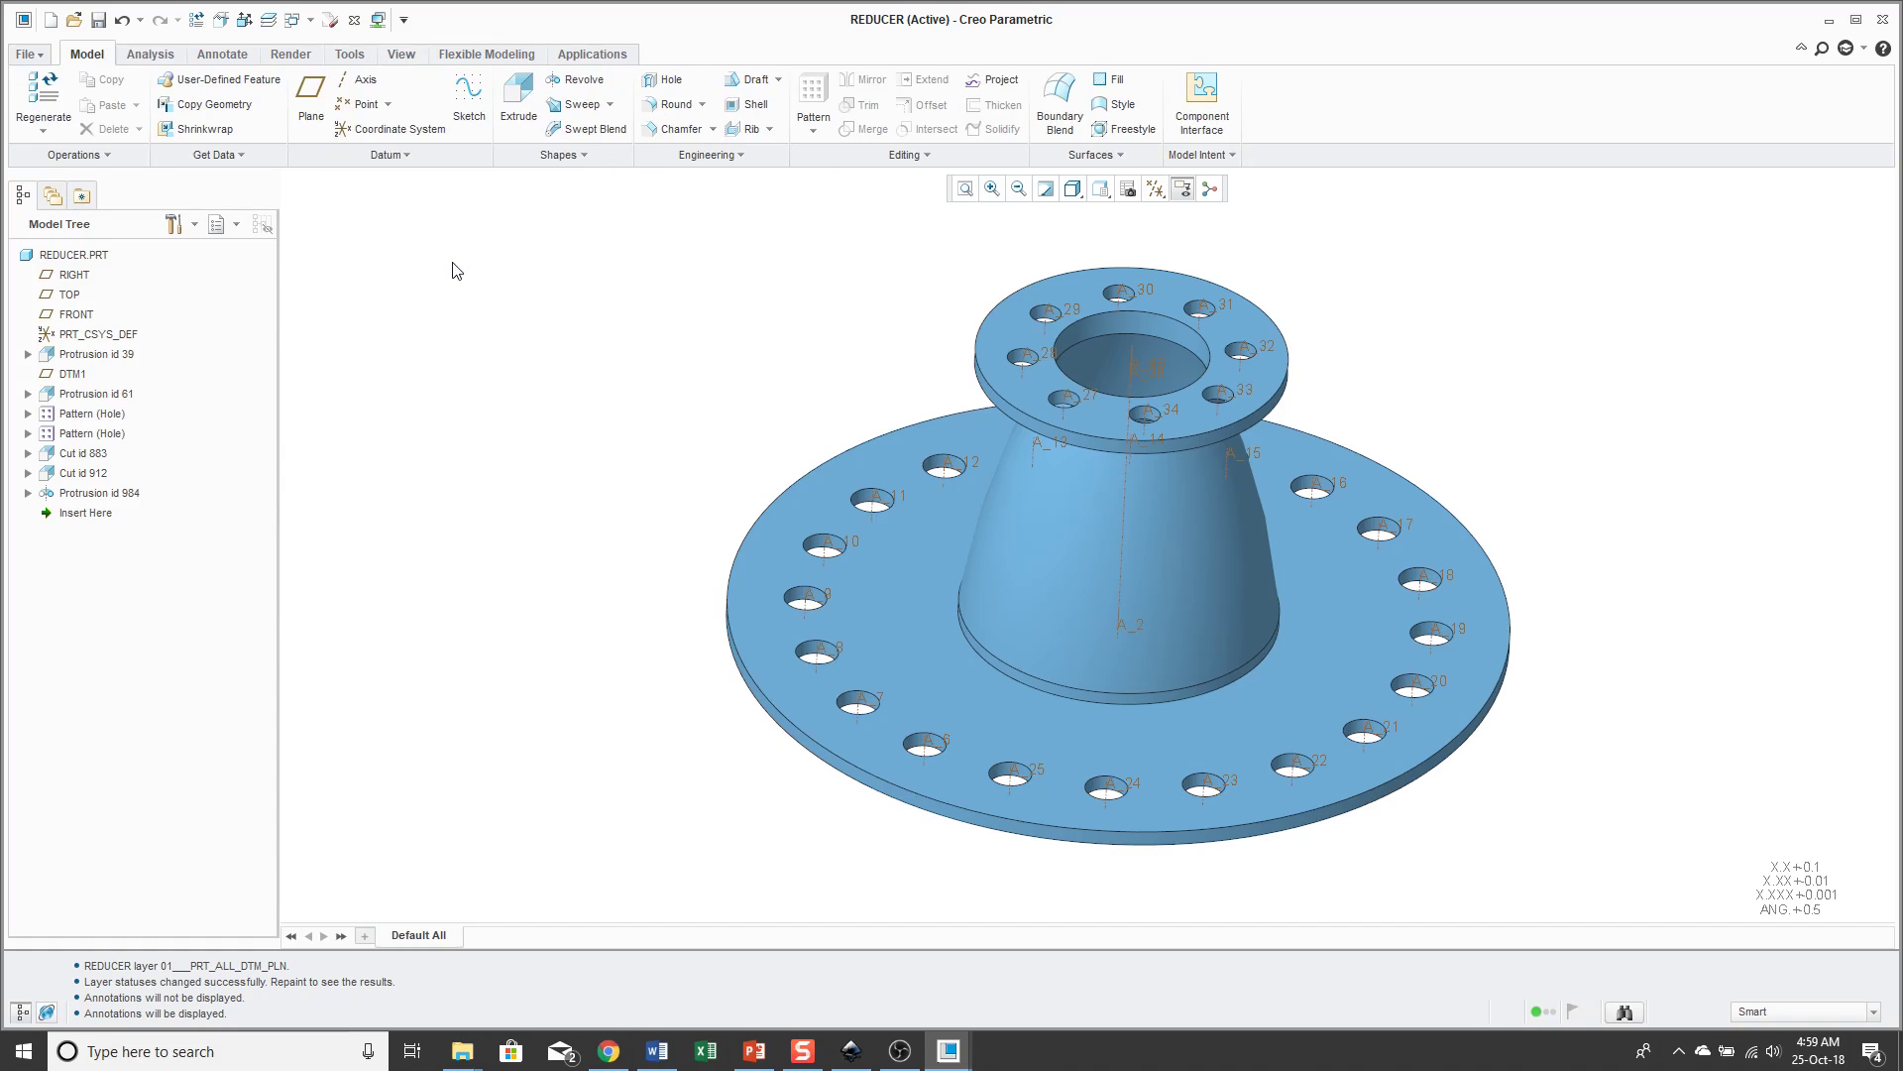
pyautogui.click(267, 24)
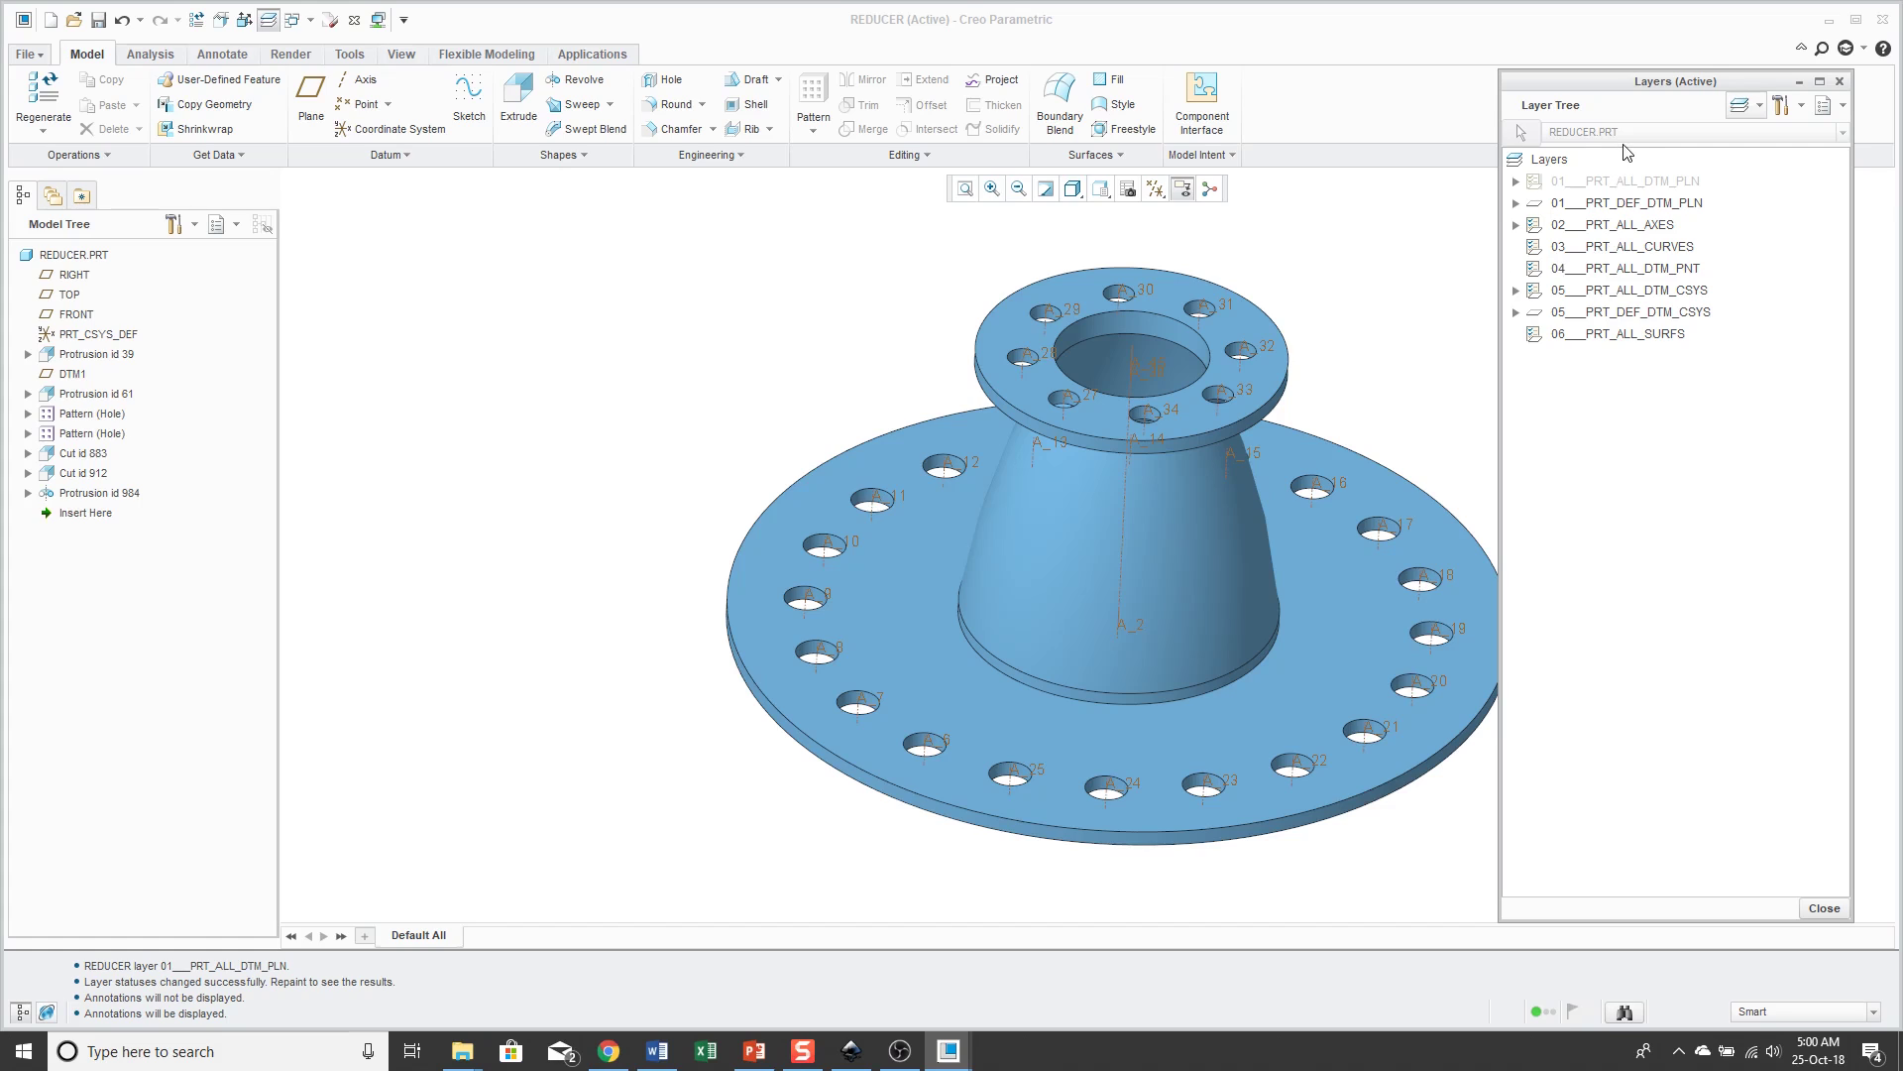
# Step: Unhide layer 01___PRT_ALL_DTM_PLN and reset the model to standard orientation
pyautogui.rightClick(1634, 181)
pyautogui.click(1572, 200)
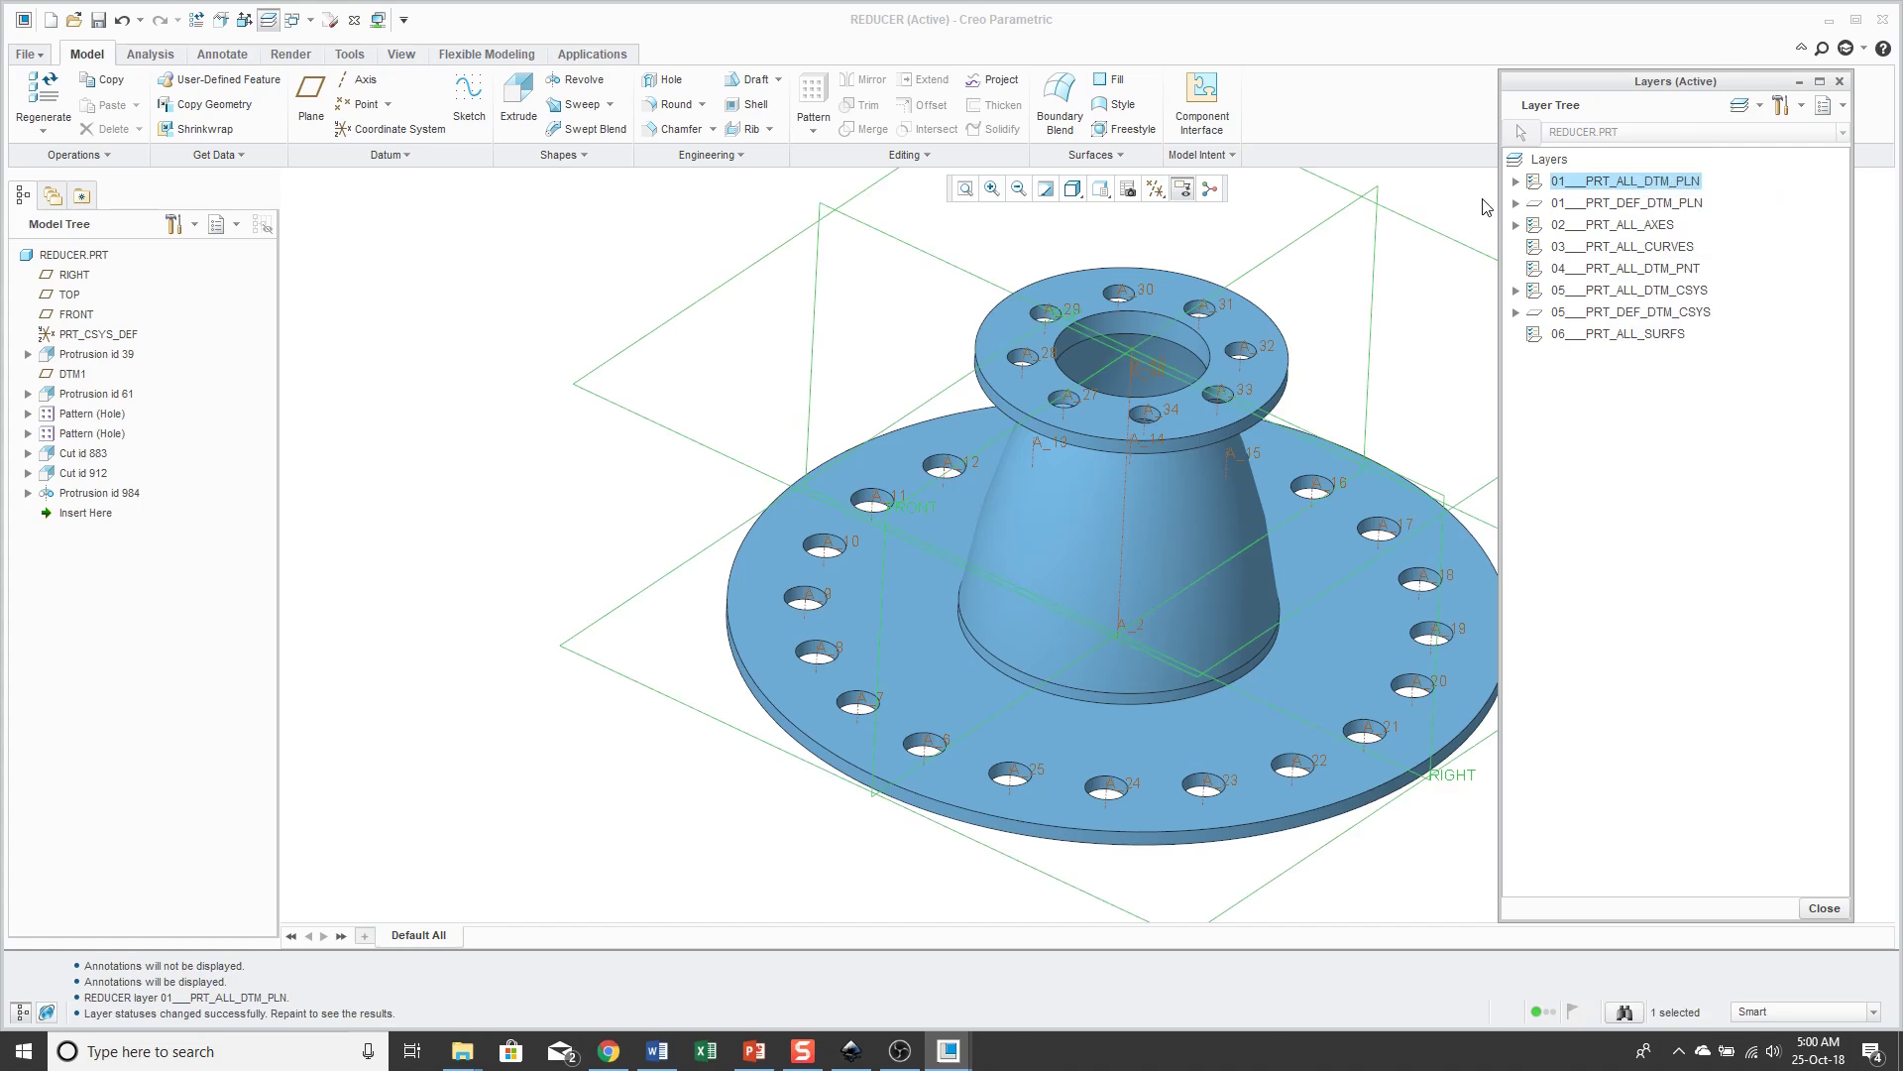
pyautogui.hotkey('ctrl', 'd')
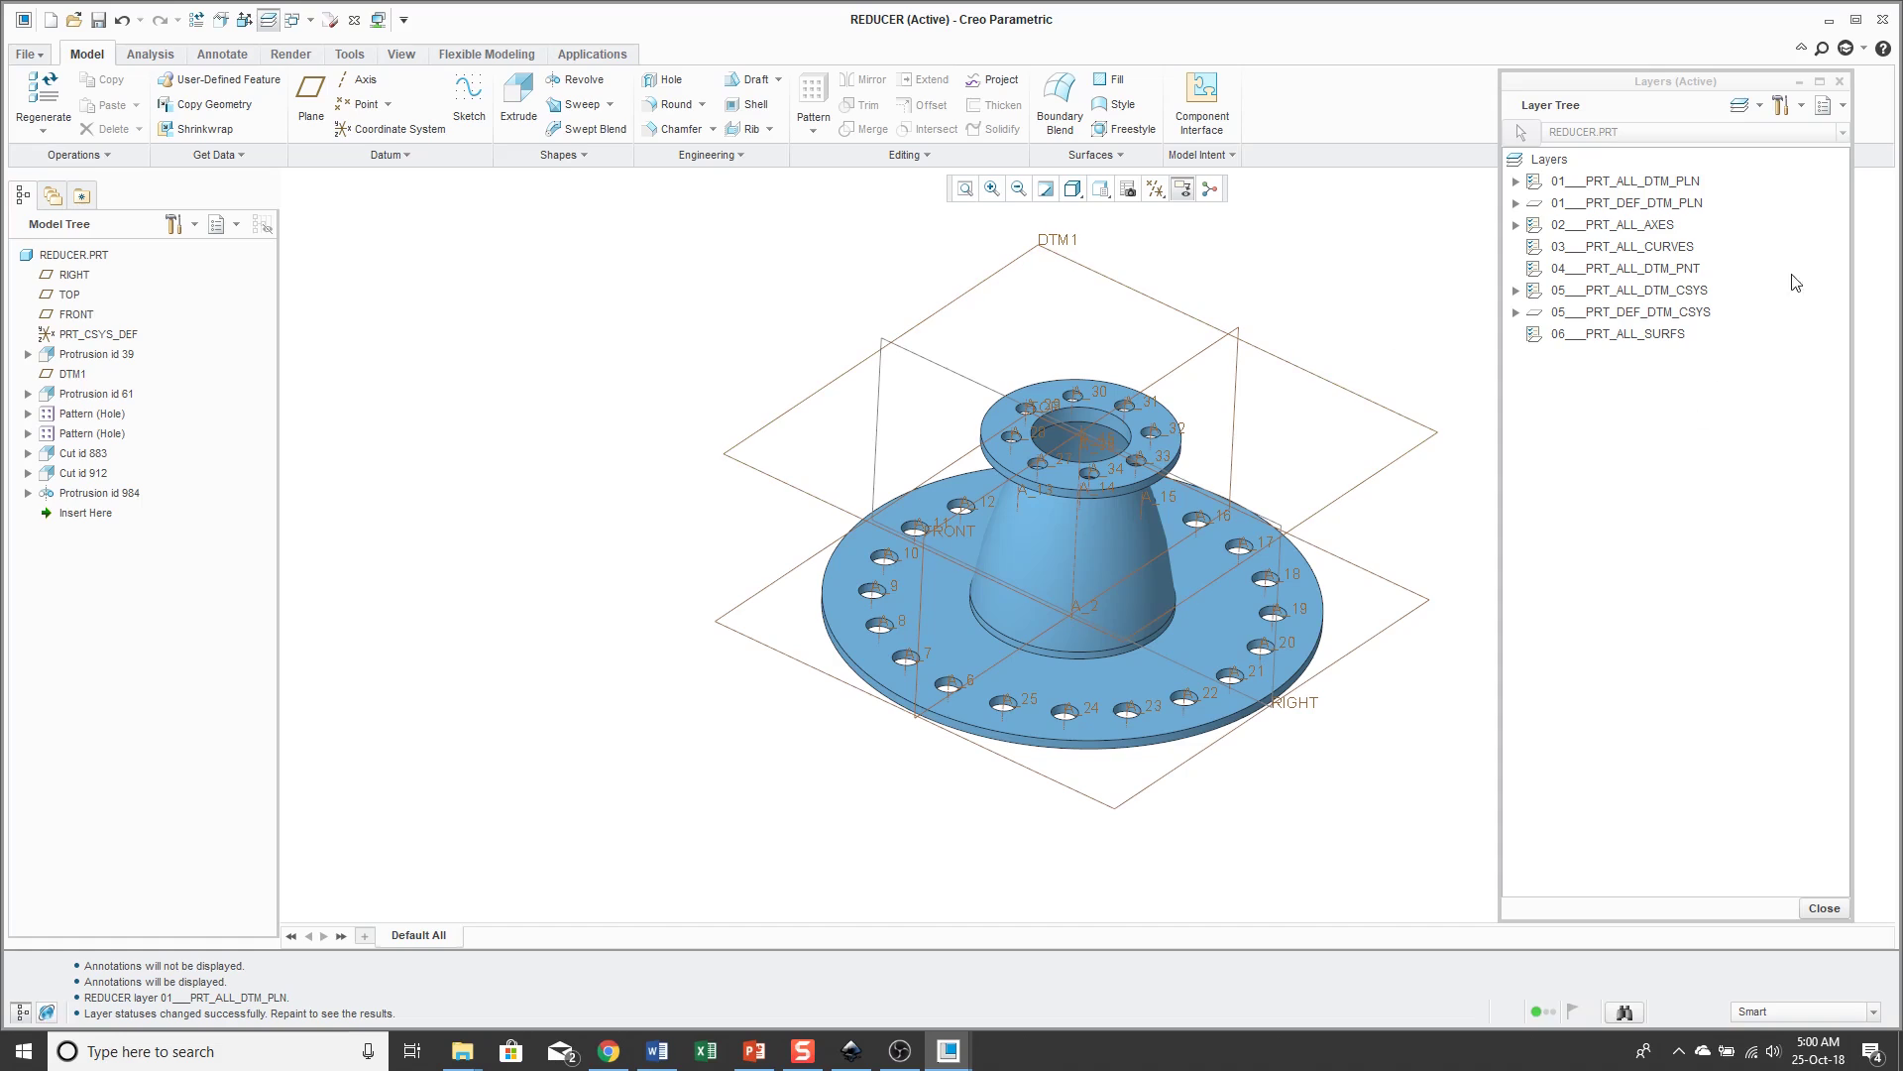
# Step: Hide layer 01___PRT_DEF_DTM_PLN, repaint, then unhide it again
pyautogui.rightClick(1692, 210)
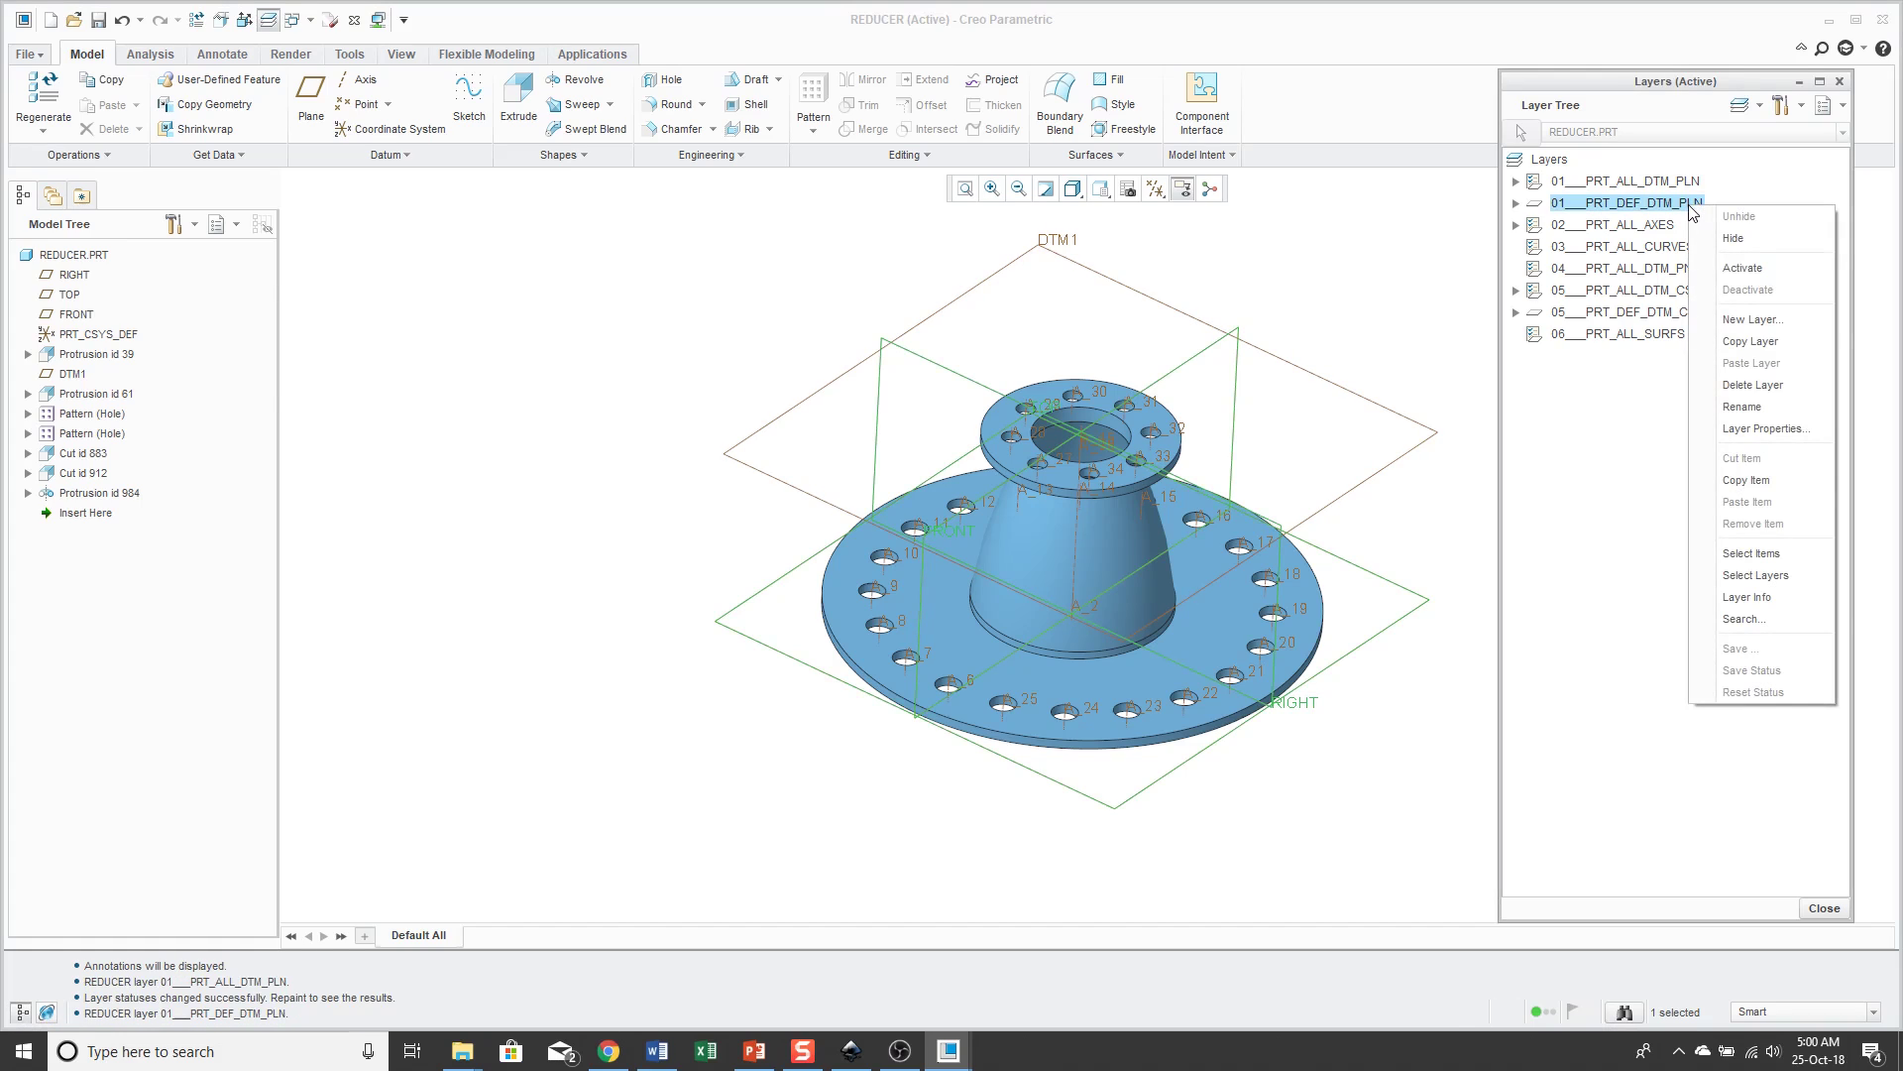
pyautogui.click(1733, 240)
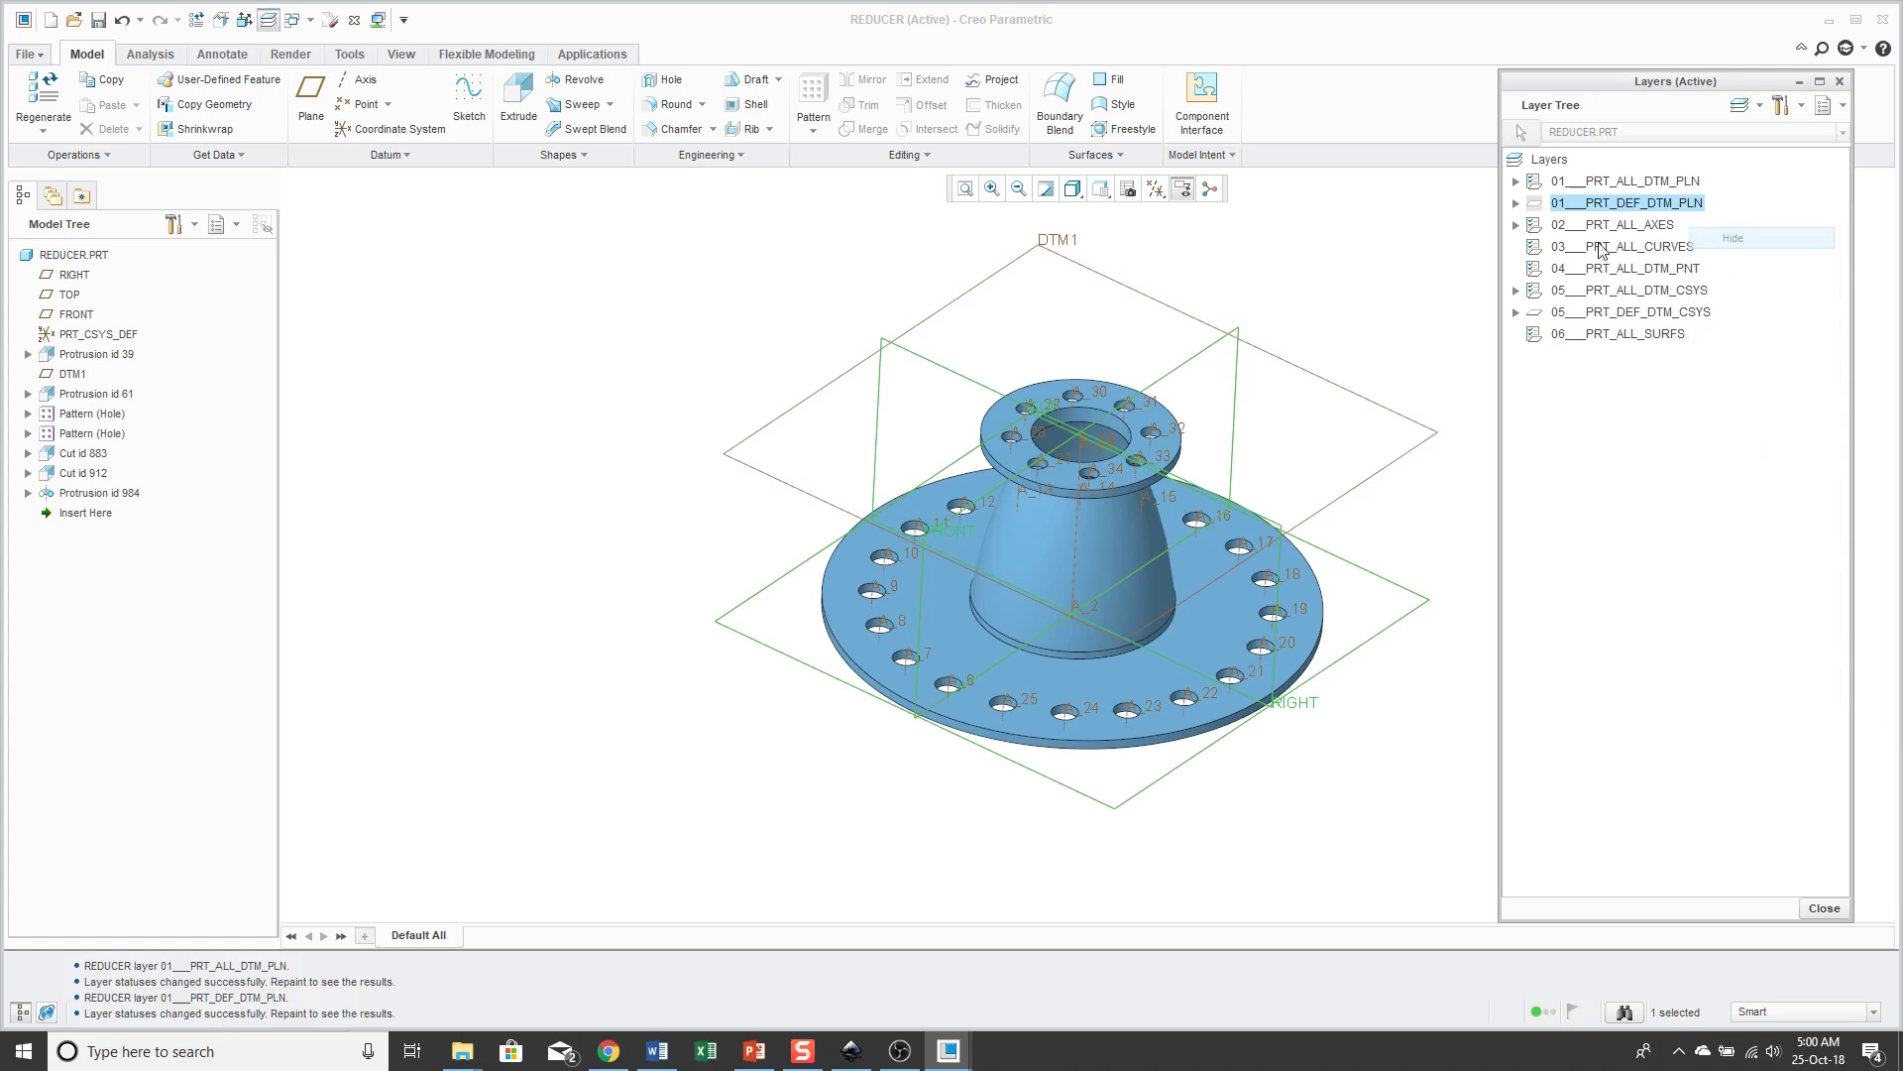
pyautogui.hotkey('ctrl', 'd')
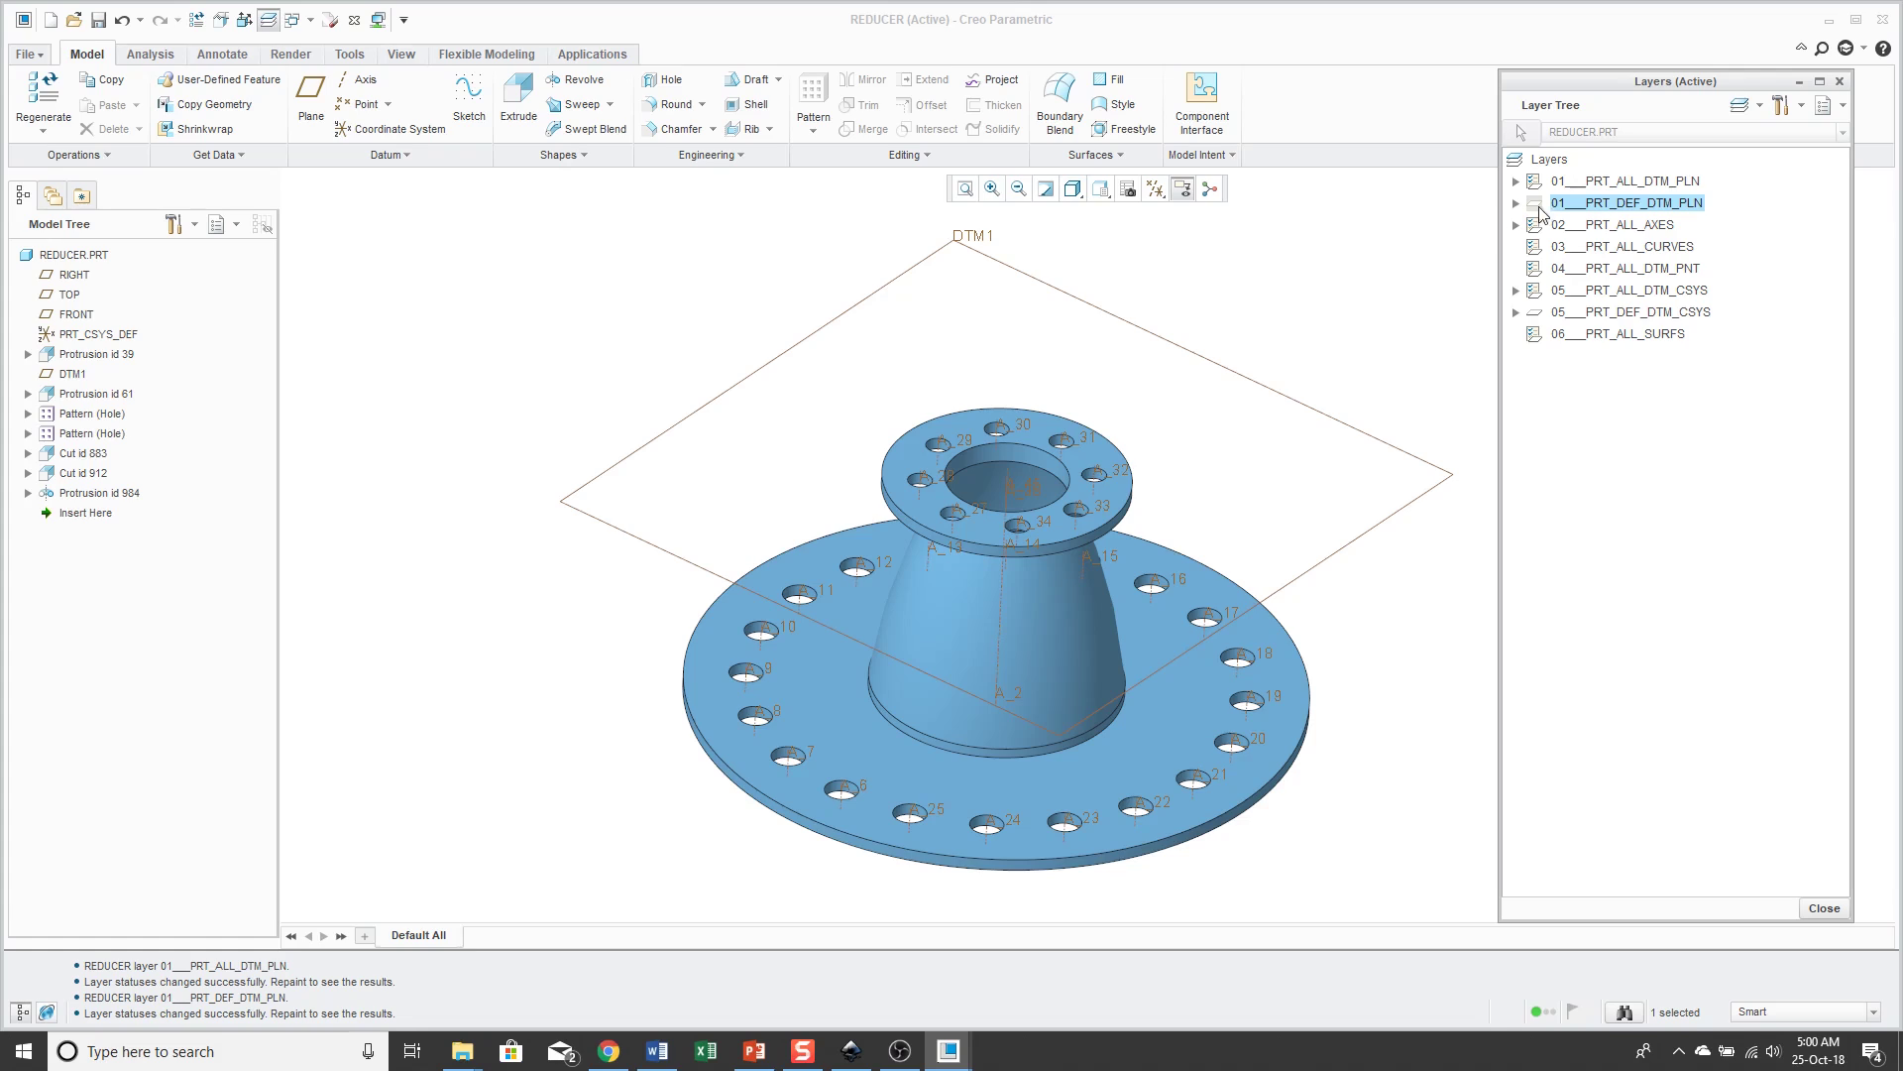
pyautogui.rightClick(1647, 207)
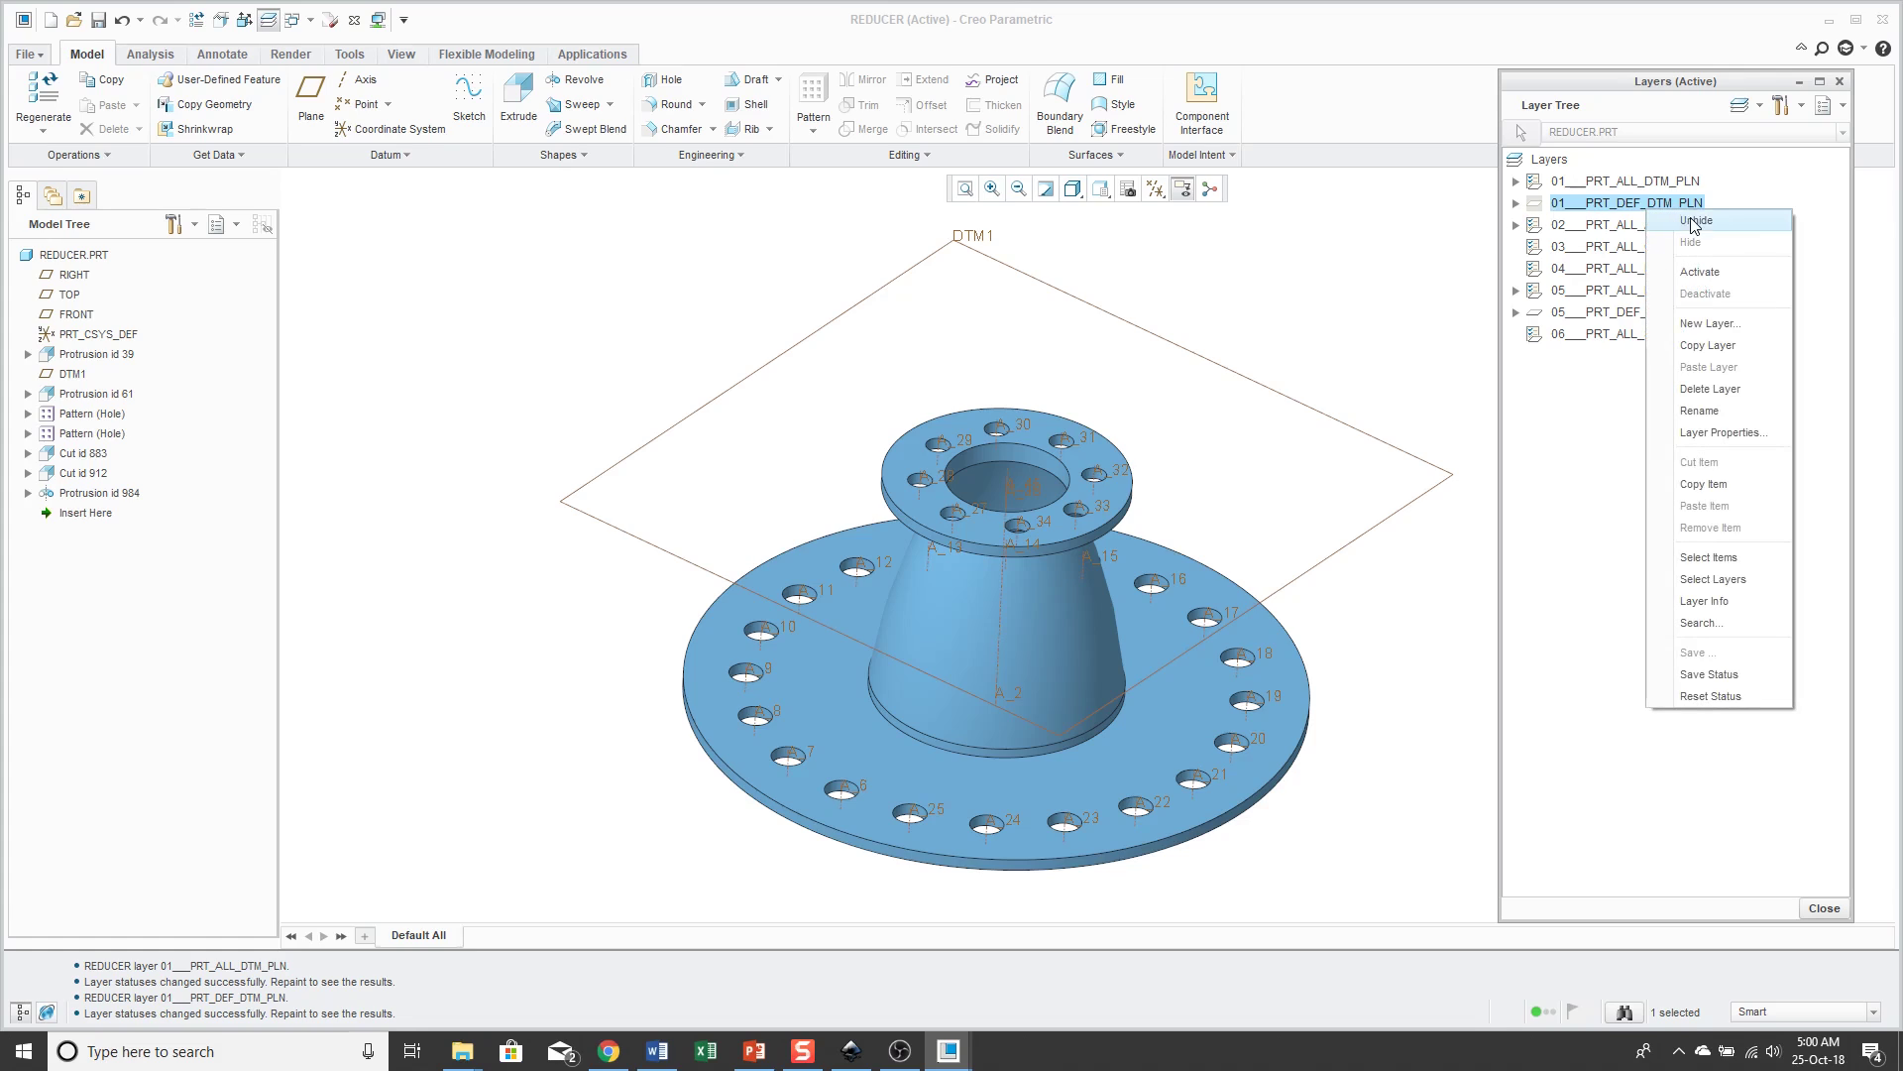
pyautogui.click(1696, 221)
pyautogui.click(1396, 282)
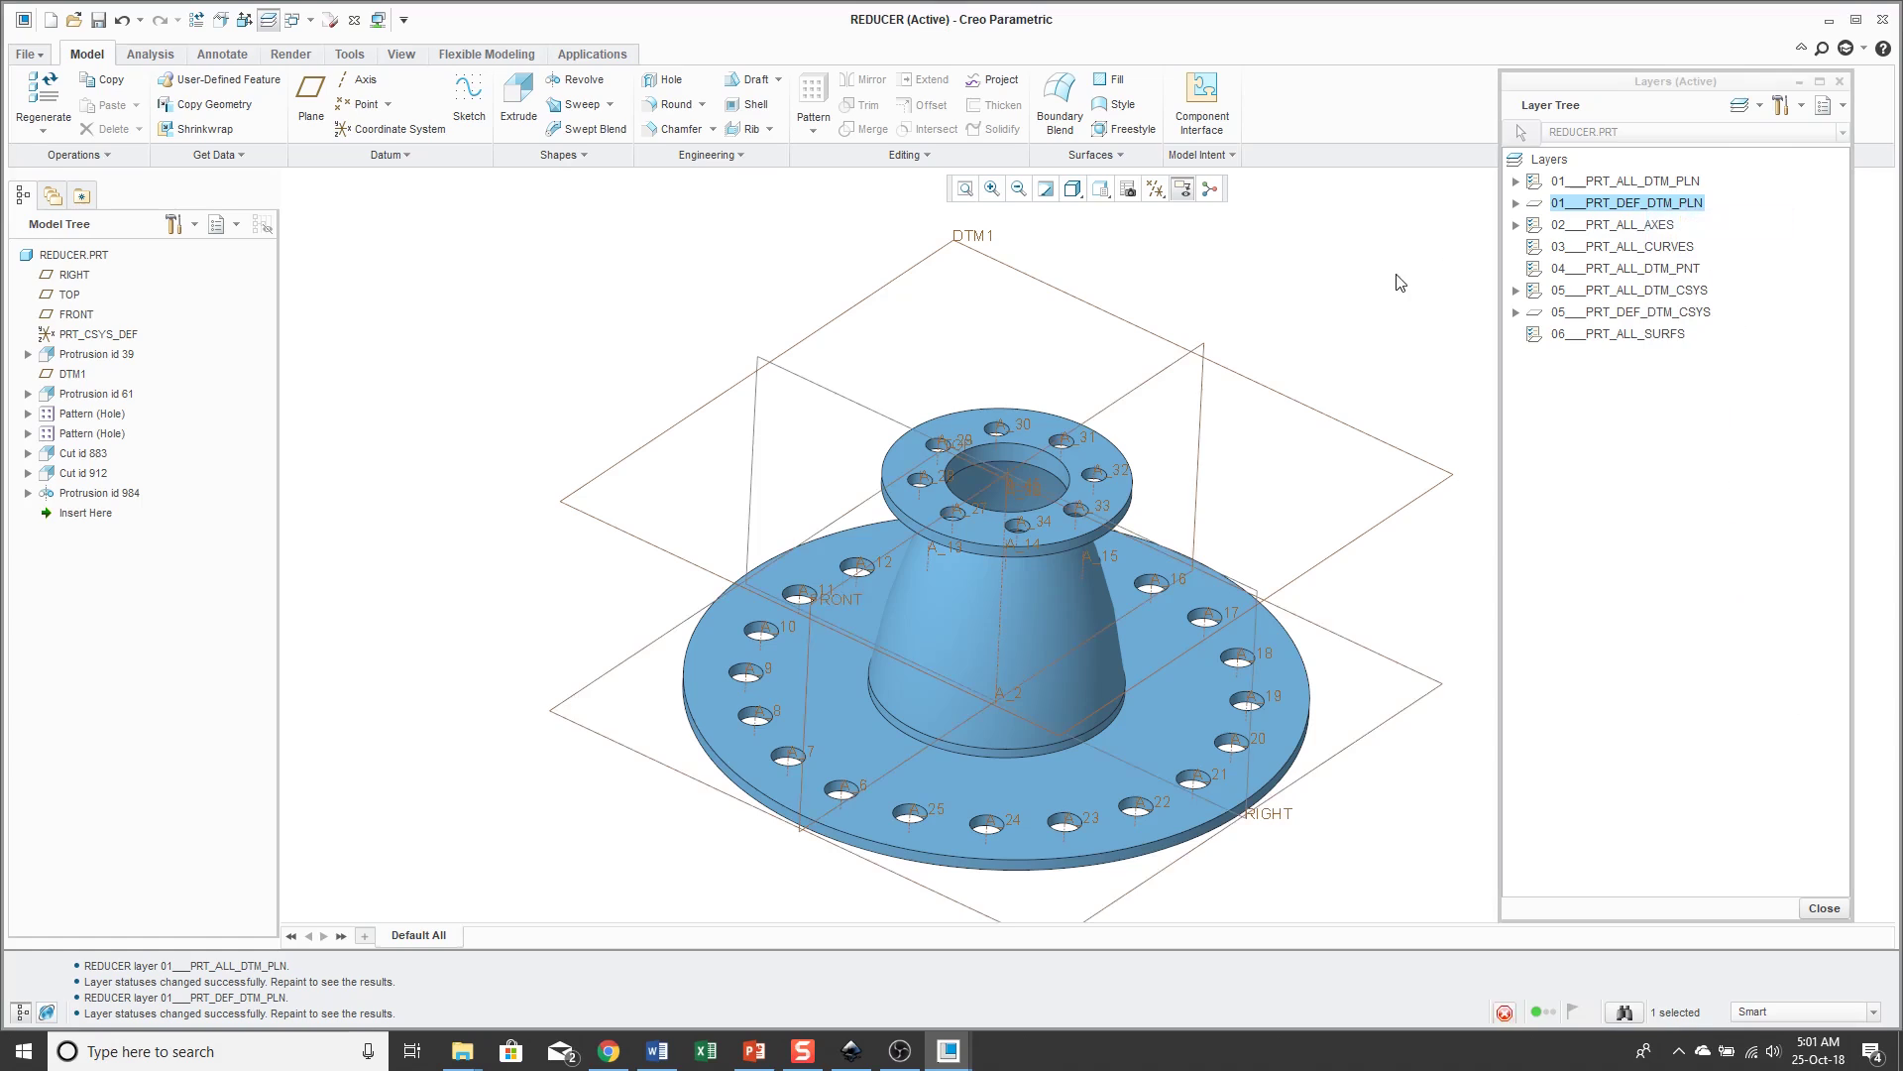
pyautogui.scroll(-2, 1316, 265)
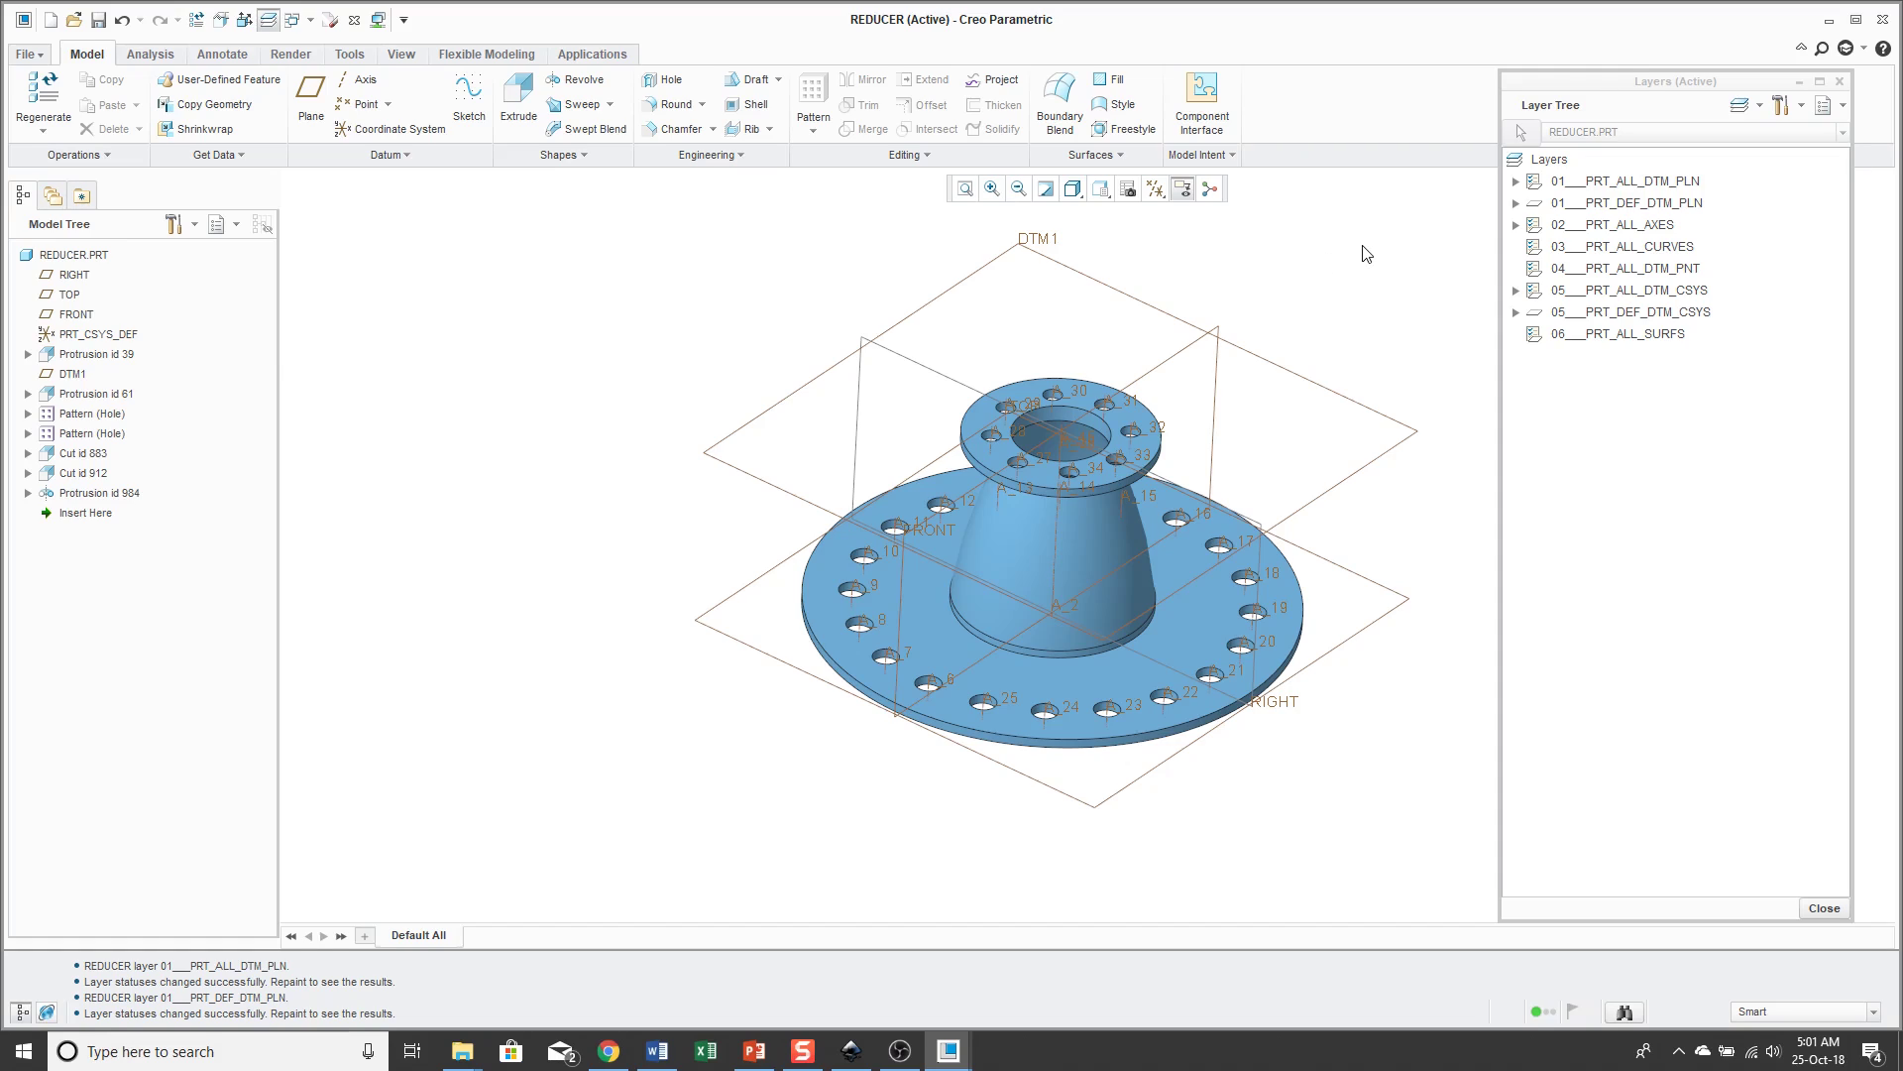
# Step: Isolate layer 01___PRT_ALL_DTM_PLN from the Layer menu
pyautogui.click(1618, 182)
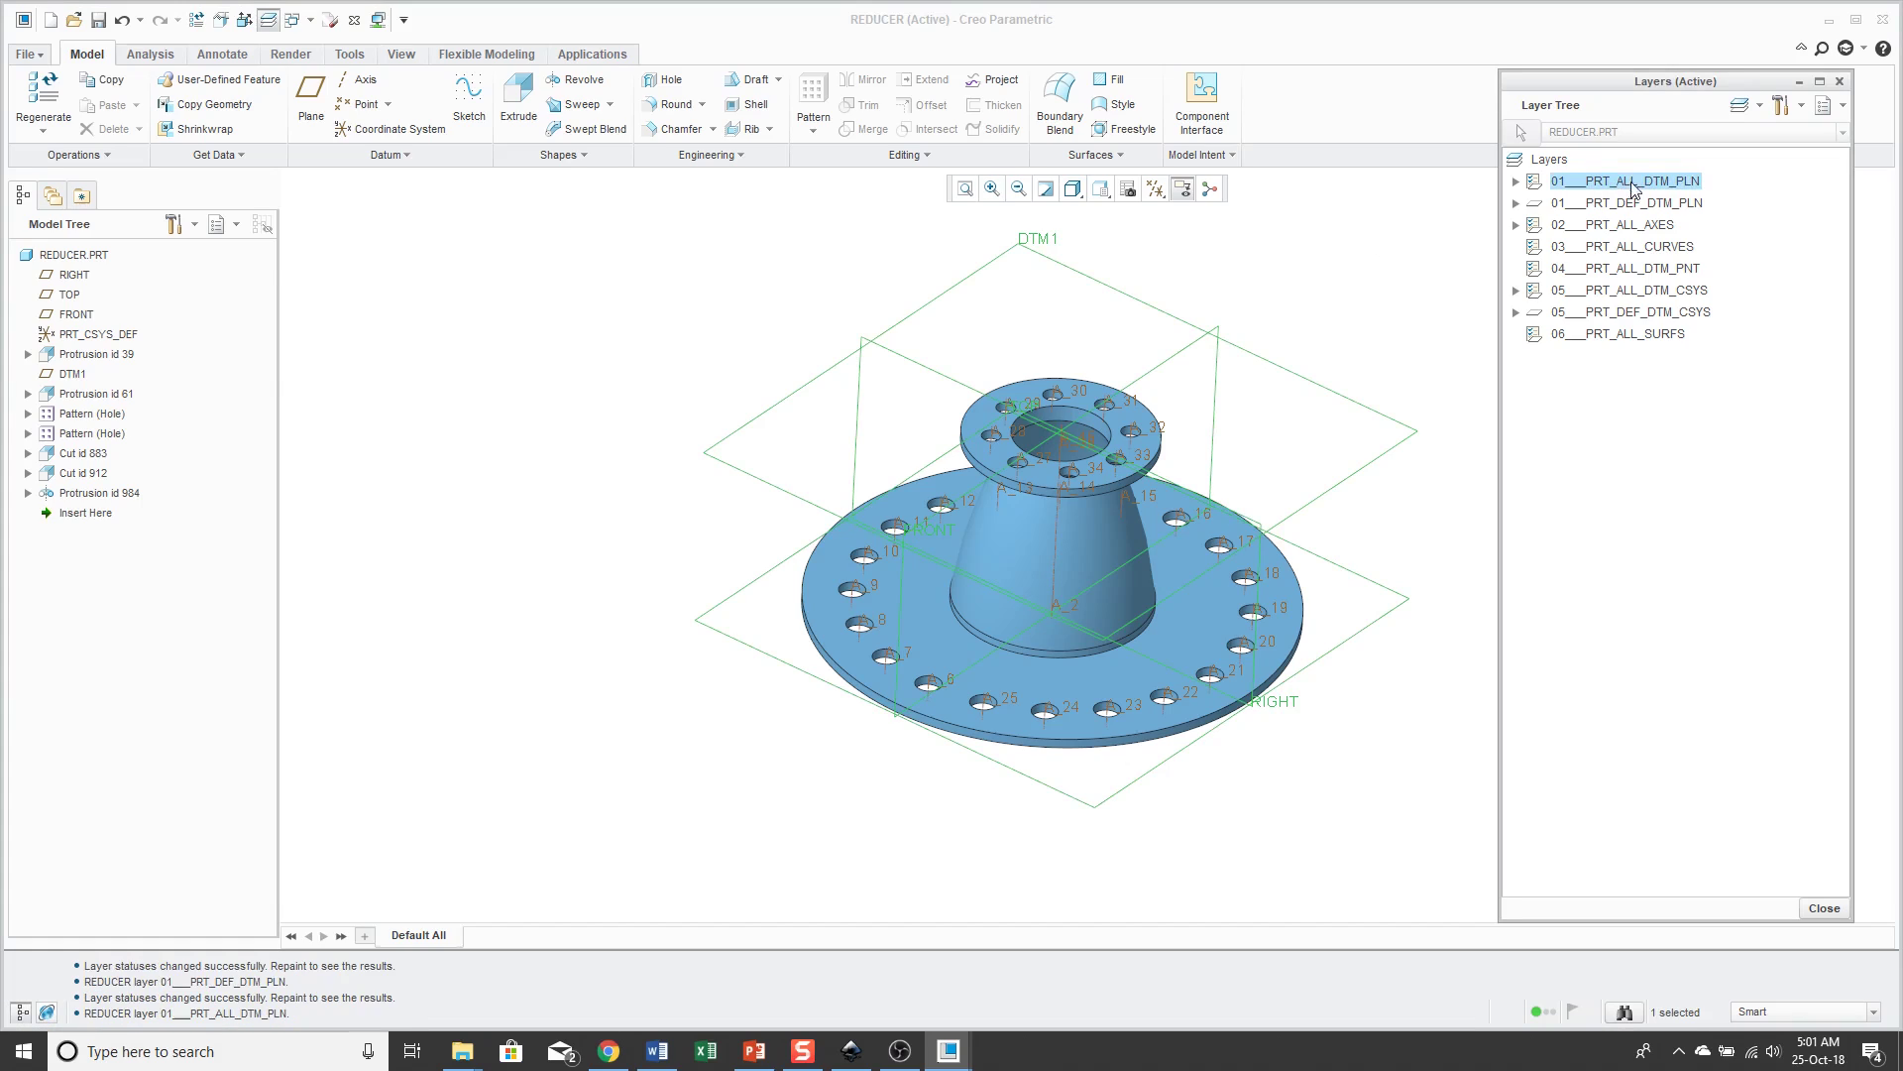
pyautogui.click(1760, 111)
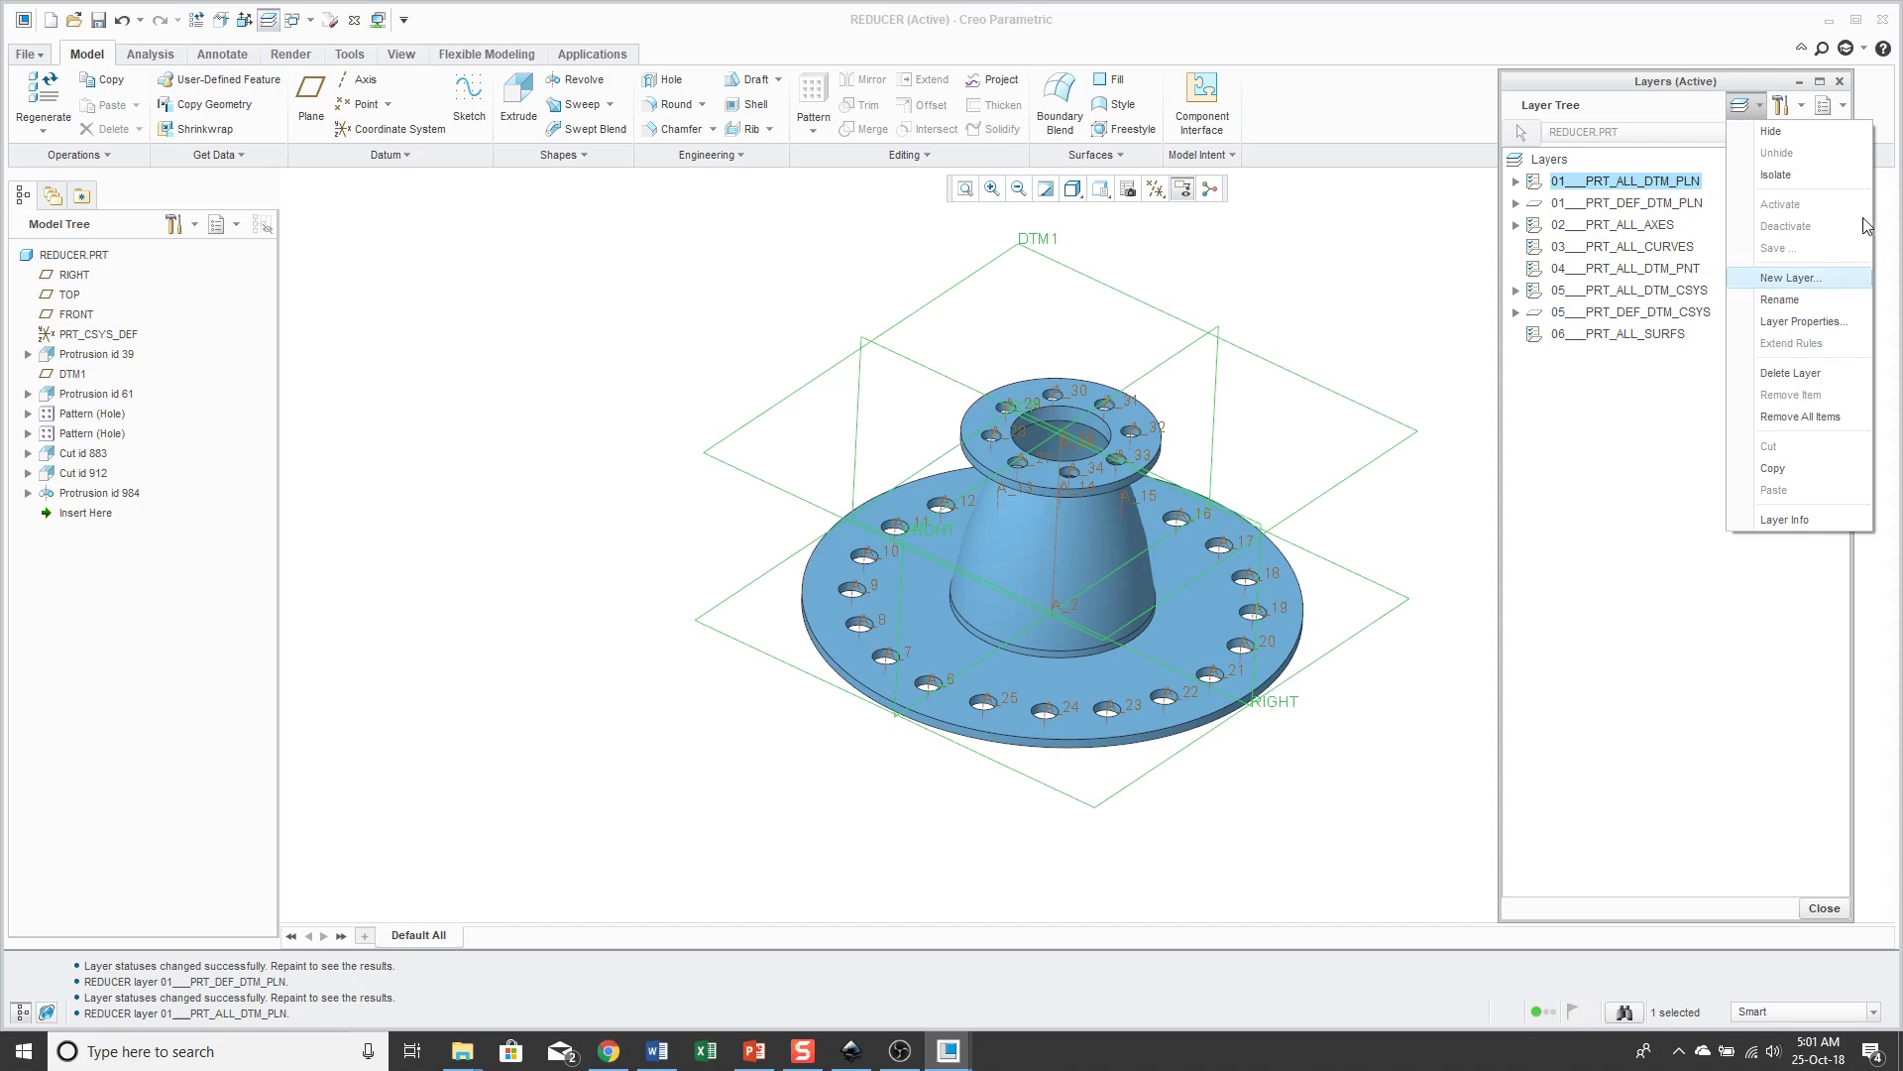
pyautogui.click(1775, 175)
pyautogui.scroll(-2, 1393, 292)
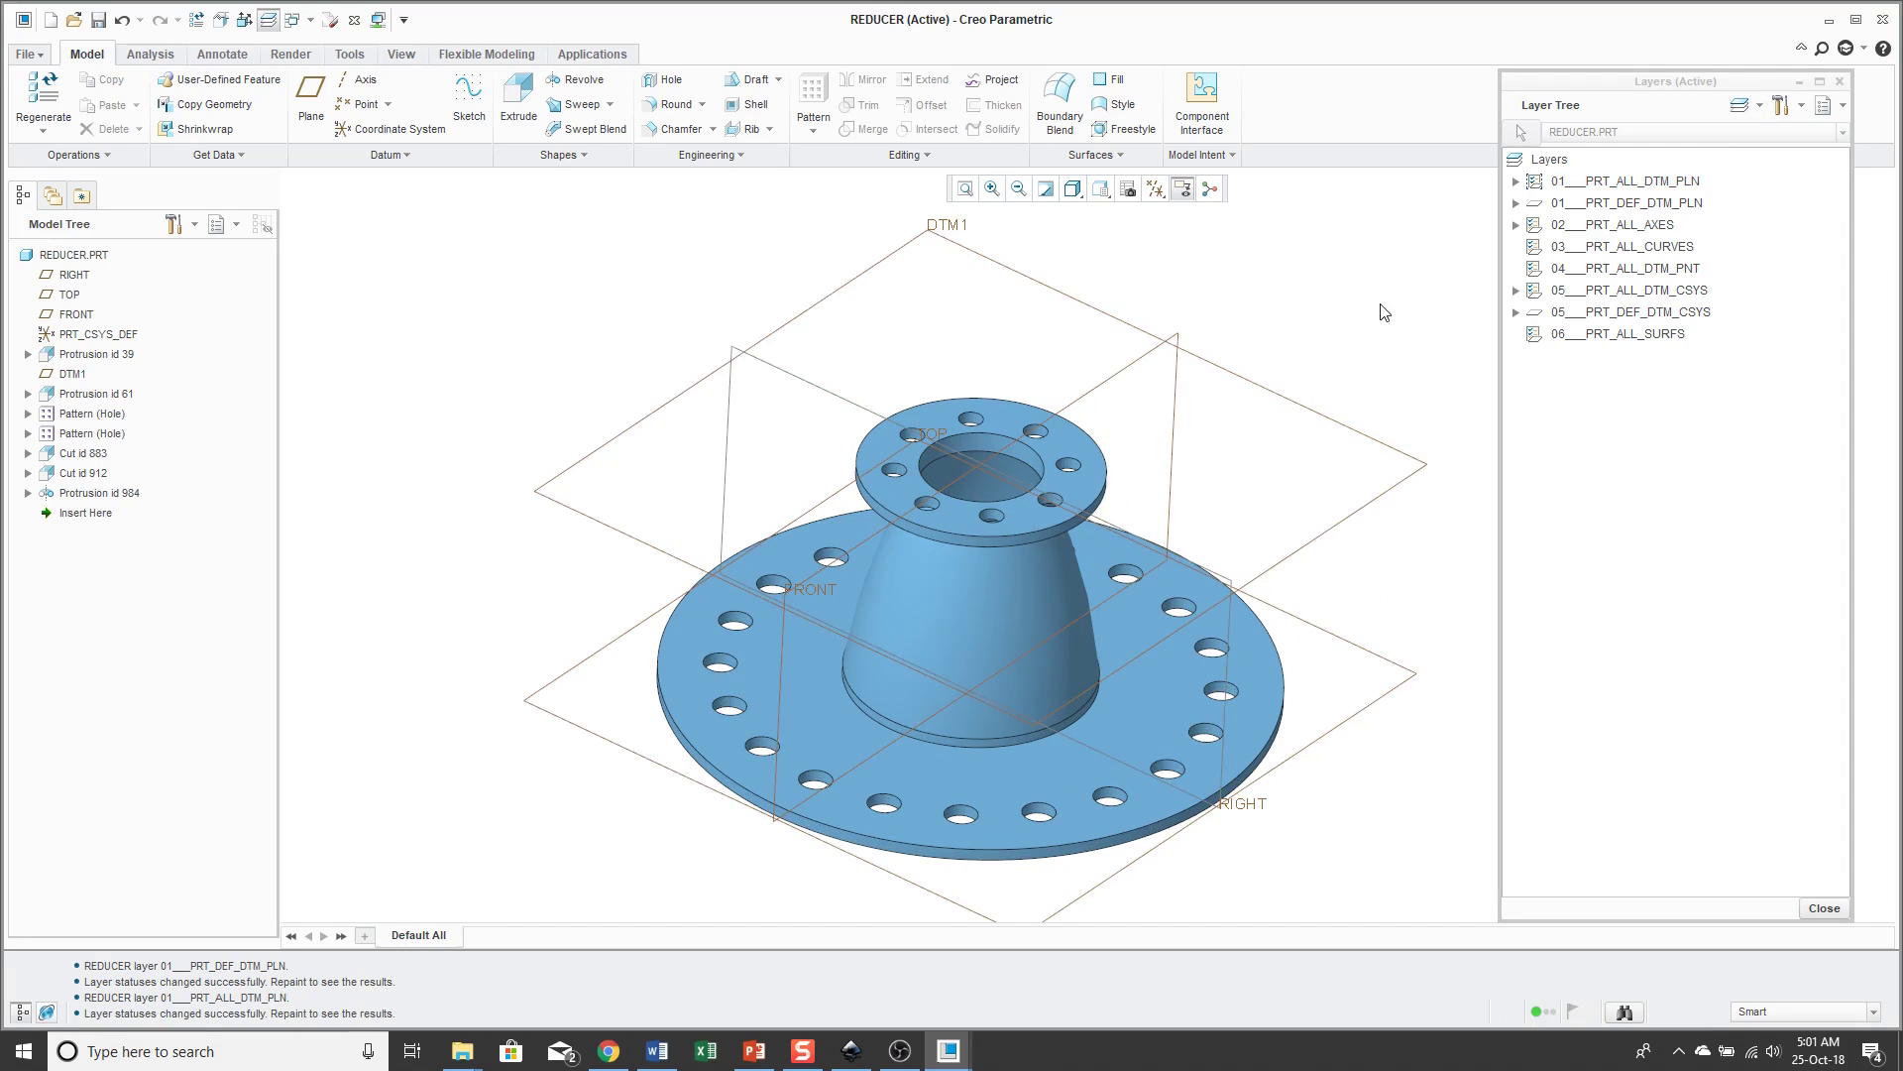
# Step: Hide layer 01___PRT_ALL_DTM_PLN from the Layer menu and clear the selection
pyautogui.click(1619, 184)
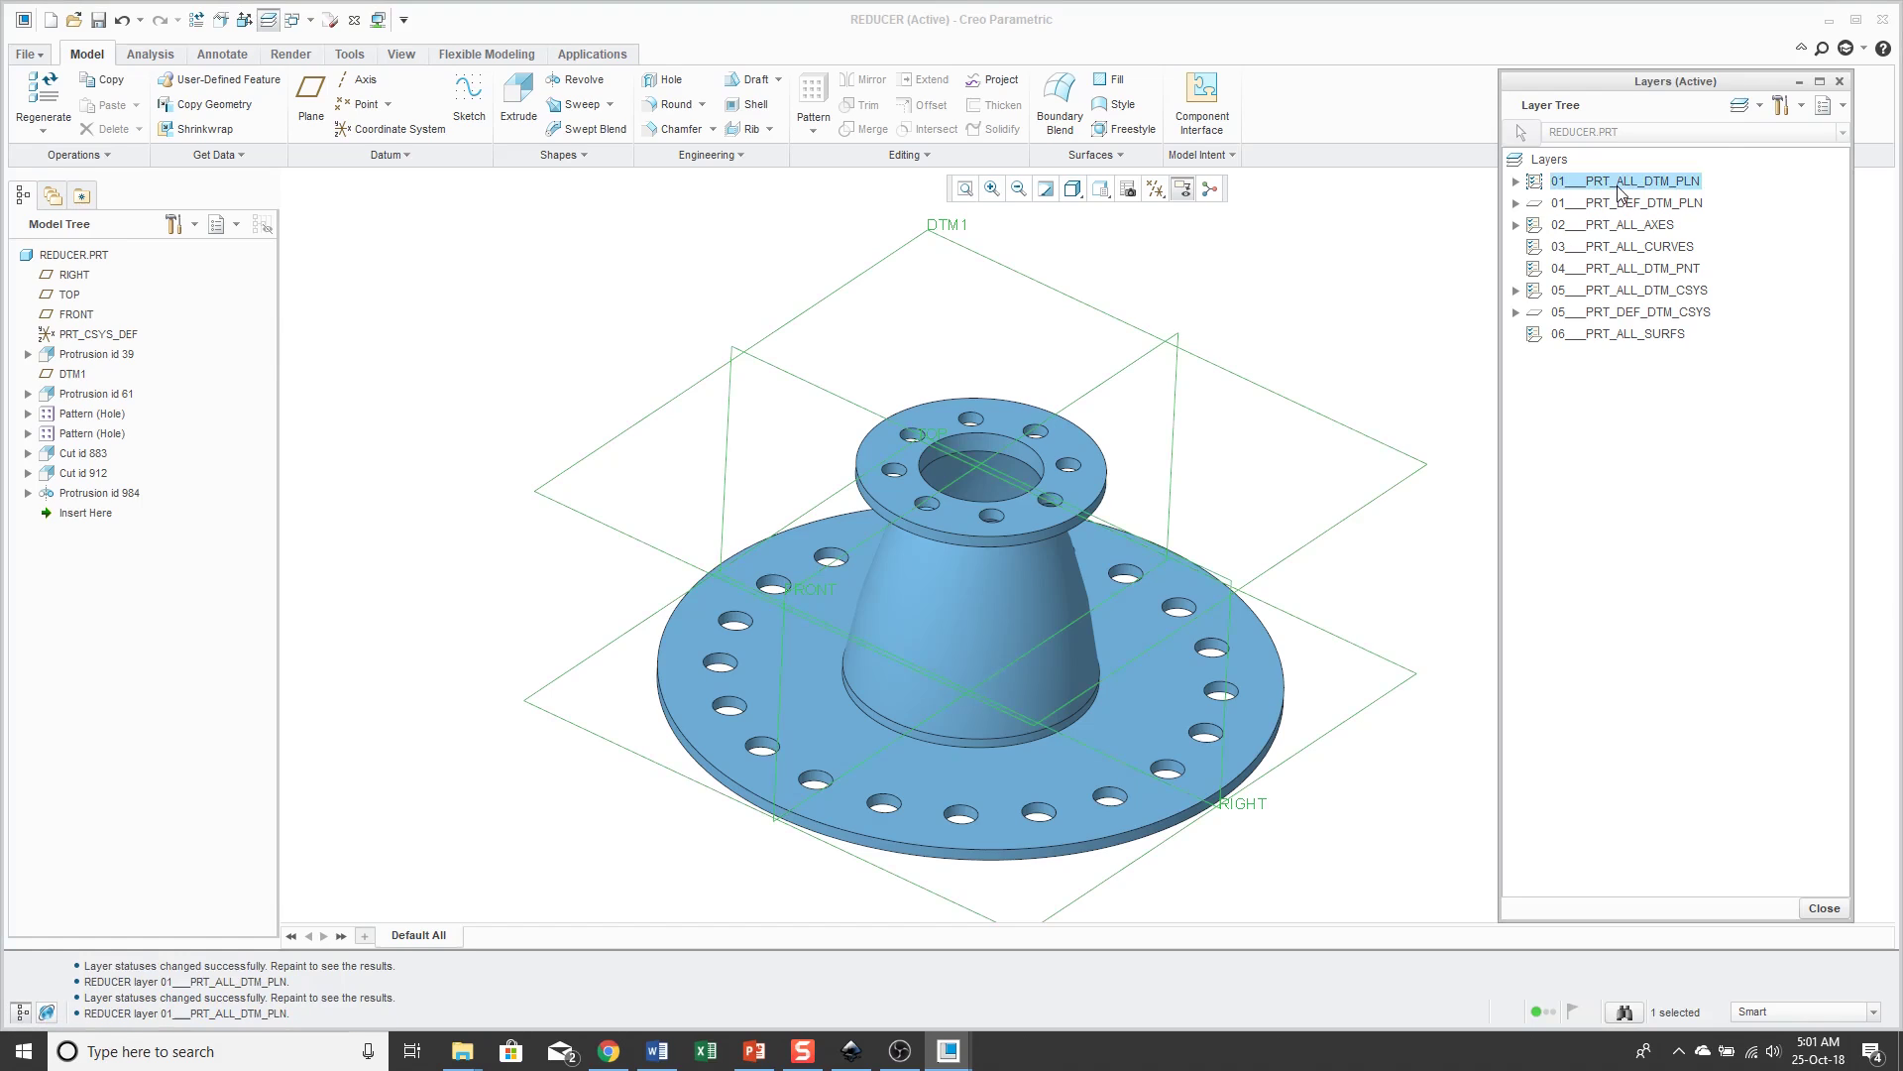
pyautogui.click(1750, 106)
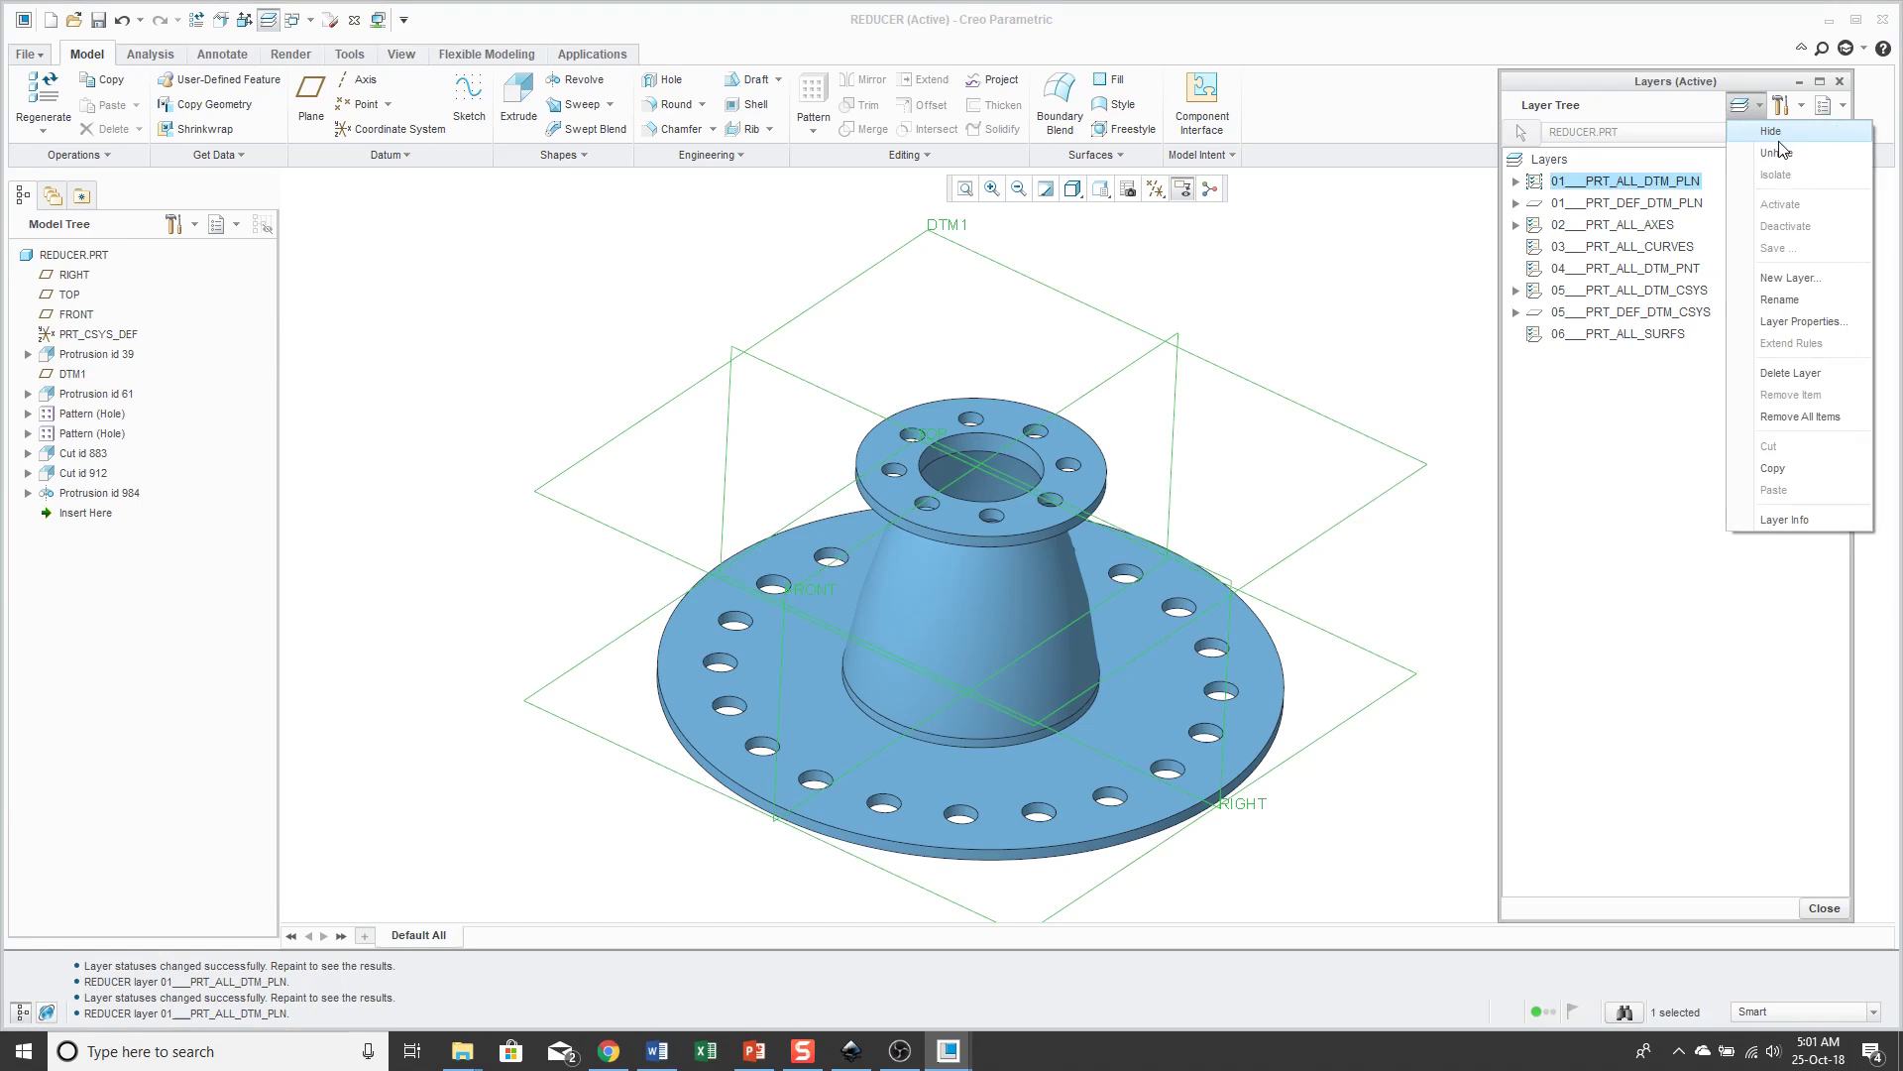
pyautogui.click(1775, 131)
pyautogui.click(1364, 315)
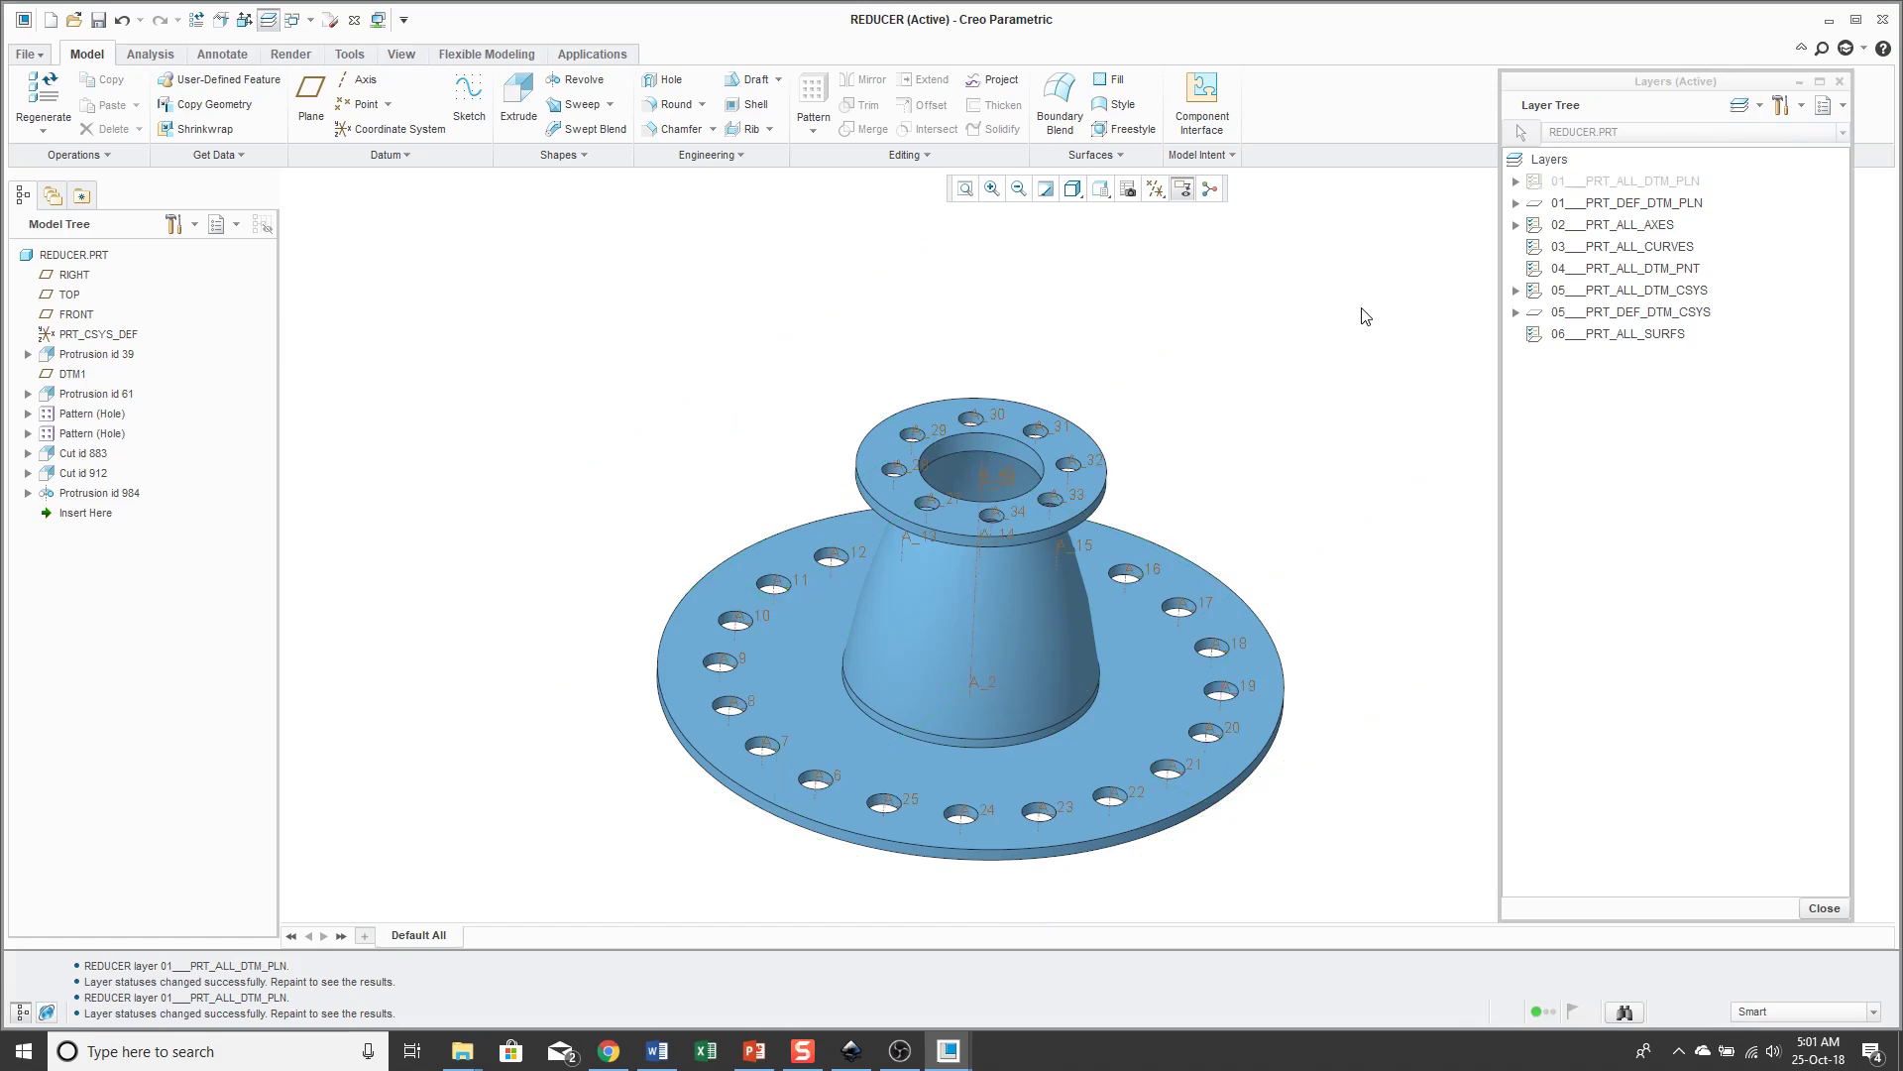
pyautogui.scroll(-2, 1364, 316)
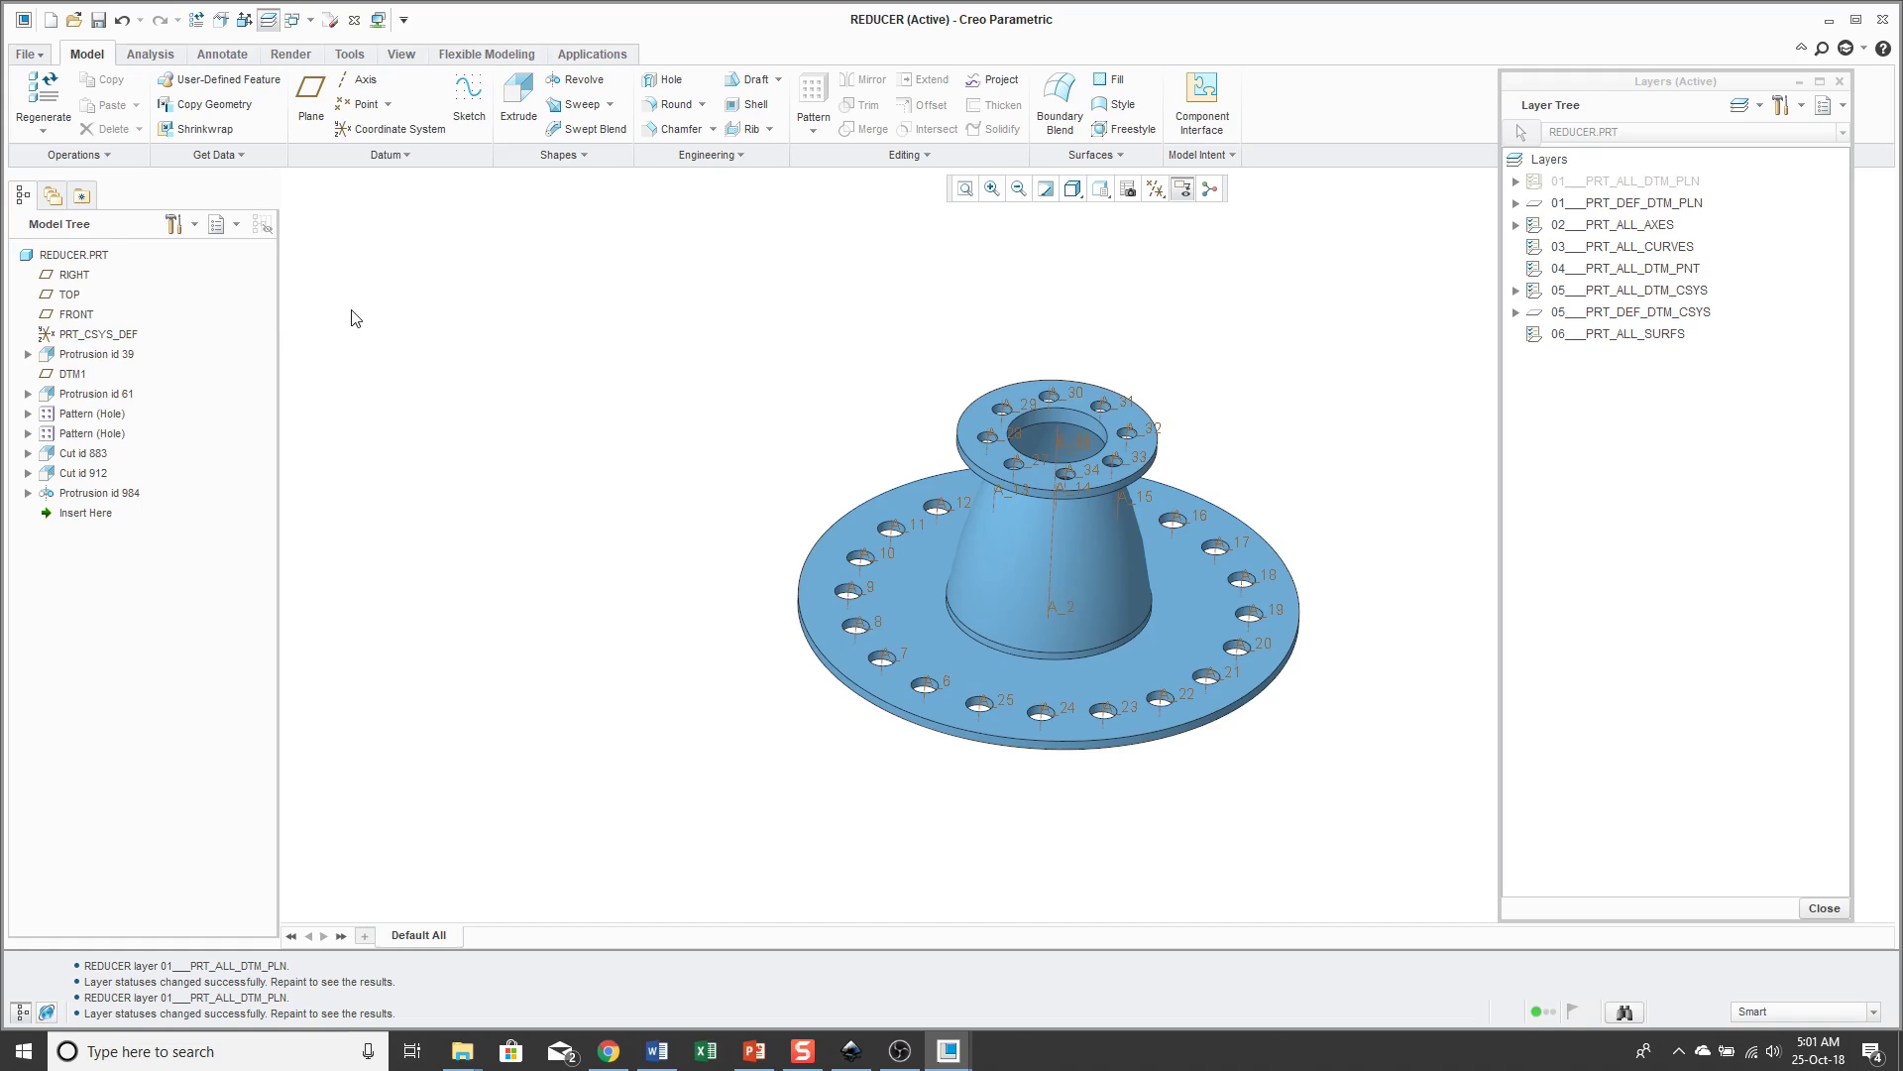
# Step: Unhide layer 01___PRT_ALL_DTM_PLN so the datum planes show again
pyautogui.click(1579, 185)
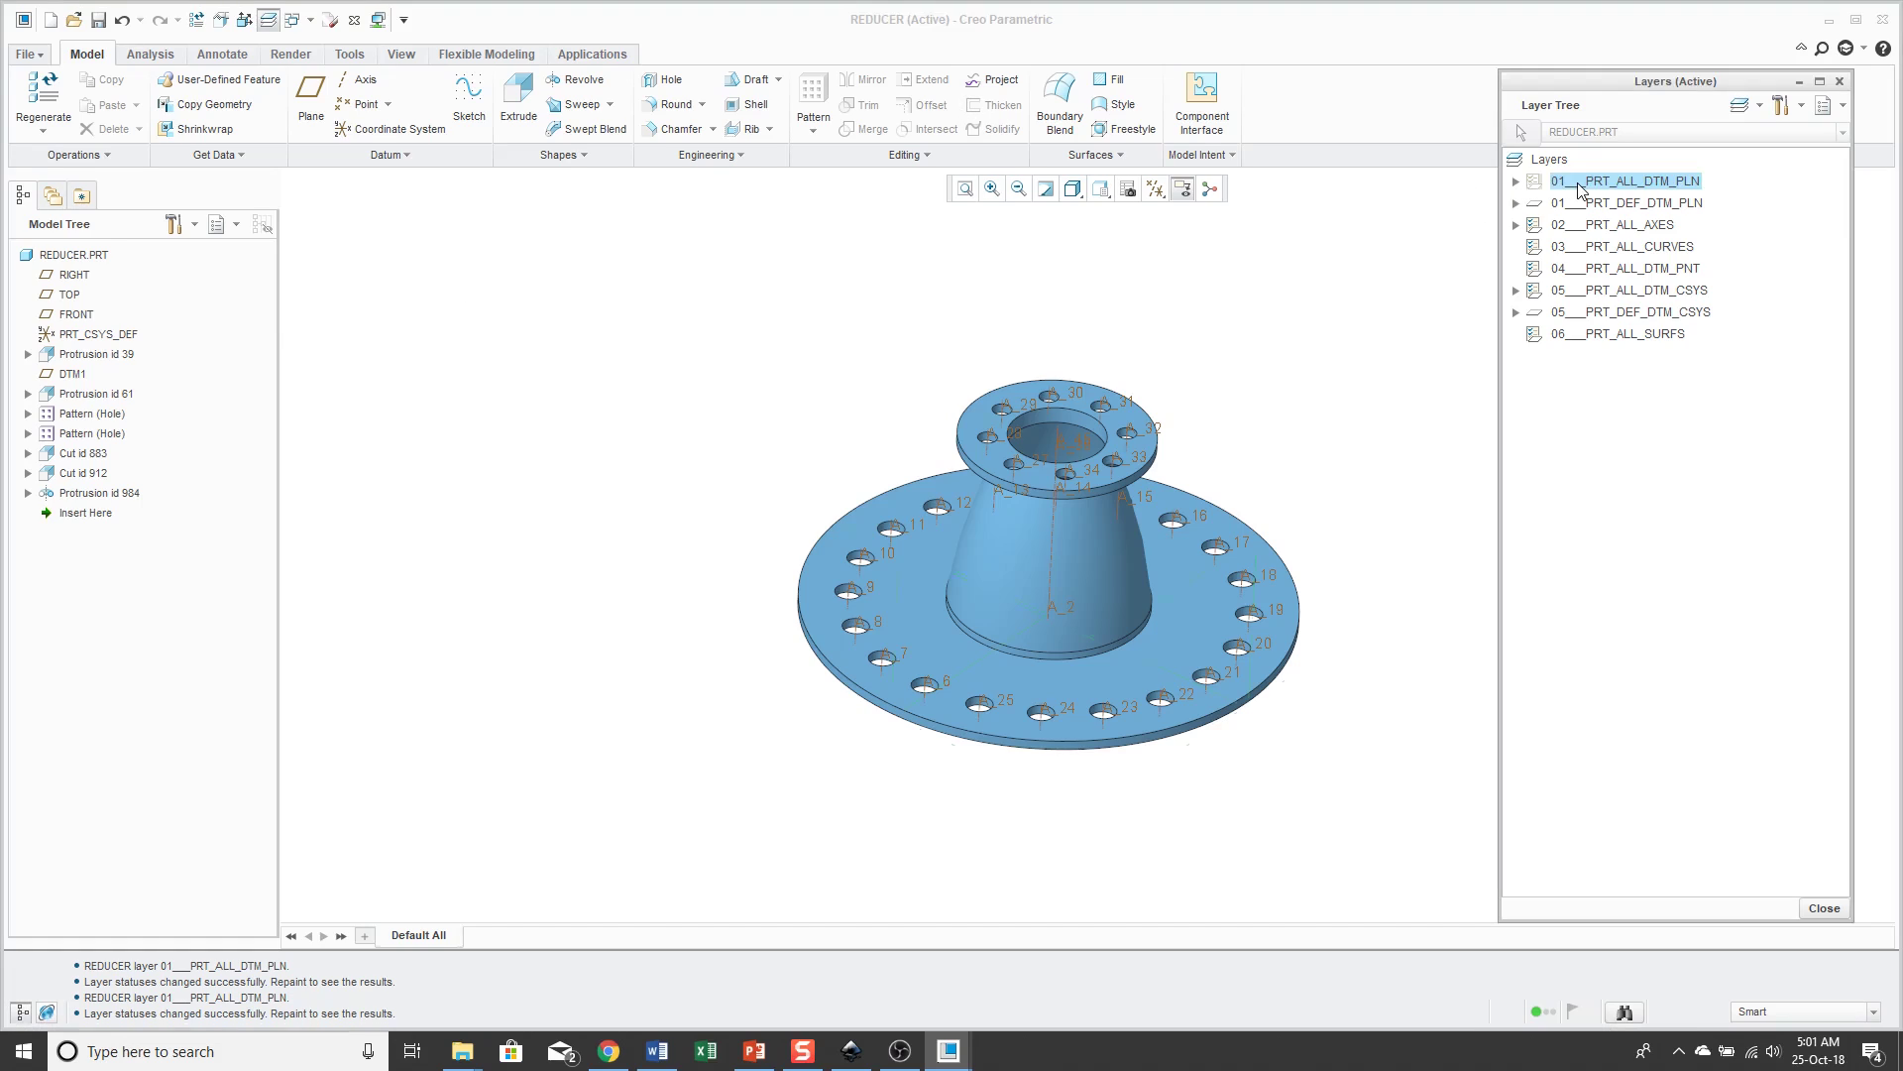
pyautogui.rightClick(1579, 188)
pyautogui.click(1582, 230)
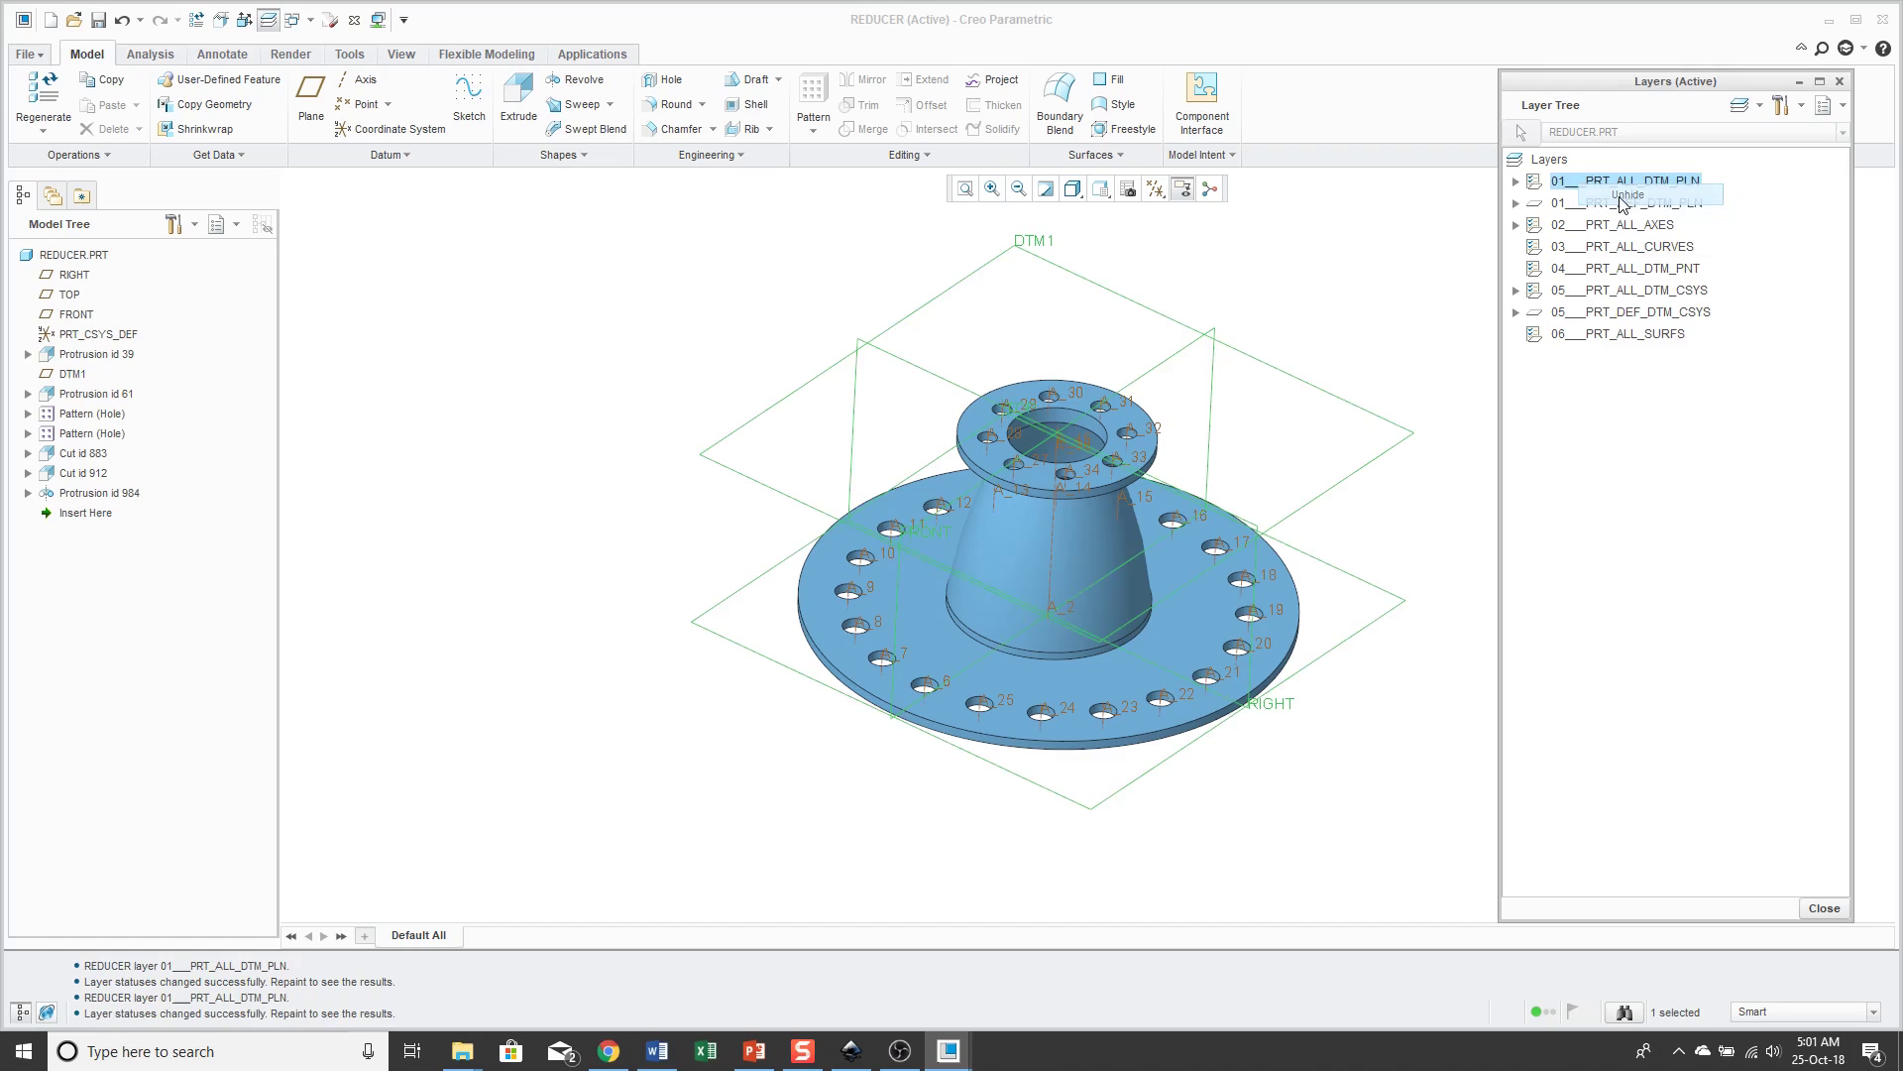
pyautogui.click(1271, 250)
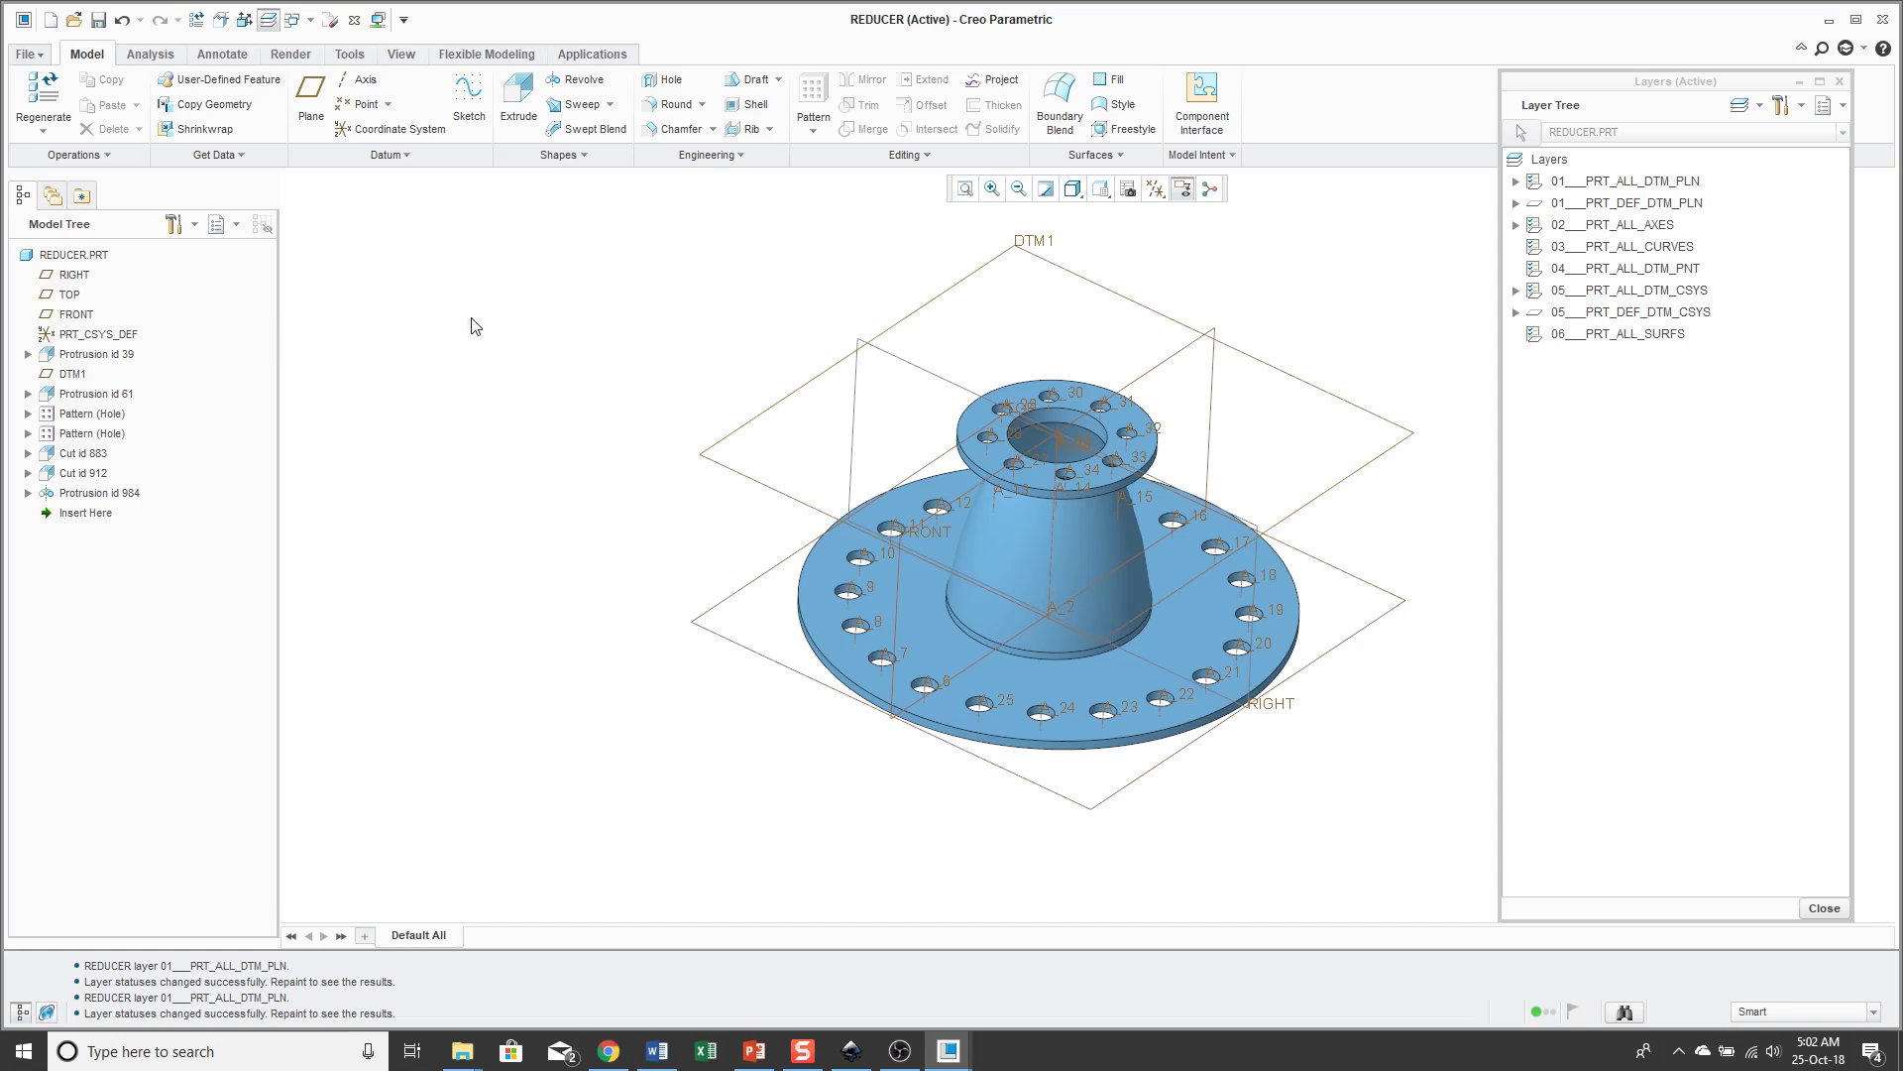
# Step: Hide the RIGHT datum plane and expand Hidden Items to see it listed
pyautogui.click(853, 416)
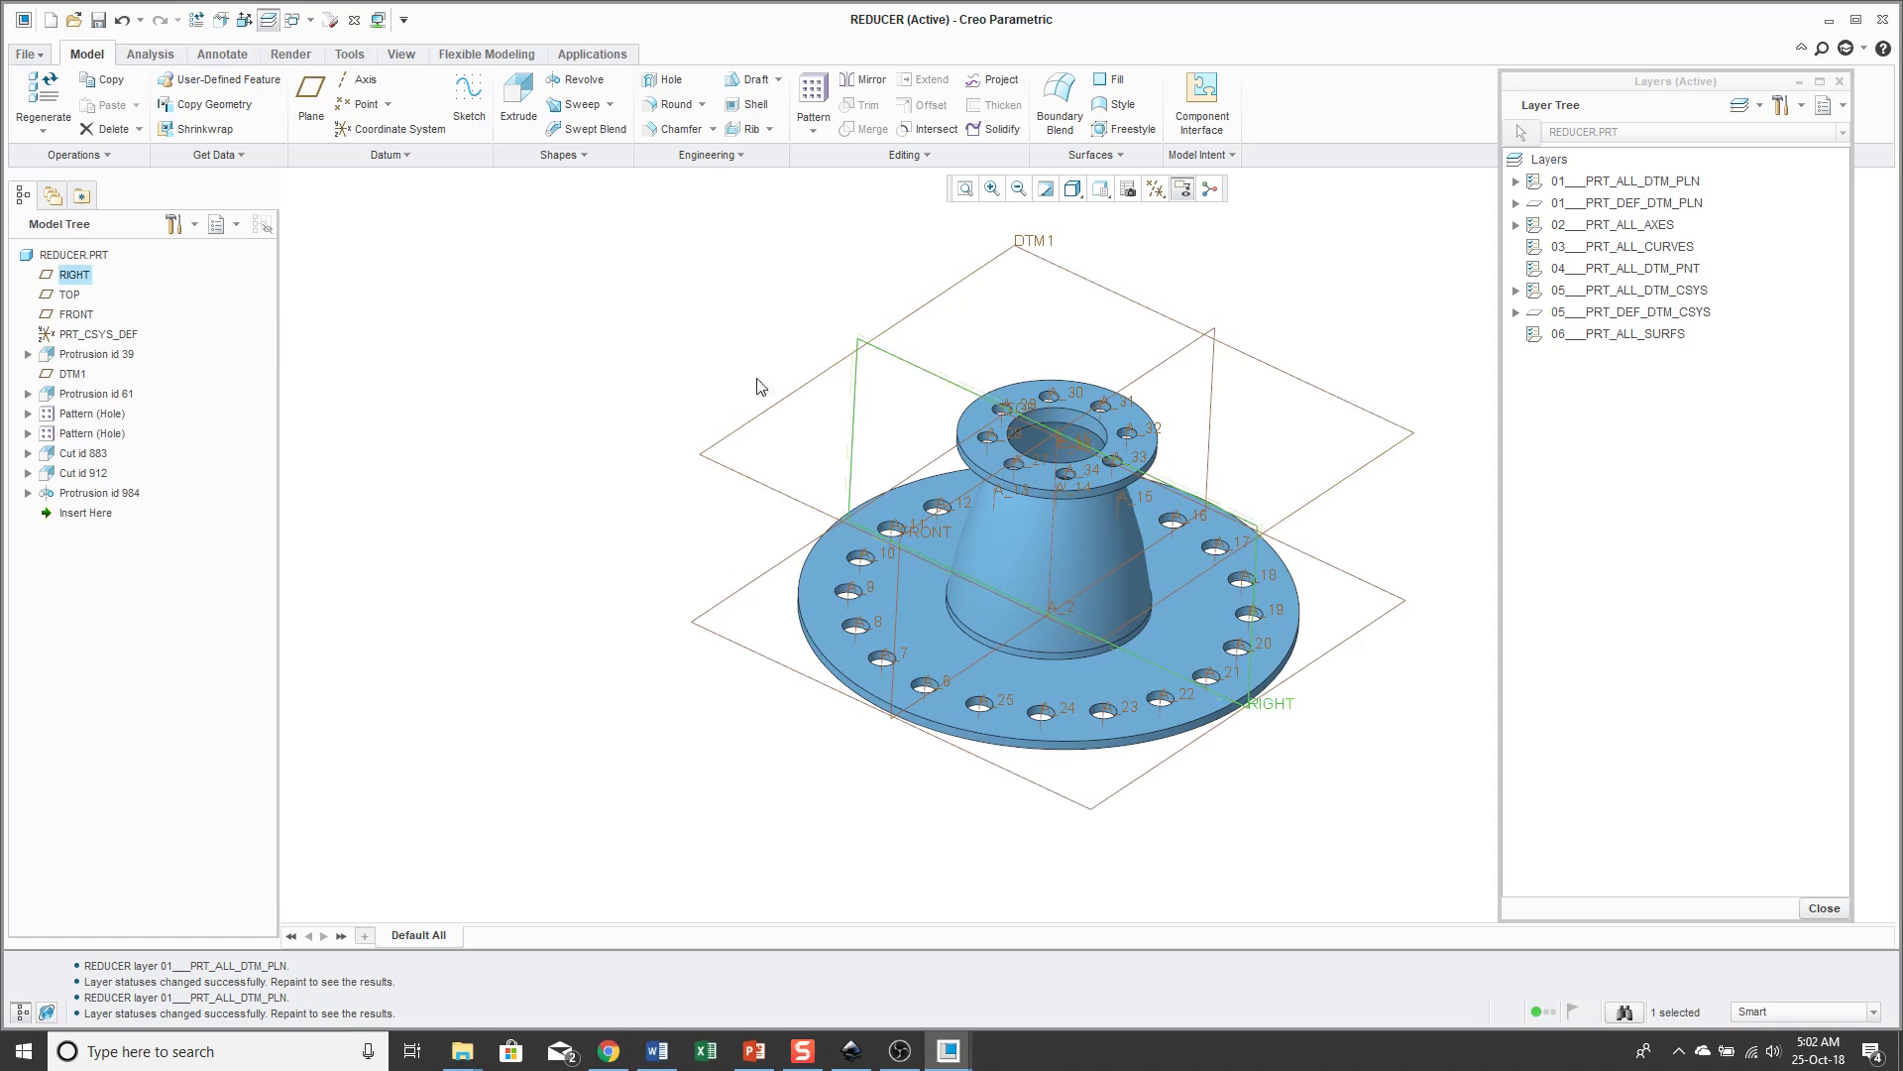
pyautogui.rightClick(627, 339)
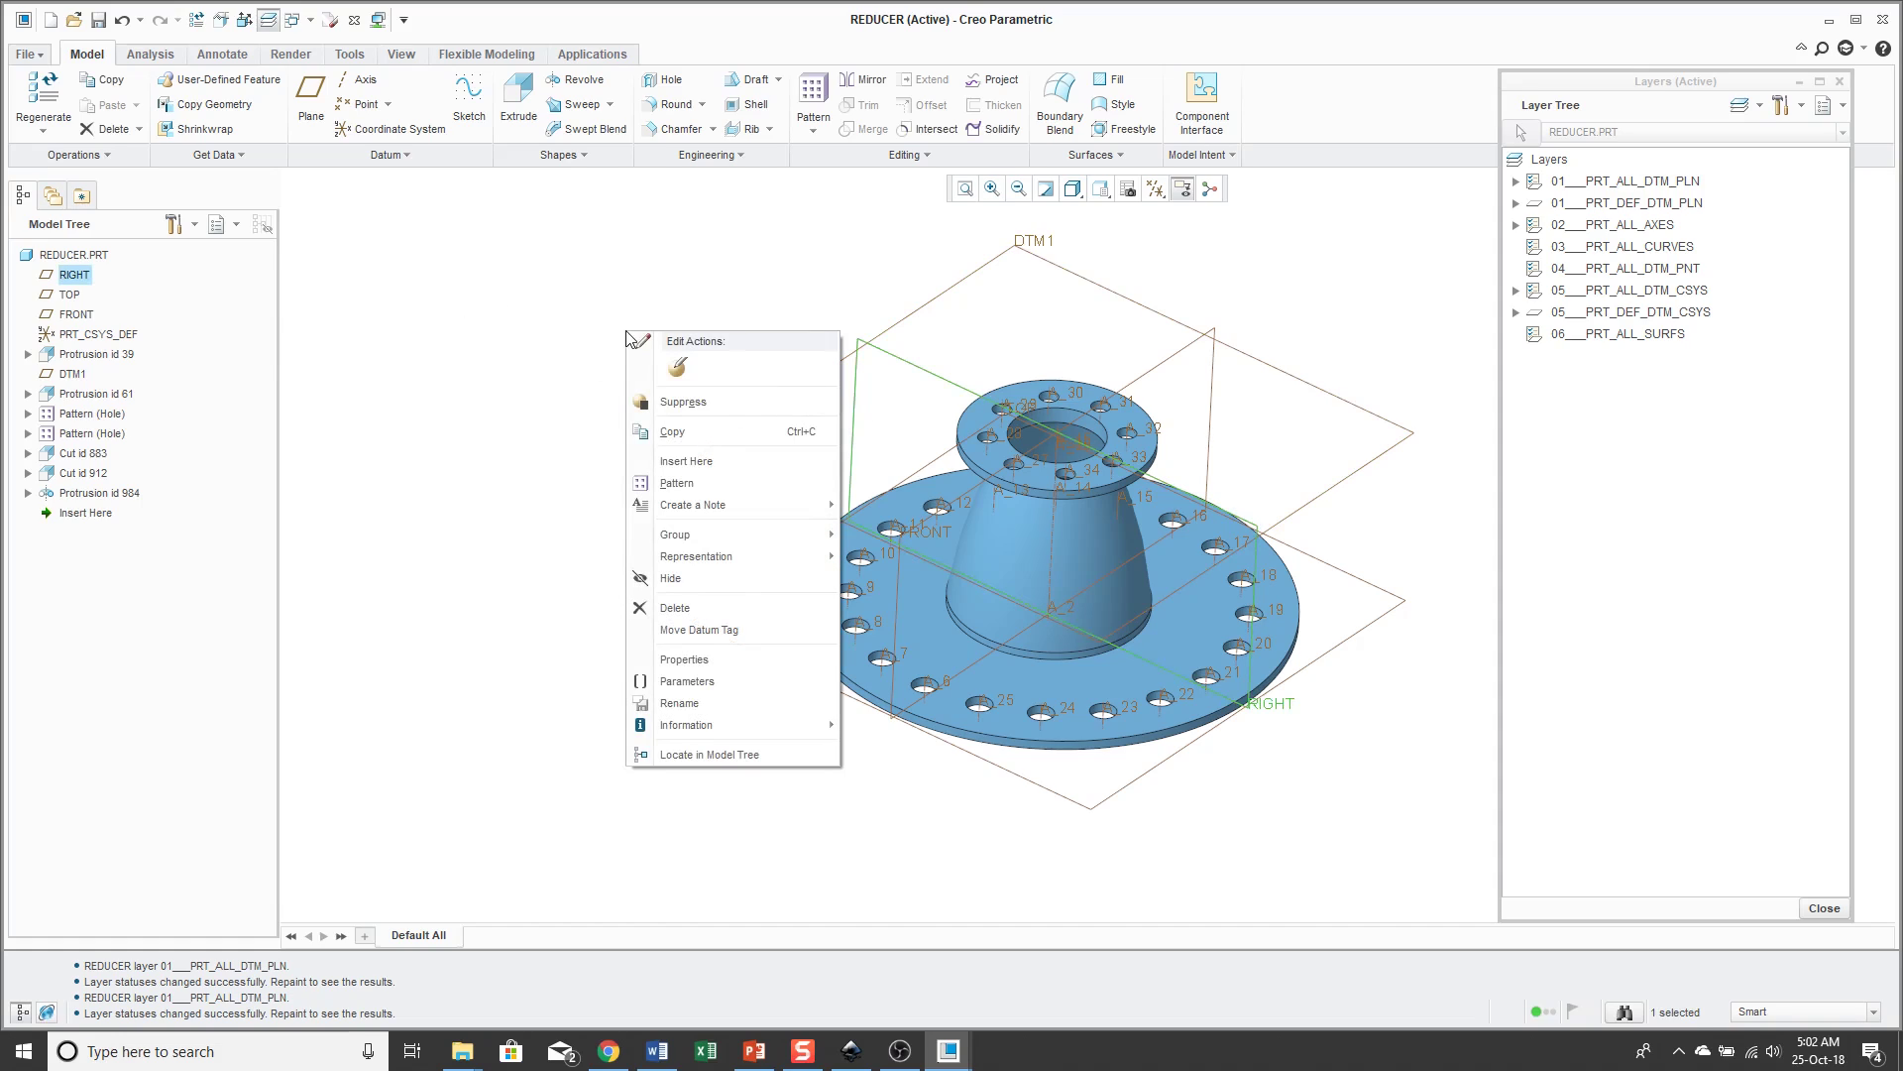
pyautogui.click(699, 580)
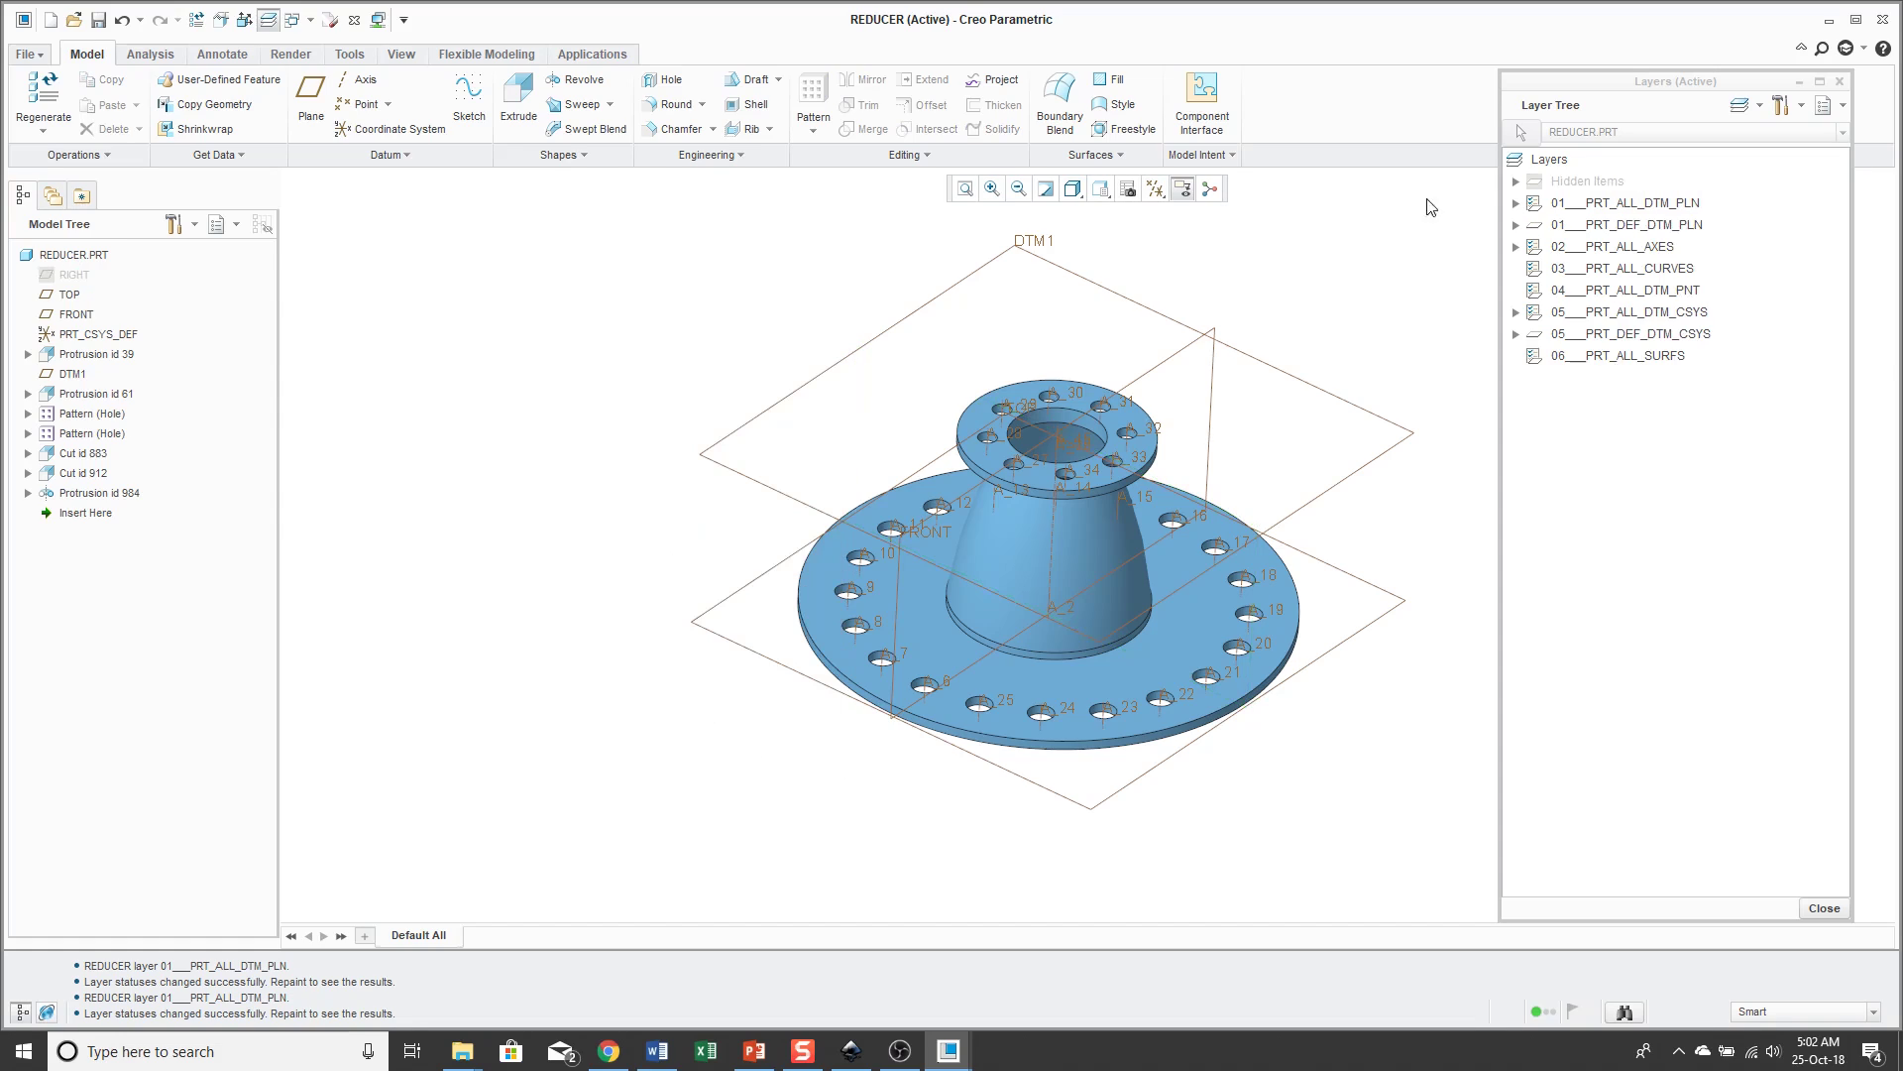
pyautogui.click(1516, 182)
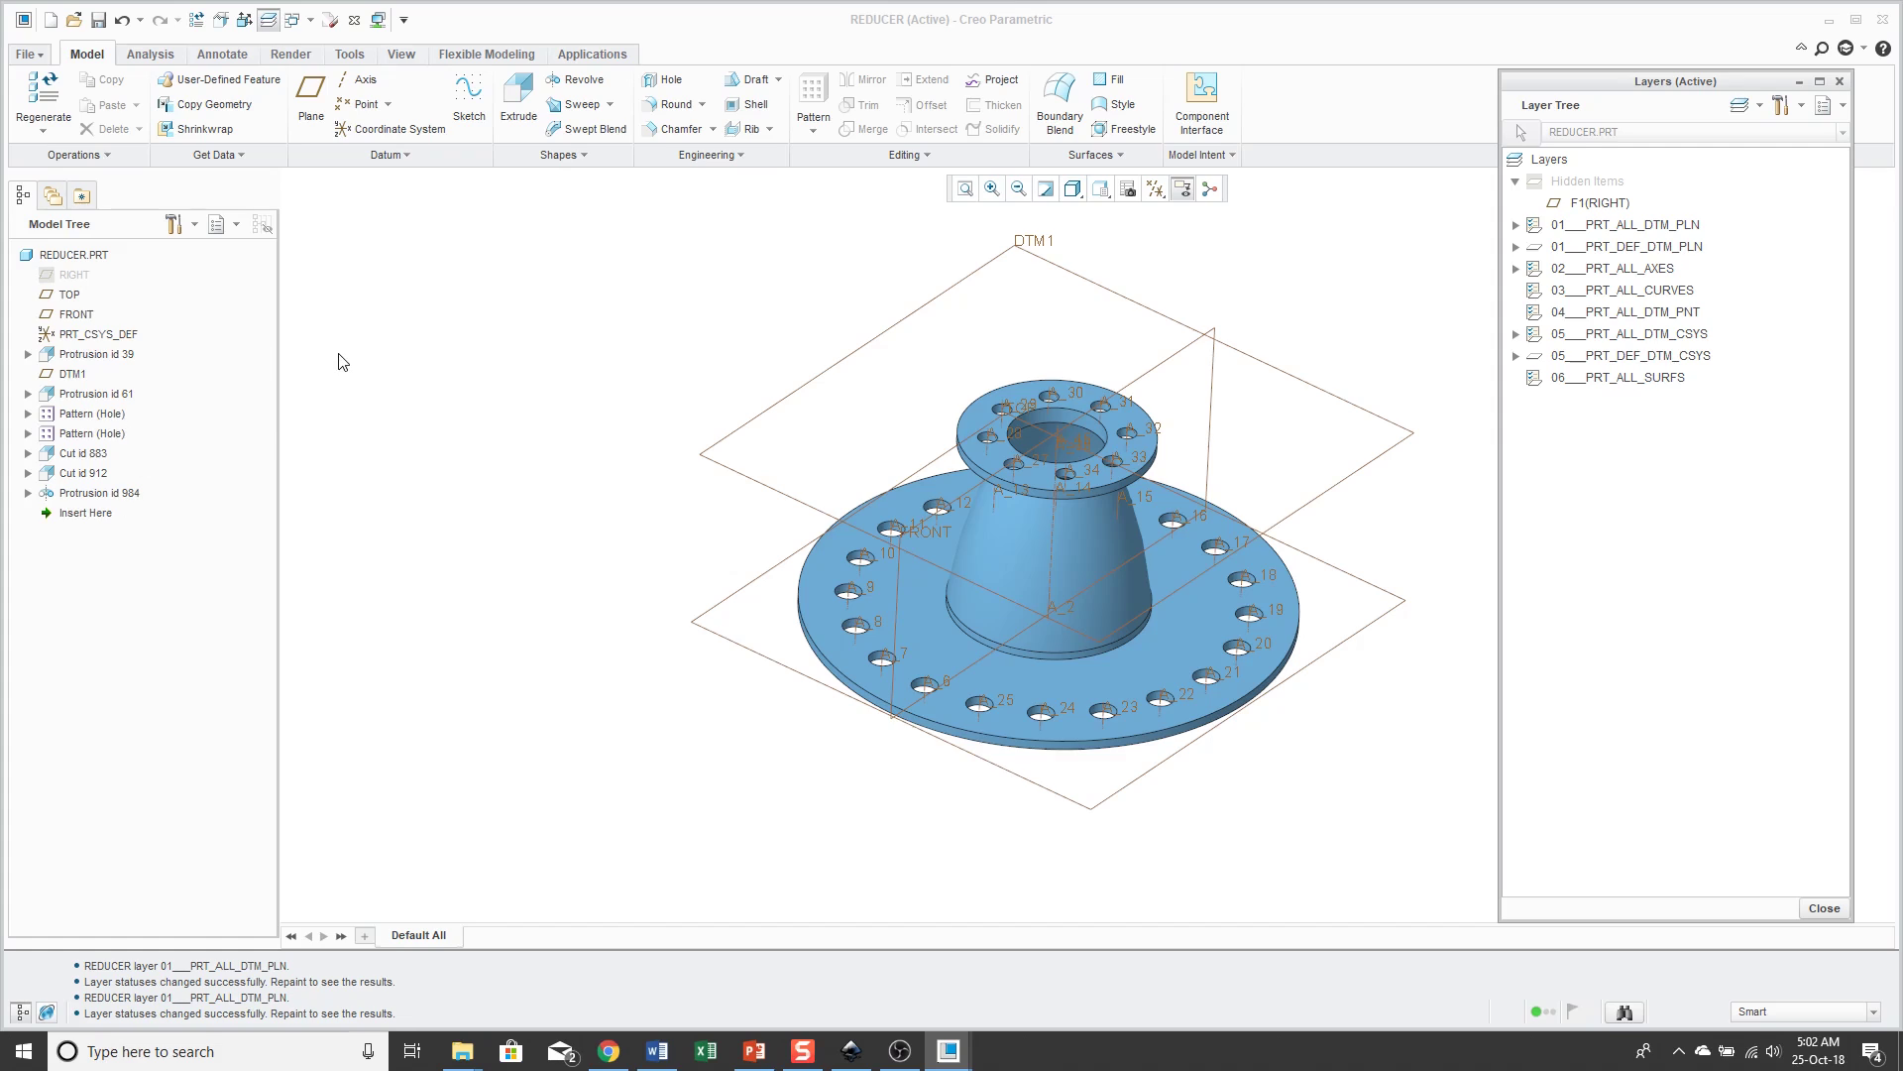
# Step: Restore the RIGHT datum plane with View > Unhide All, then bring up the Layer Tree context menu
pyautogui.click(414, 57)
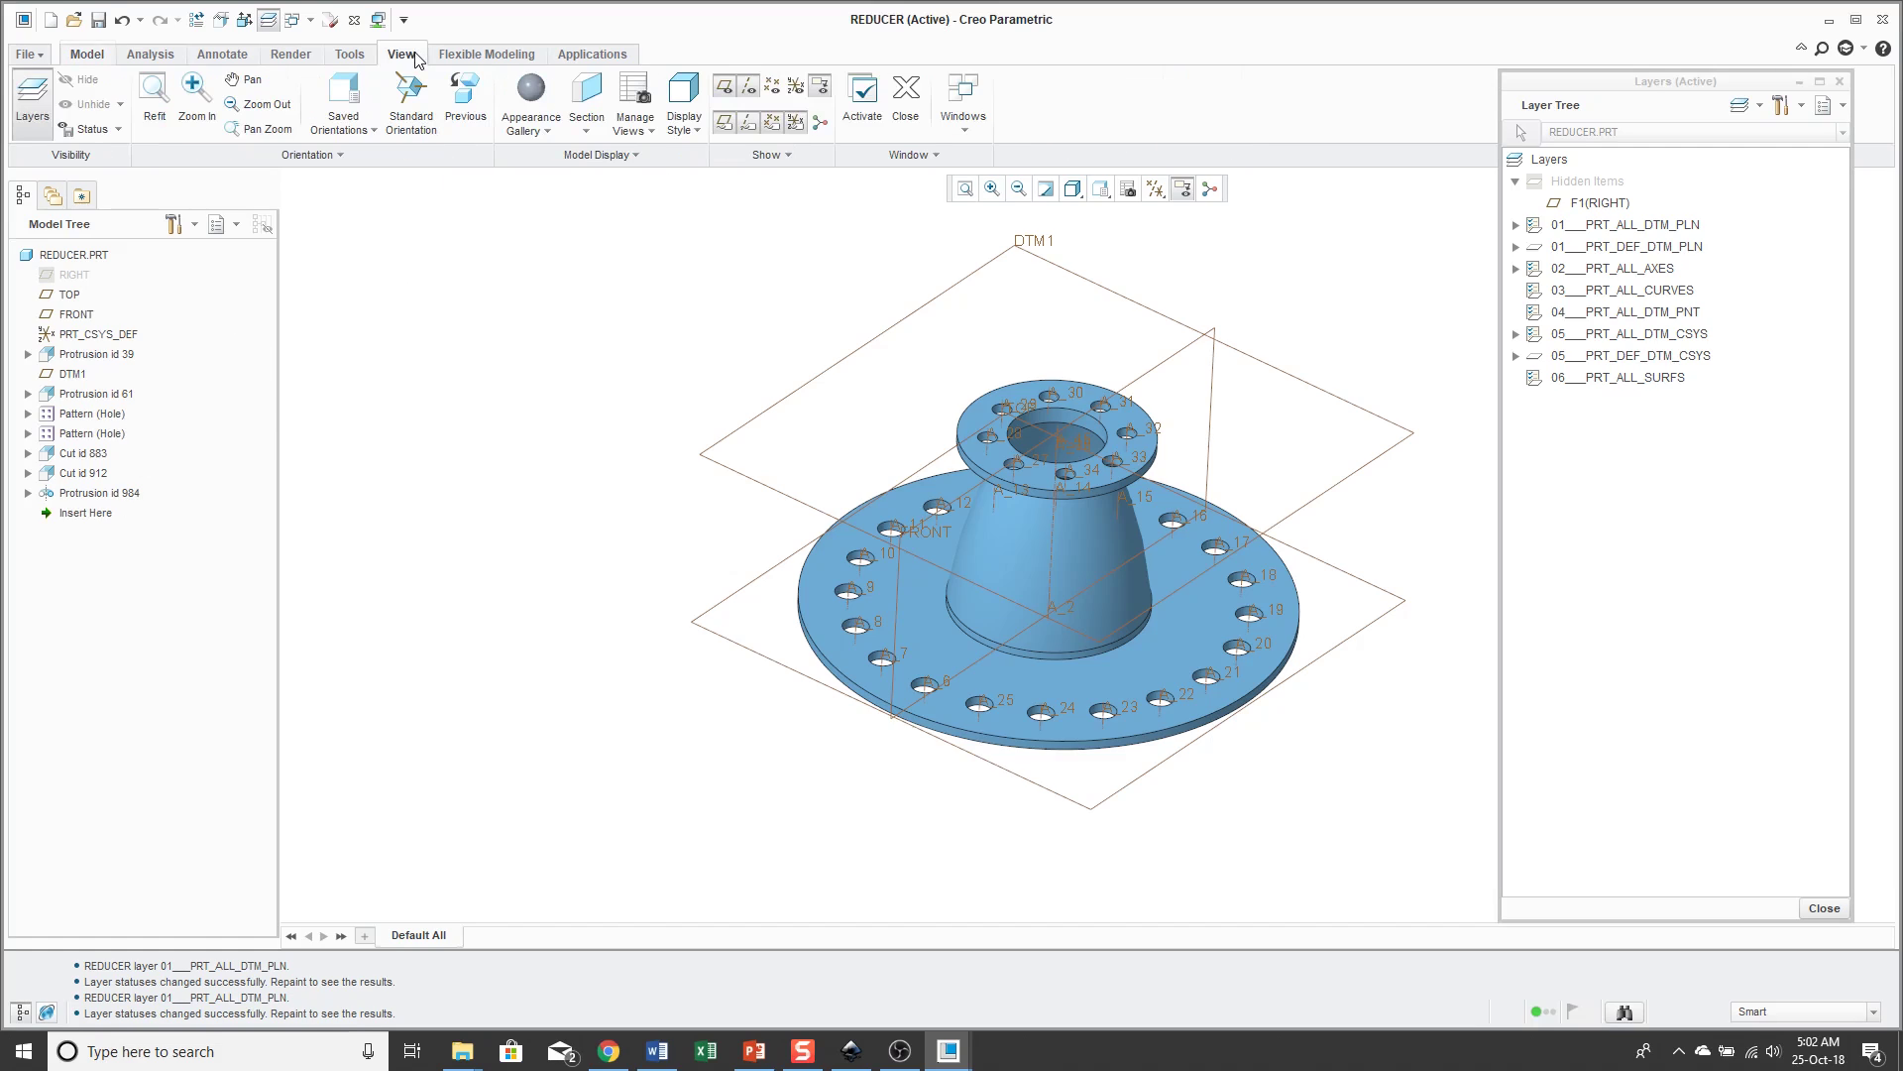
pyautogui.click(121, 106)
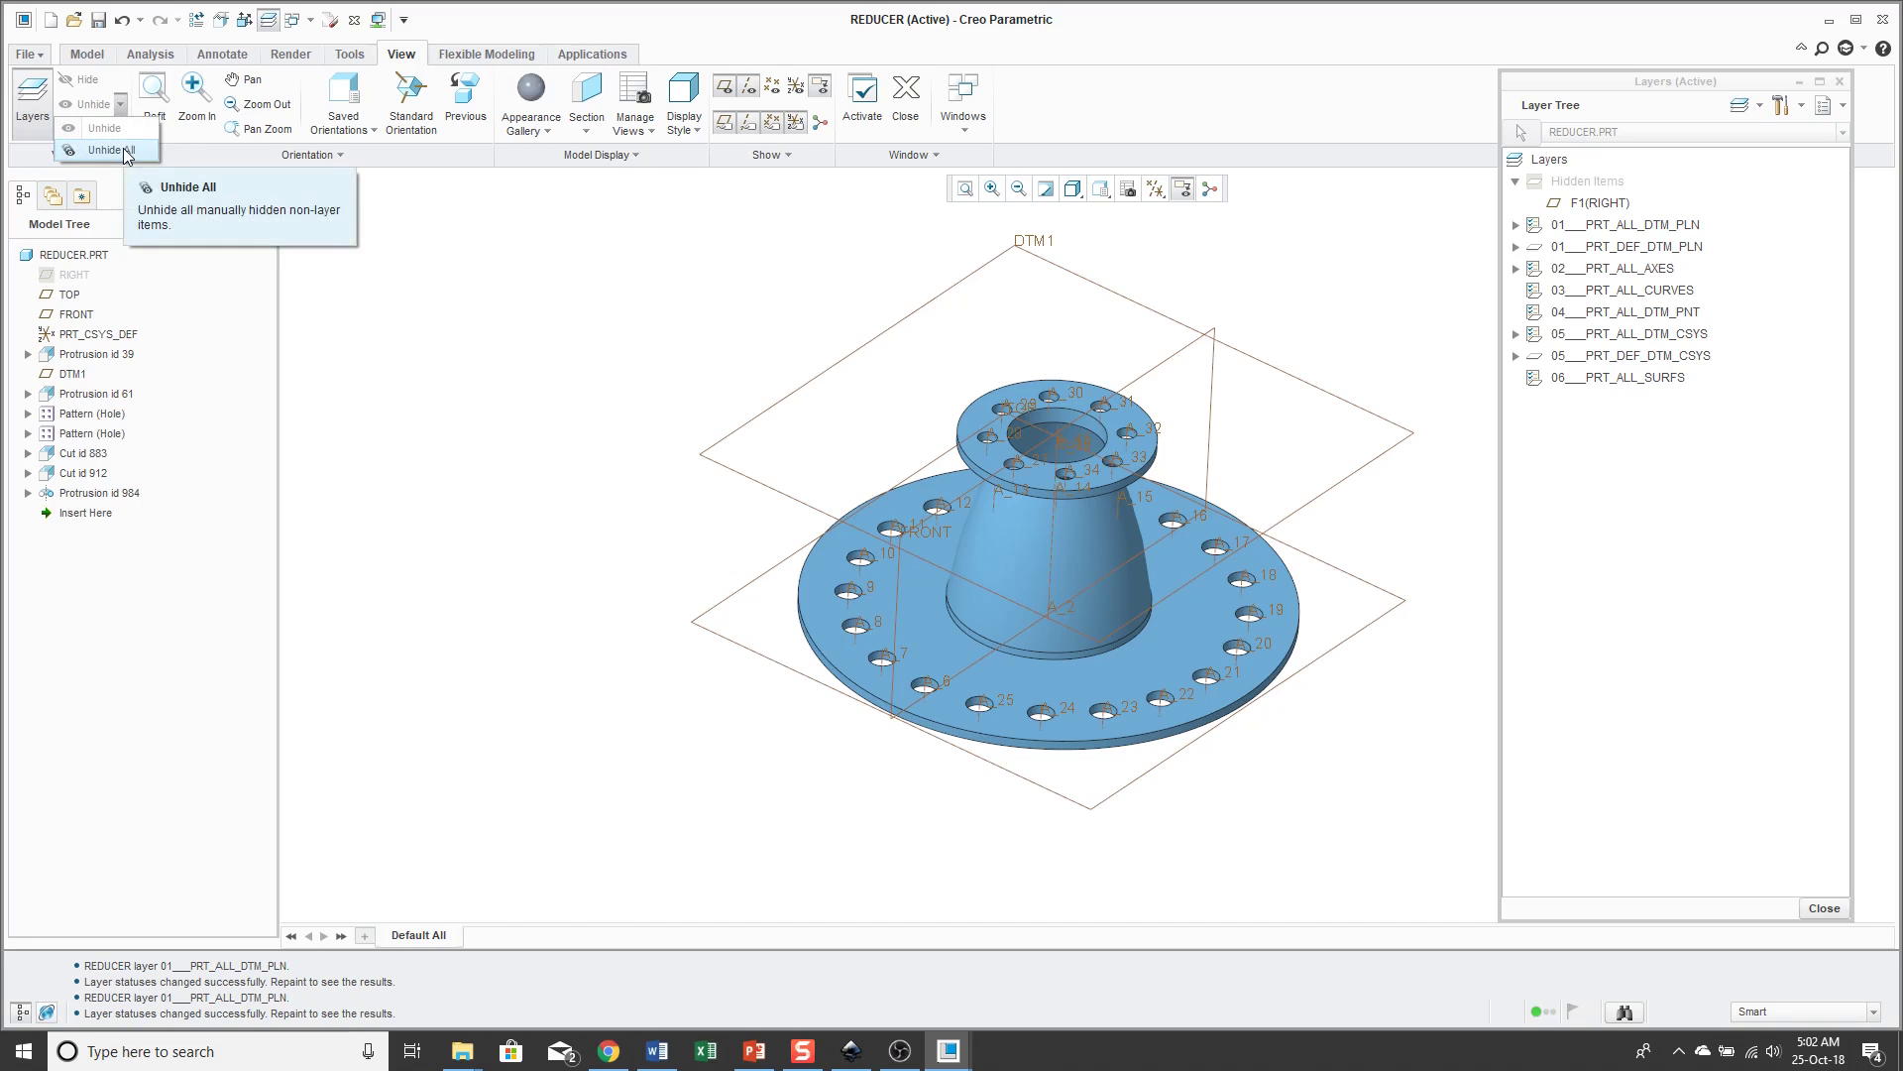
pyautogui.click(111, 149)
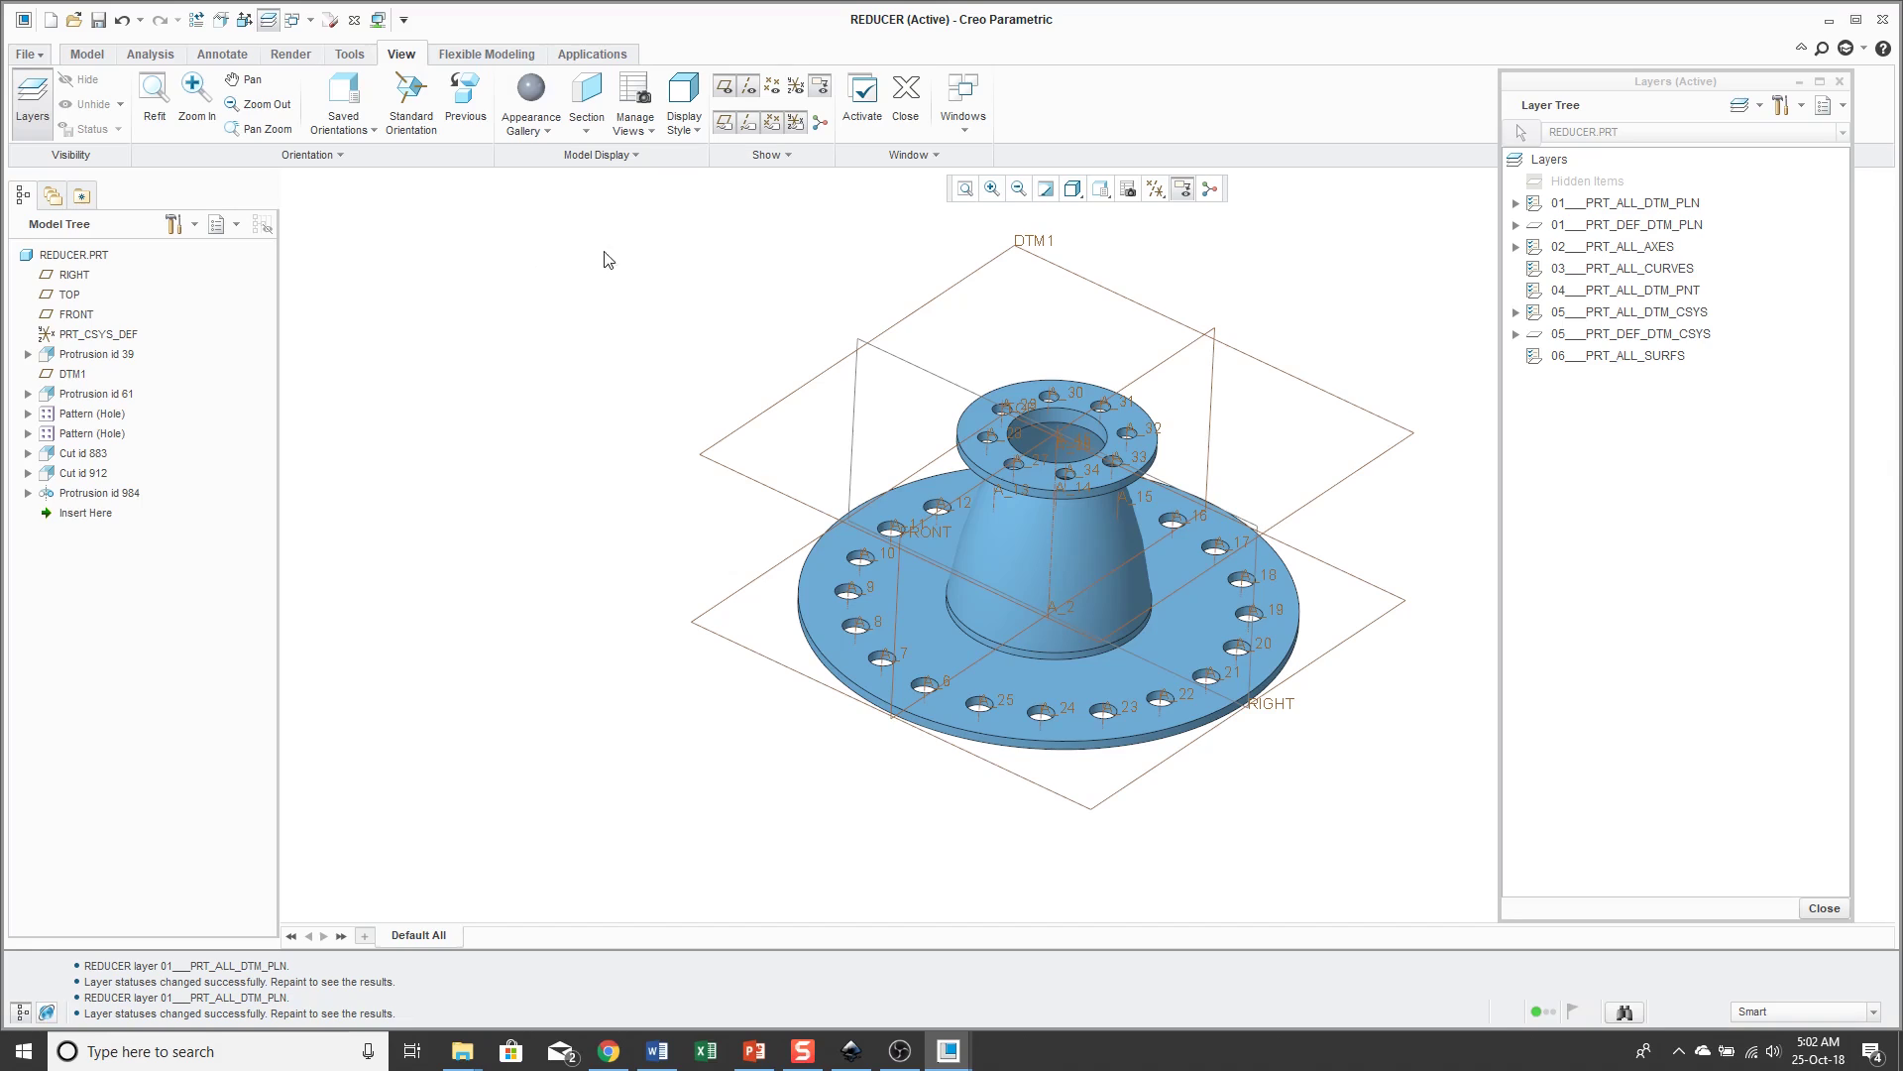
pyautogui.rightClick(1590, 437)
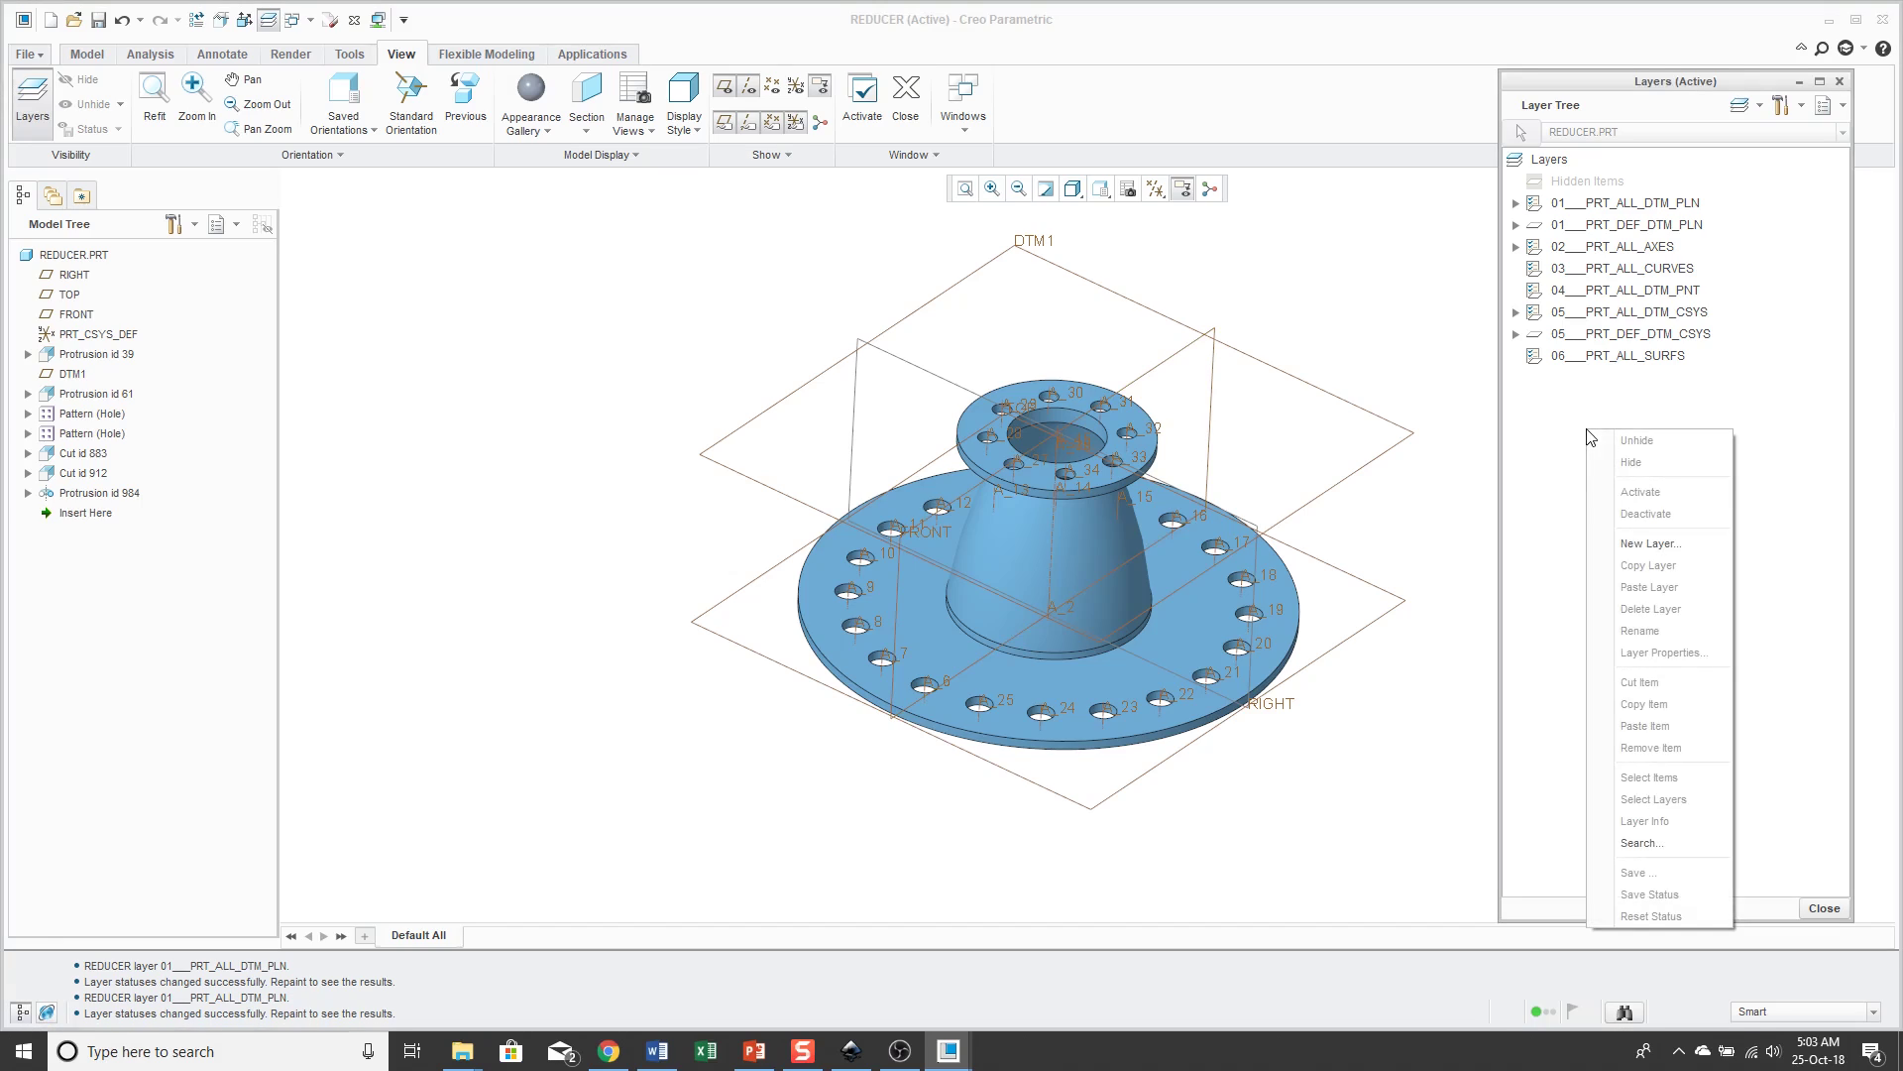
# Step: Create a new layer named 'holes' containing holes A_17 and A_18 (F20, F21)
pyautogui.click(1653, 548)
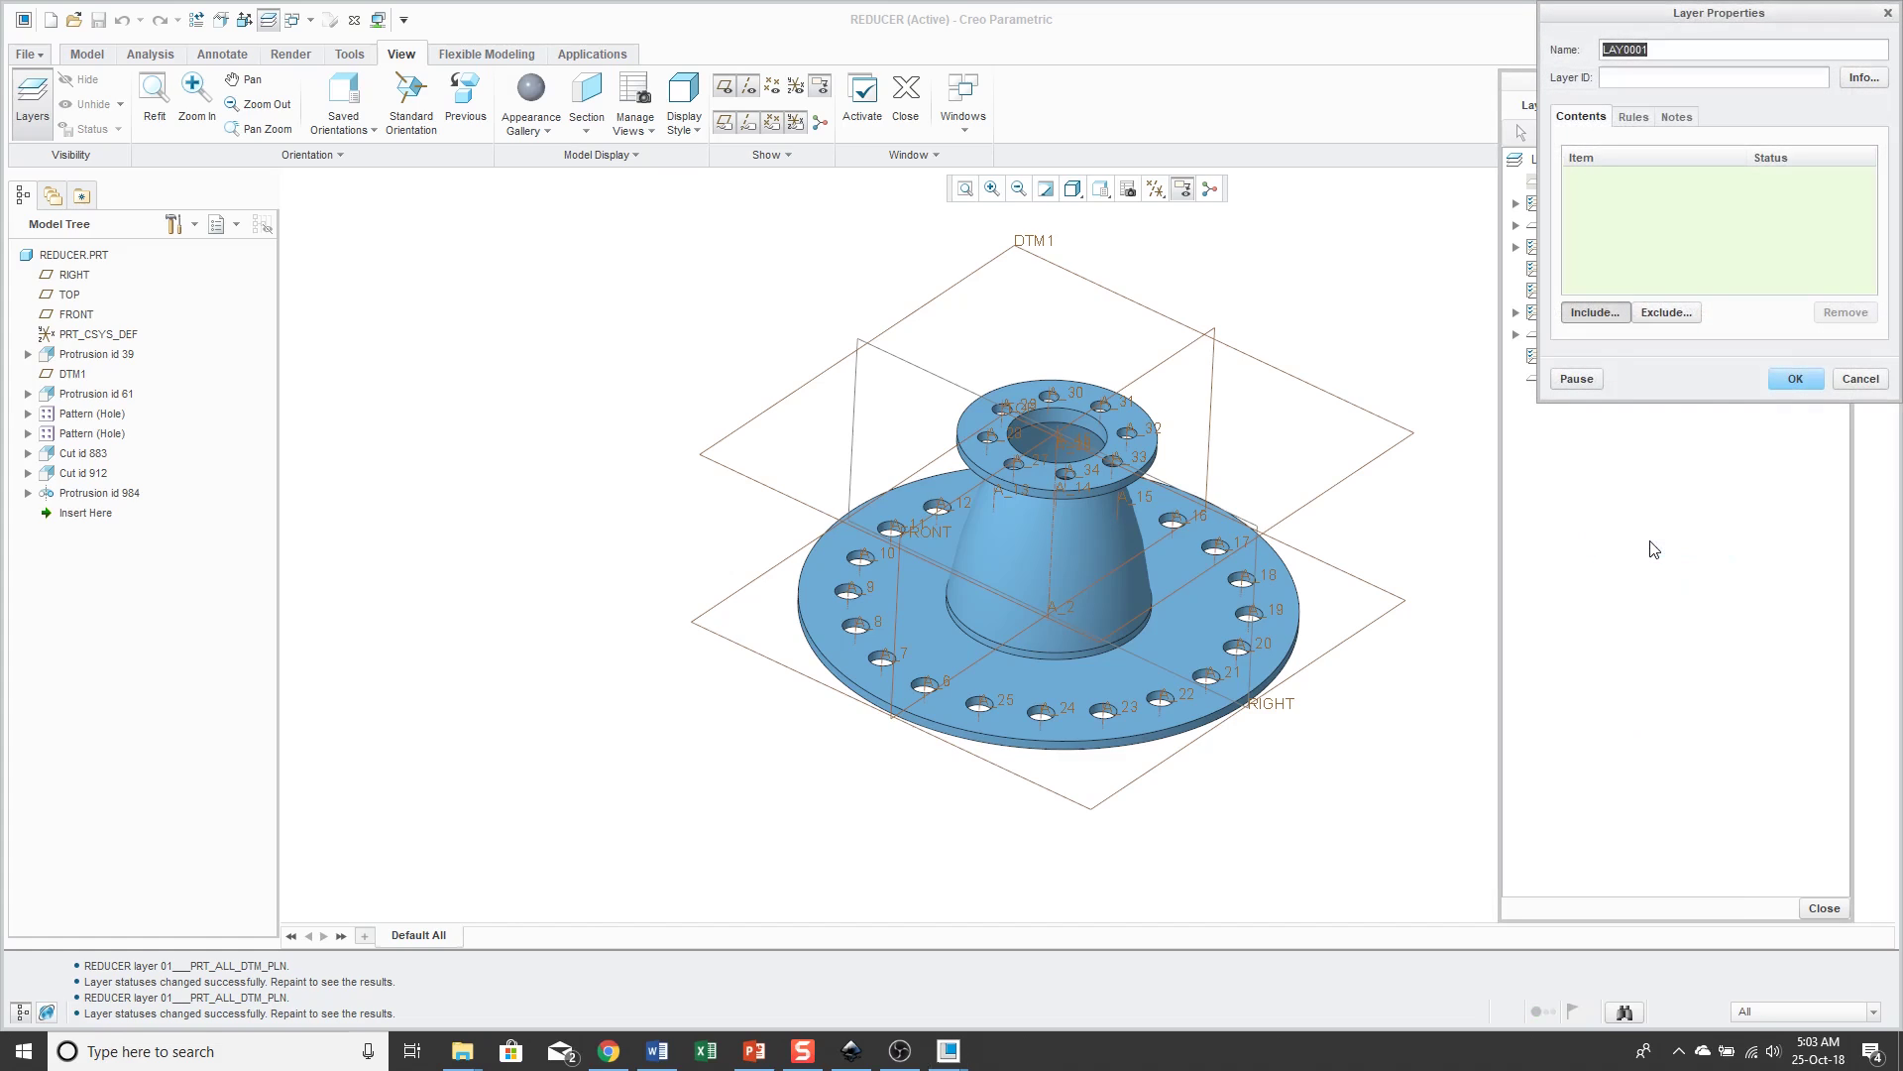
pyautogui.moveTo(1721, 14); pyautogui.dragTo(1614, 152)
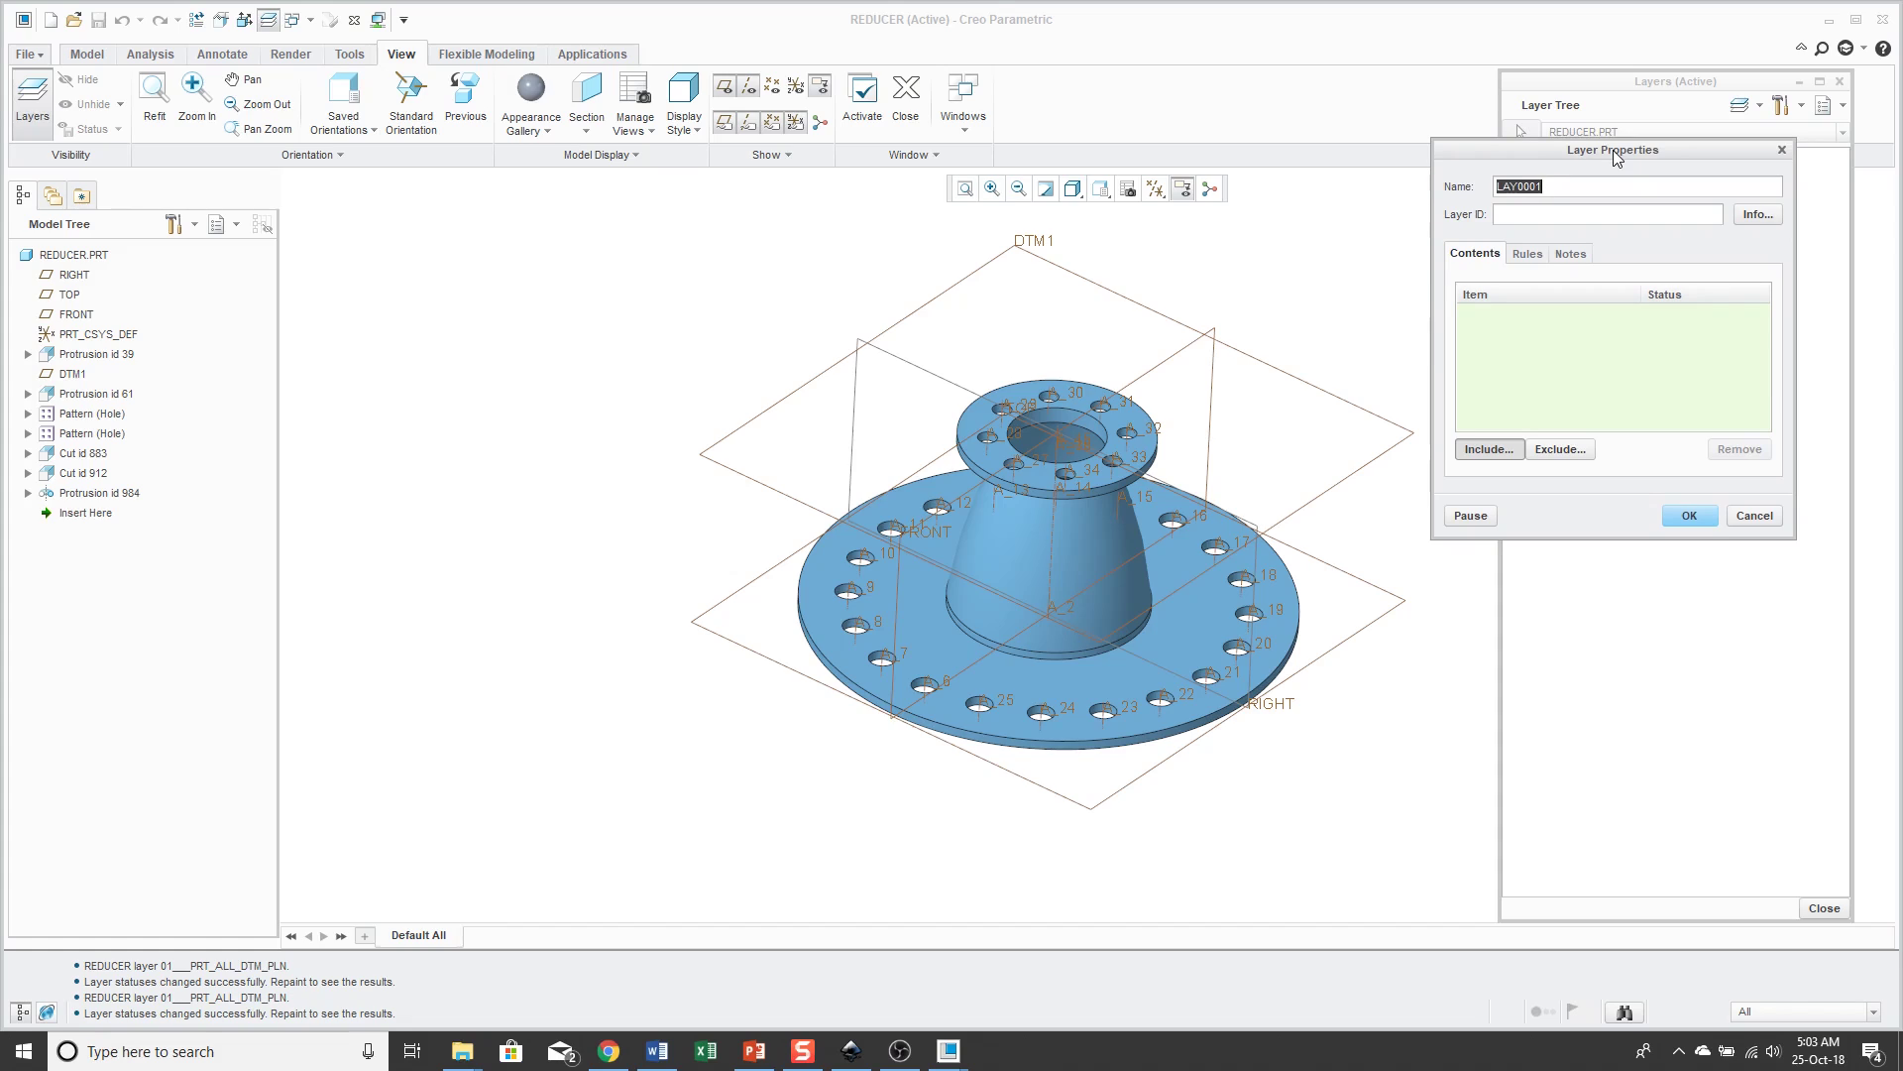
pyautogui.write('holes')
pyautogui.scroll(5, 1300, 491)
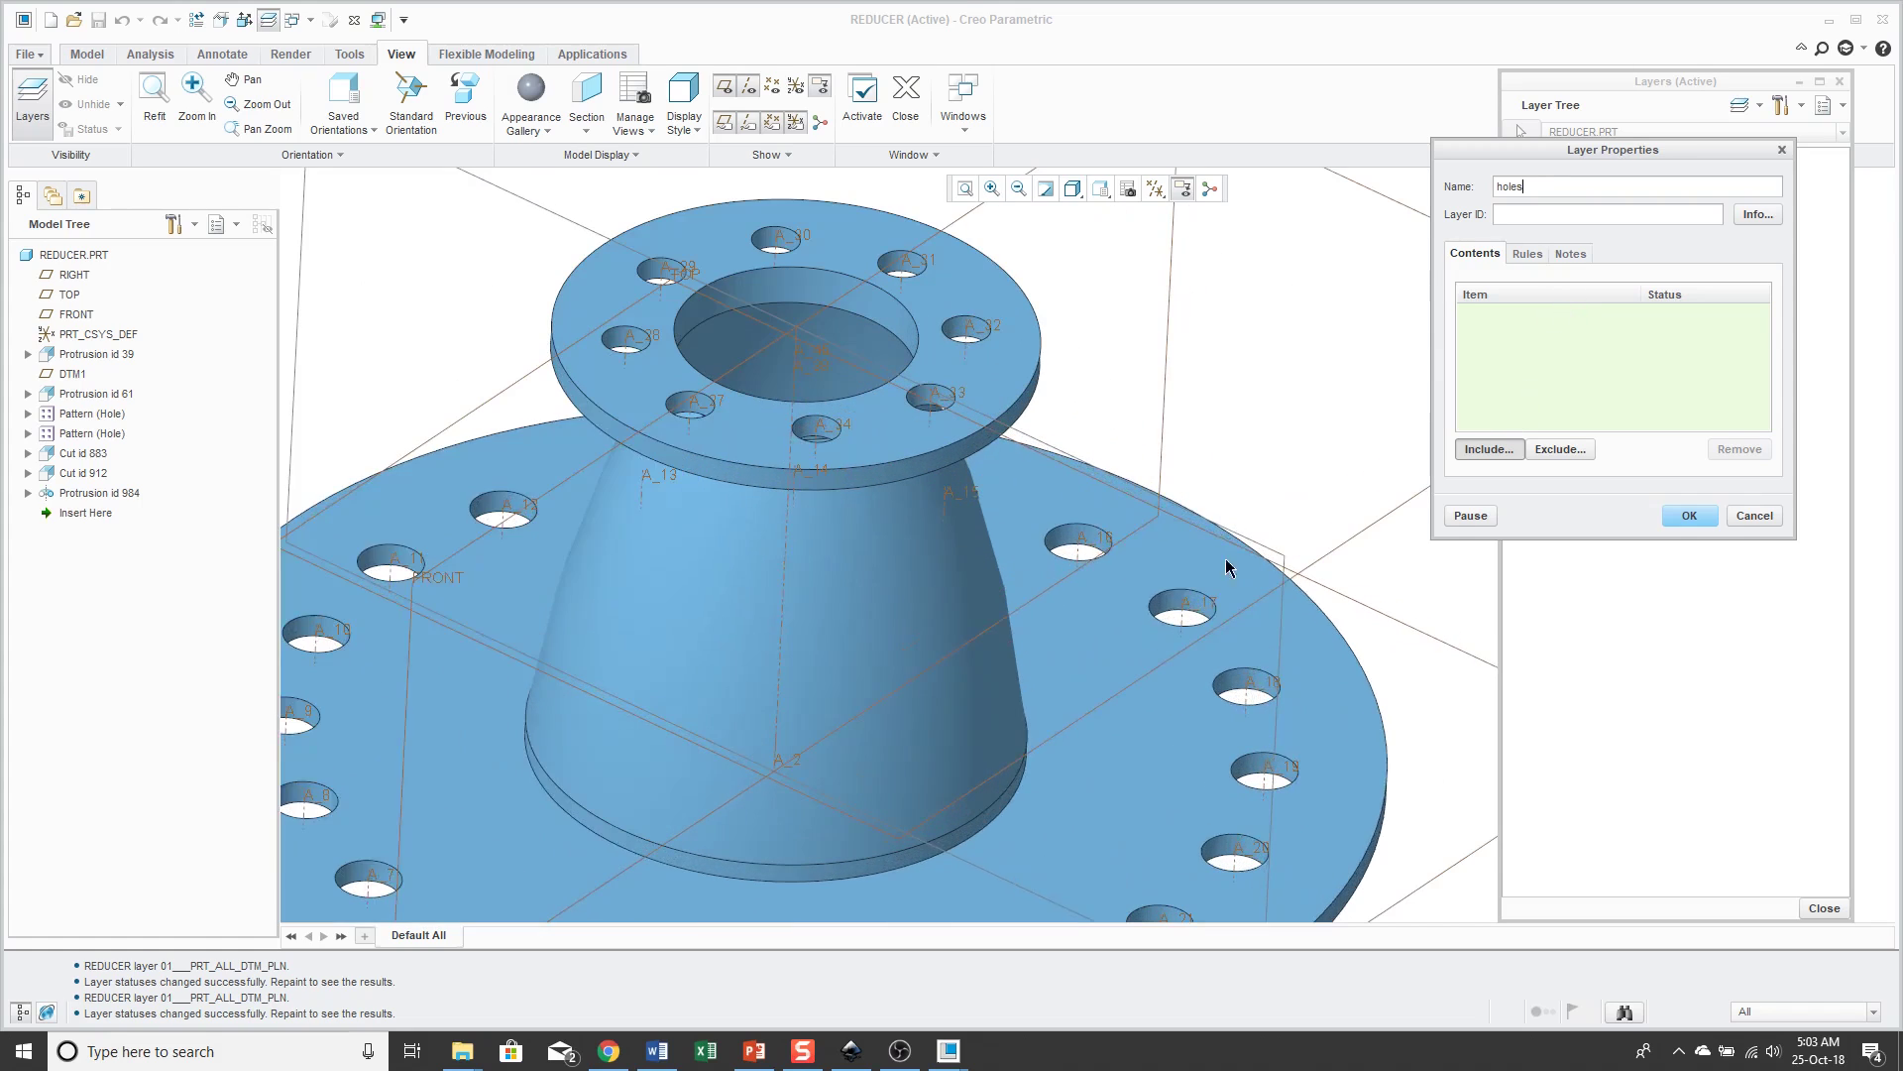
pyautogui.click(1178, 609)
pyautogui.scroll(-3, 1233, 408)
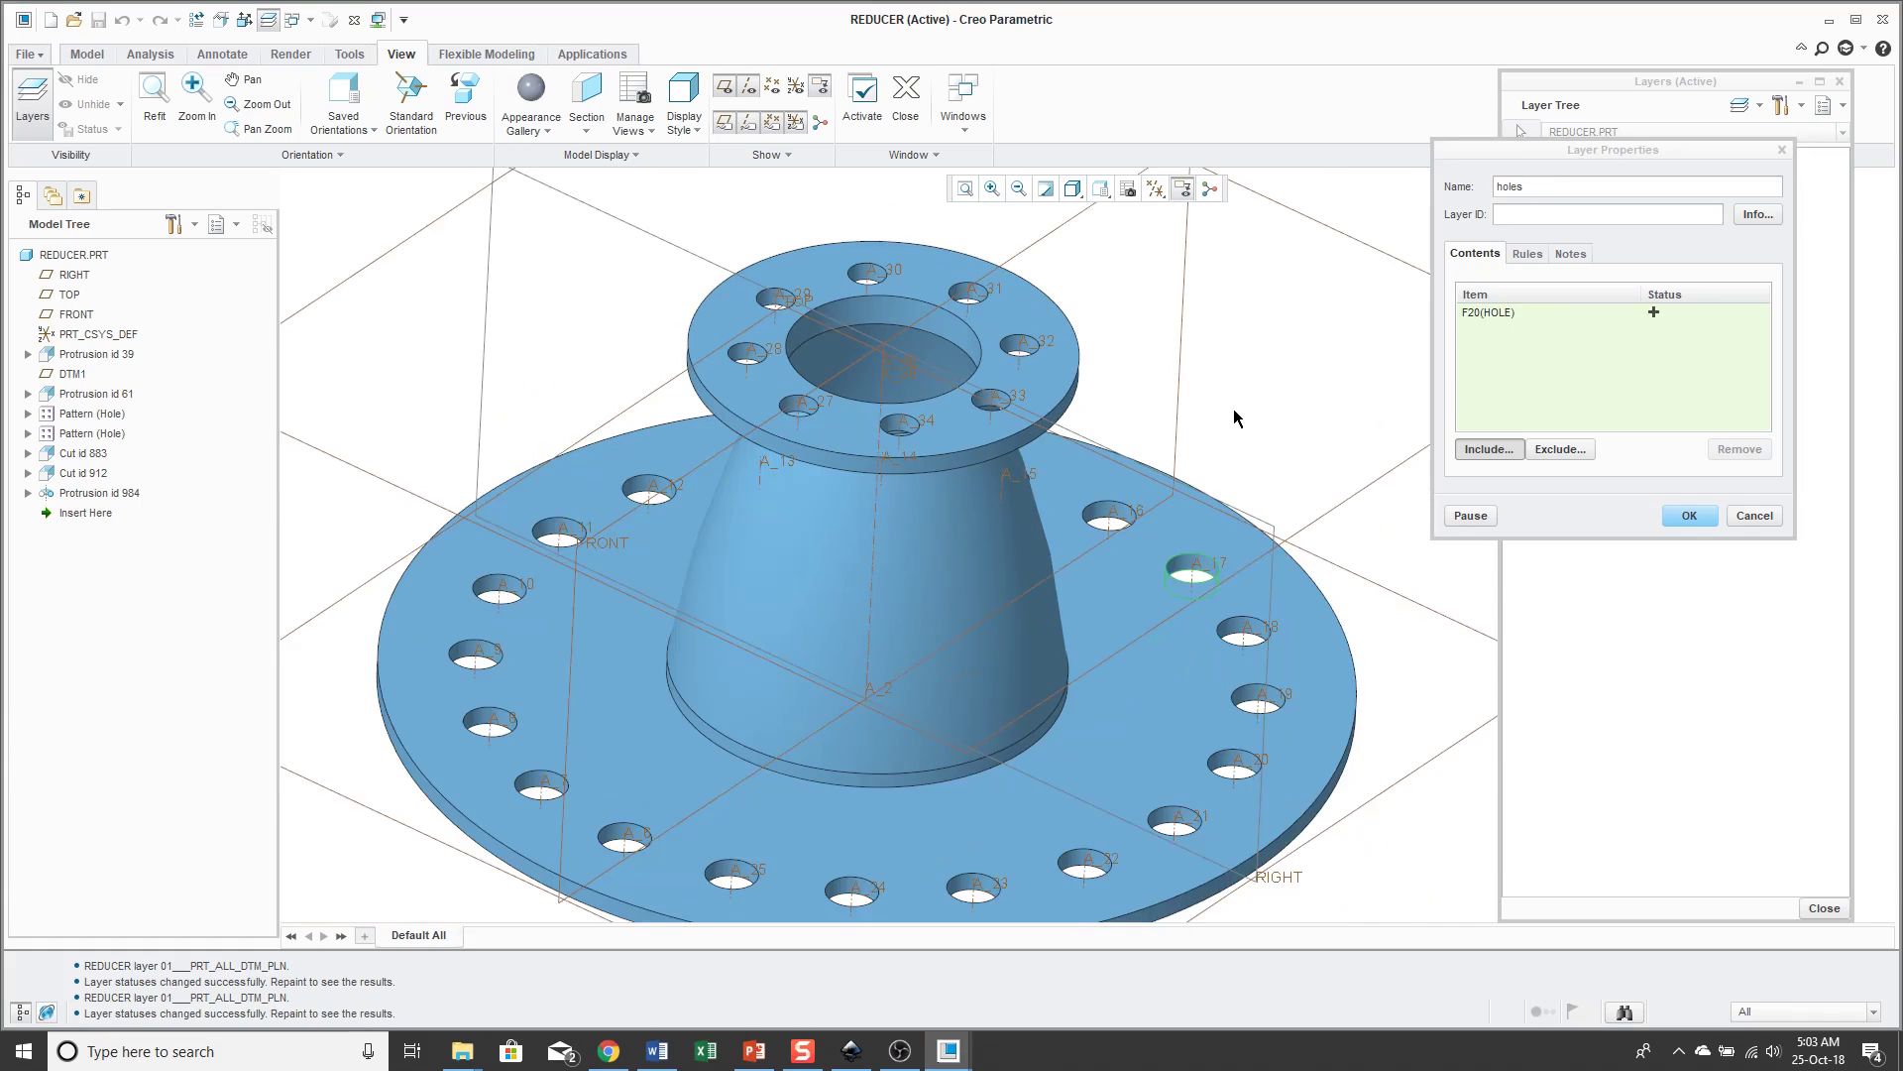
pyautogui.click(1234, 642)
pyautogui.scroll(-2, 1252, 373)
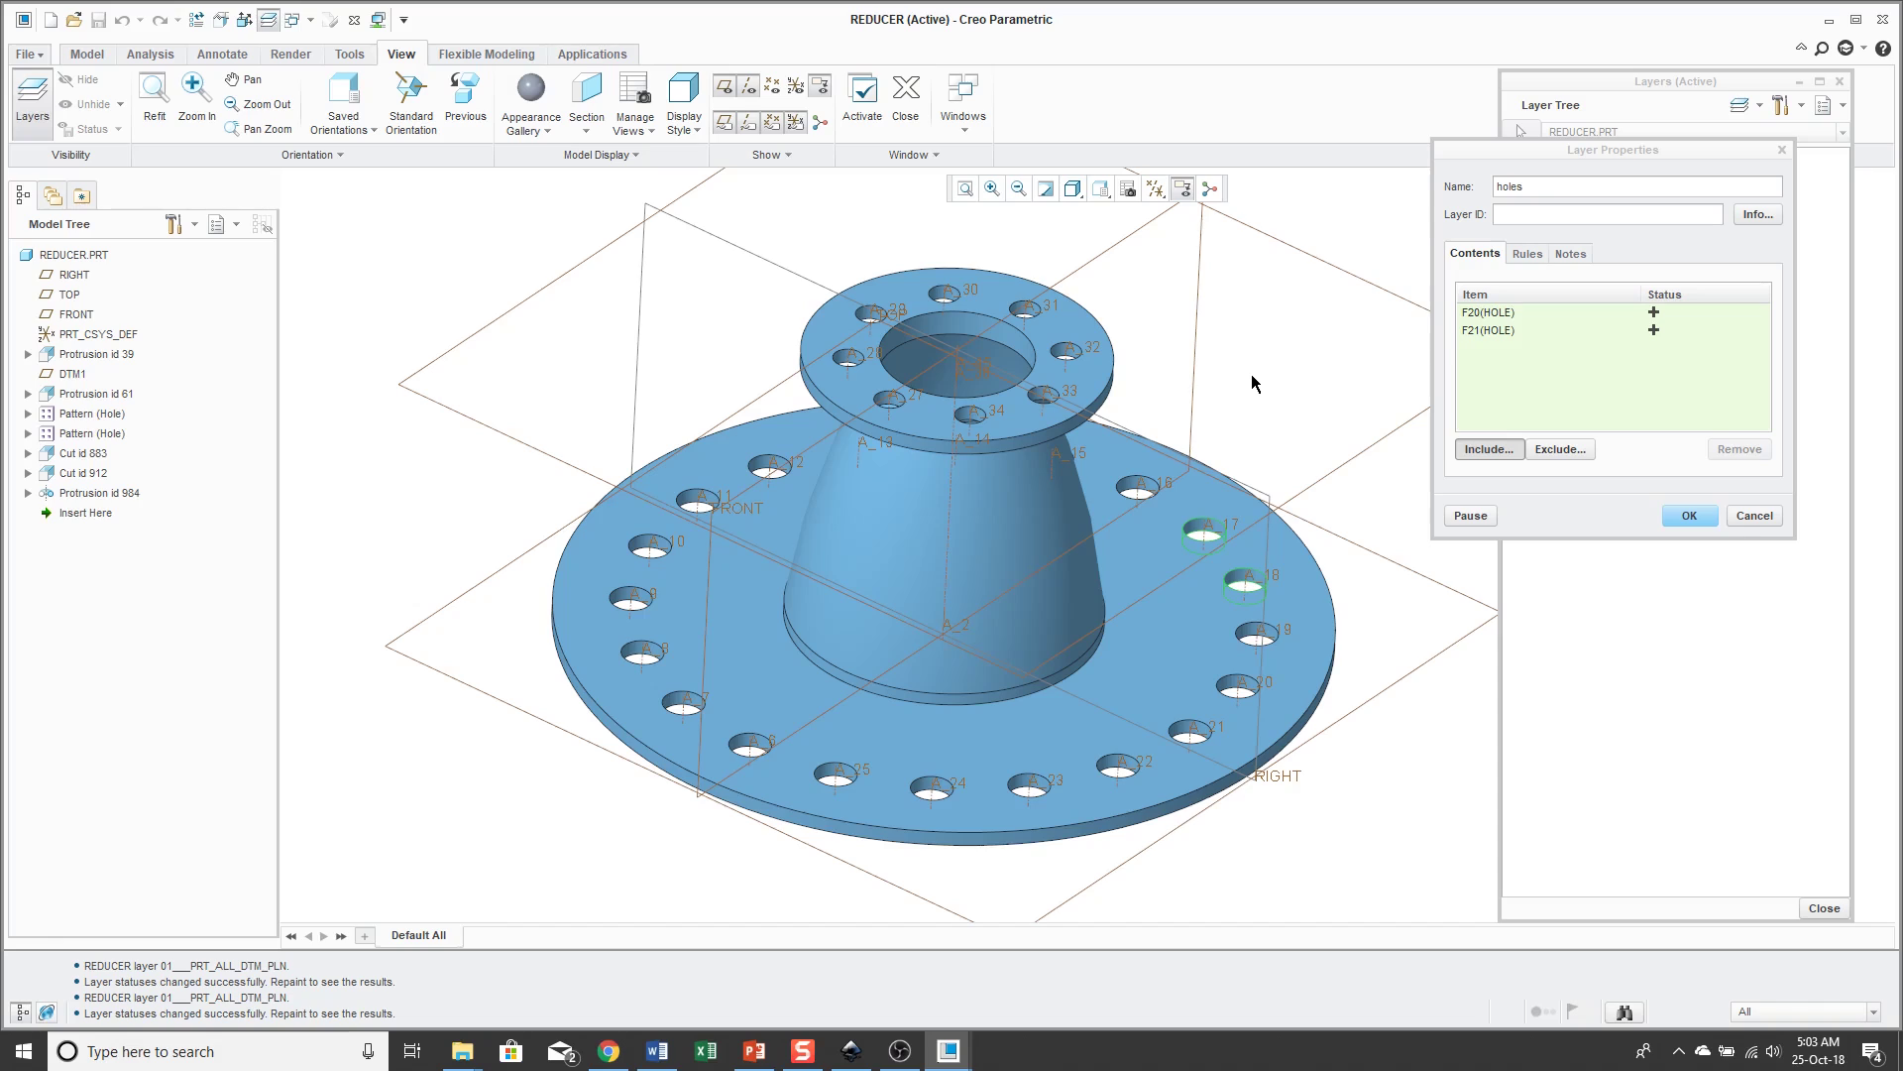
# Step: Cancel the hand-picked layer and create a fresh new layer named 'holes'
pyautogui.click(1751, 515)
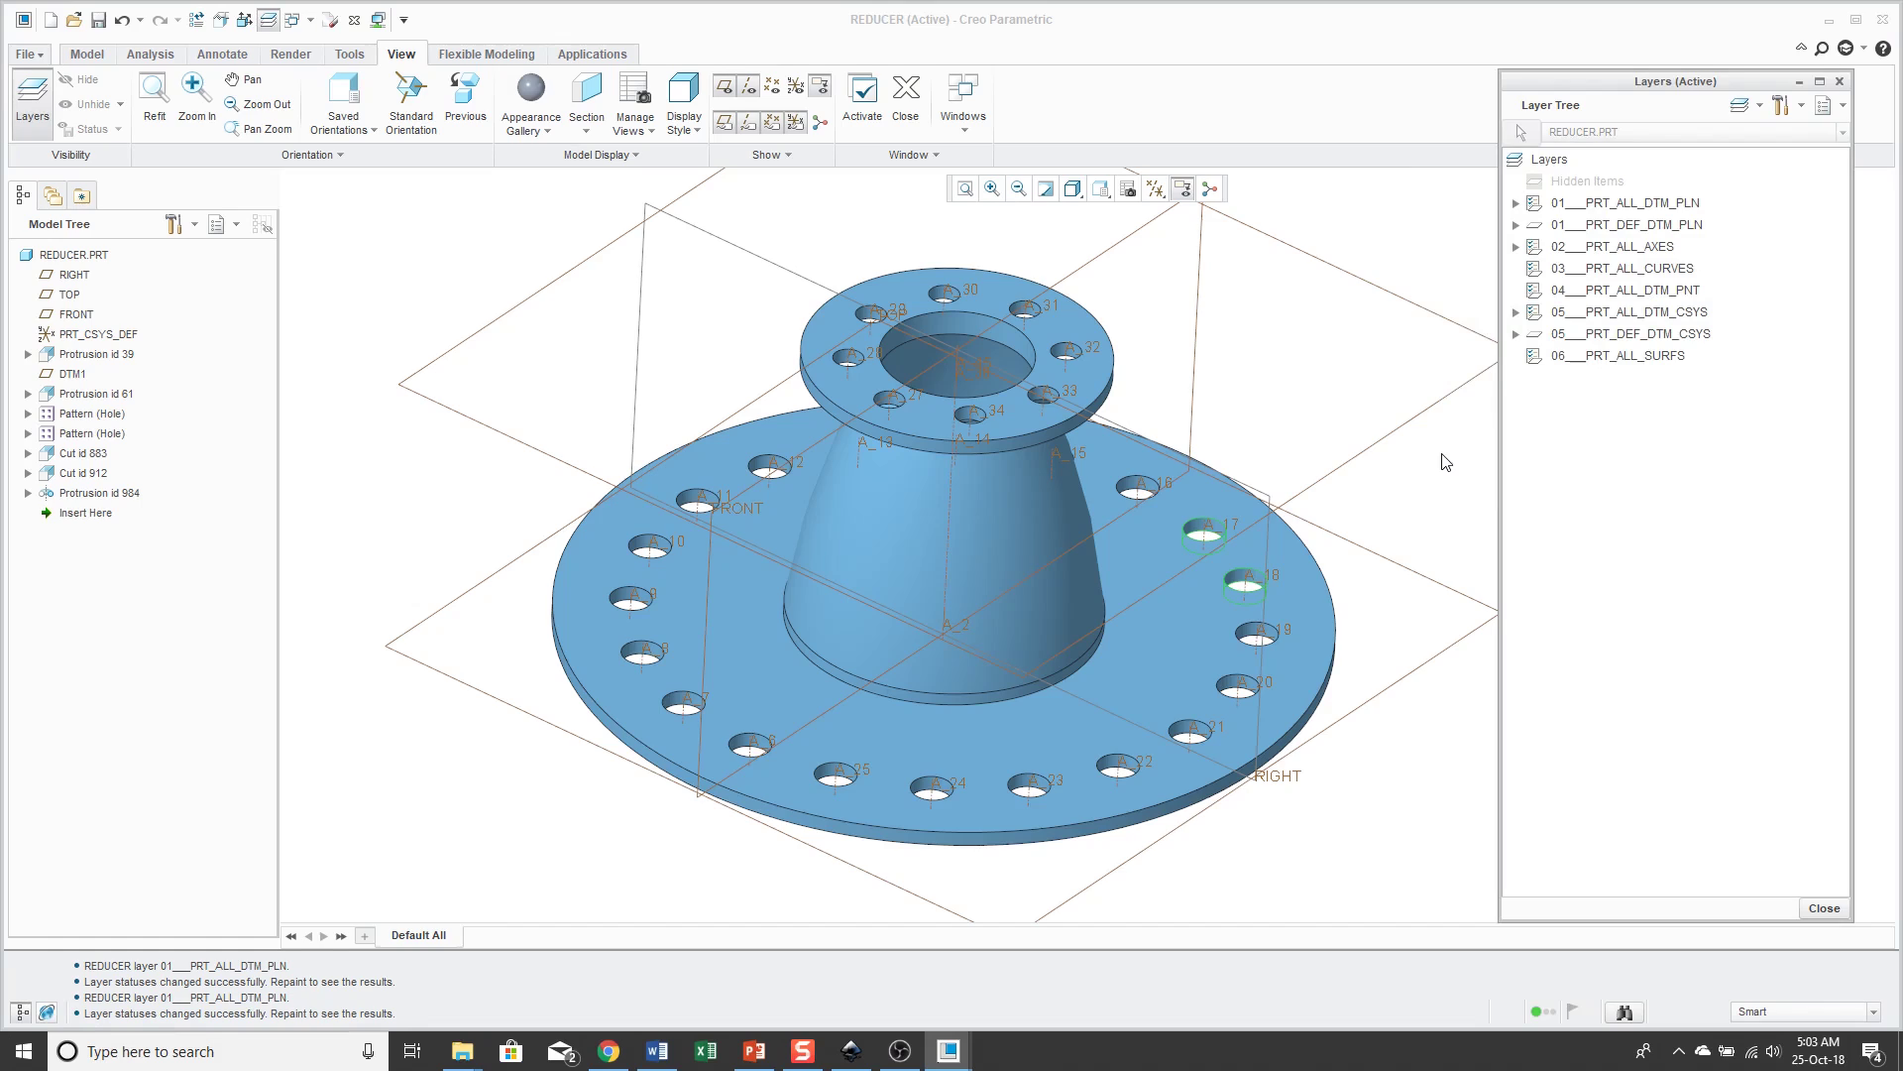
pyautogui.rightClick(1636, 439)
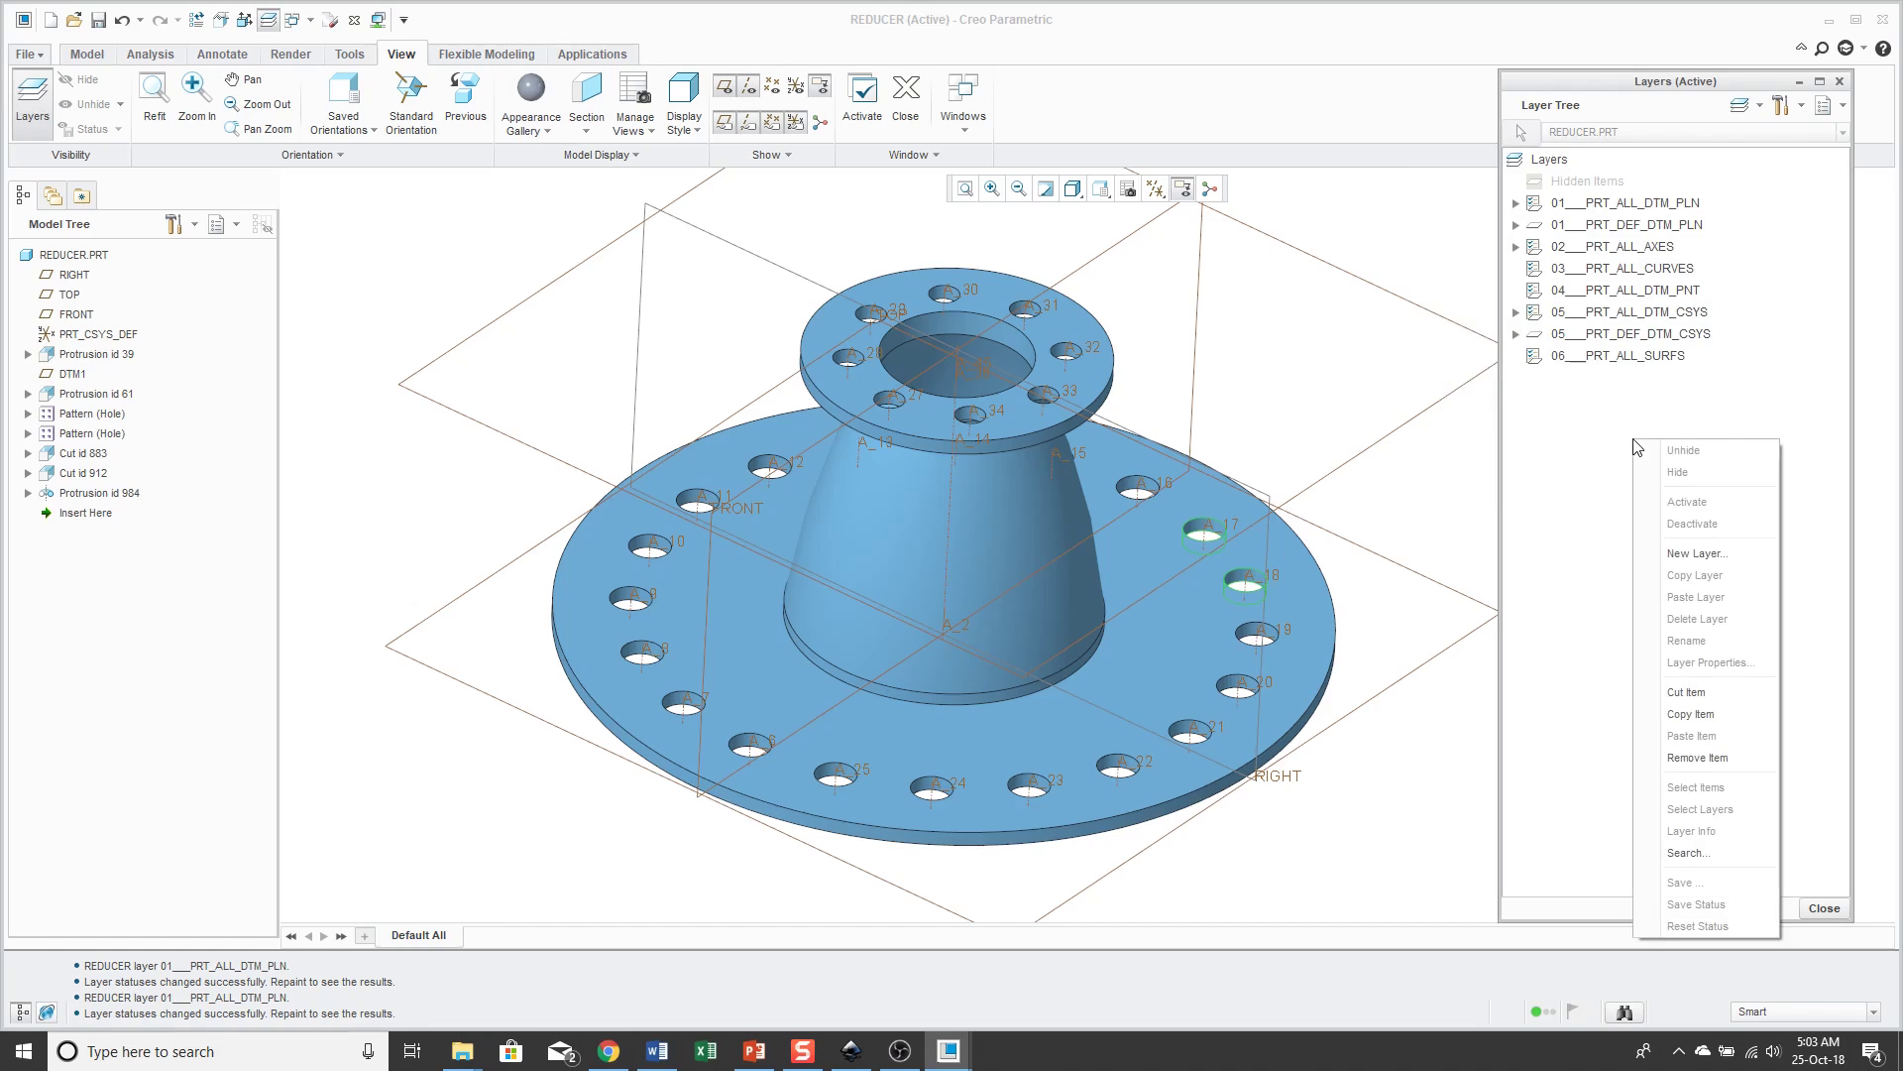
pyautogui.click(1691, 554)
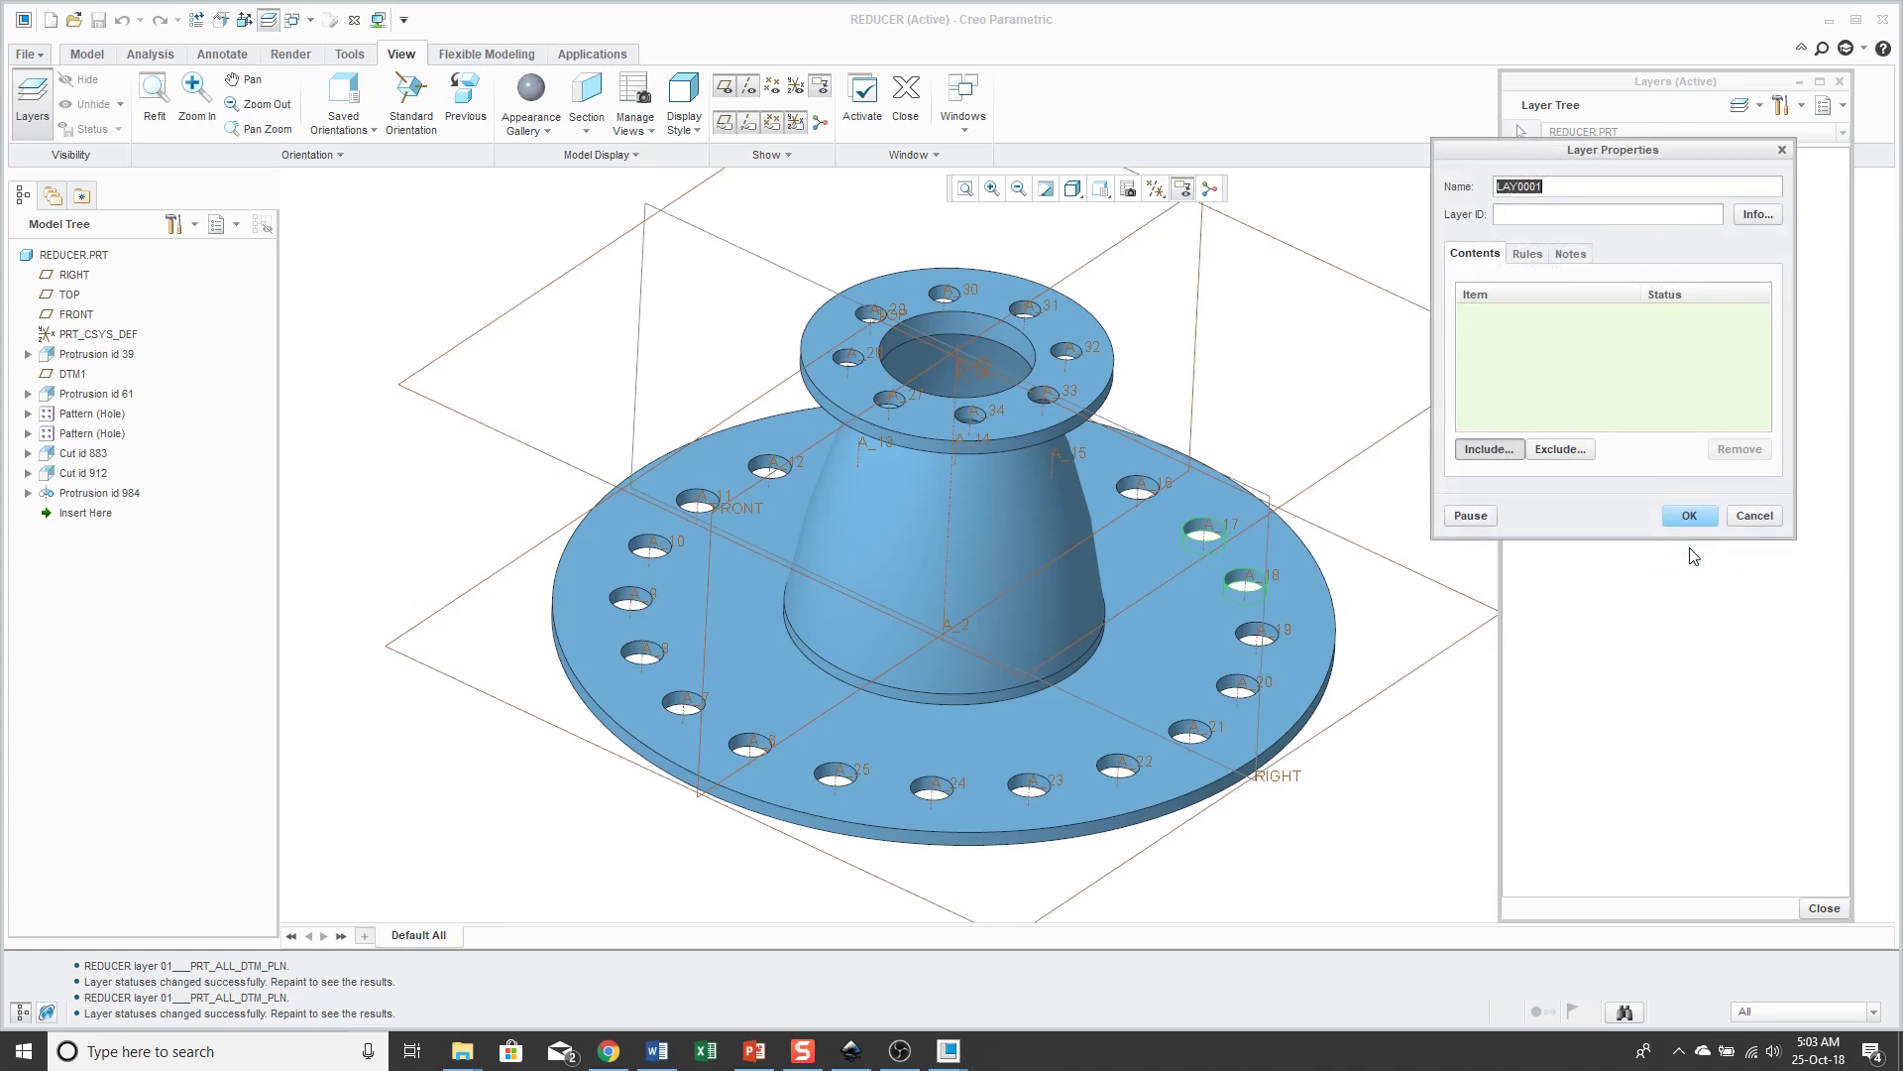
pyautogui.write('holes')
# Step: Set the holes layer's rule options to Independent and Associative
pyautogui.click(1529, 255)
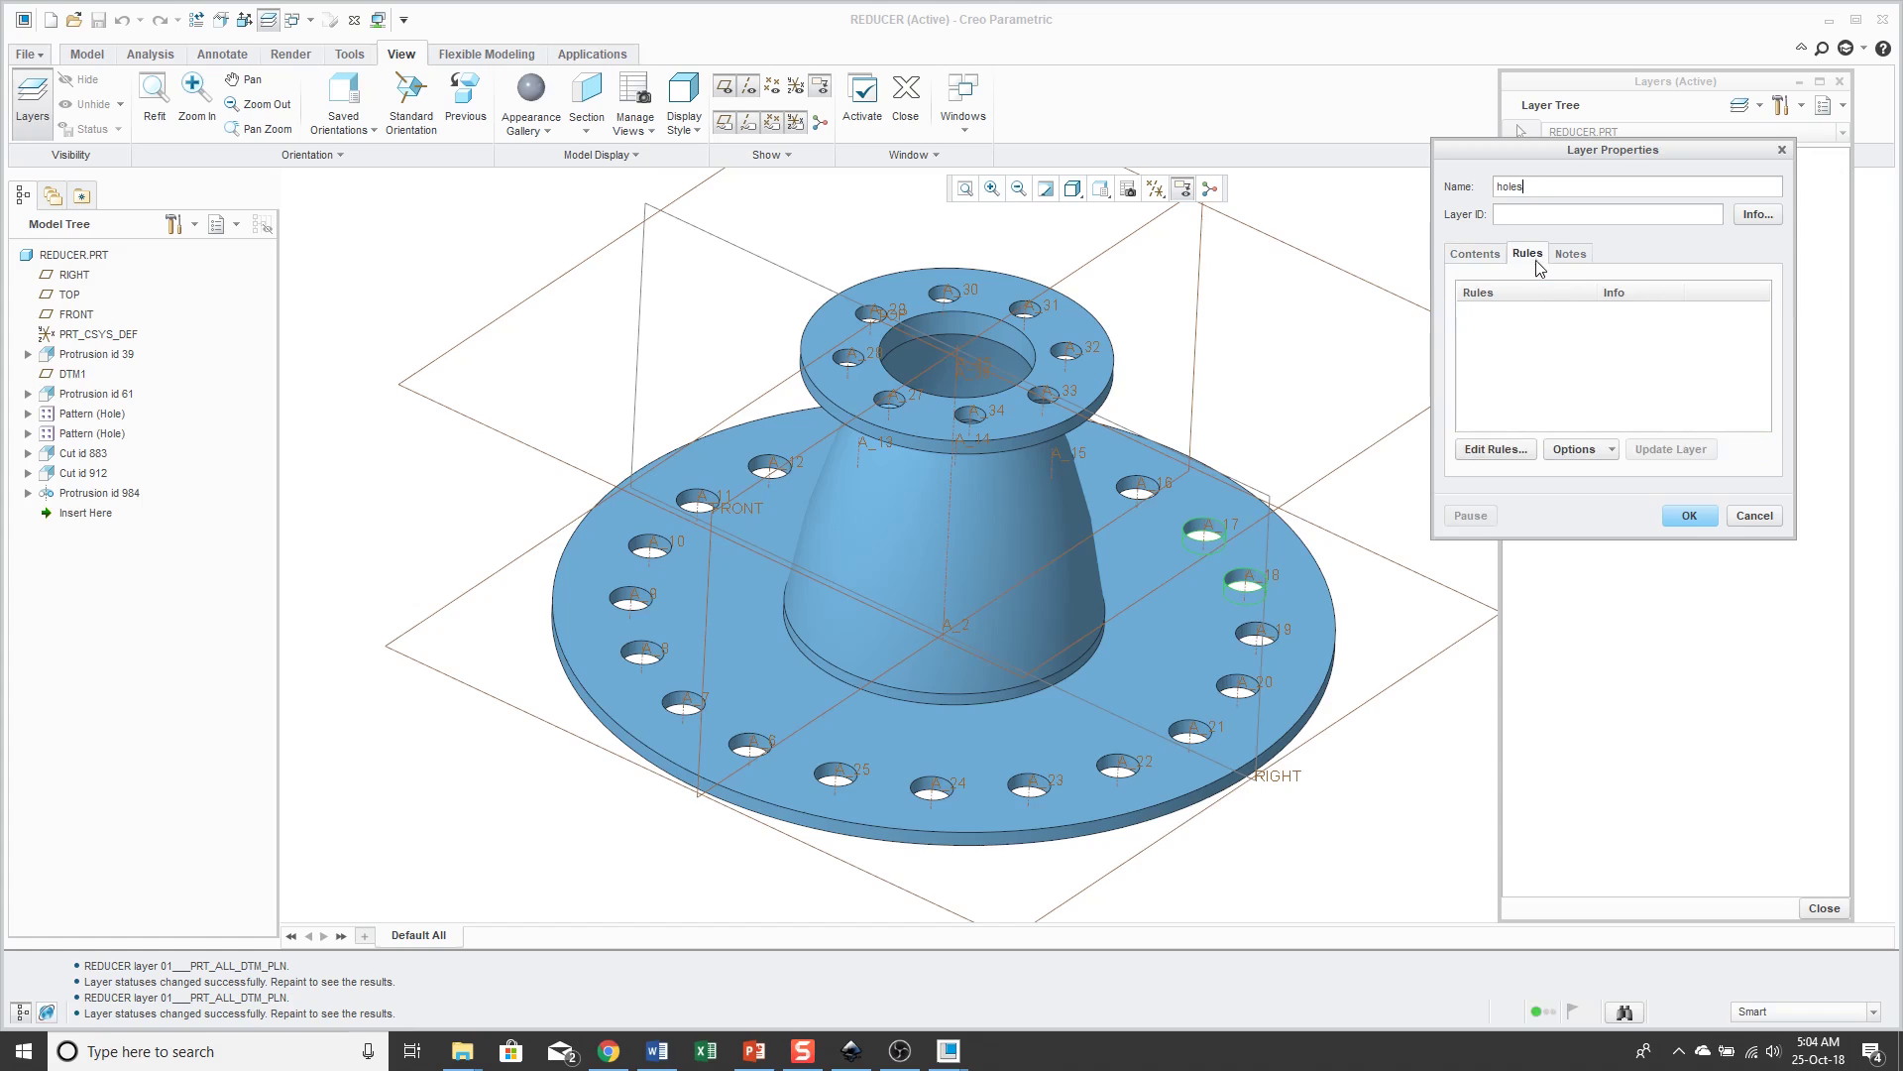
pyautogui.click(1611, 451)
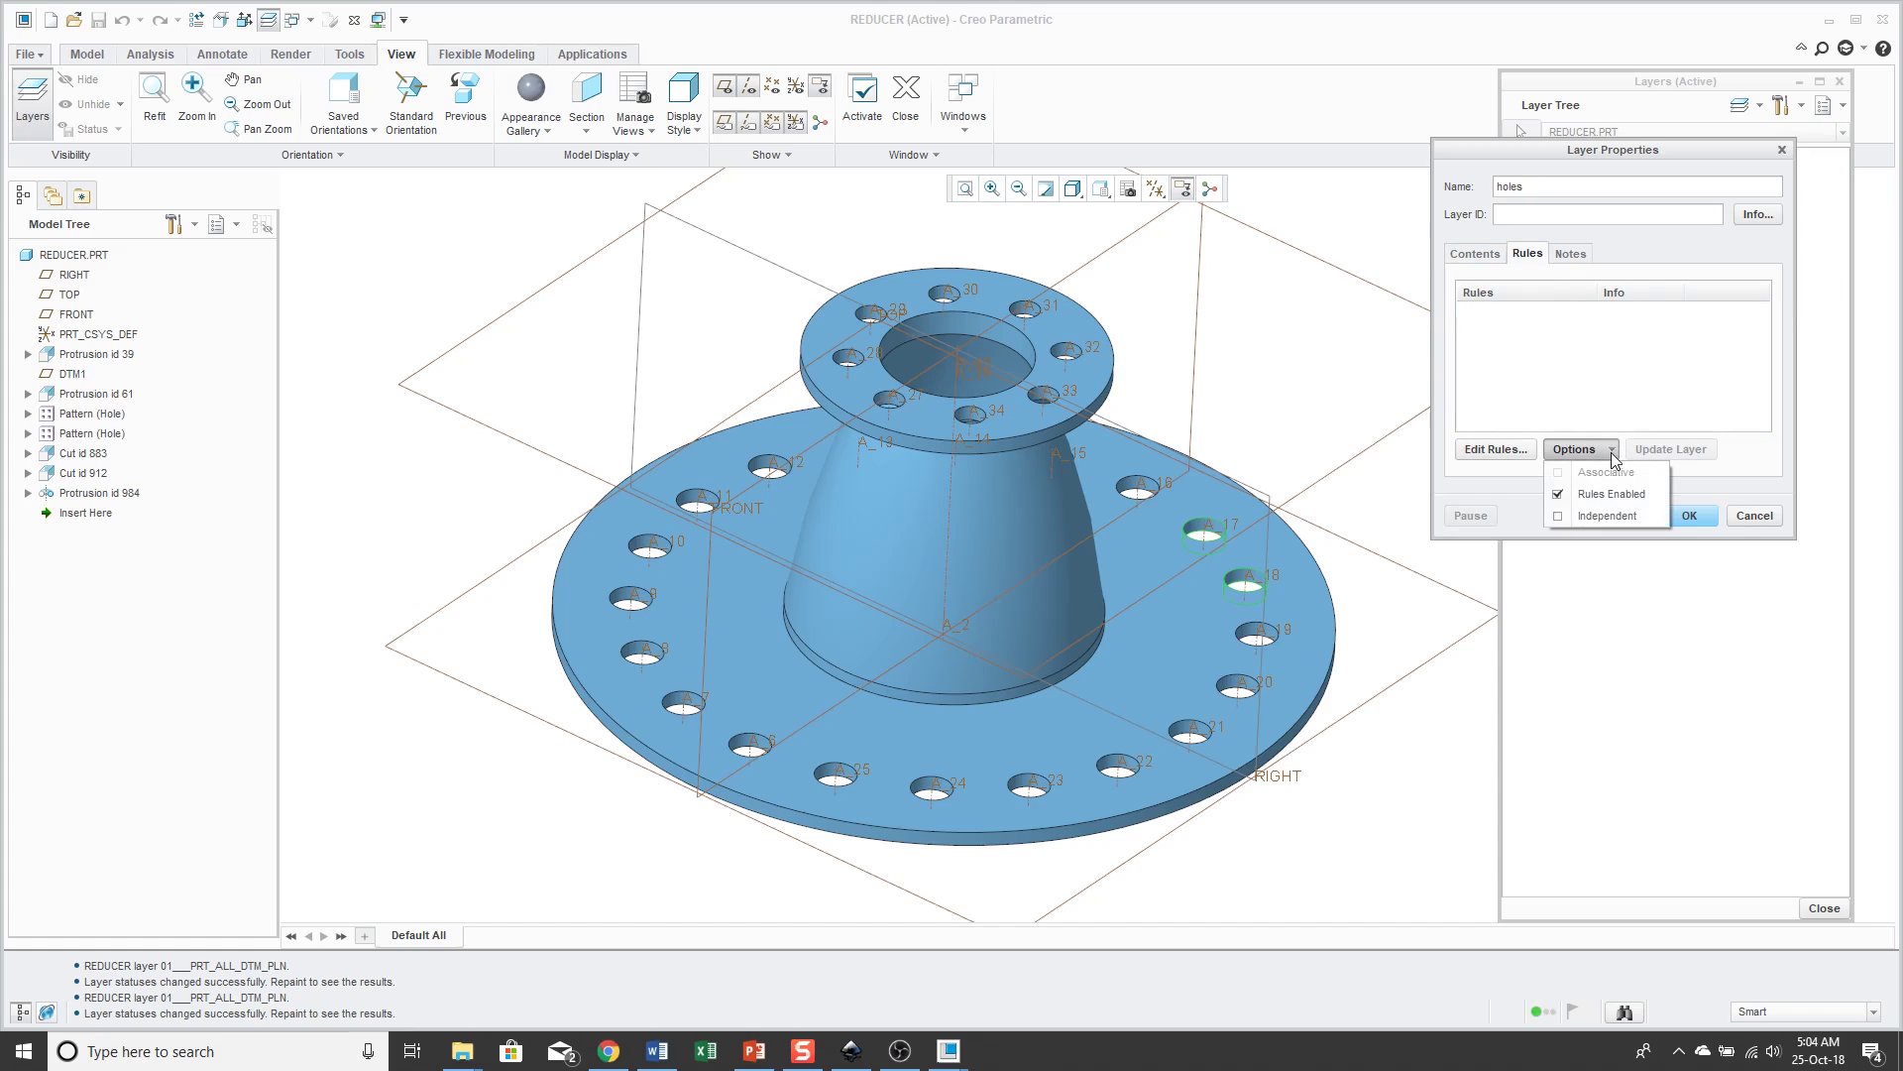
pyautogui.click(1610, 515)
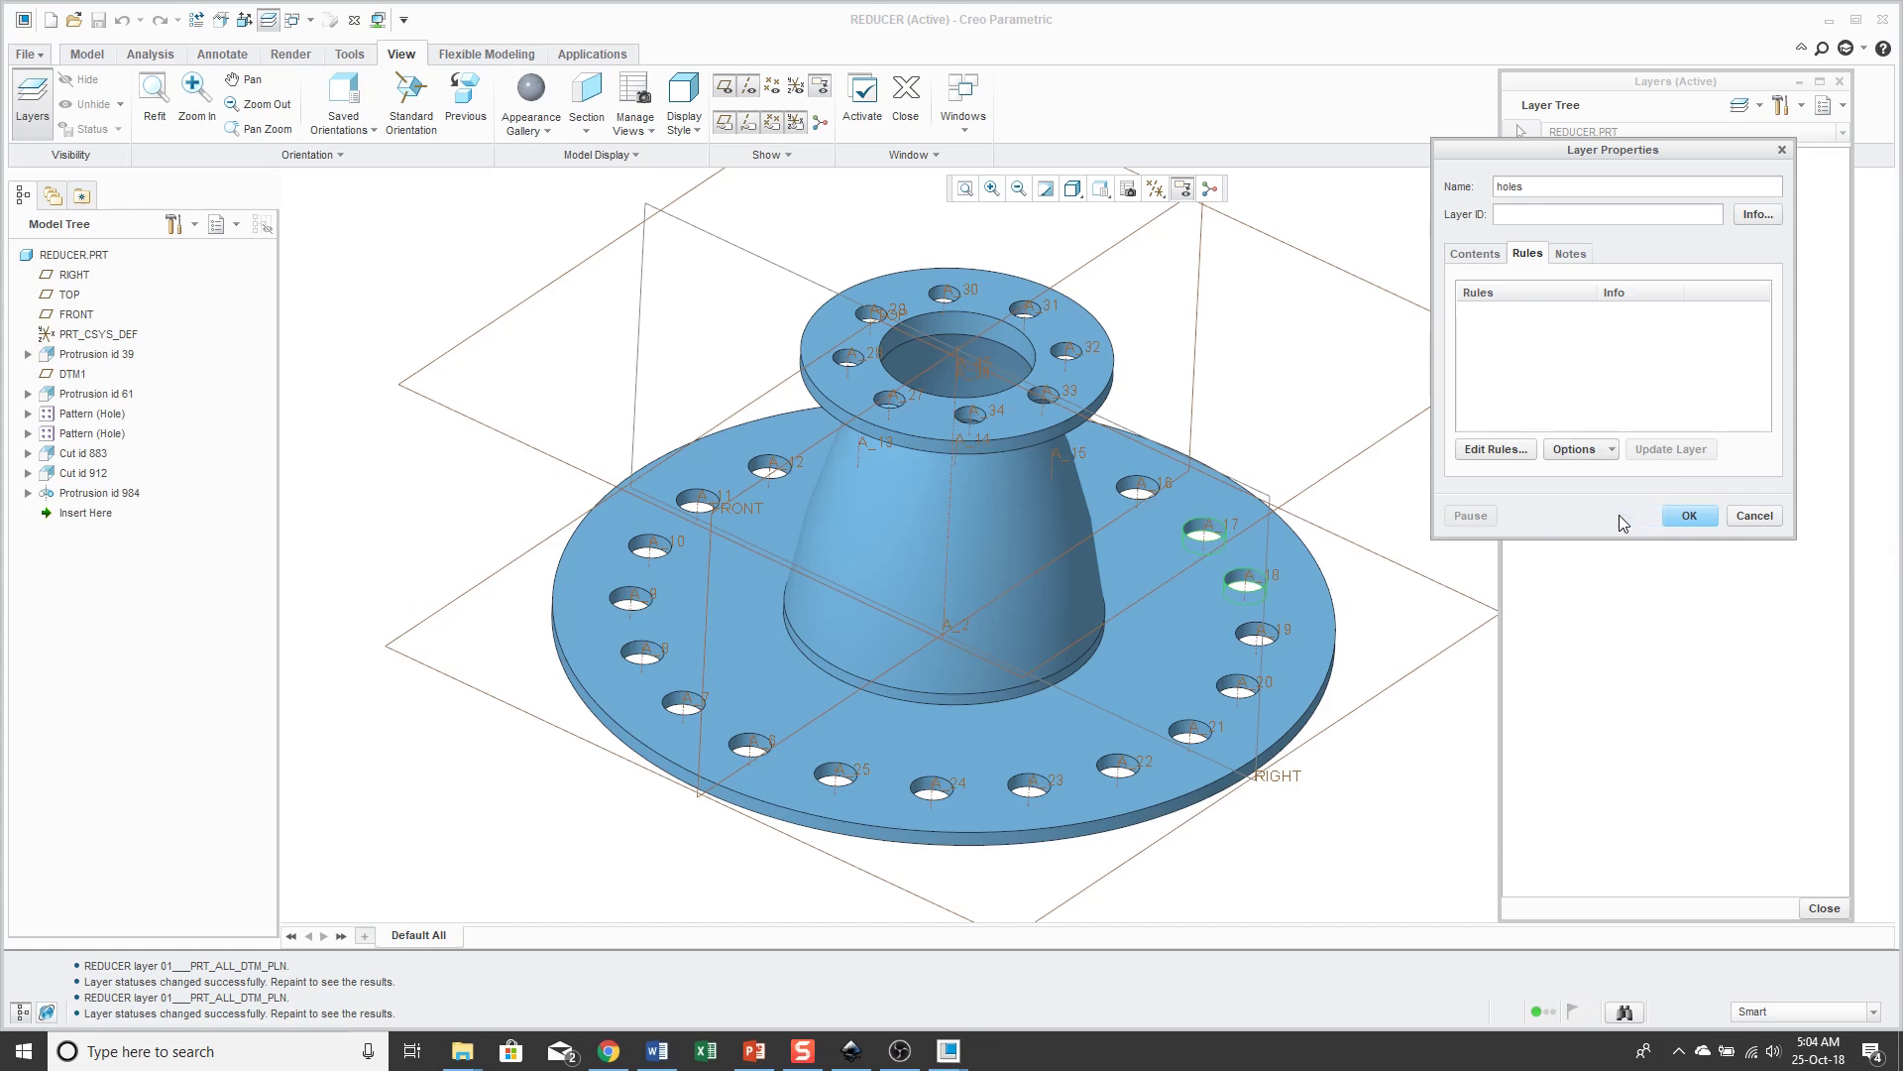
pyautogui.click(1584, 456)
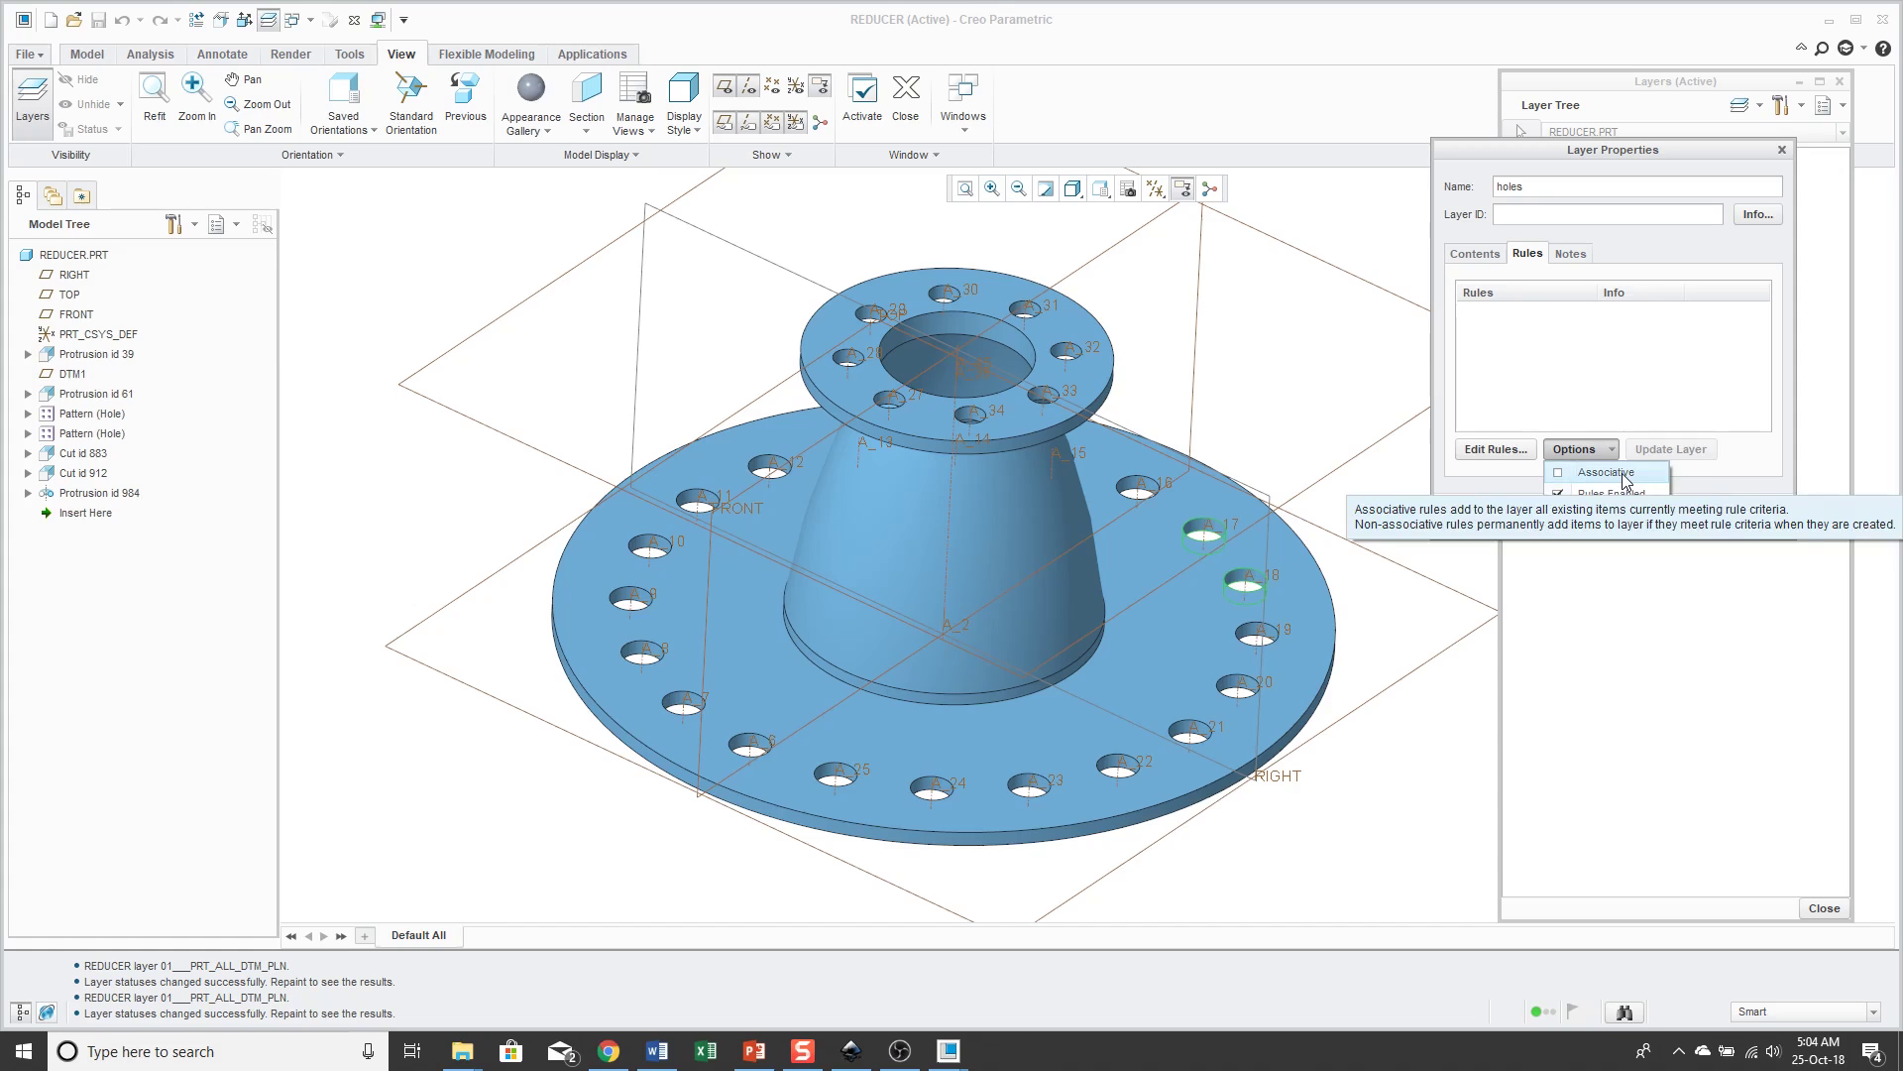
pyautogui.click(1622, 473)
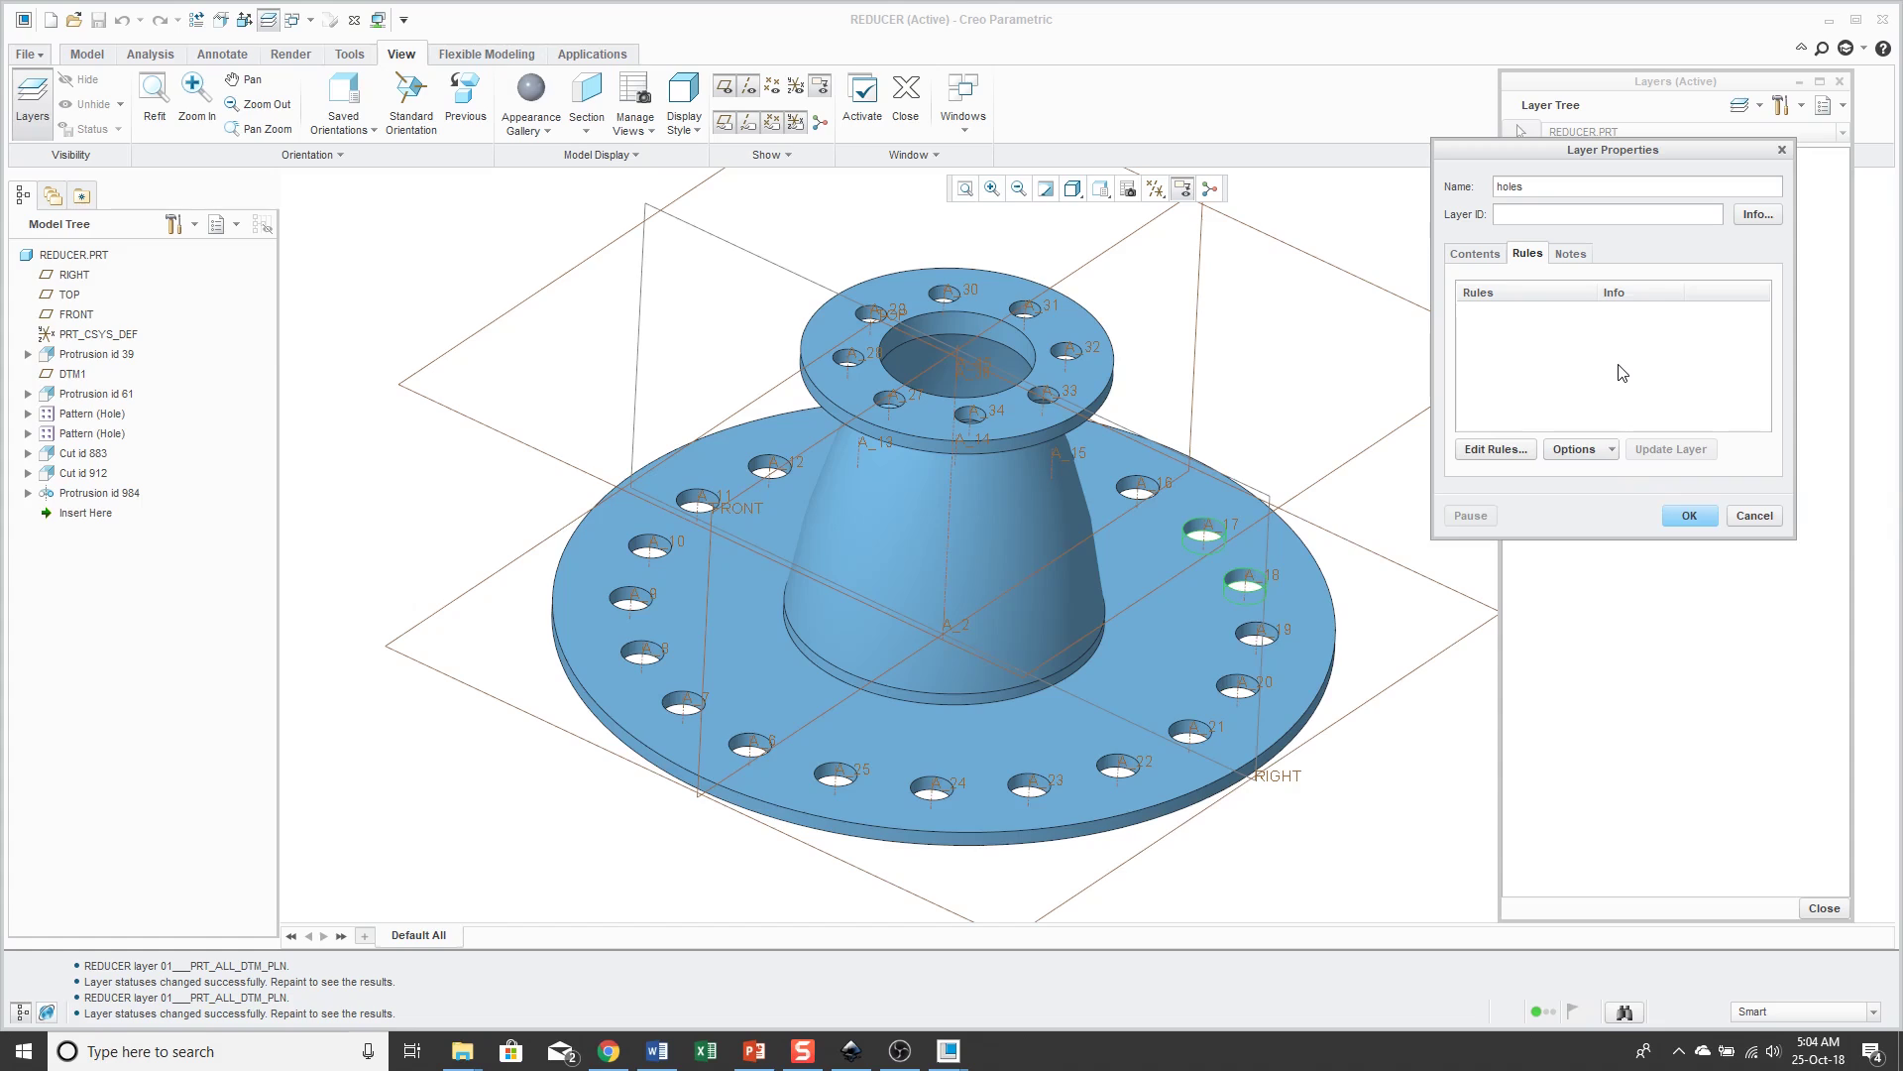
pyautogui.click(1587, 449)
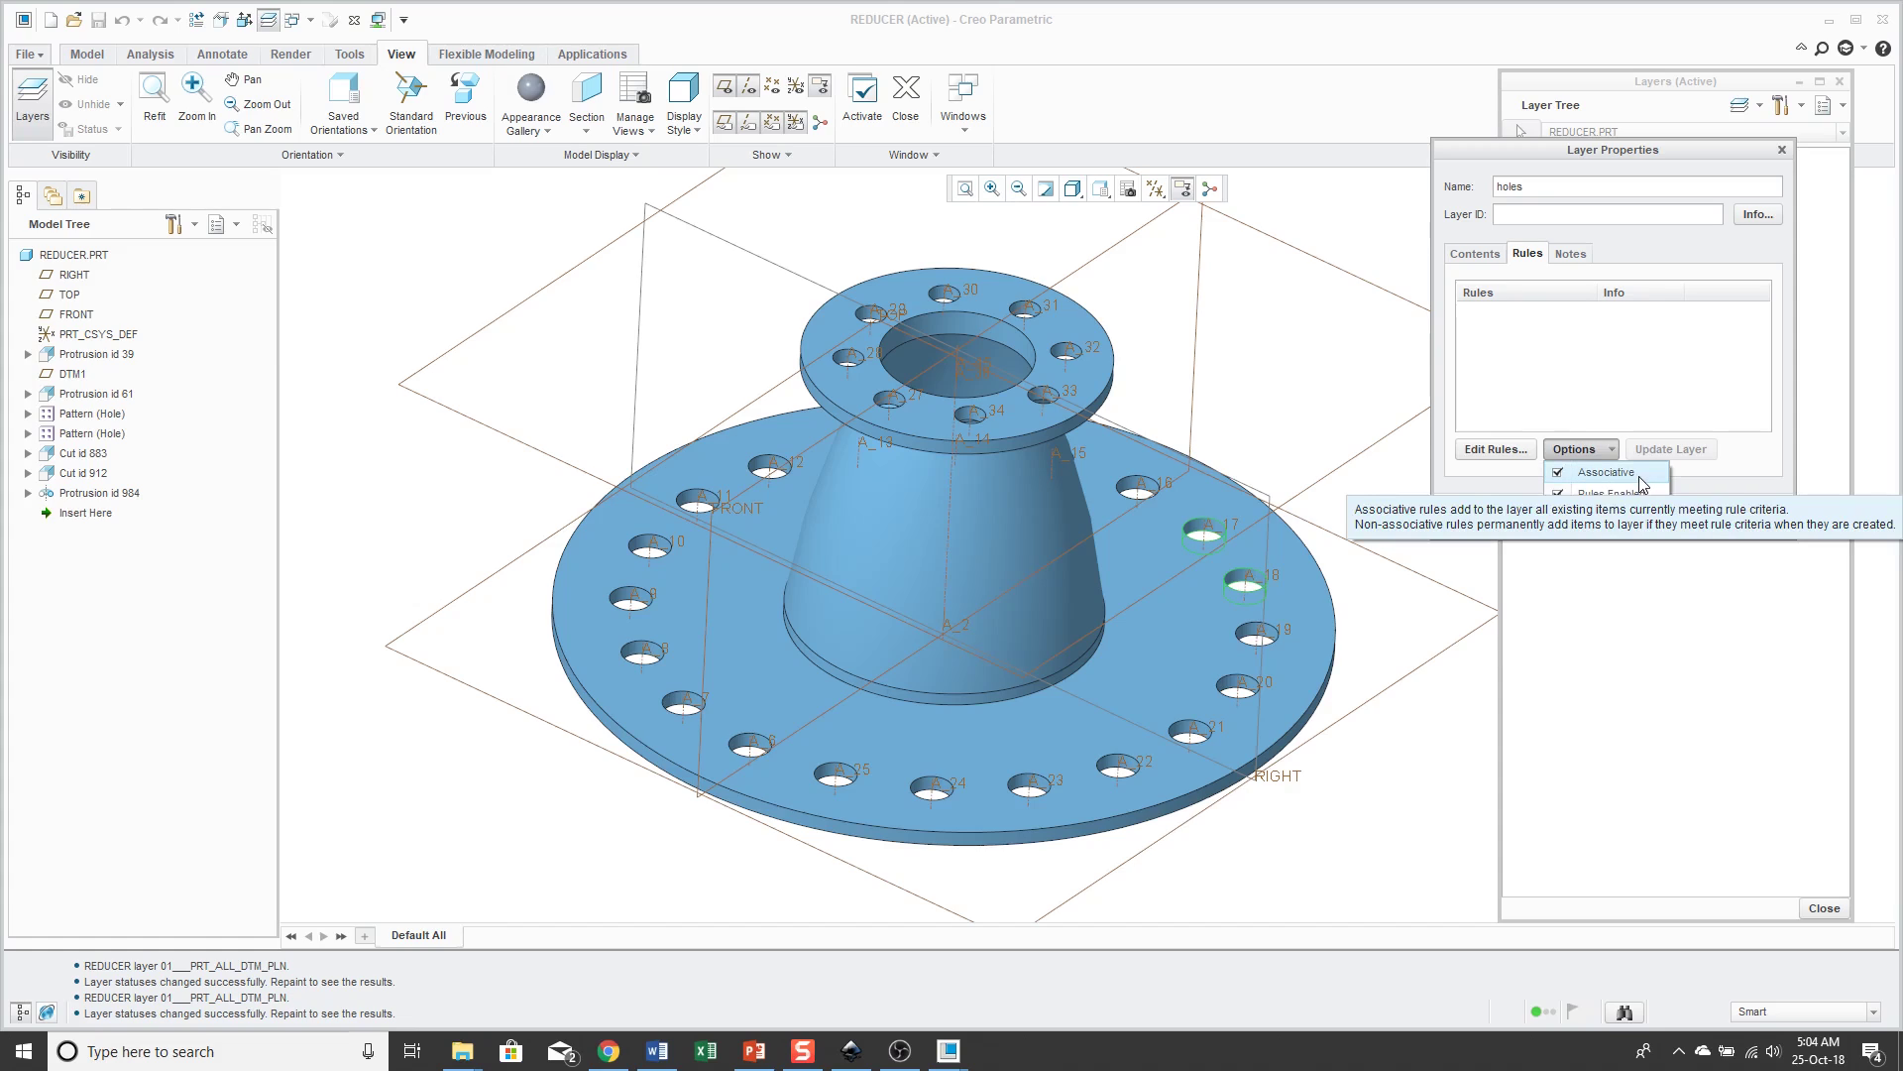
pyautogui.click(1645, 404)
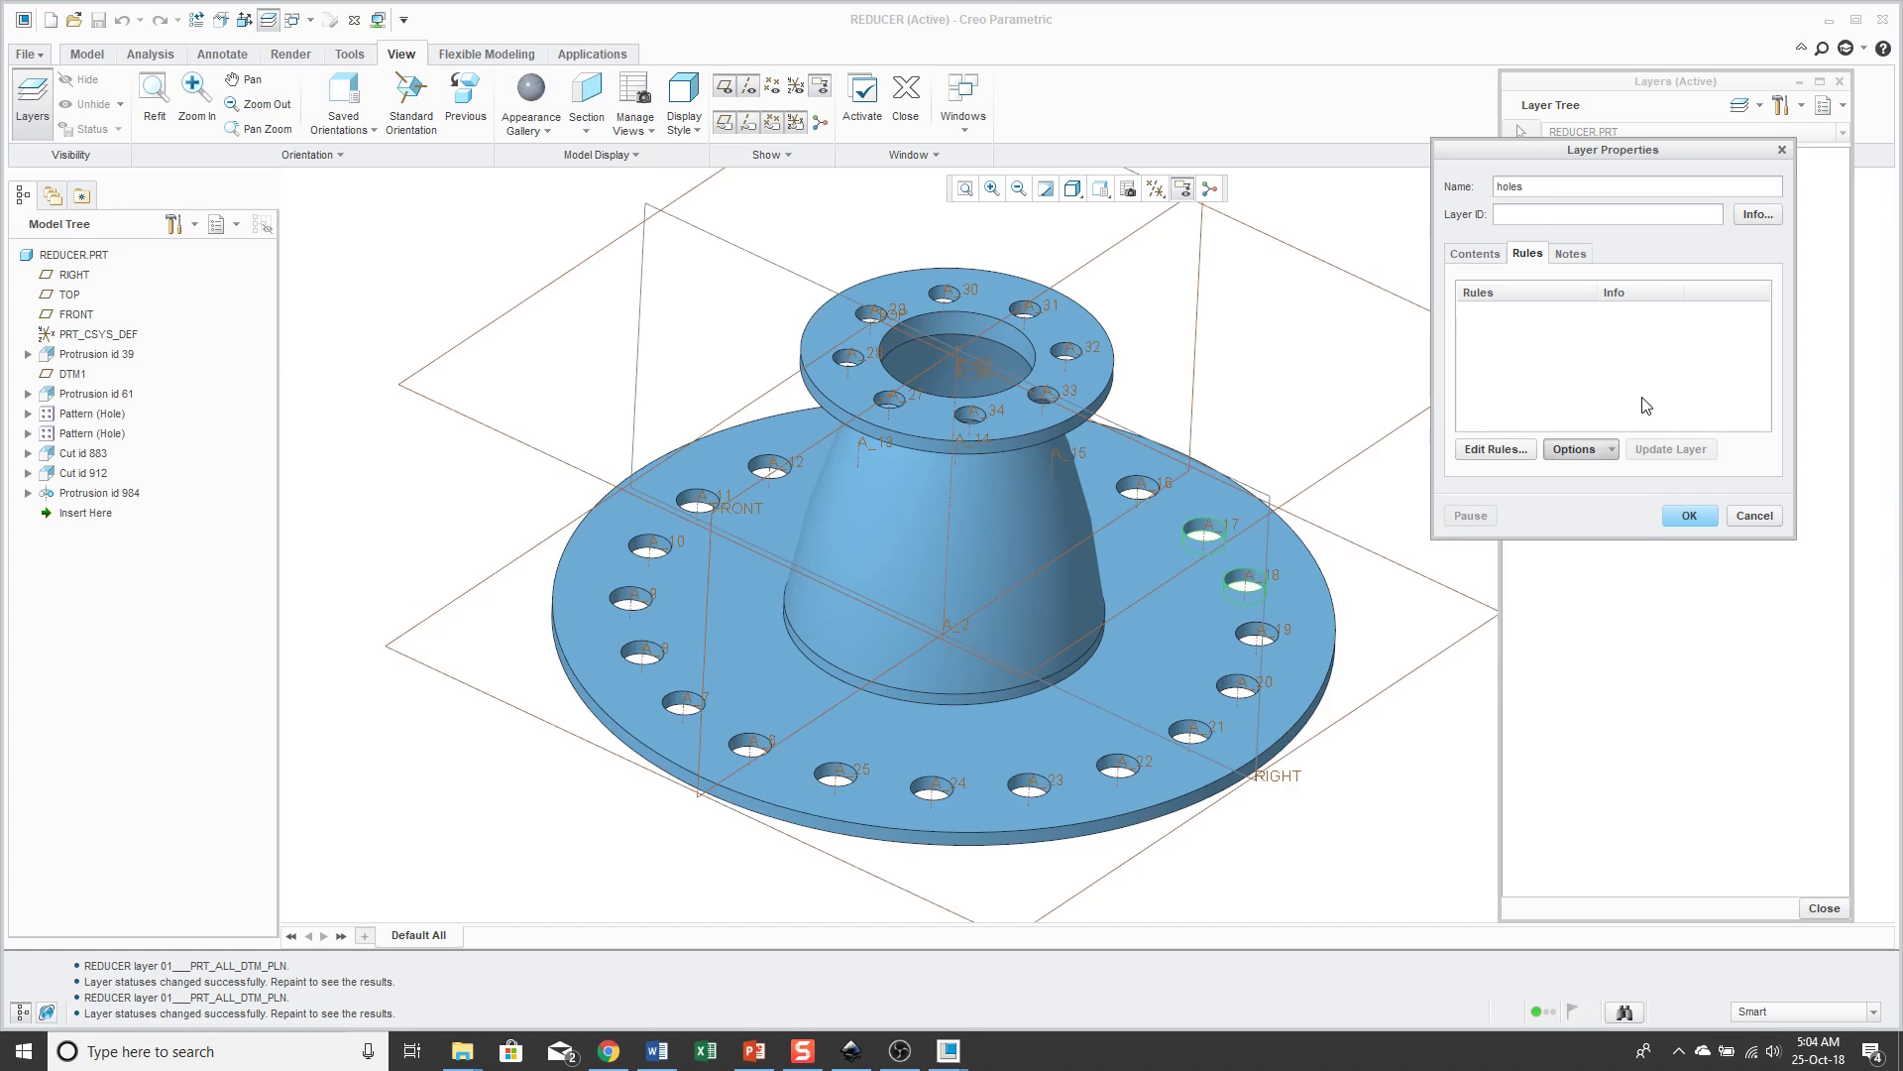
# Step: Open the Rule Editor and keep Feature as both the look-for and look-by item
pyautogui.click(1486, 453)
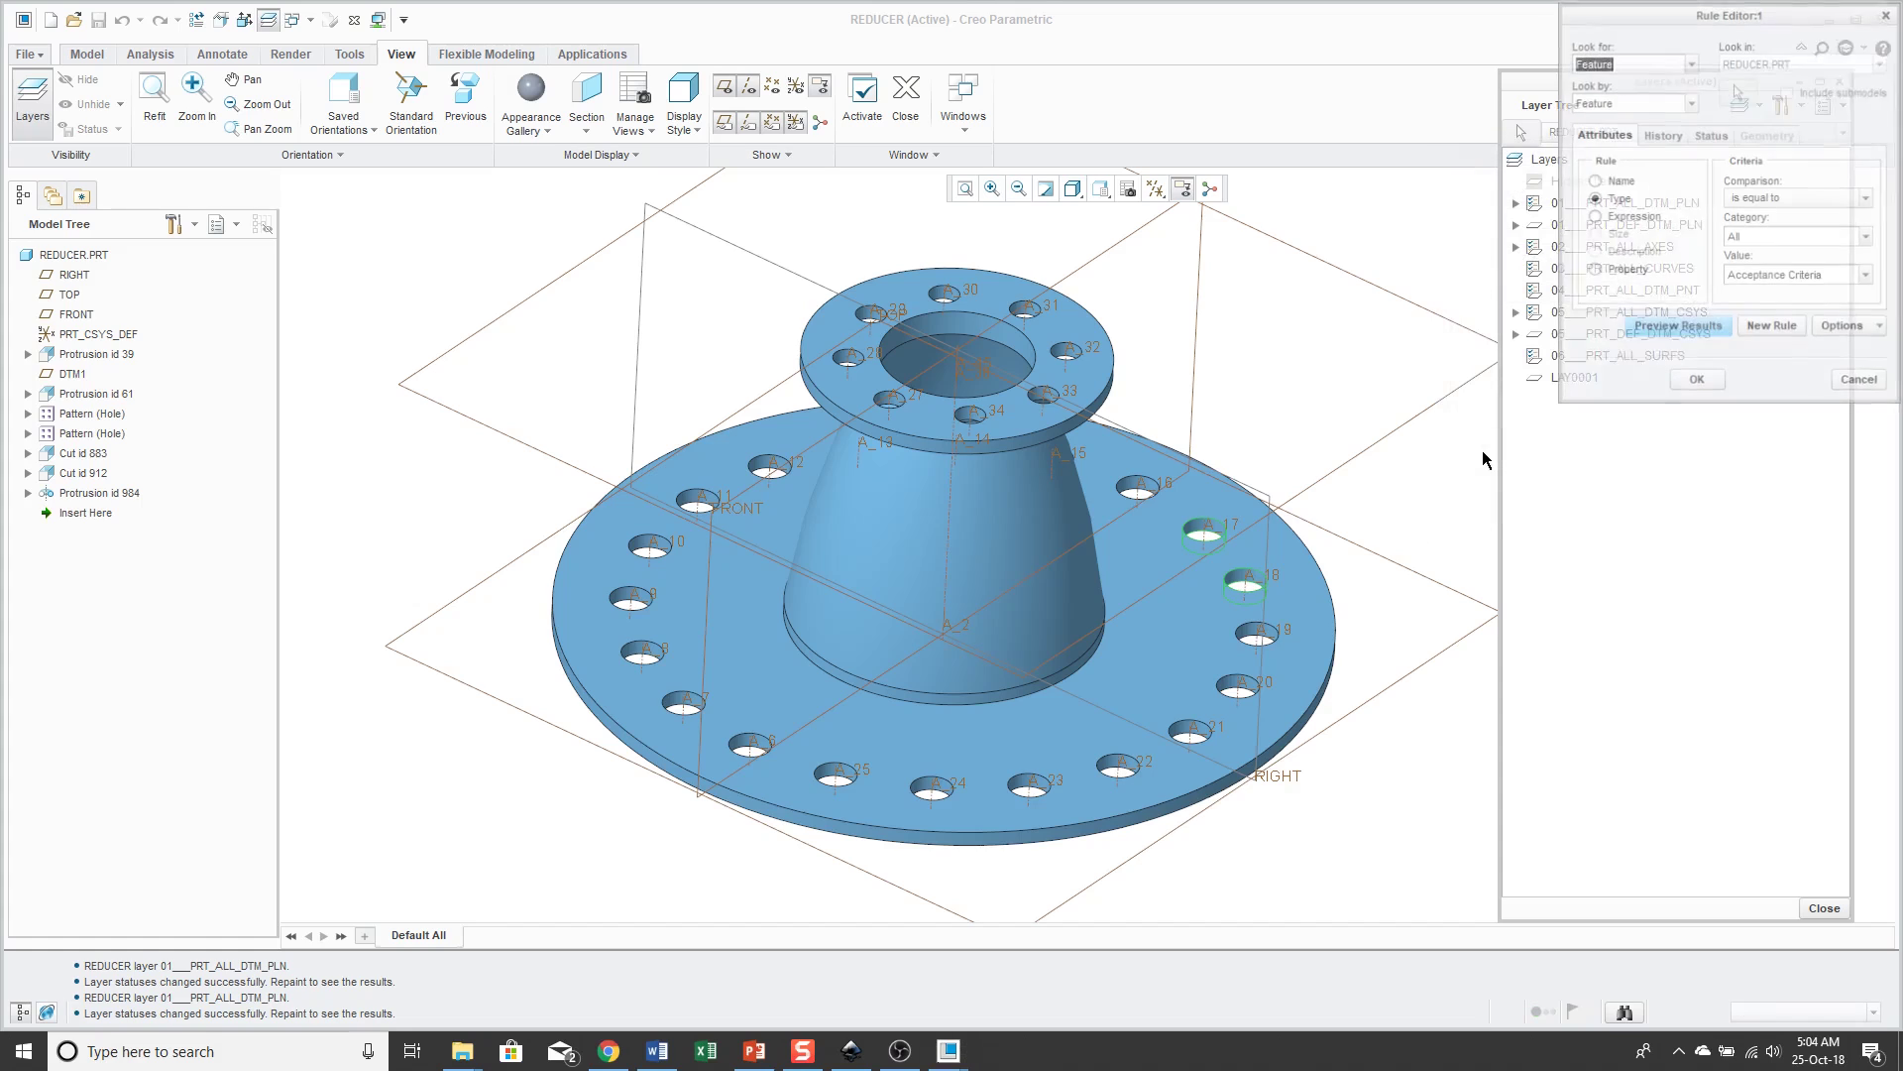
pyautogui.moveTo(1734, 13); pyautogui.dragTo(1511, 187)
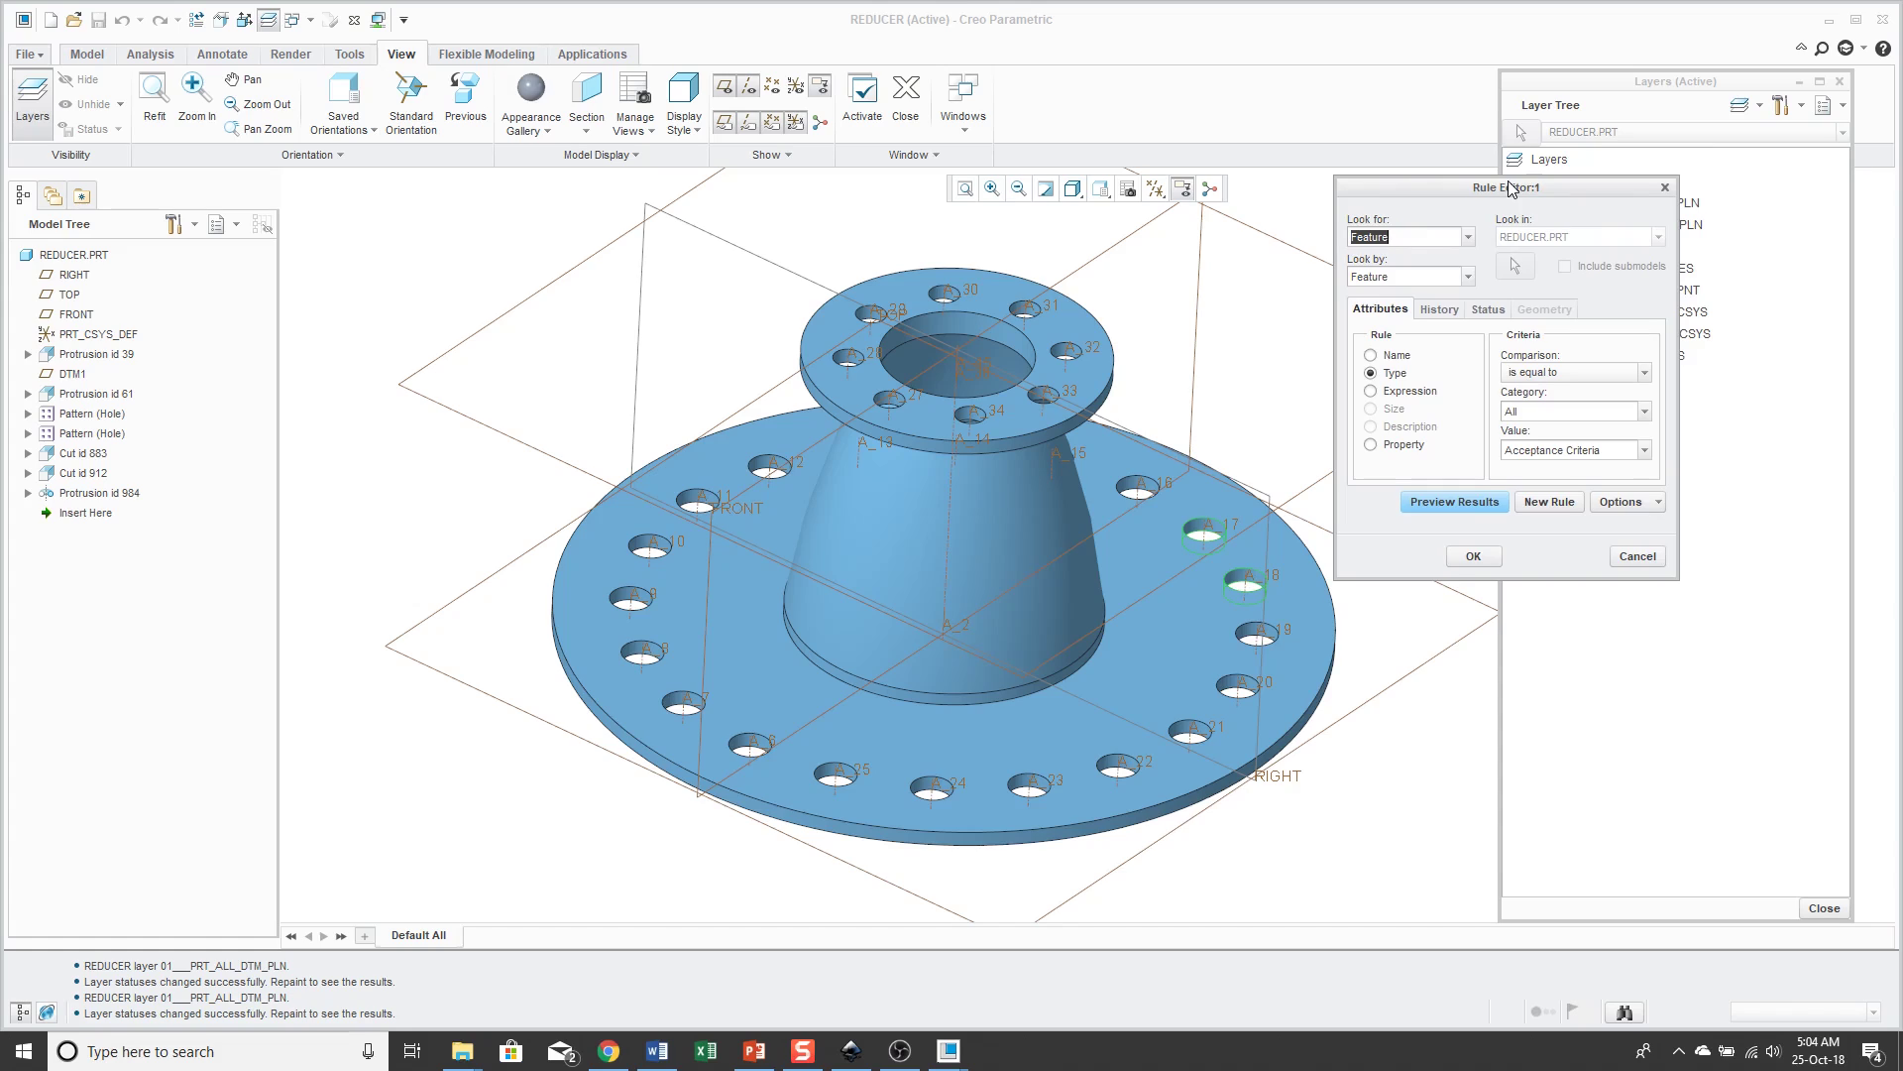
pyautogui.click(1469, 239)
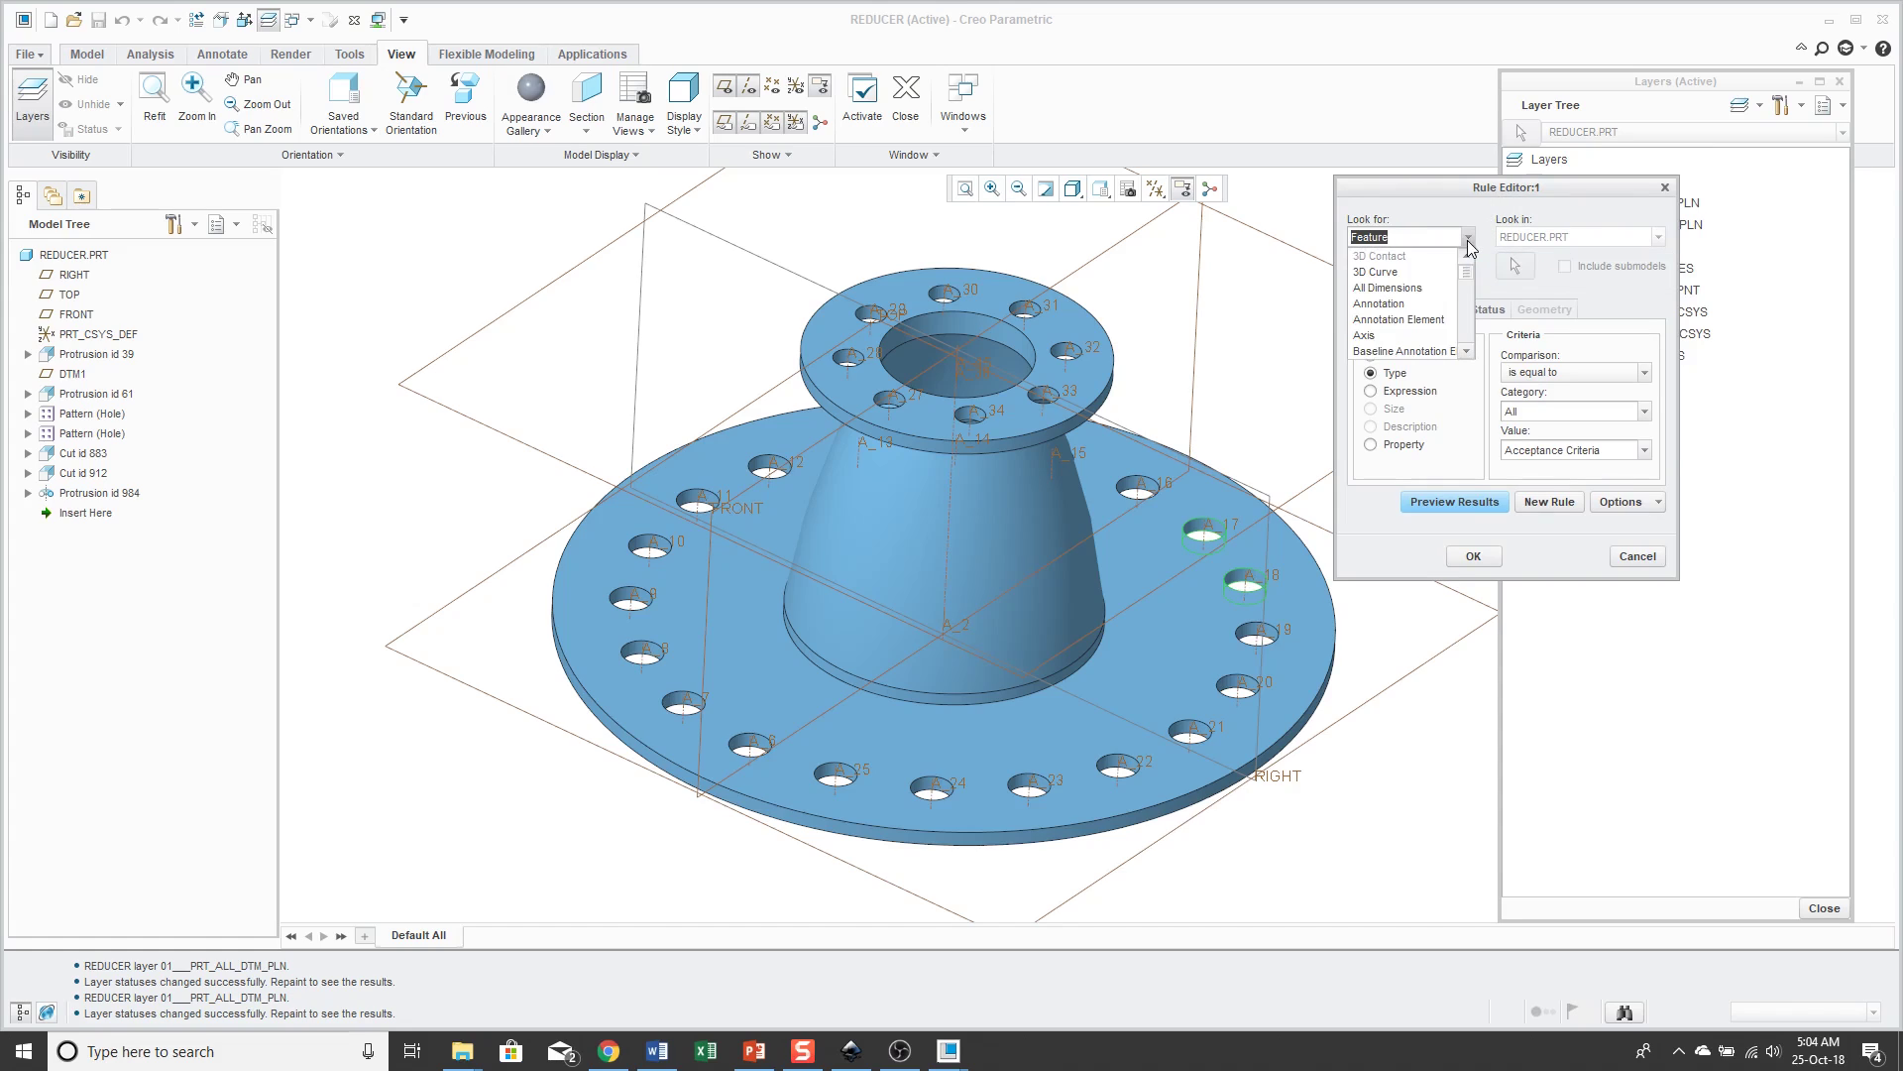
pyautogui.click(1470, 240)
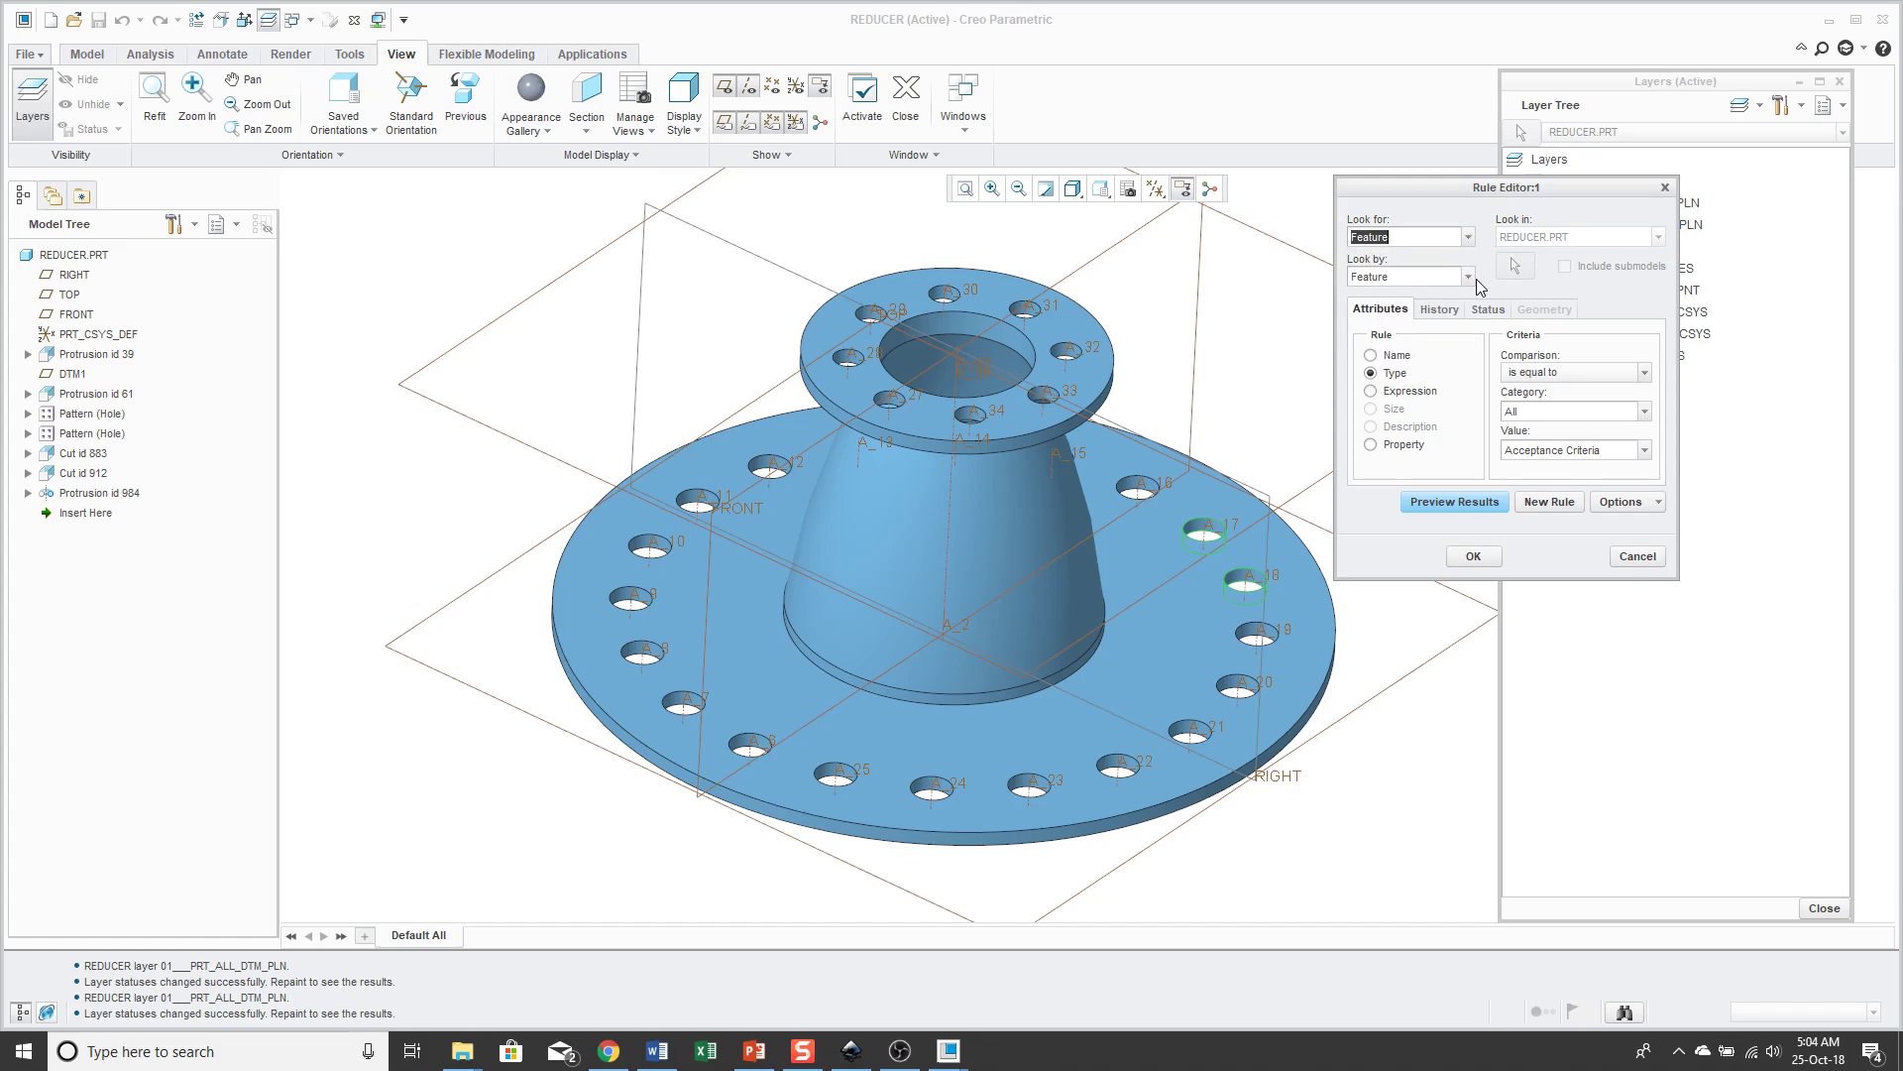
pyautogui.click(1468, 282)
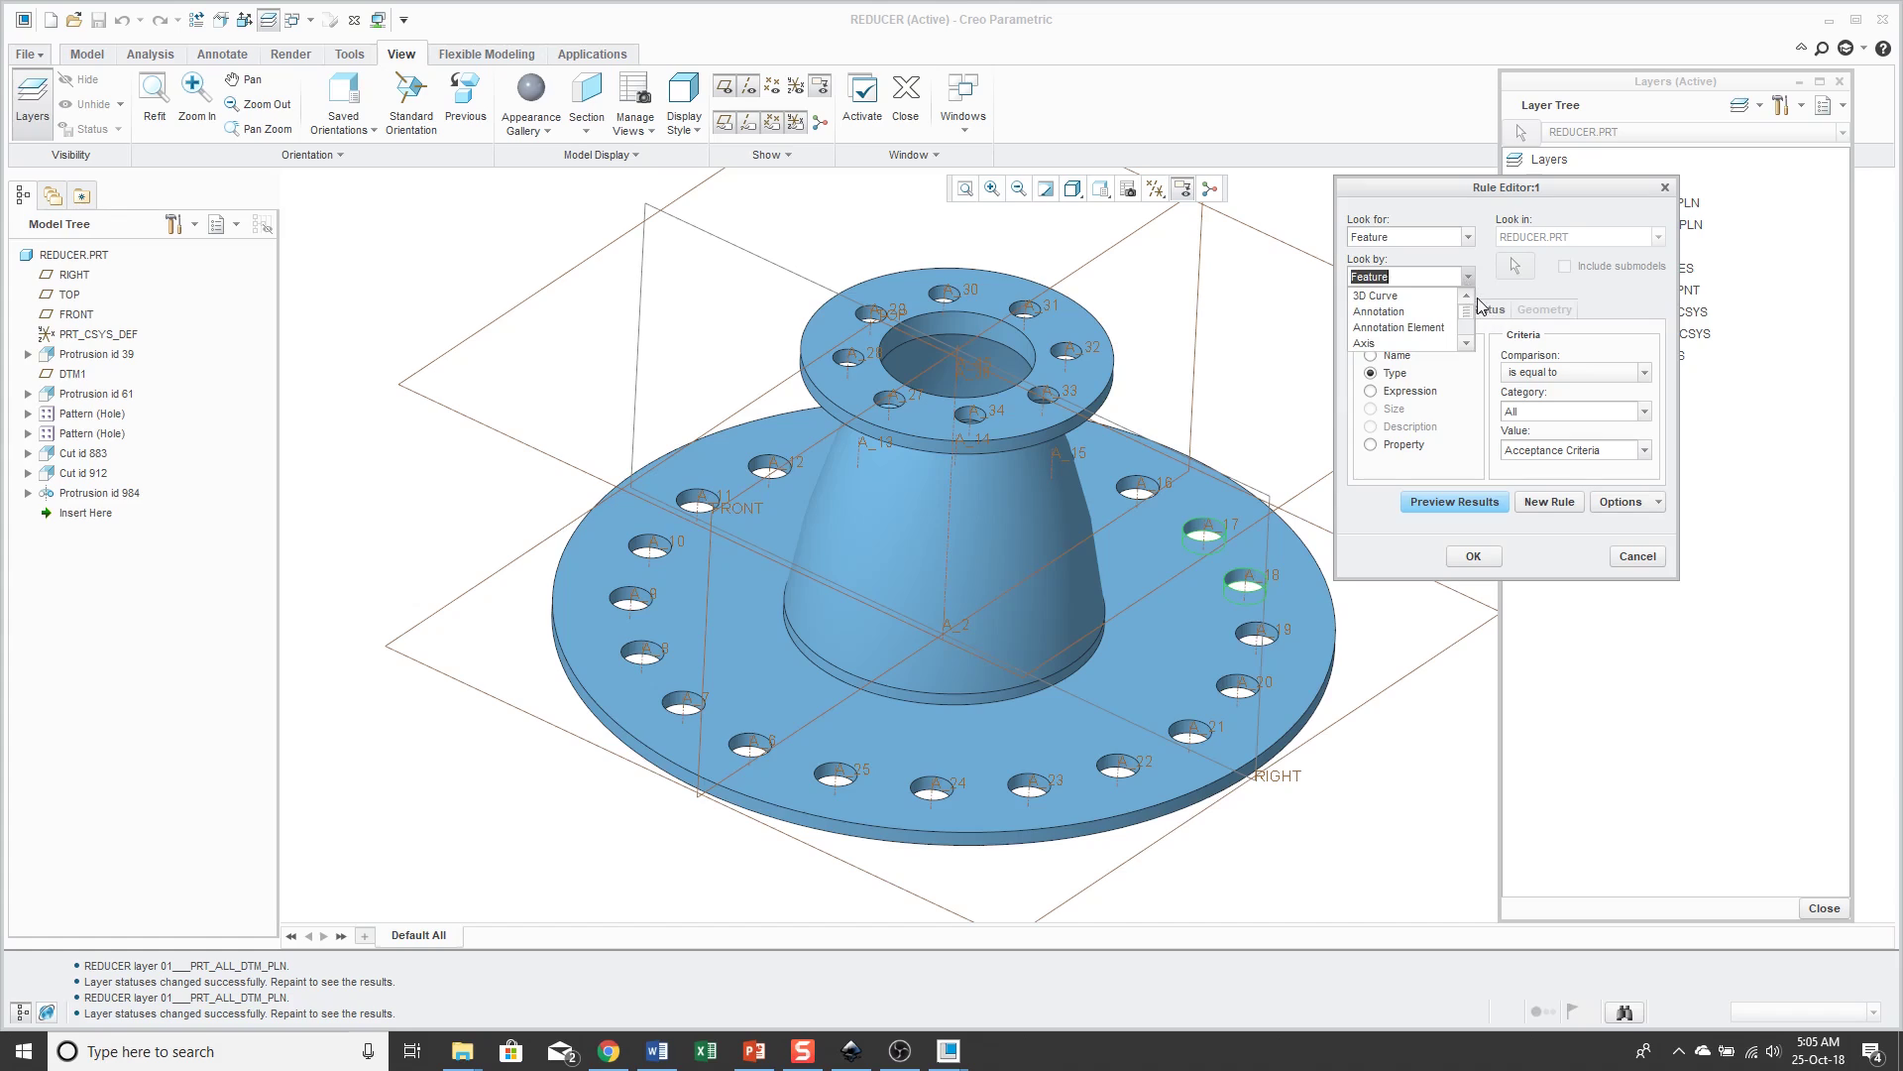
pyautogui.click(1466, 342)
pyautogui.click(1465, 342)
pyautogui.click(1465, 342)
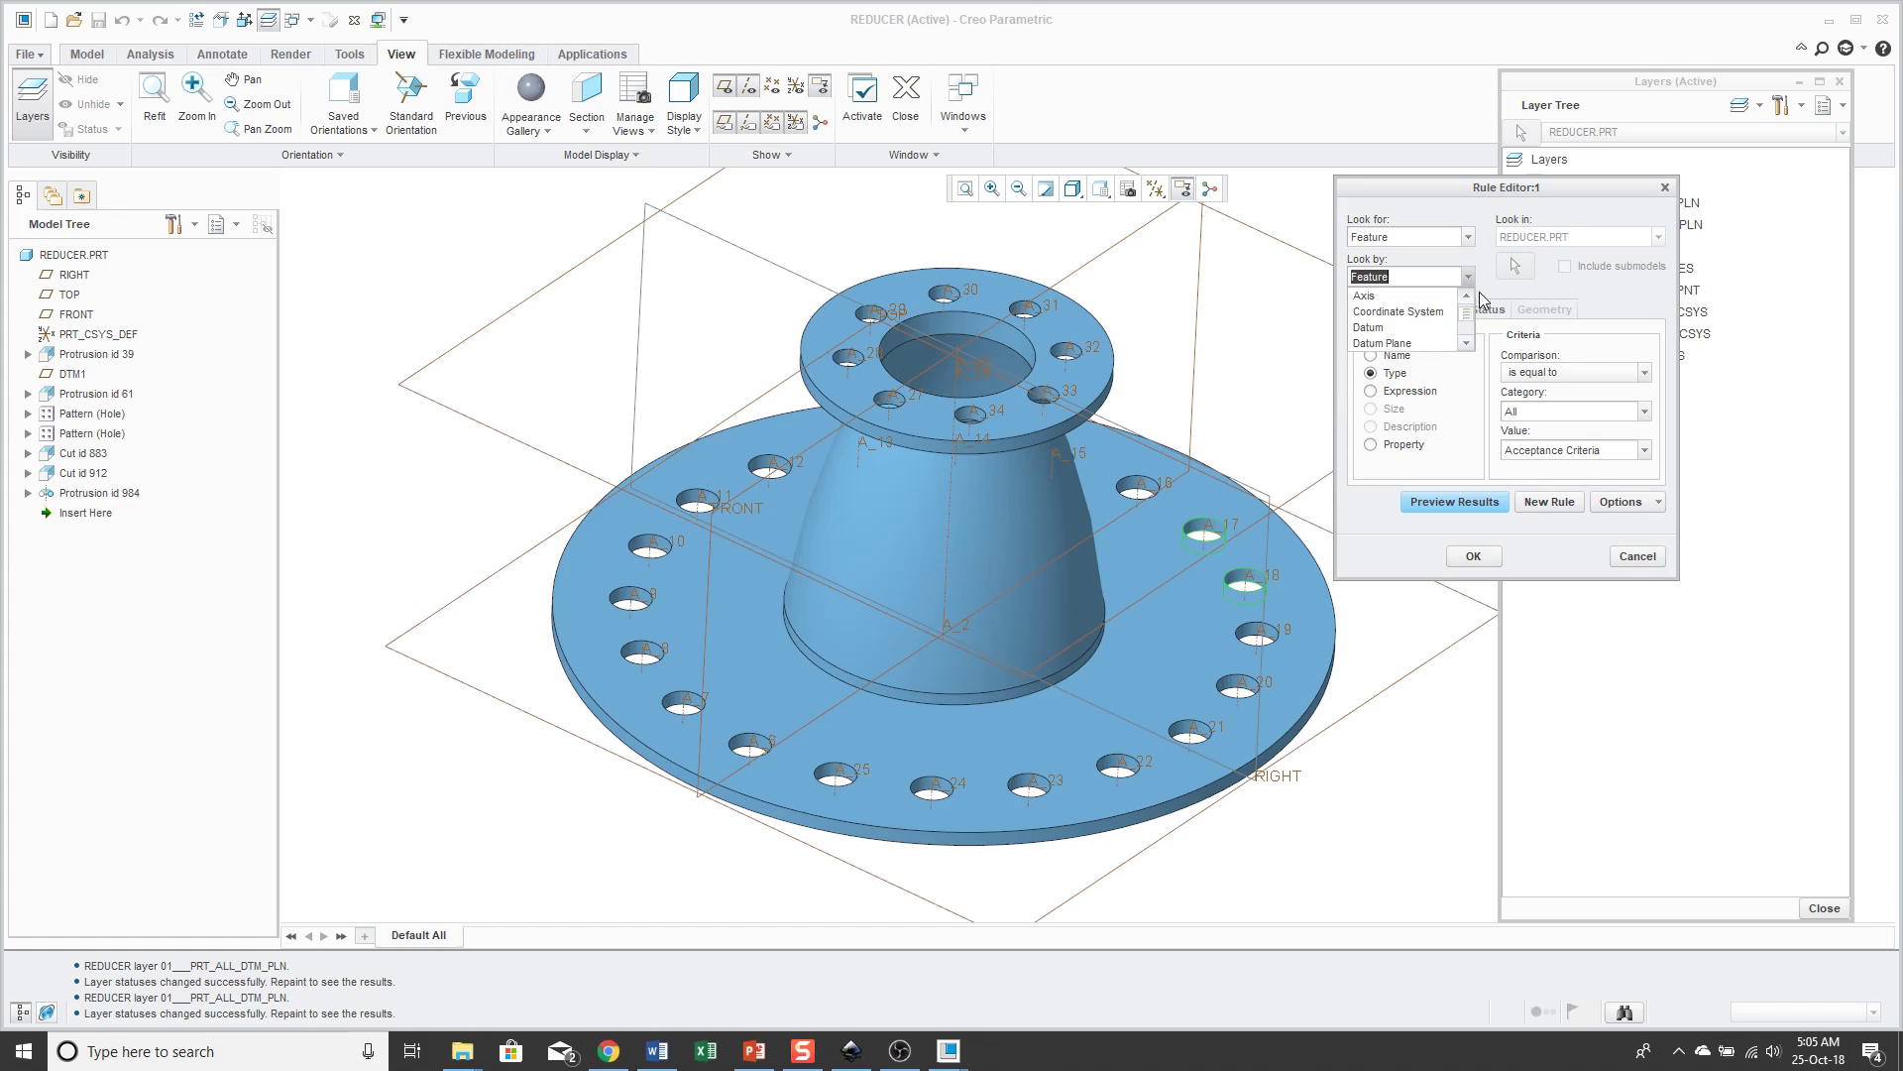
pyautogui.click(1469, 275)
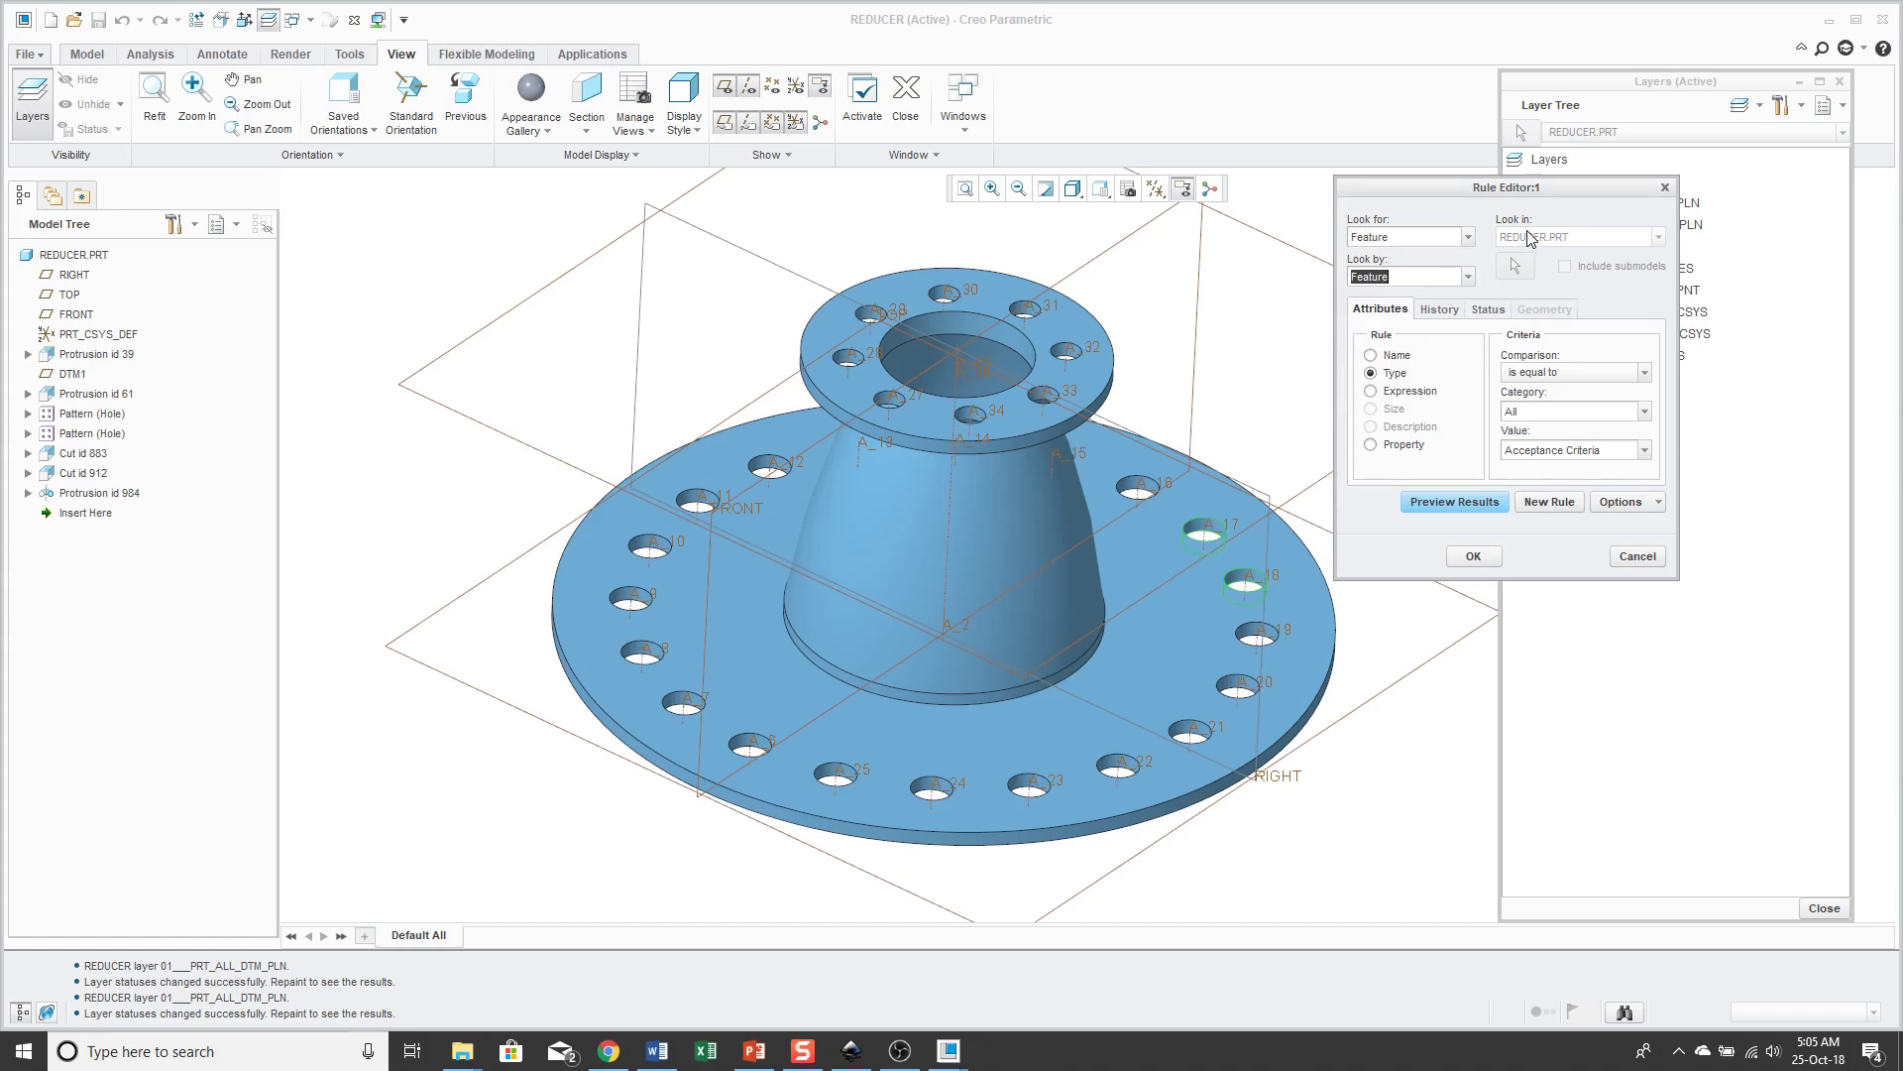
# Step: Set the rule to feature Type equals Hole and preview the 28 matching holes
pyautogui.click(1400, 357)
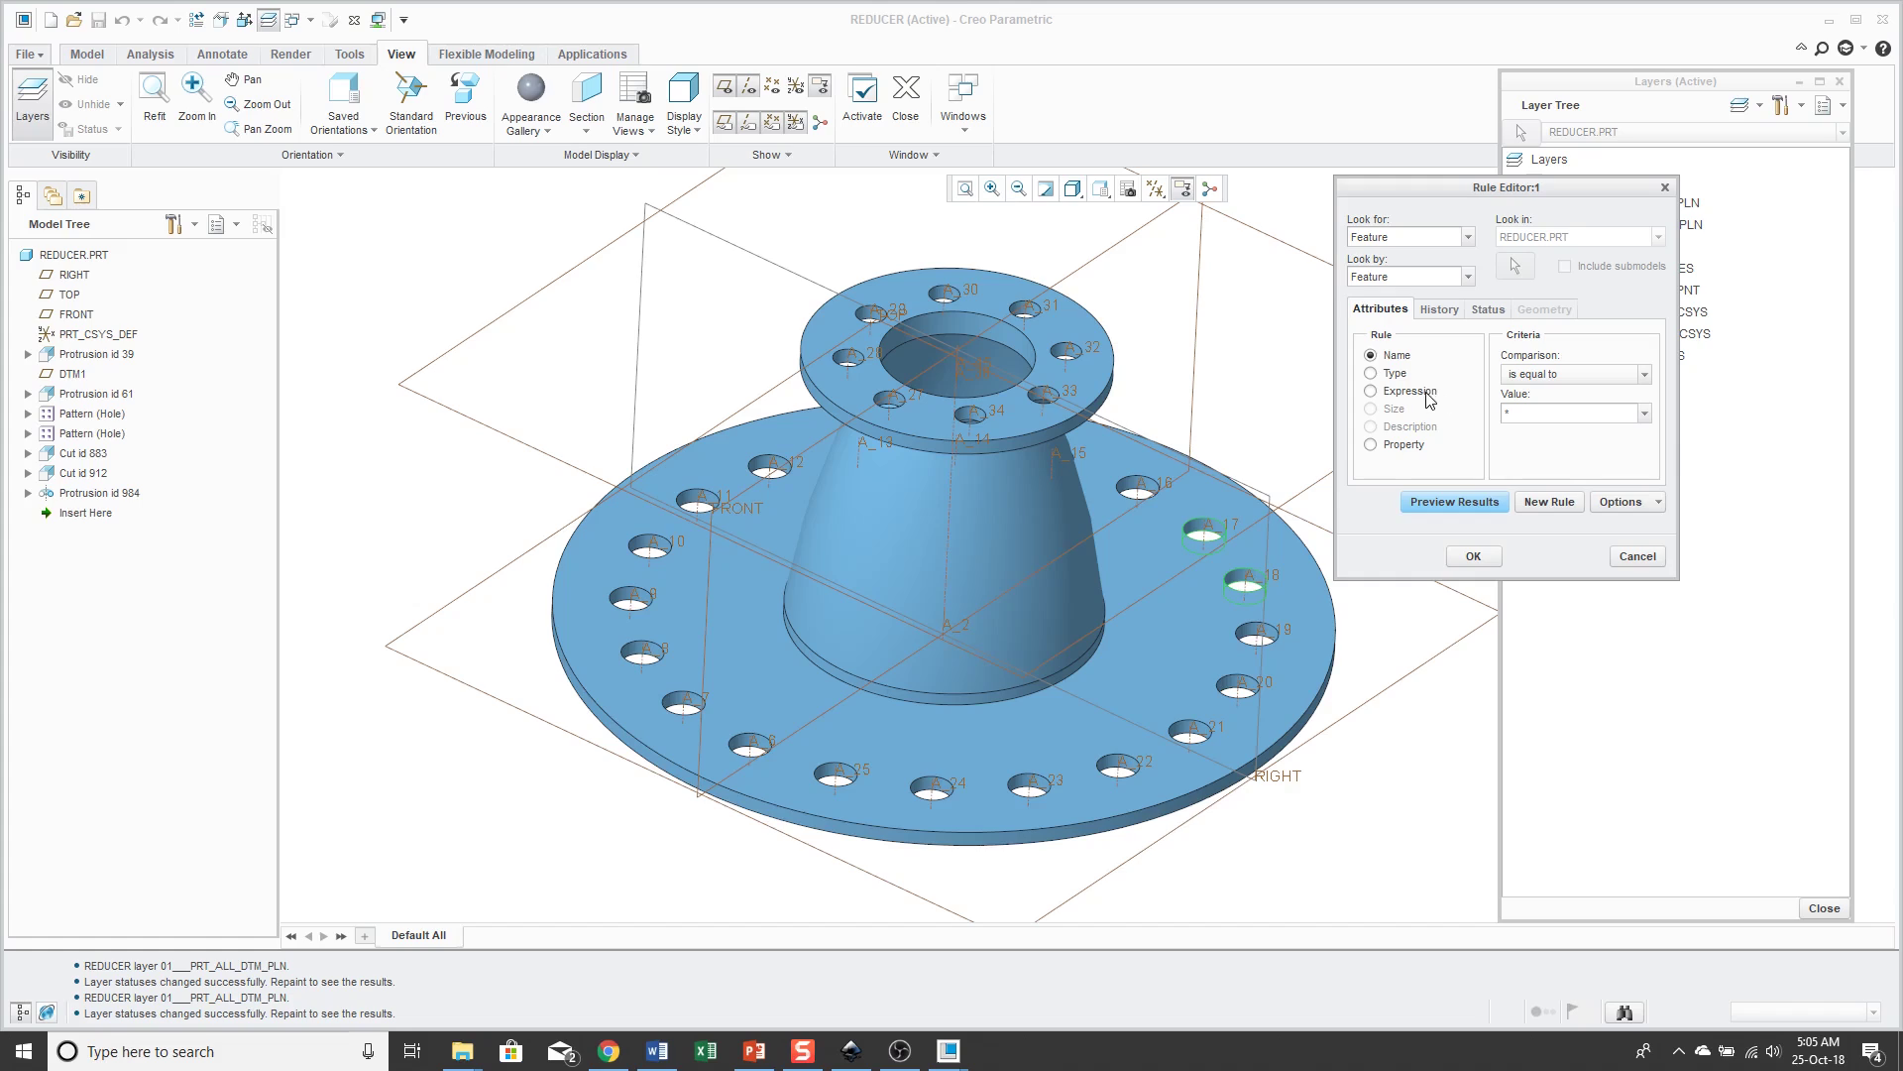
pyautogui.click(1428, 395)
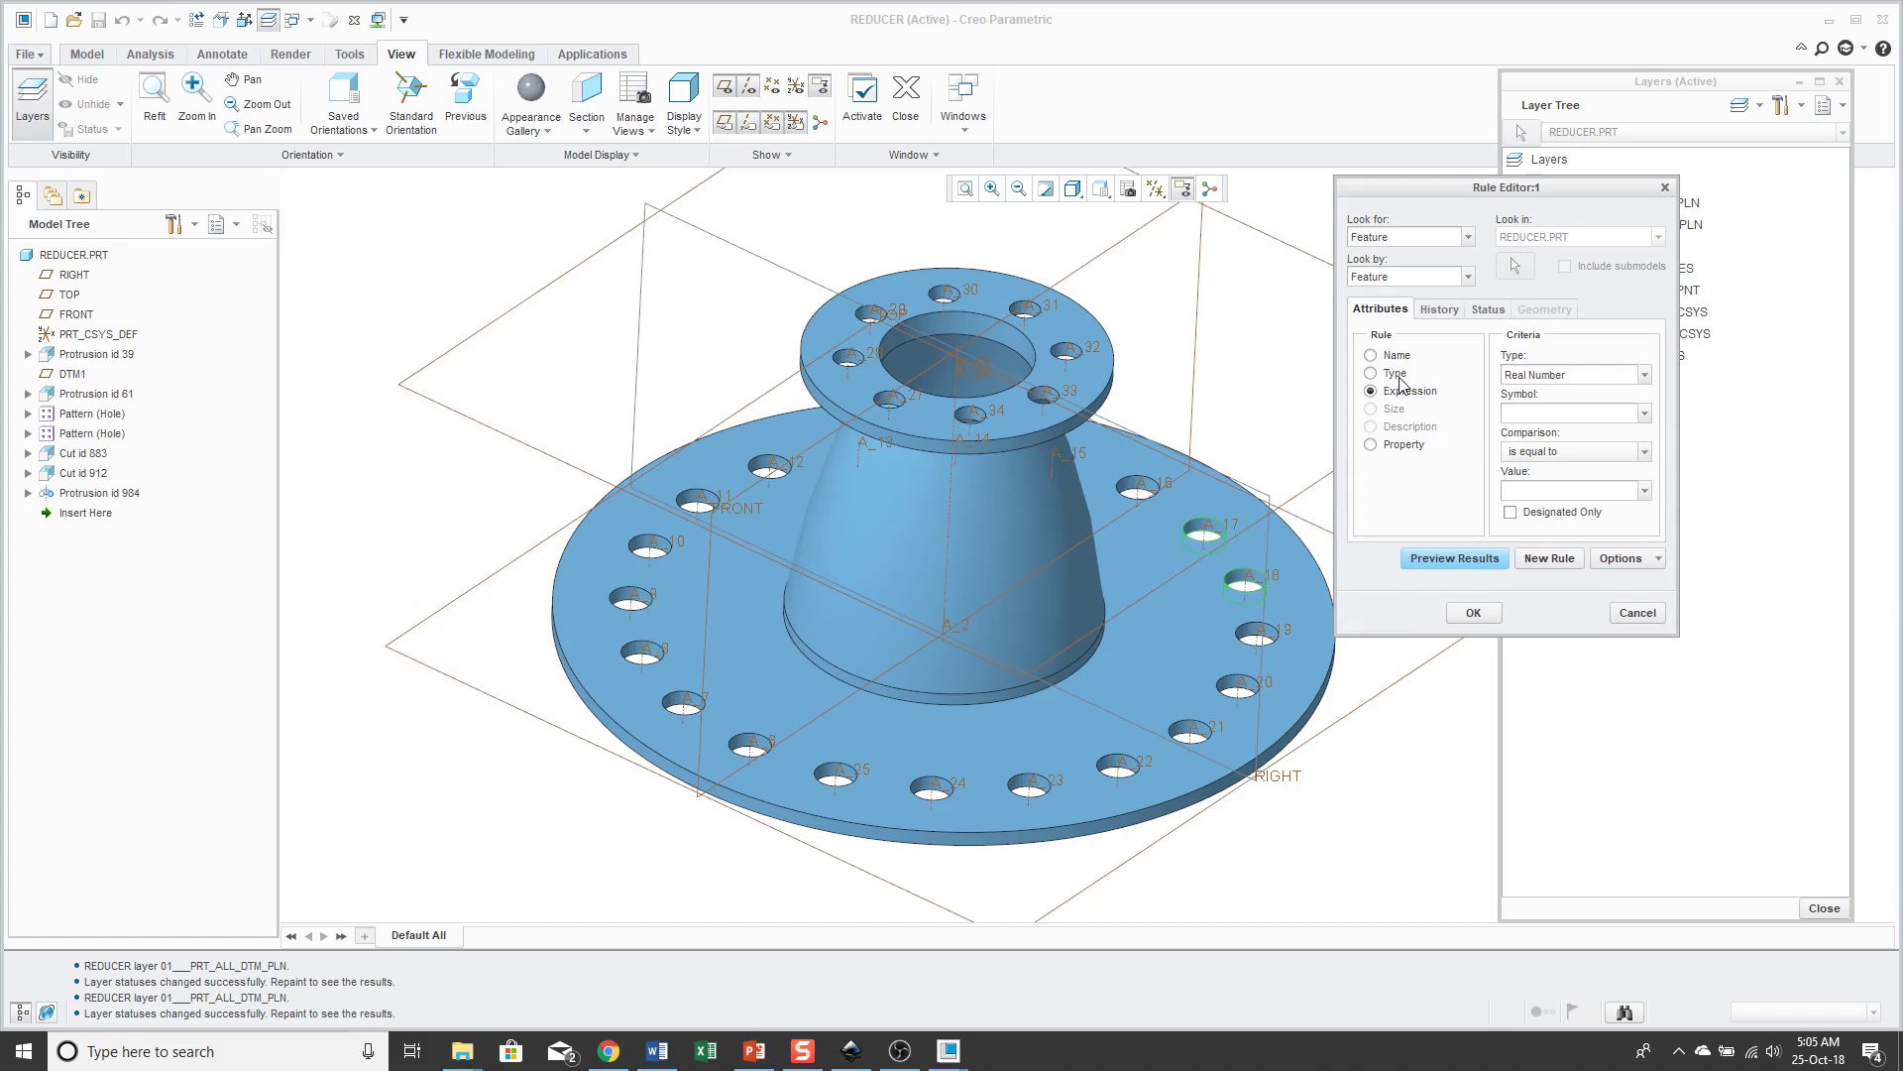
pyautogui.click(1400, 375)
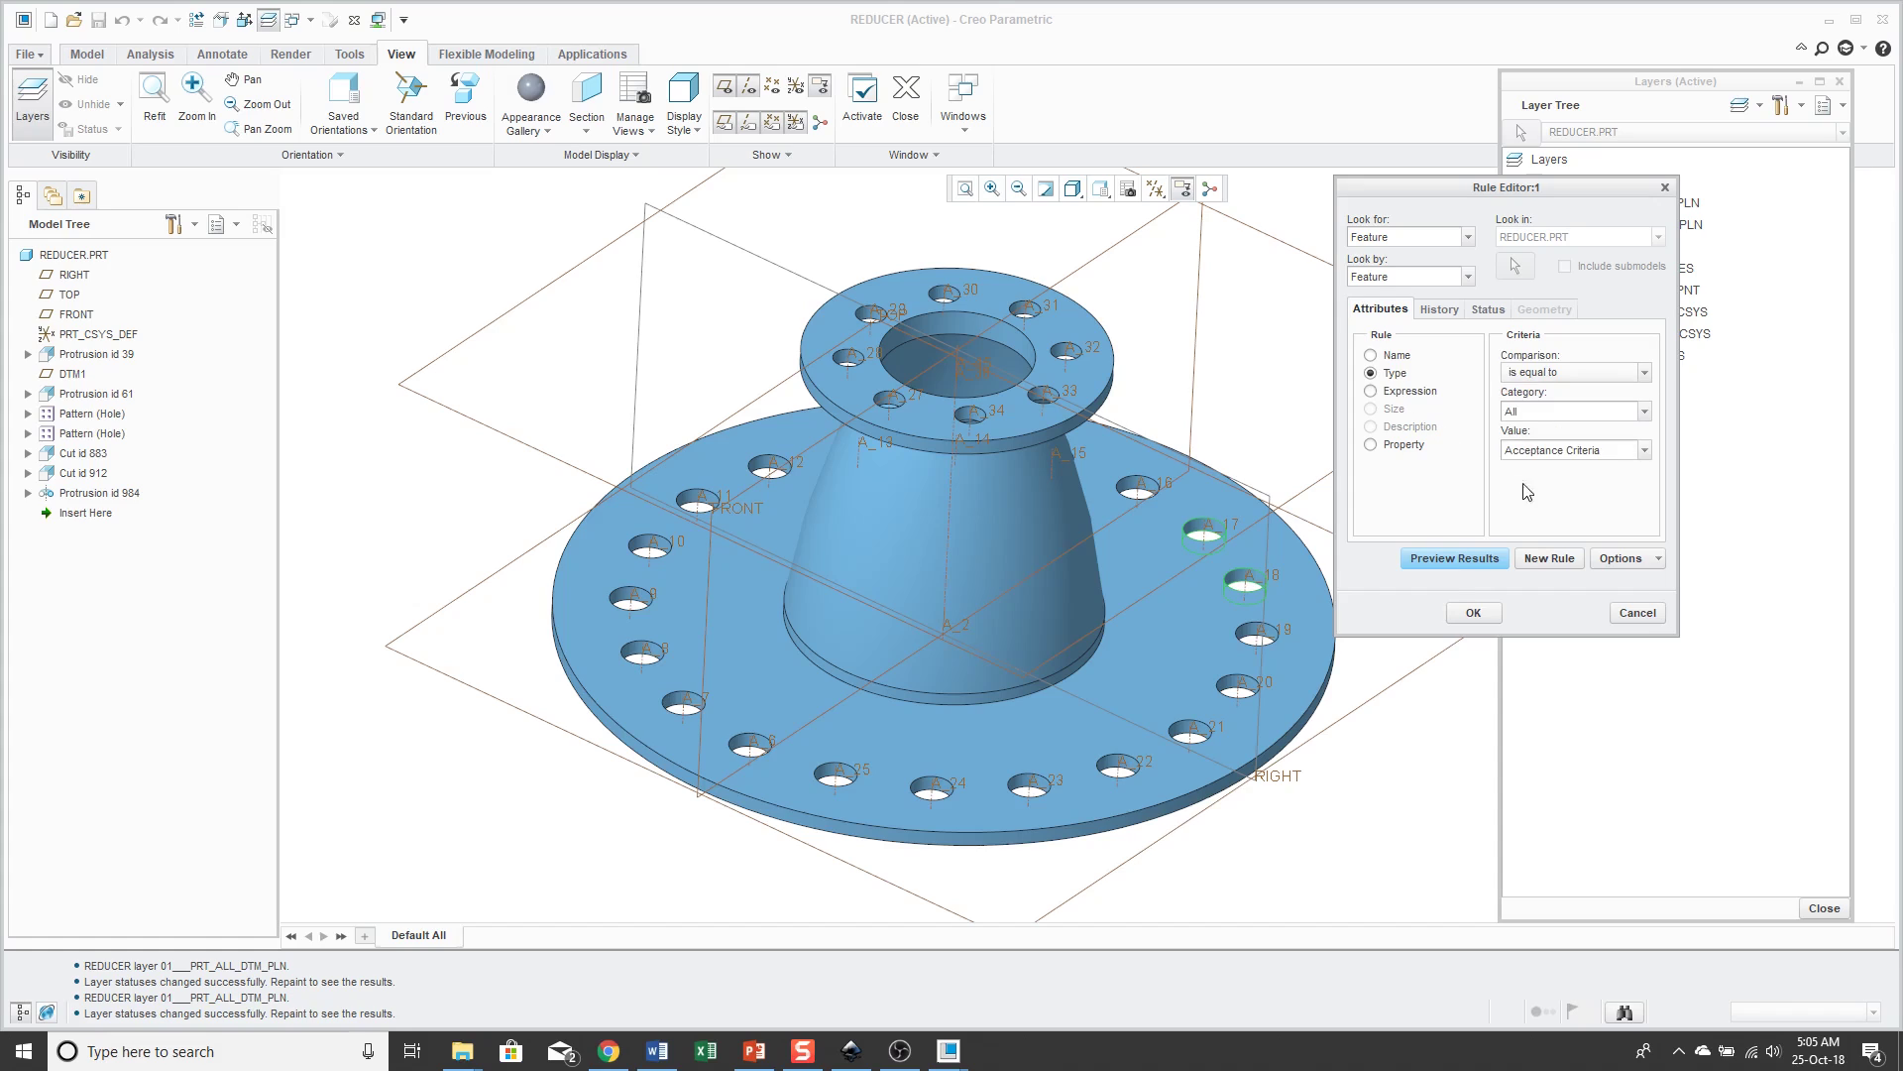
pyautogui.click(1646, 451)
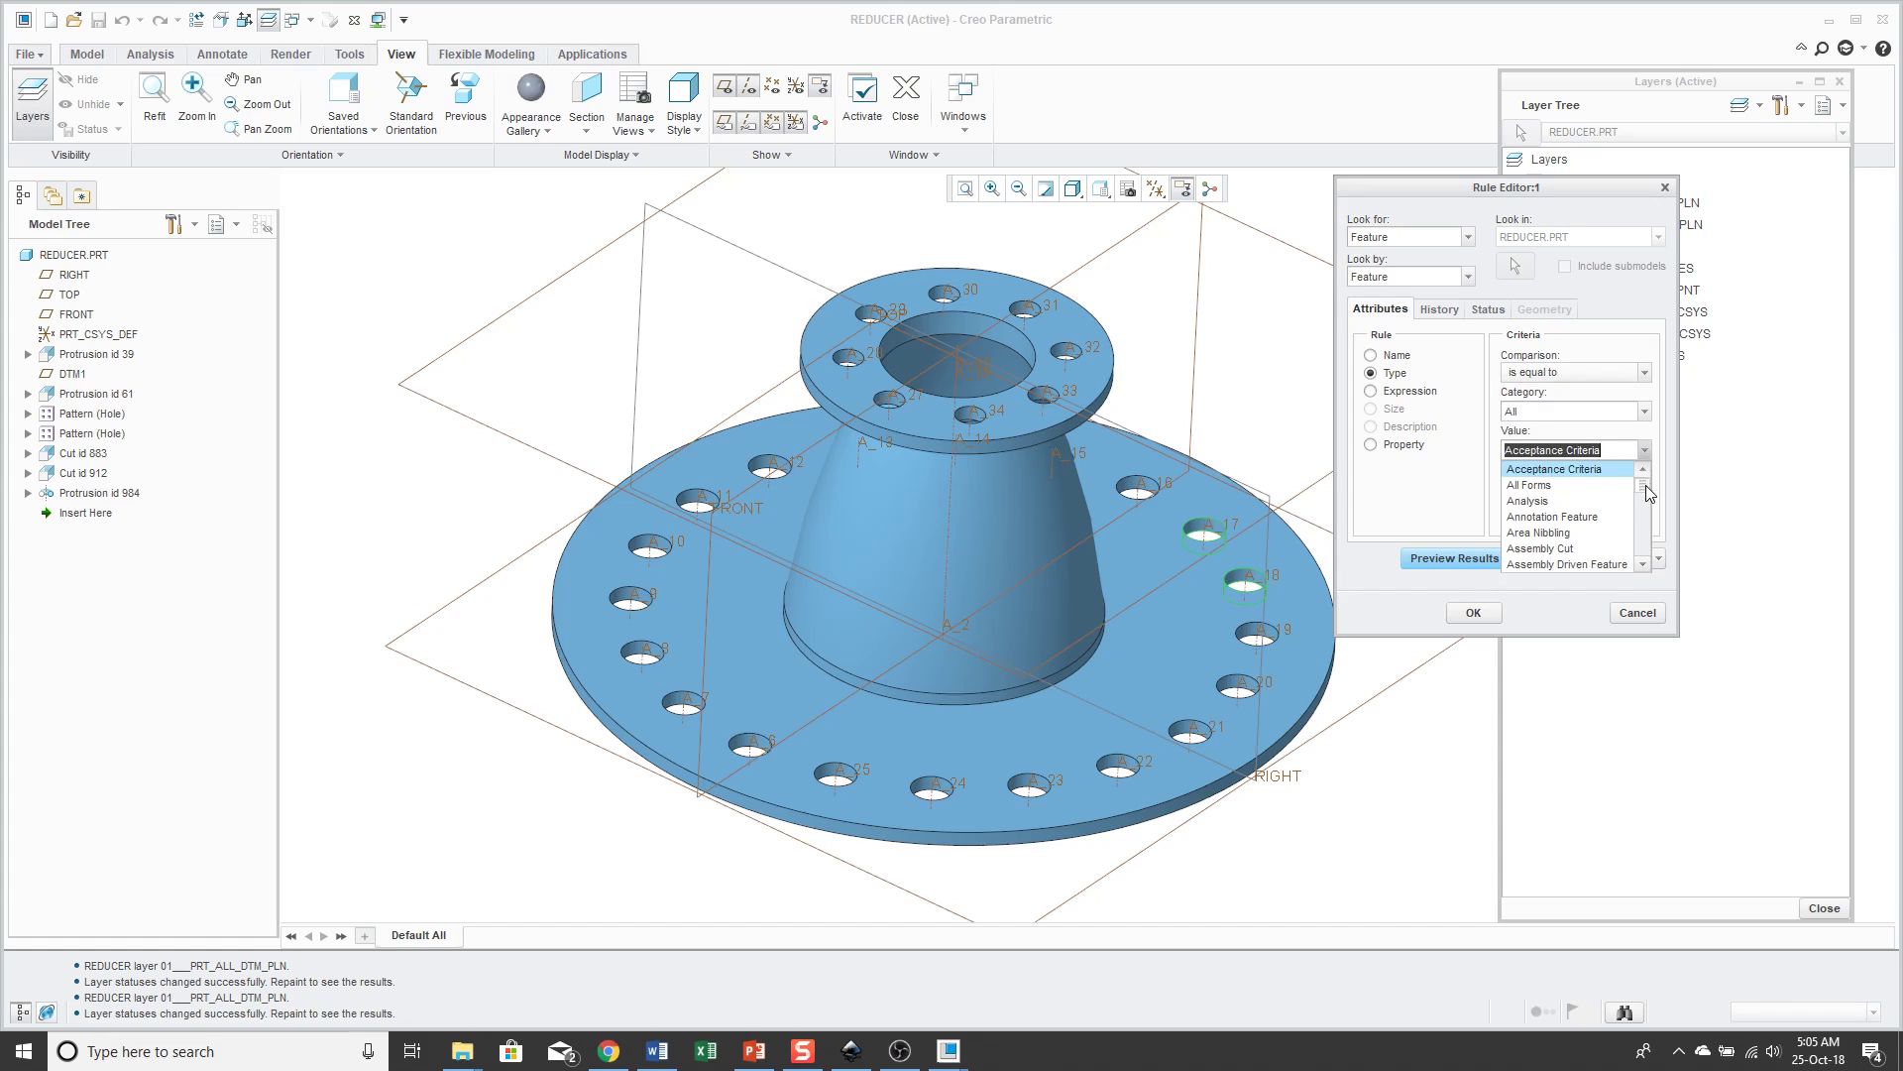
pyautogui.moveTo(1644, 486); pyautogui.dragTo(1647, 504)
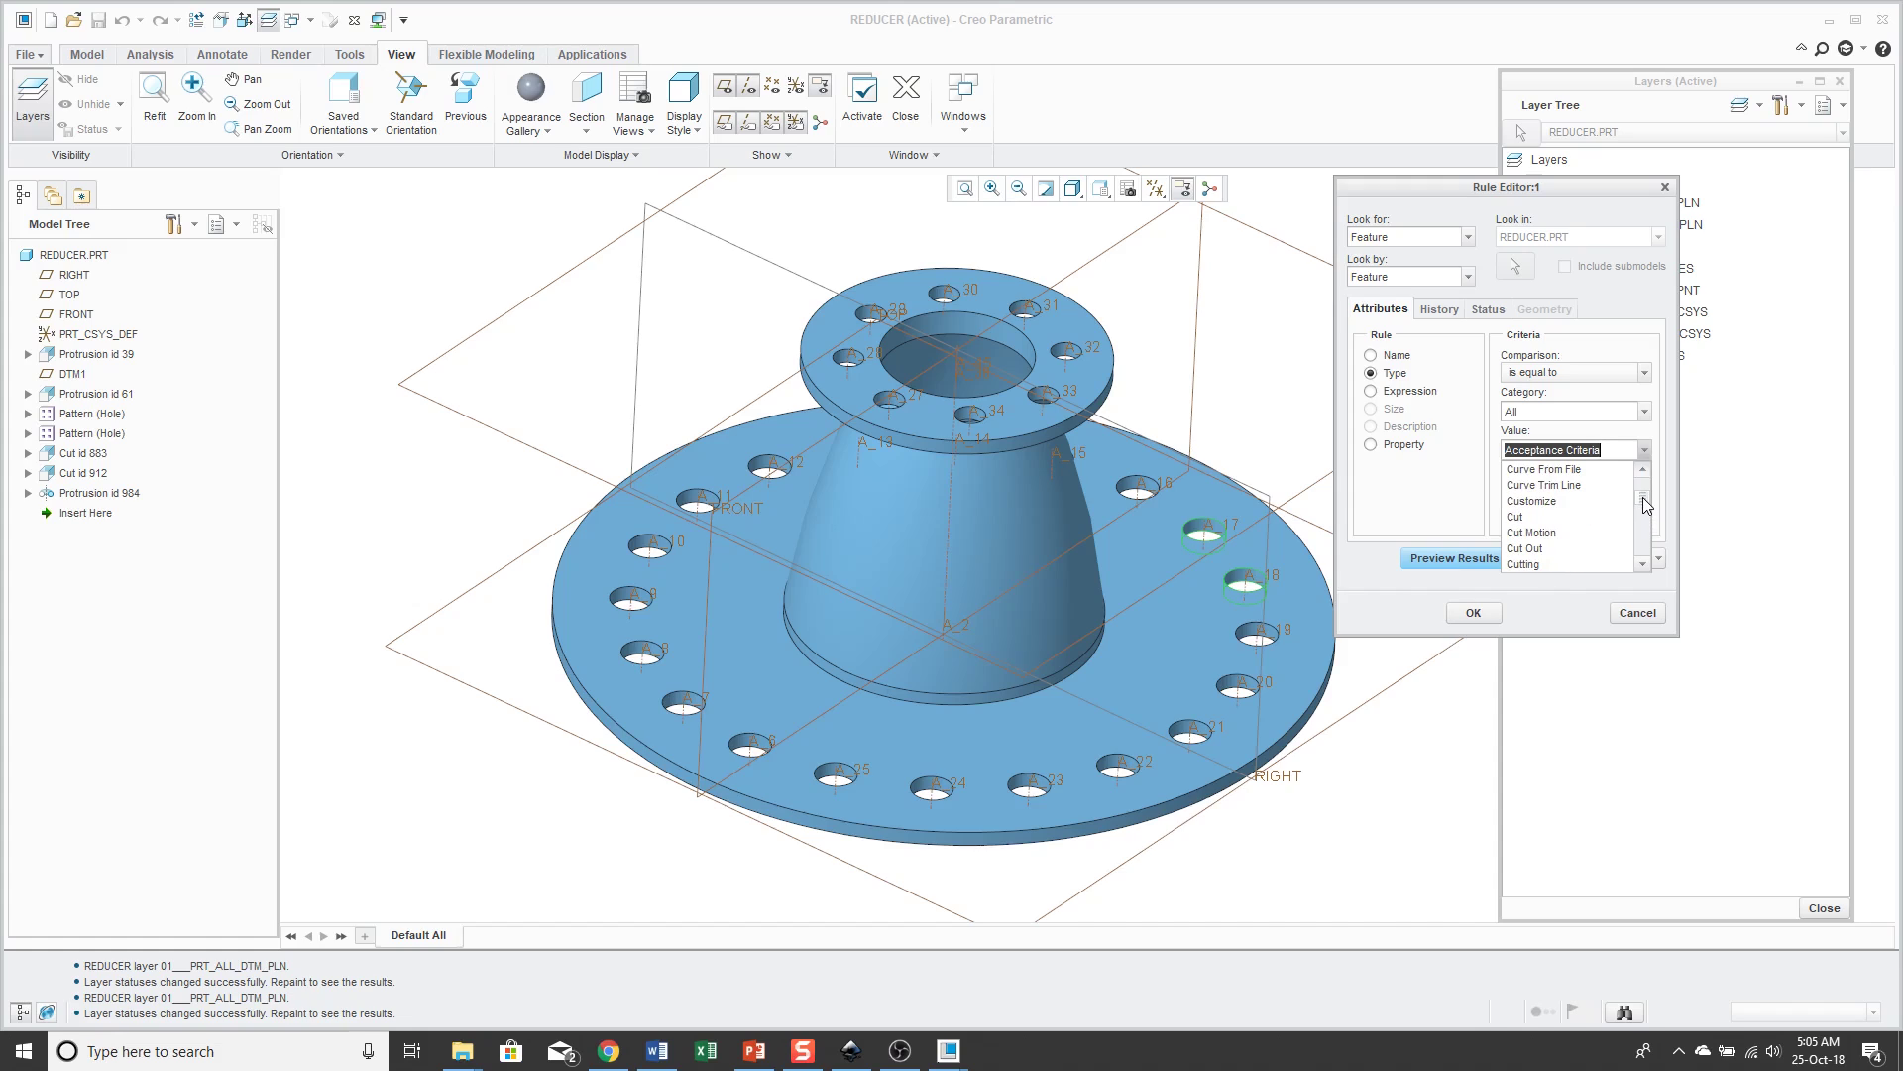
pyautogui.write('h')
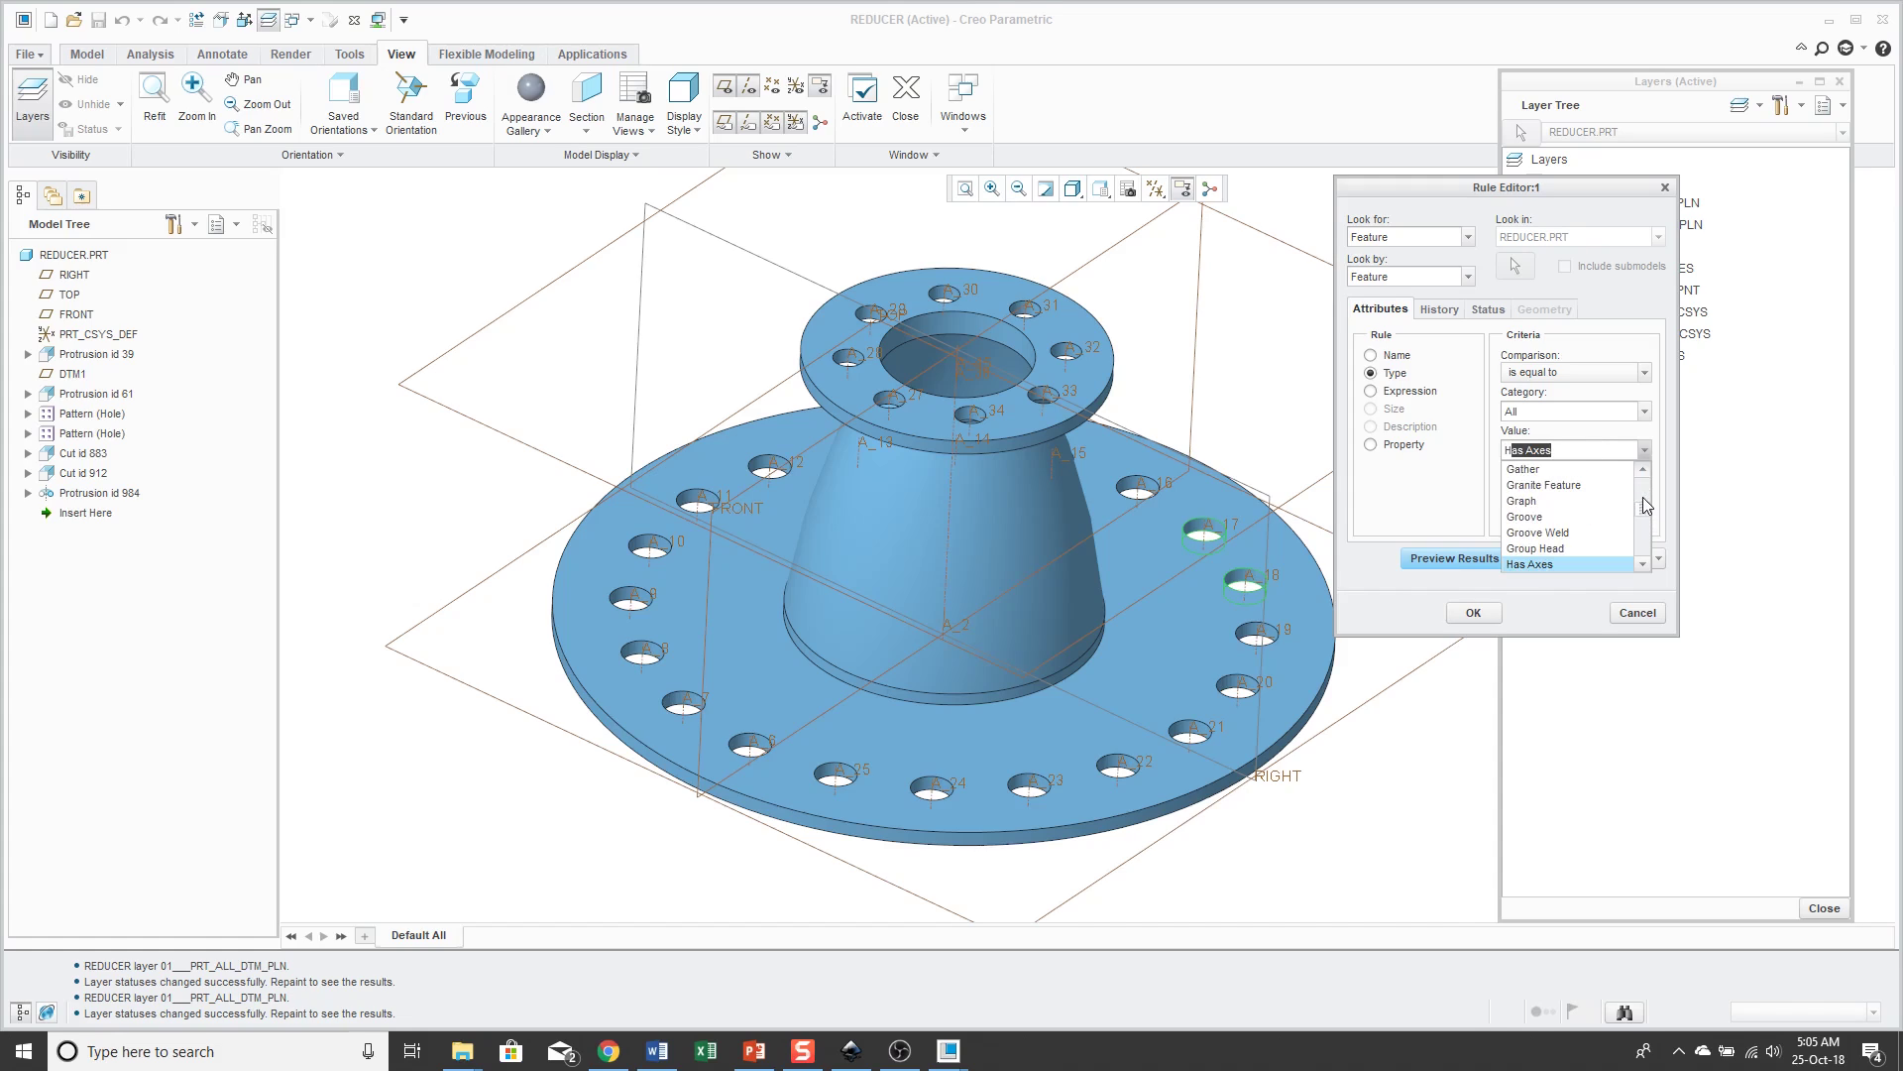
pyautogui.write('ole')
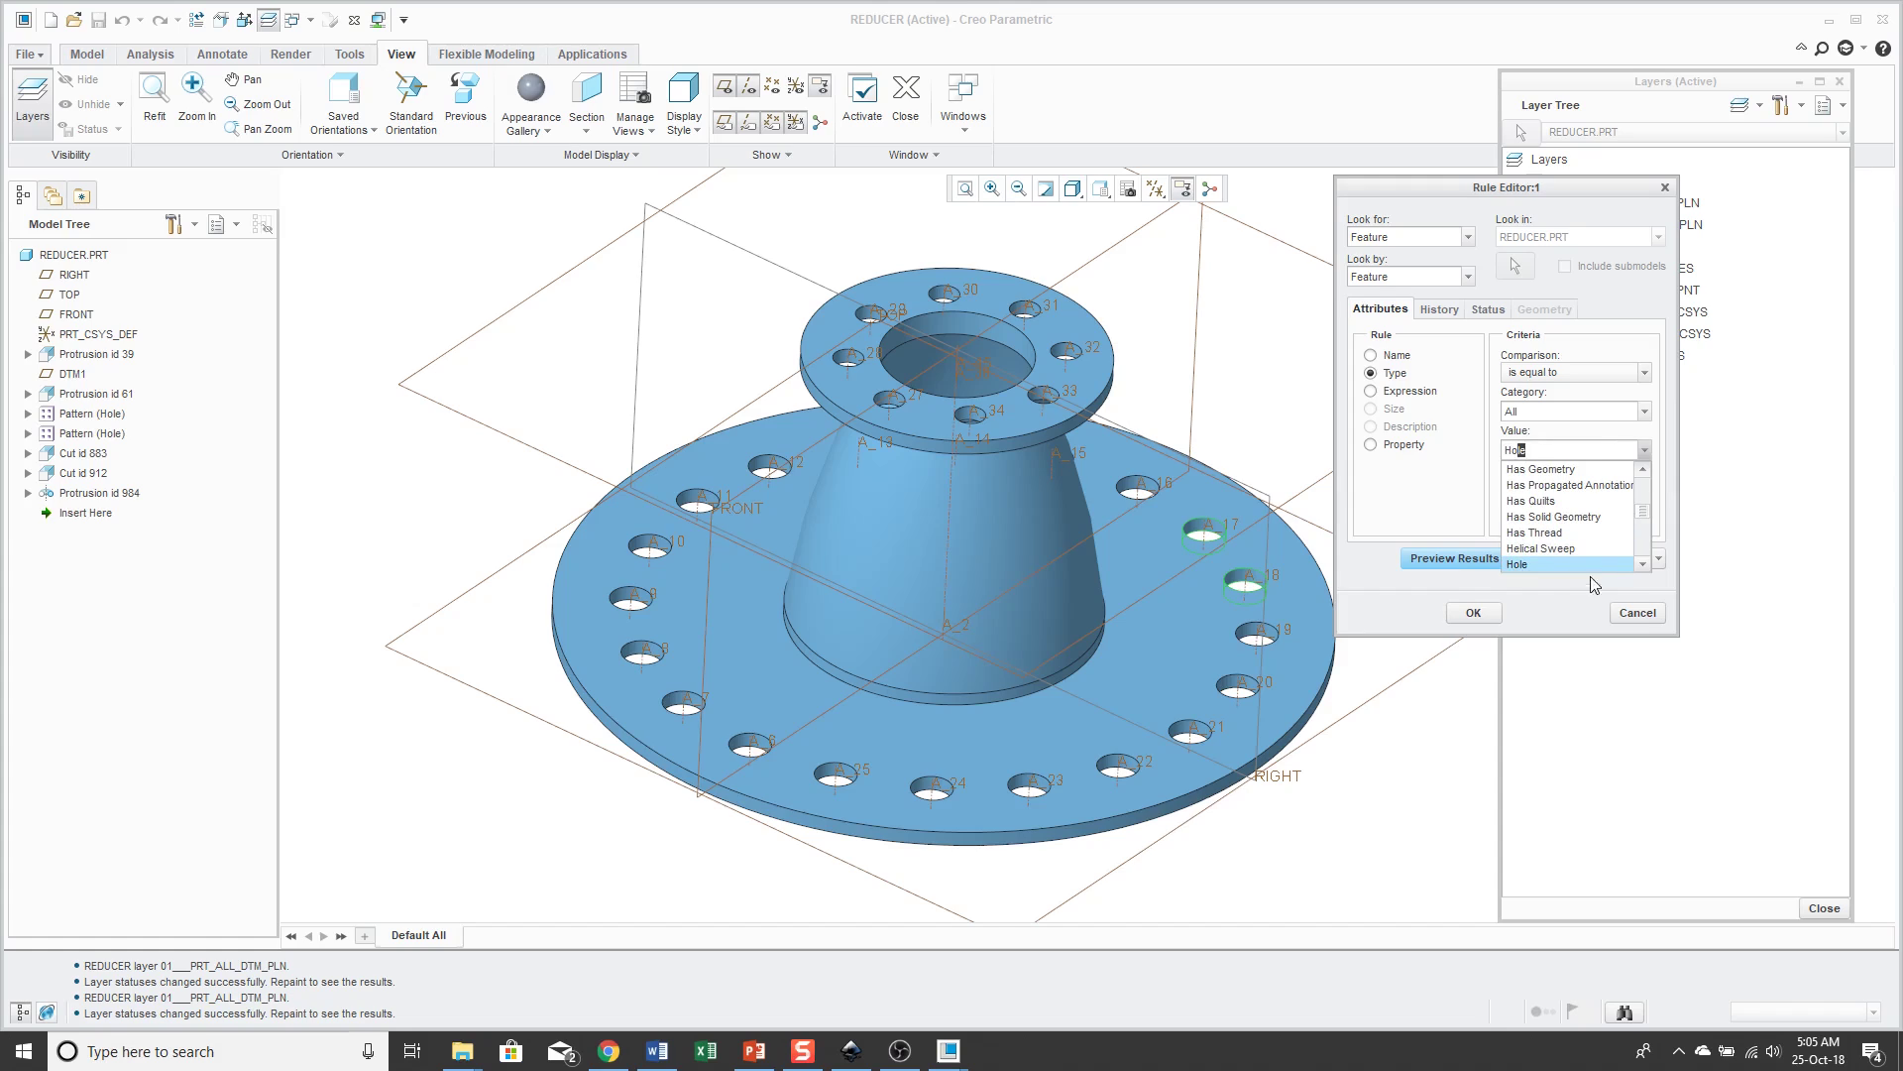
pyautogui.press('Return')
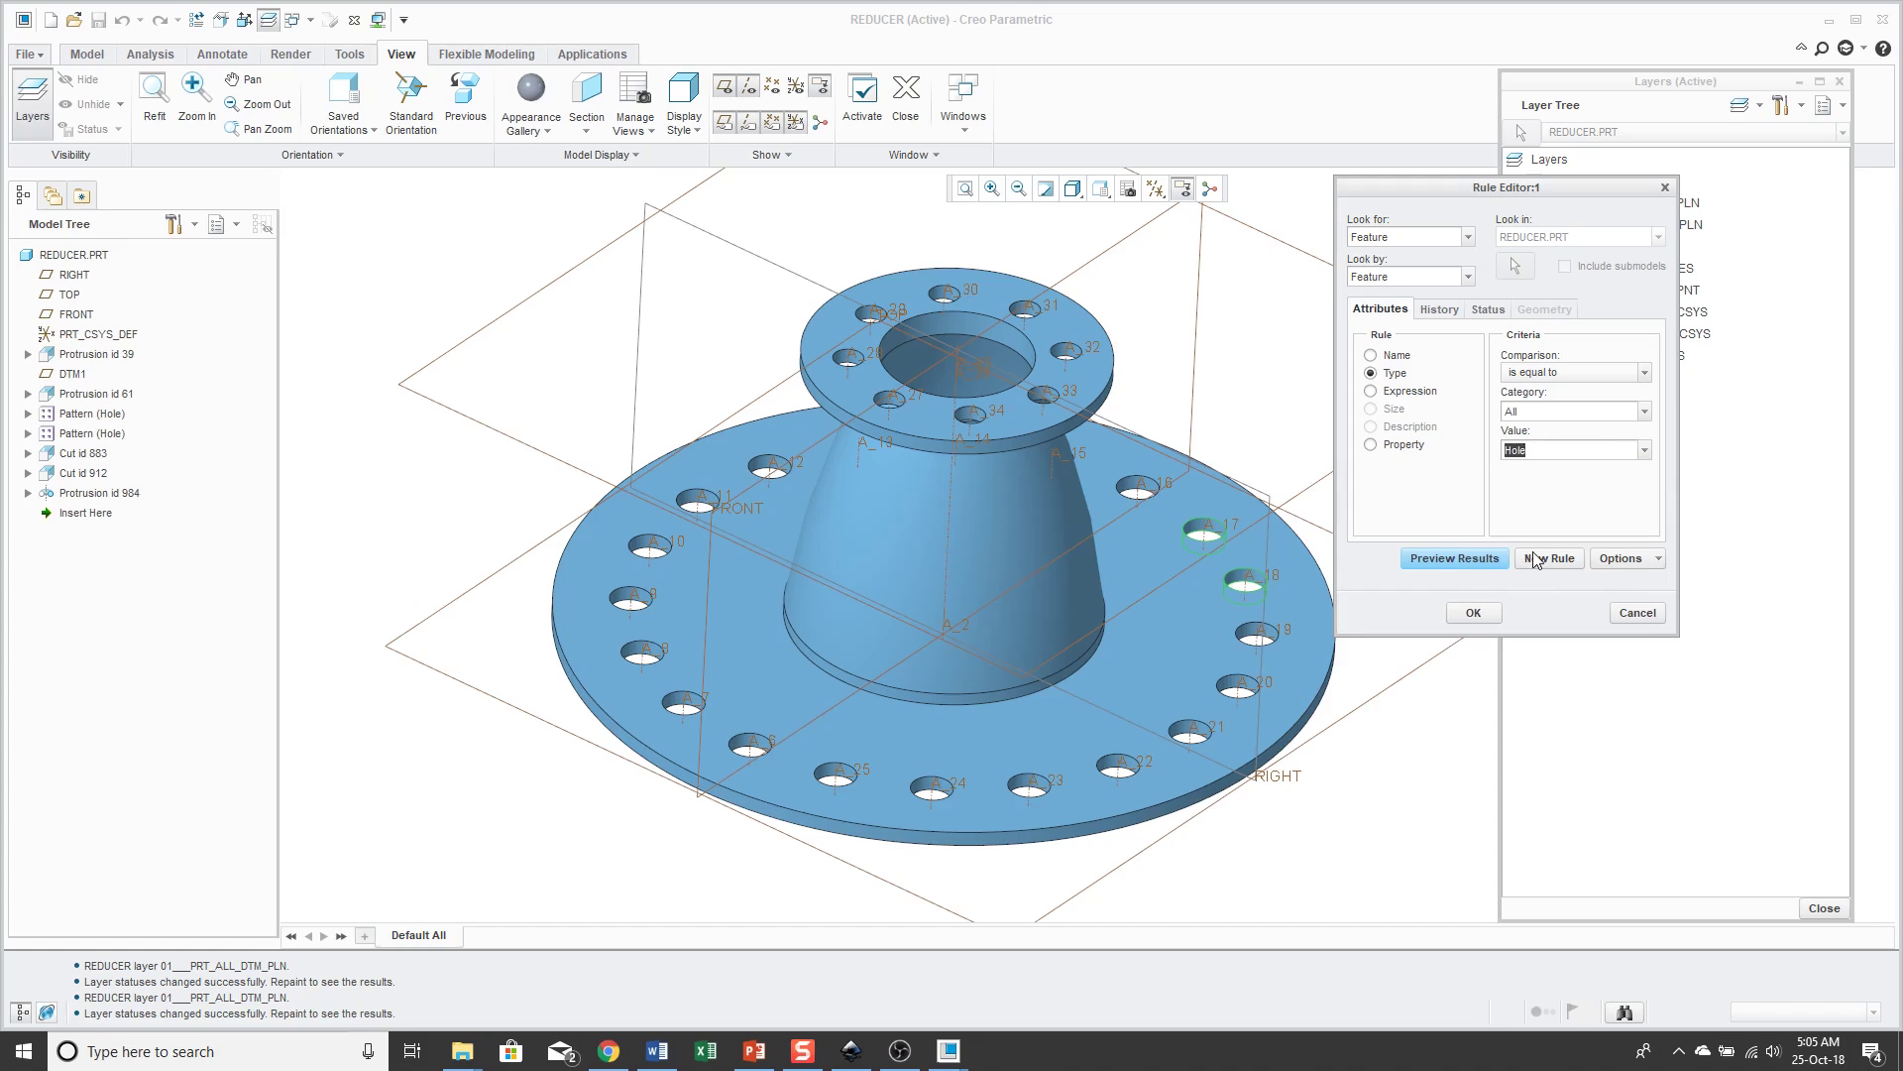
pyautogui.click(1476, 562)
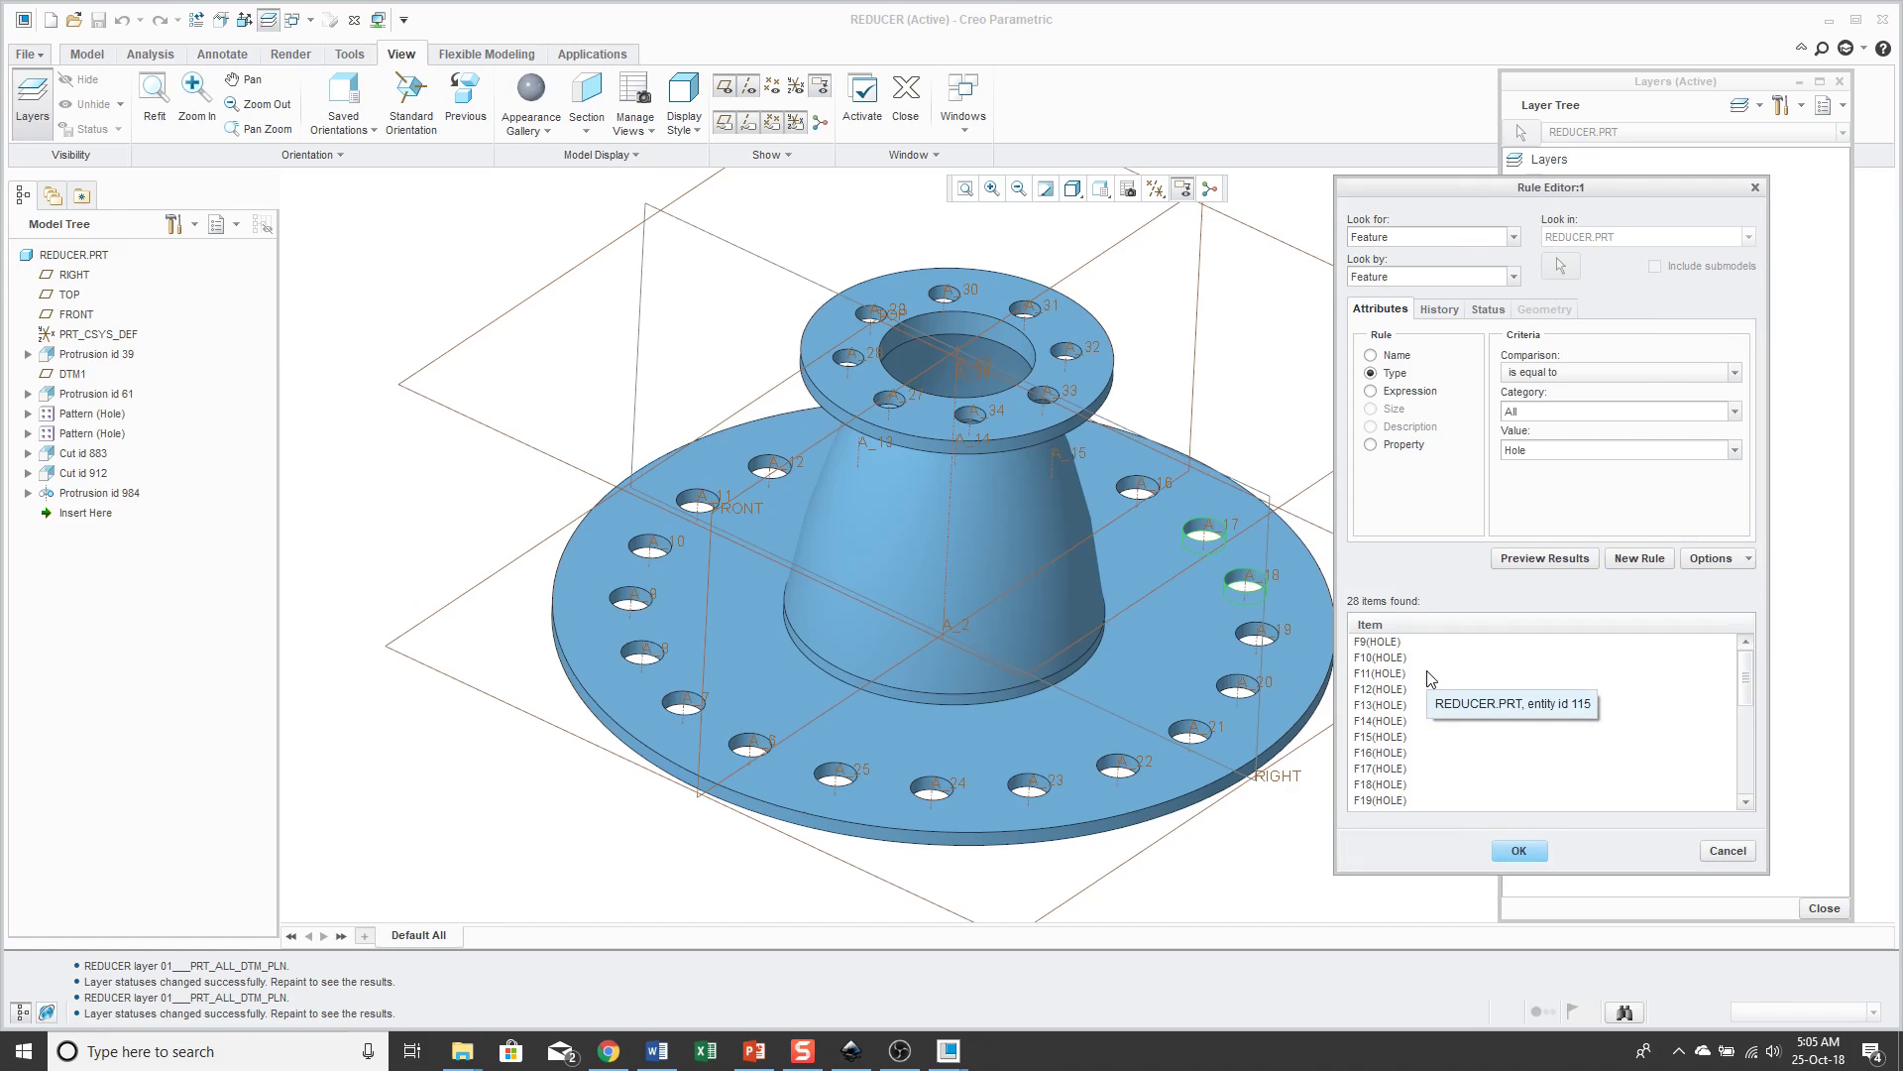
# Step: Enable Build Query from the Rule Editor's Options menu for the Type = Hole rule
pyautogui.click(1747, 560)
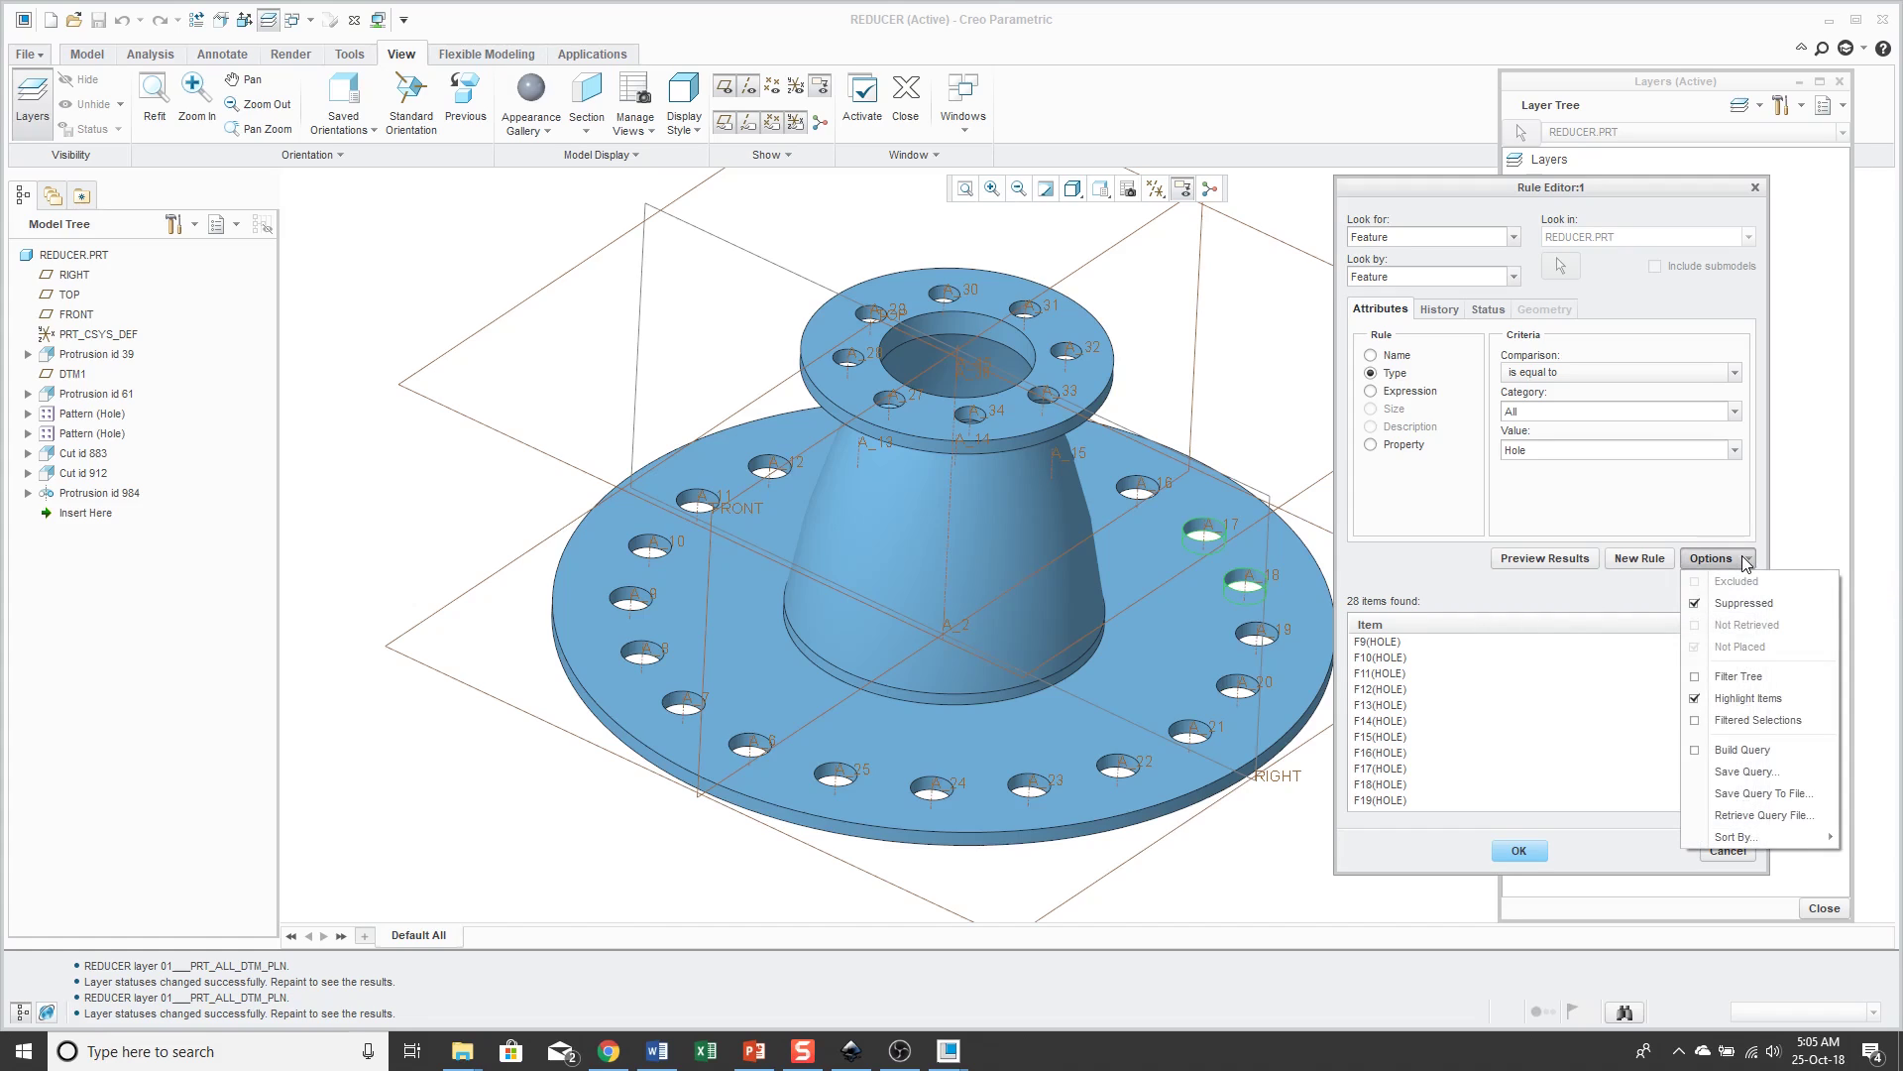
pyautogui.click(1742, 749)
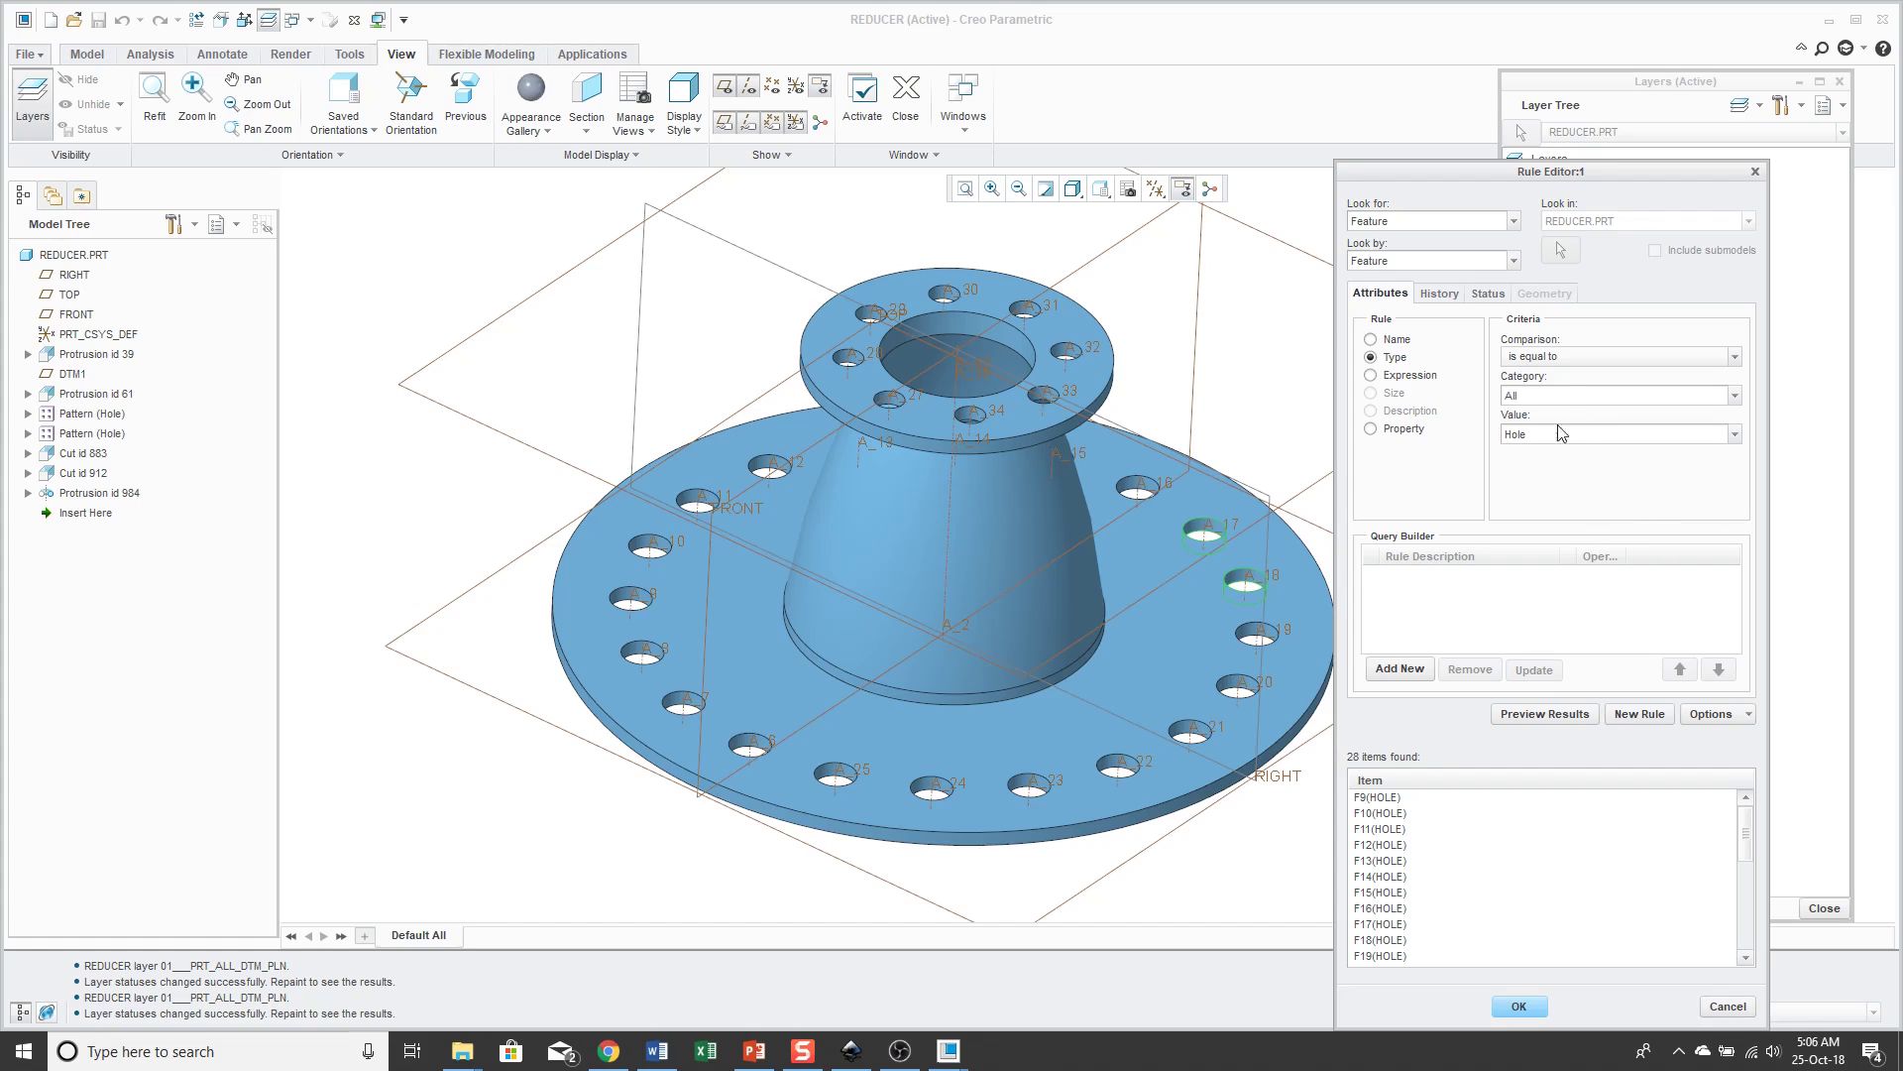
# Step: Add the Type == Hole rule to the holes layer, then review its Notes and Contents tabs
pyautogui.click(1517, 1004)
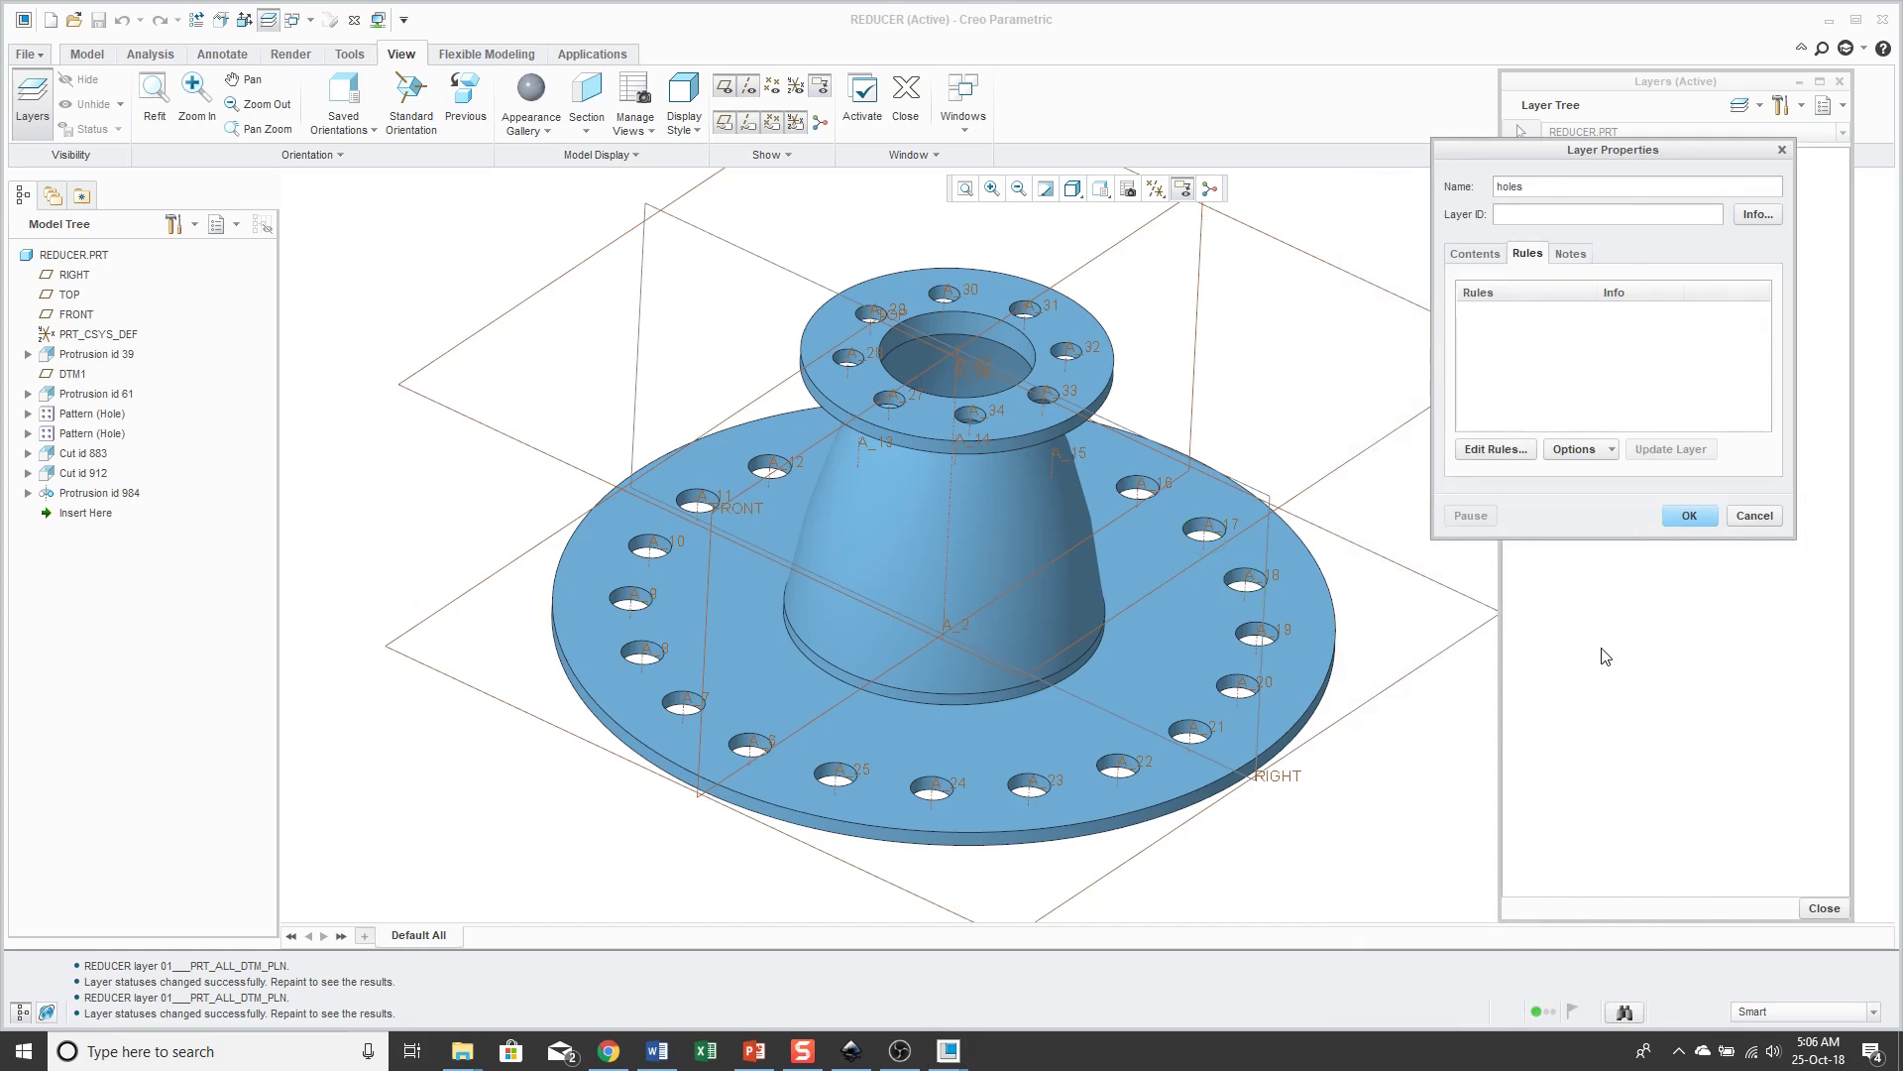
pyautogui.click(1593, 451)
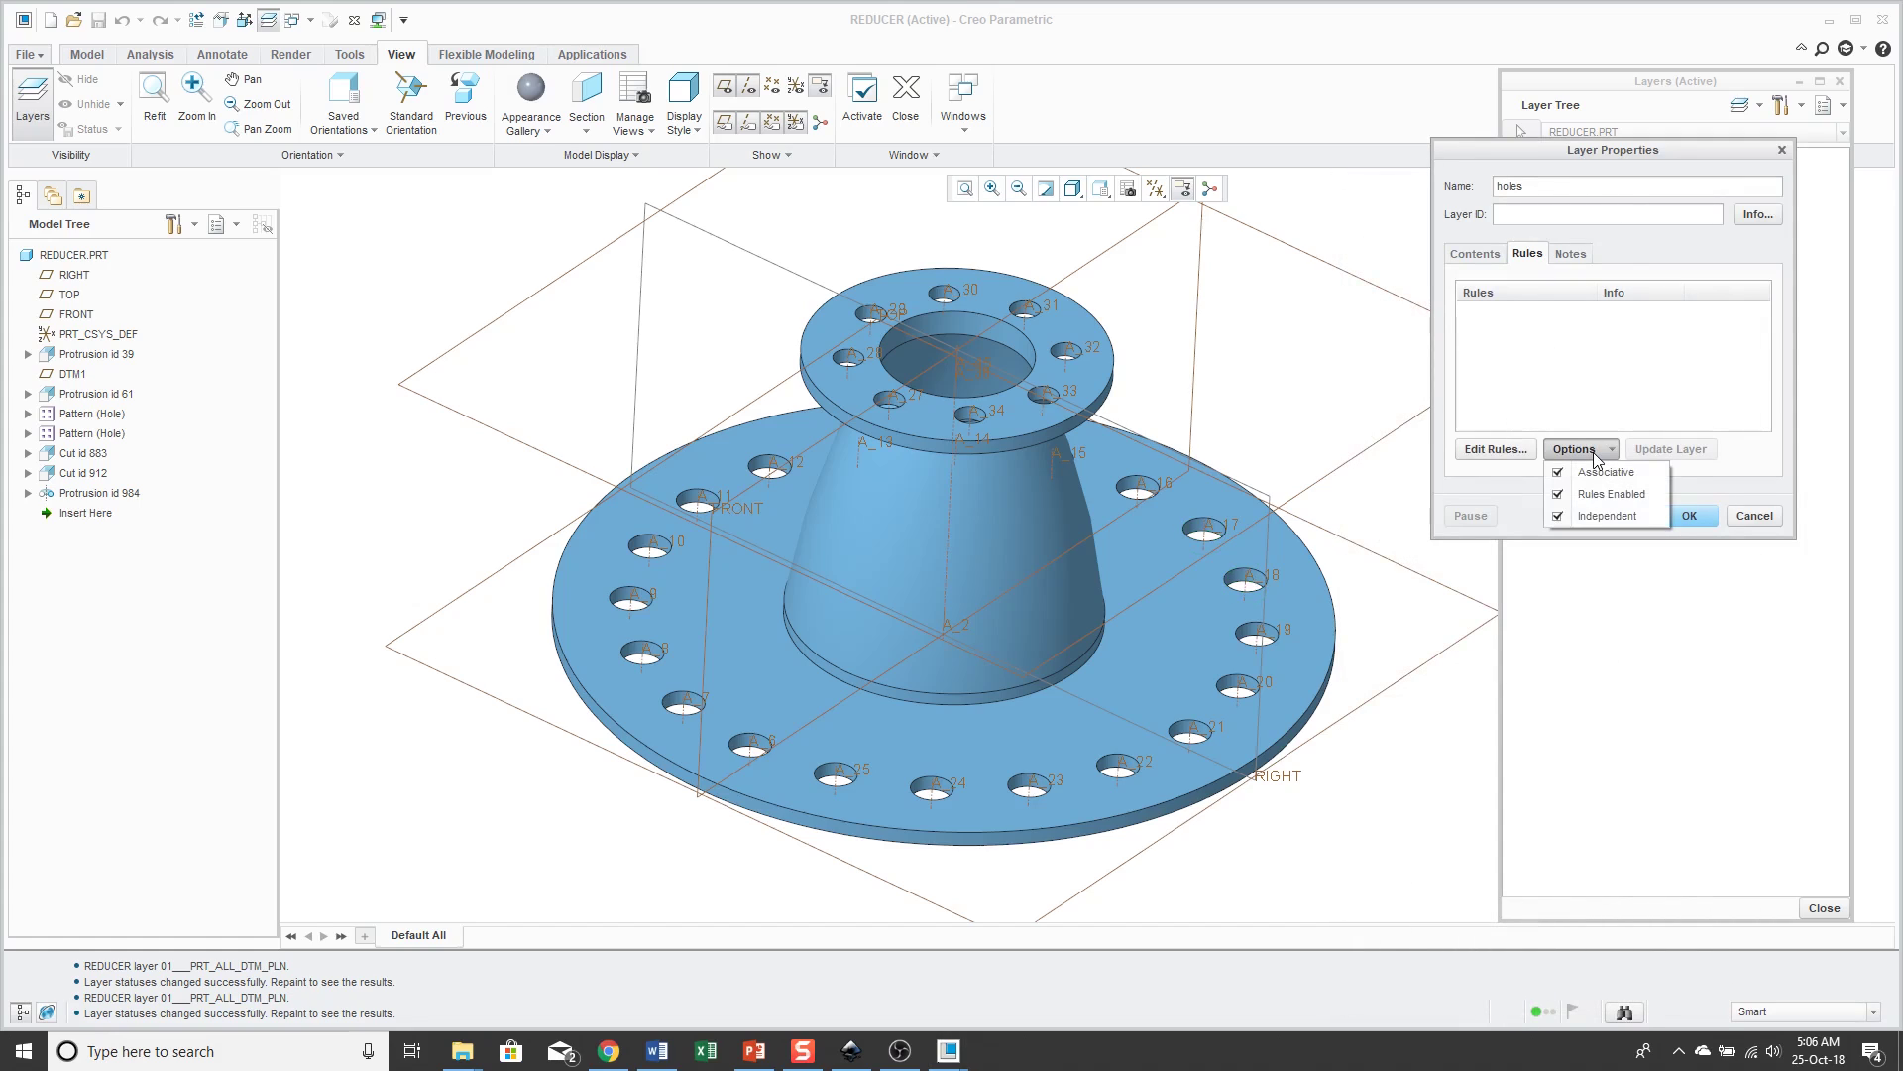
pyautogui.click(1495, 449)
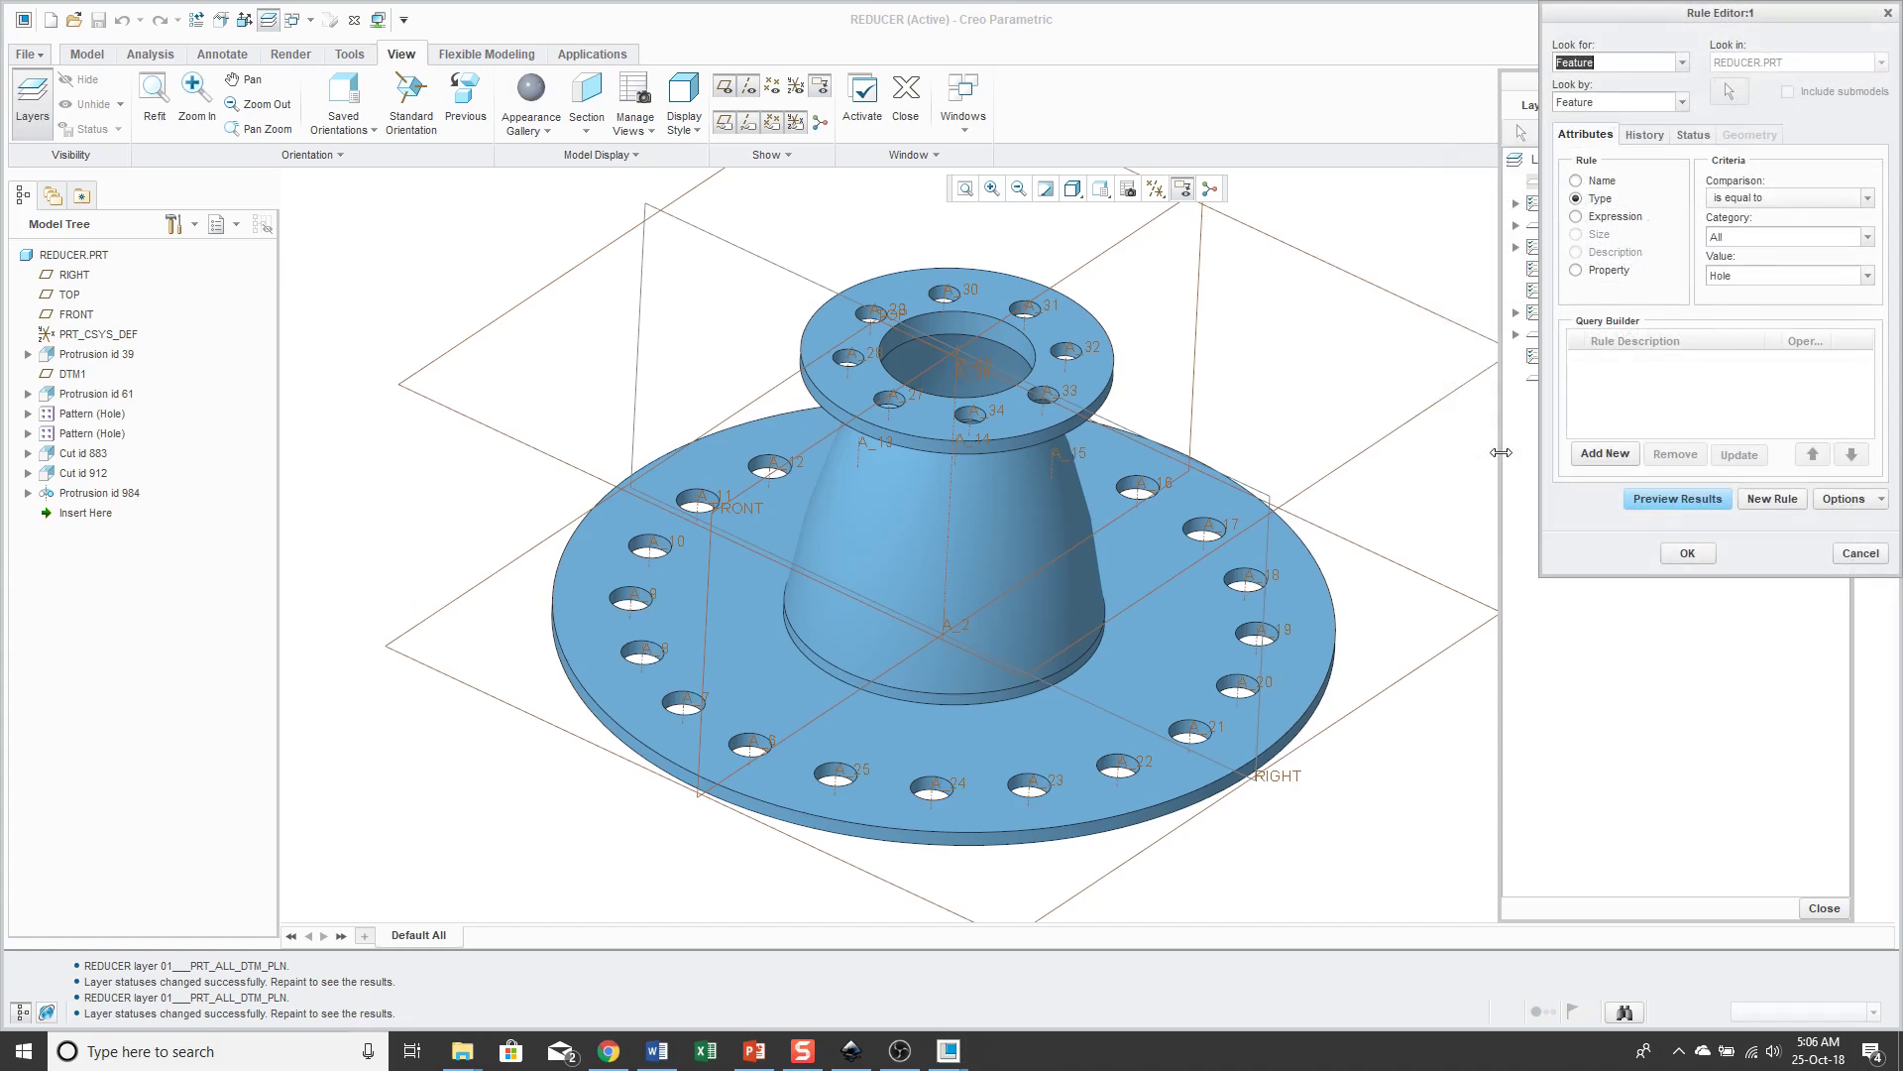
pyautogui.click(1611, 454)
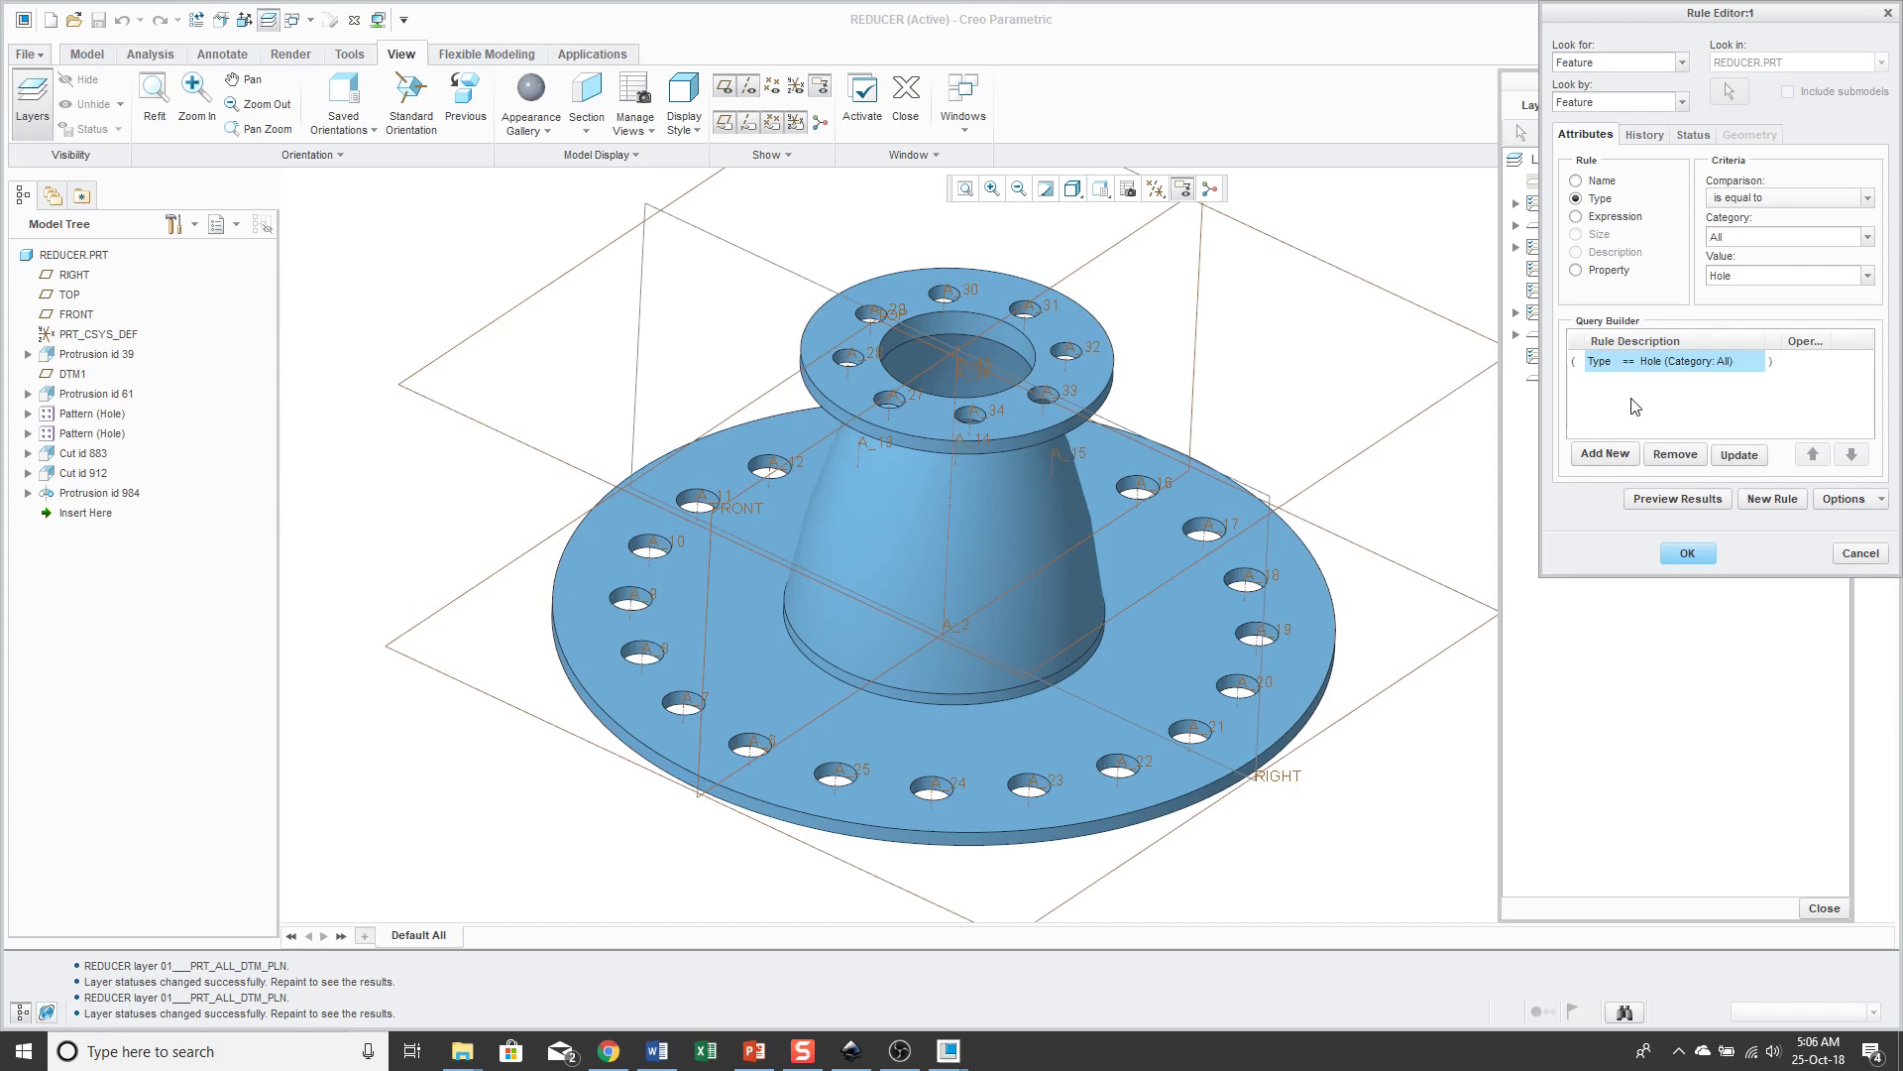
pyautogui.click(1689, 555)
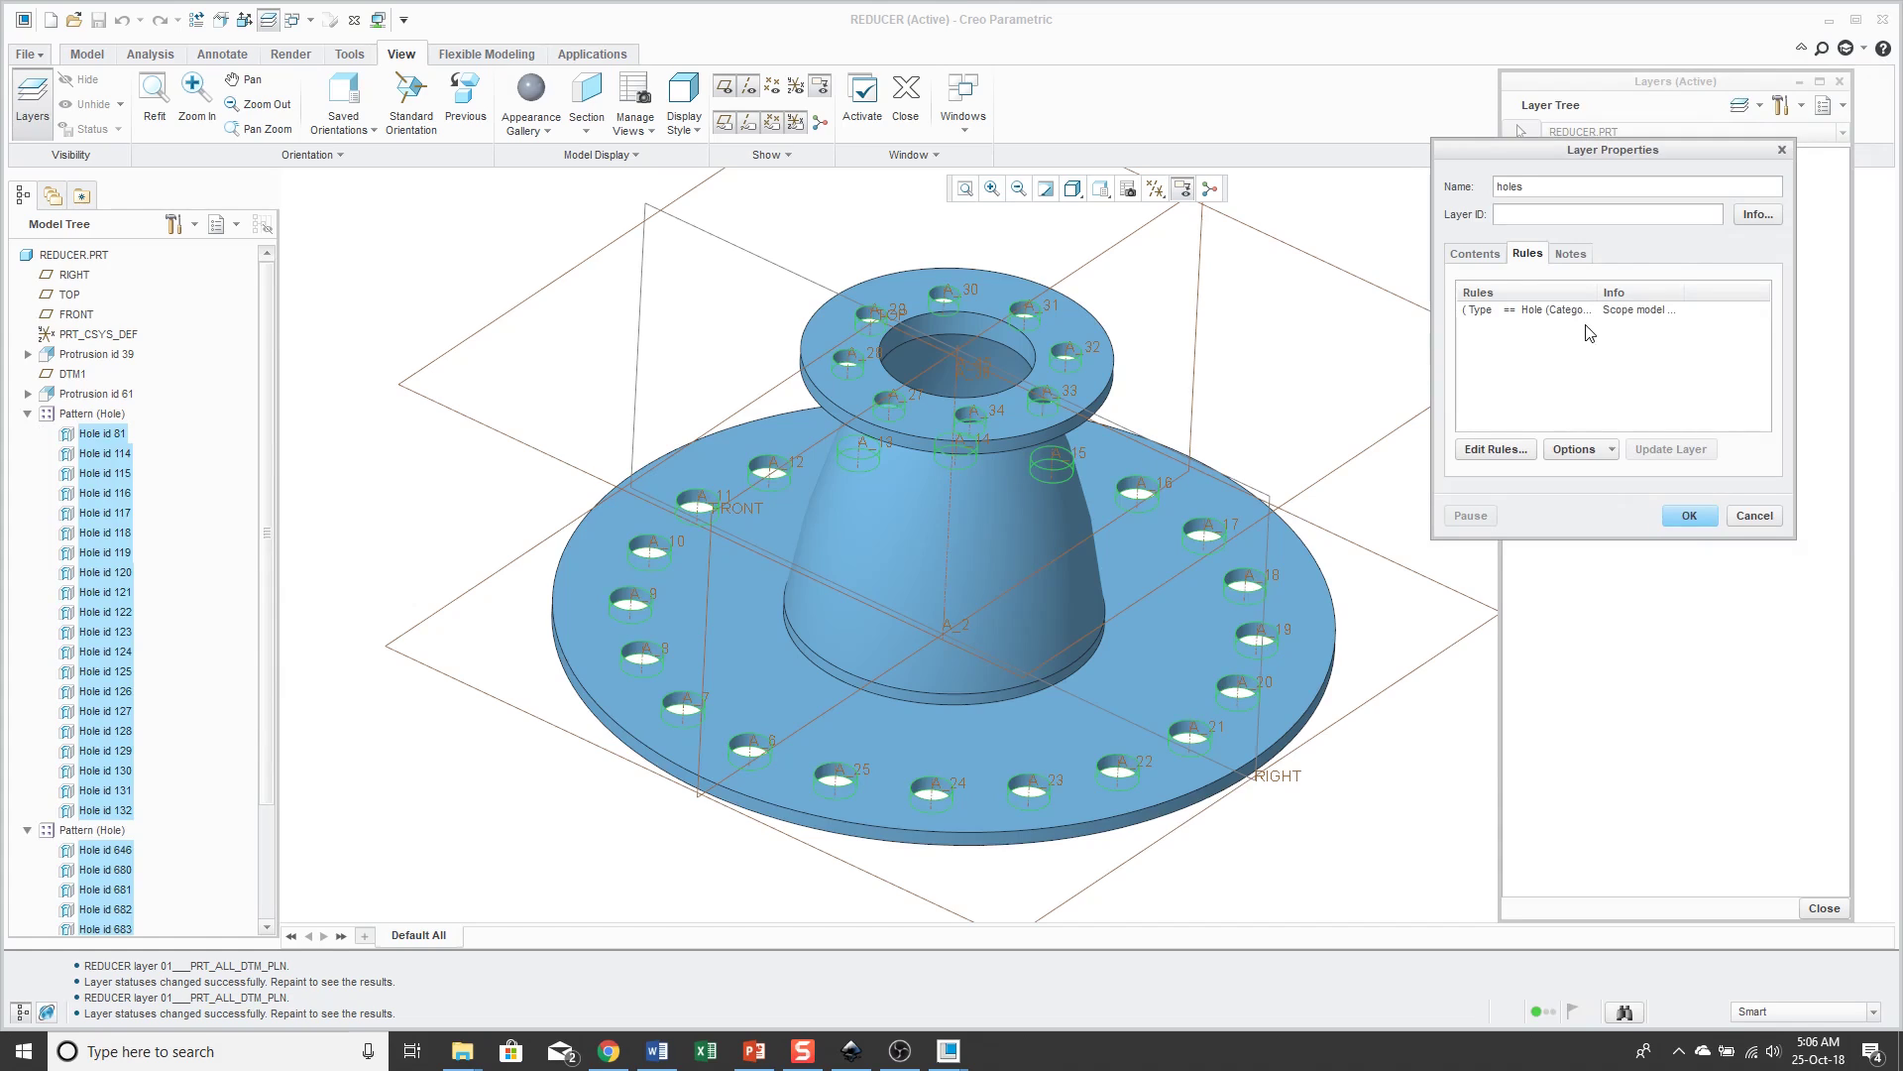
pyautogui.click(1577, 254)
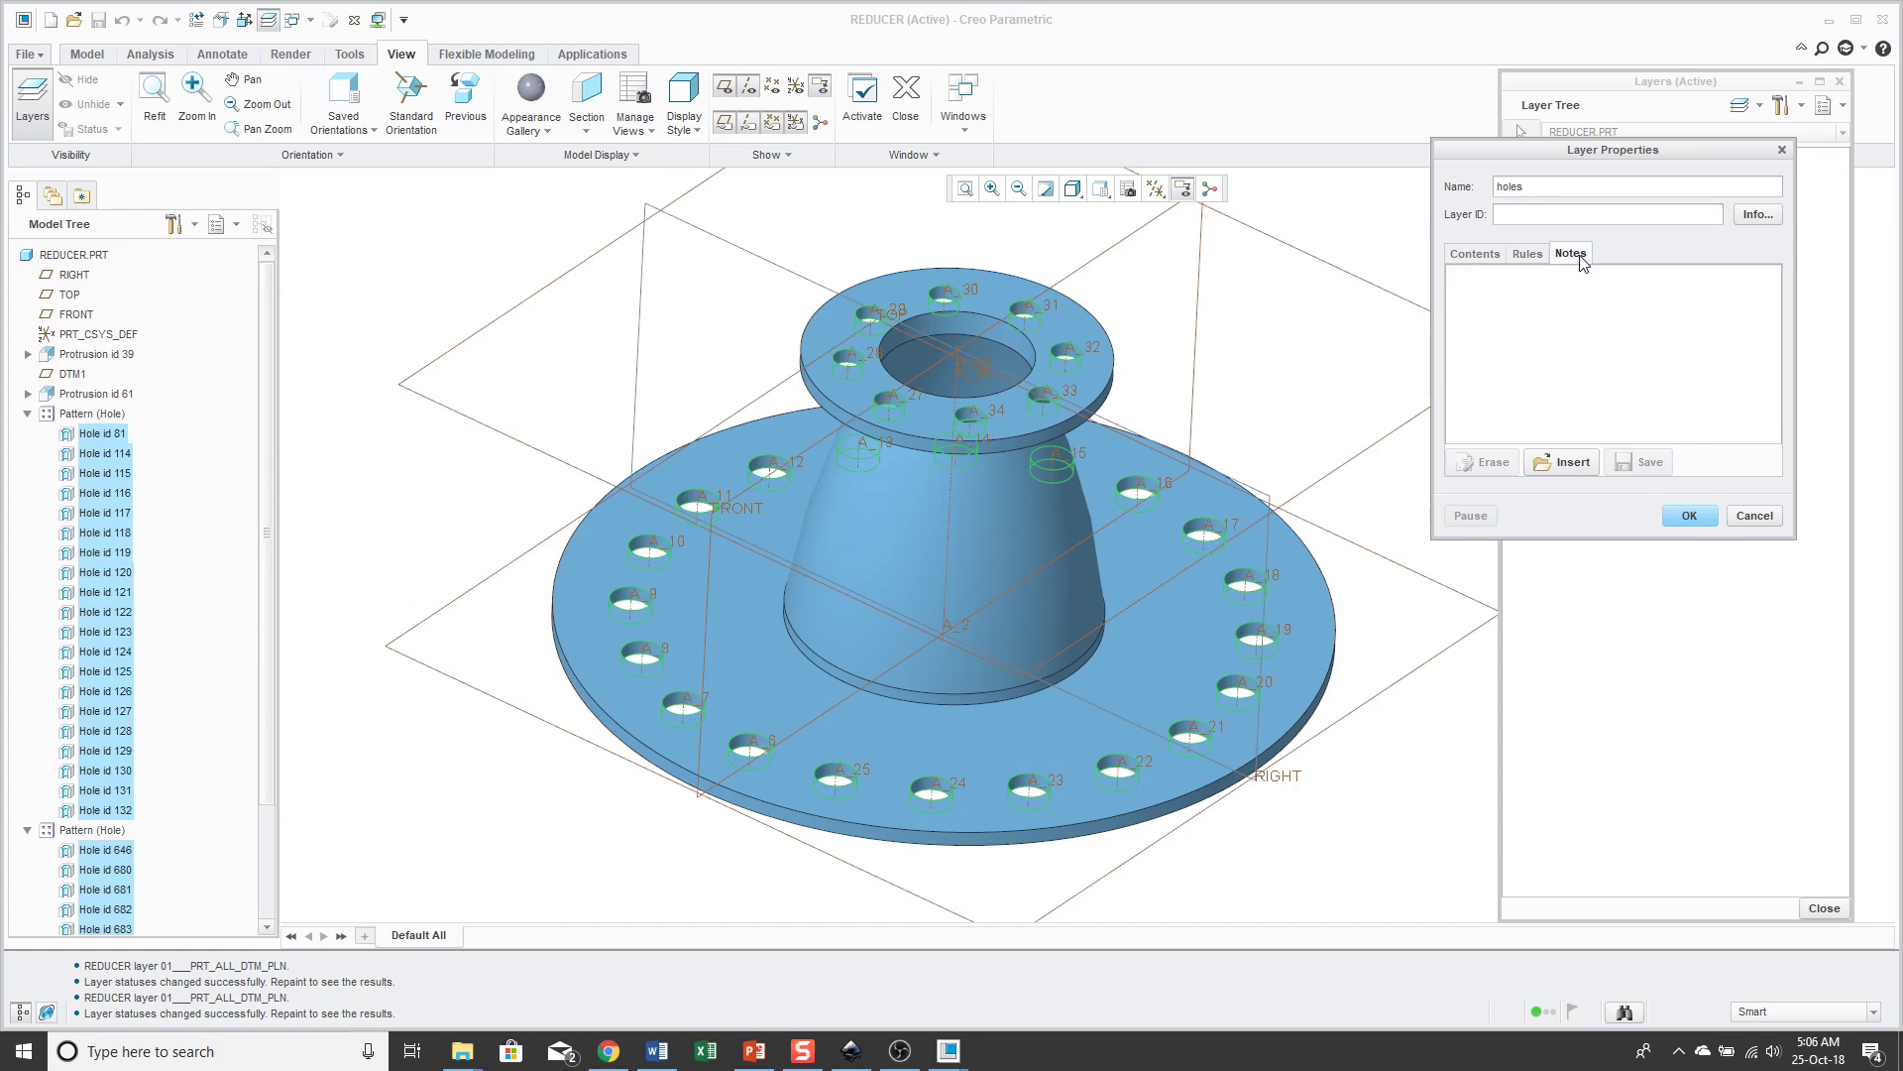
pyautogui.click(1477, 256)
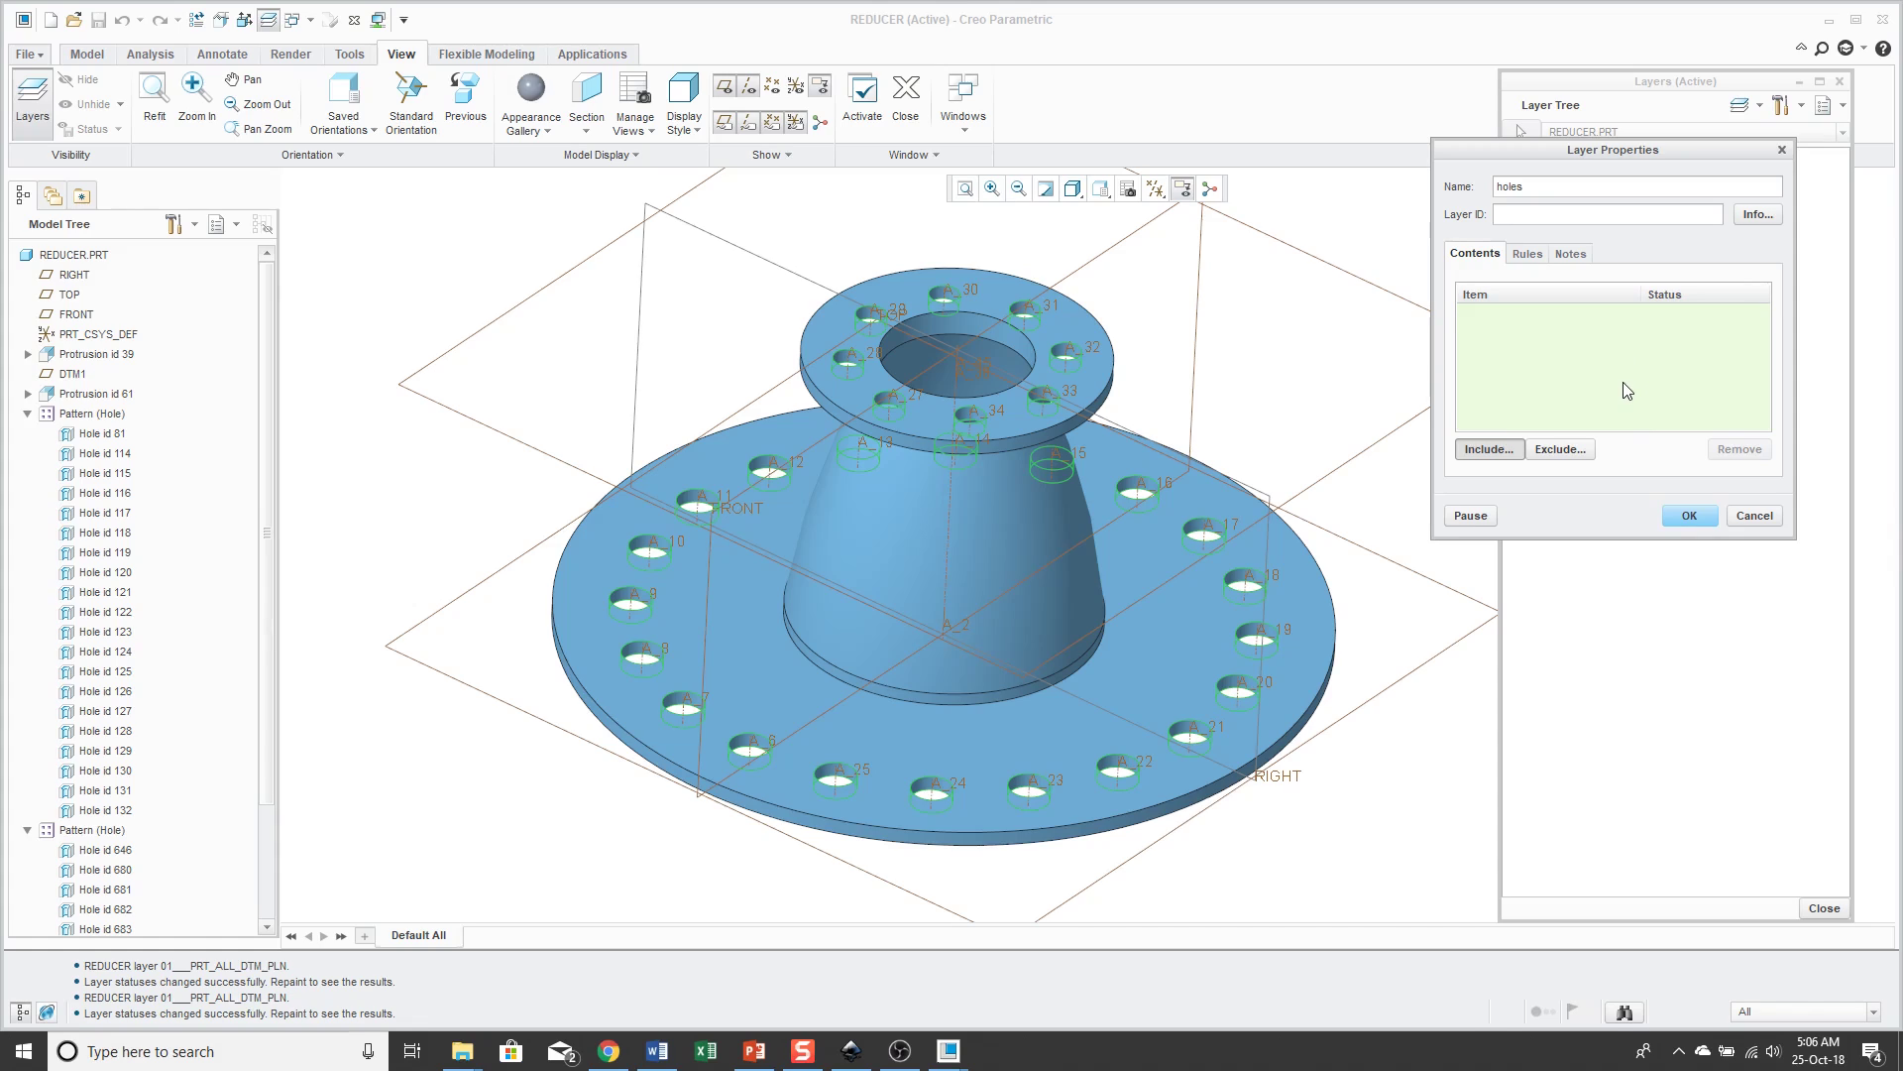
# Step: Confirm the HOLES layer, then expand it and 05___PRT_DEF_DTM_CSYS in the Layer Tree
pyautogui.click(1685, 515)
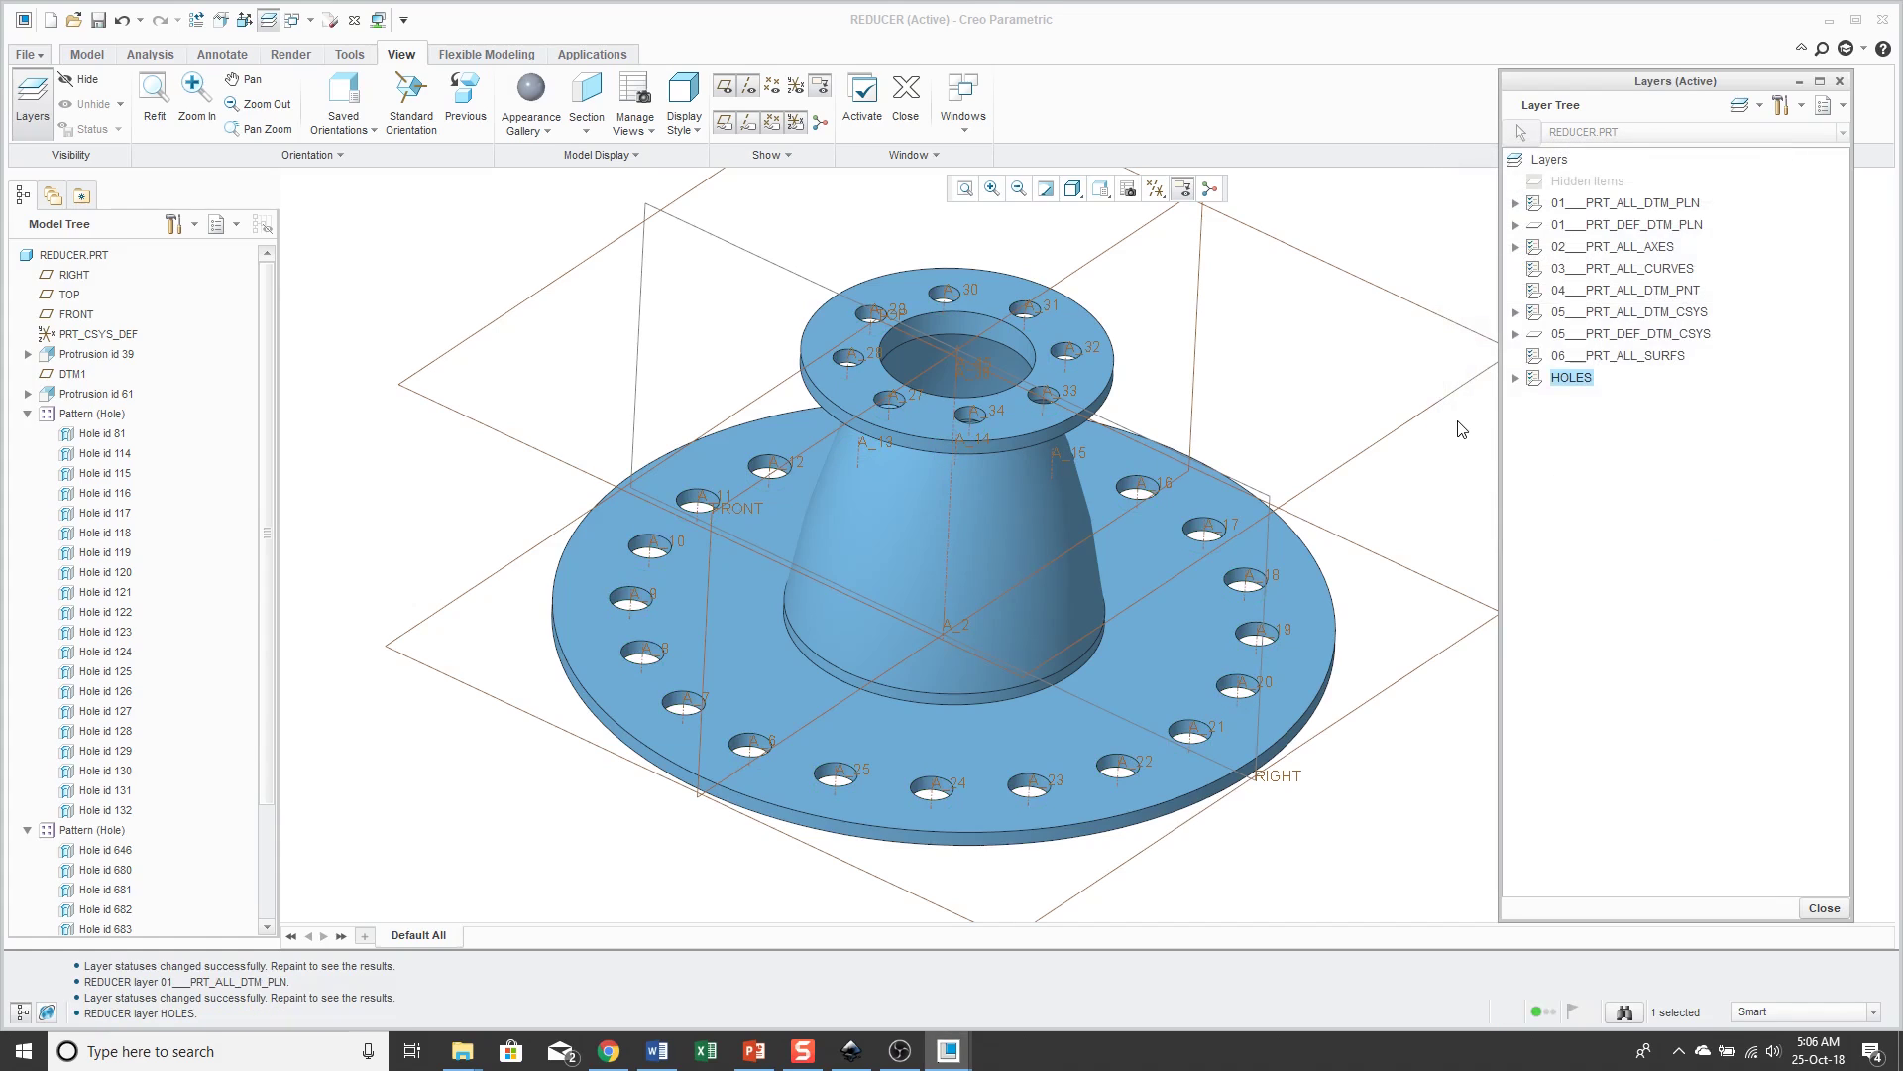
pyautogui.click(1516, 378)
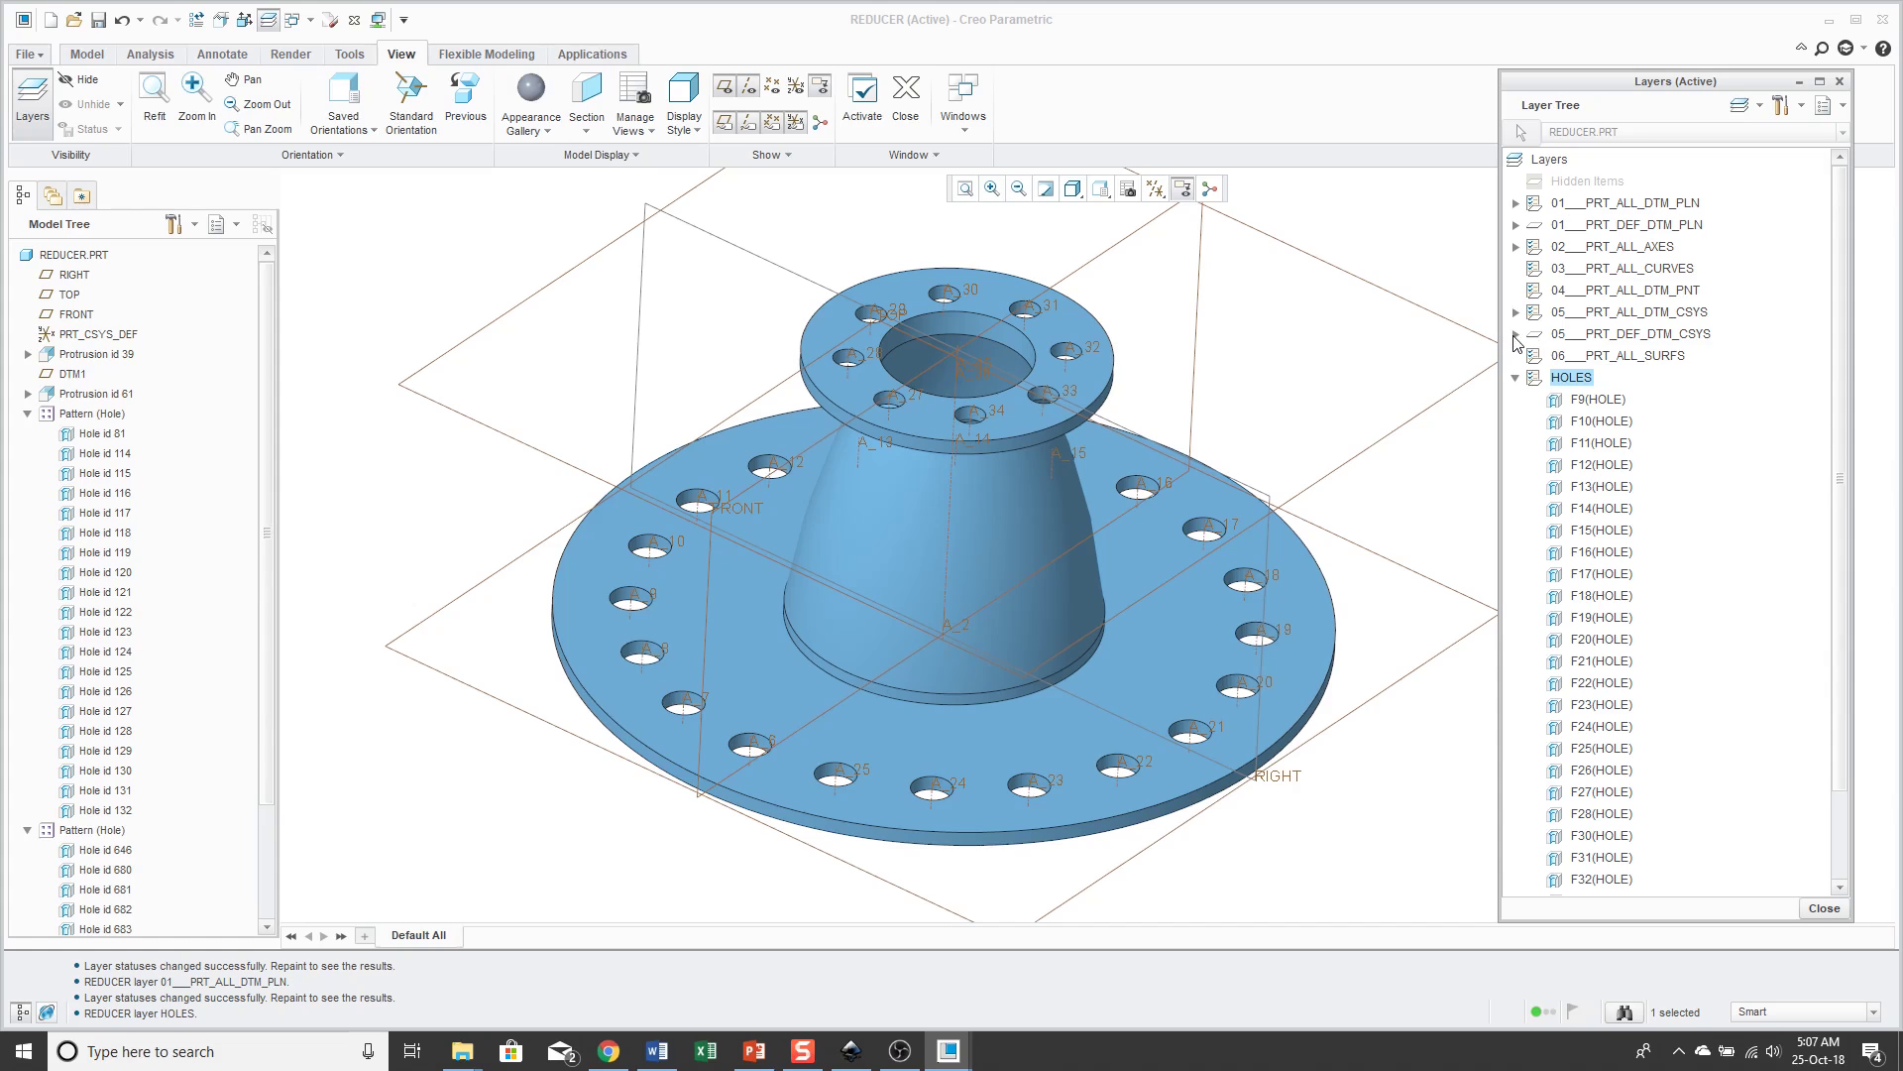
pyautogui.click(1515, 335)
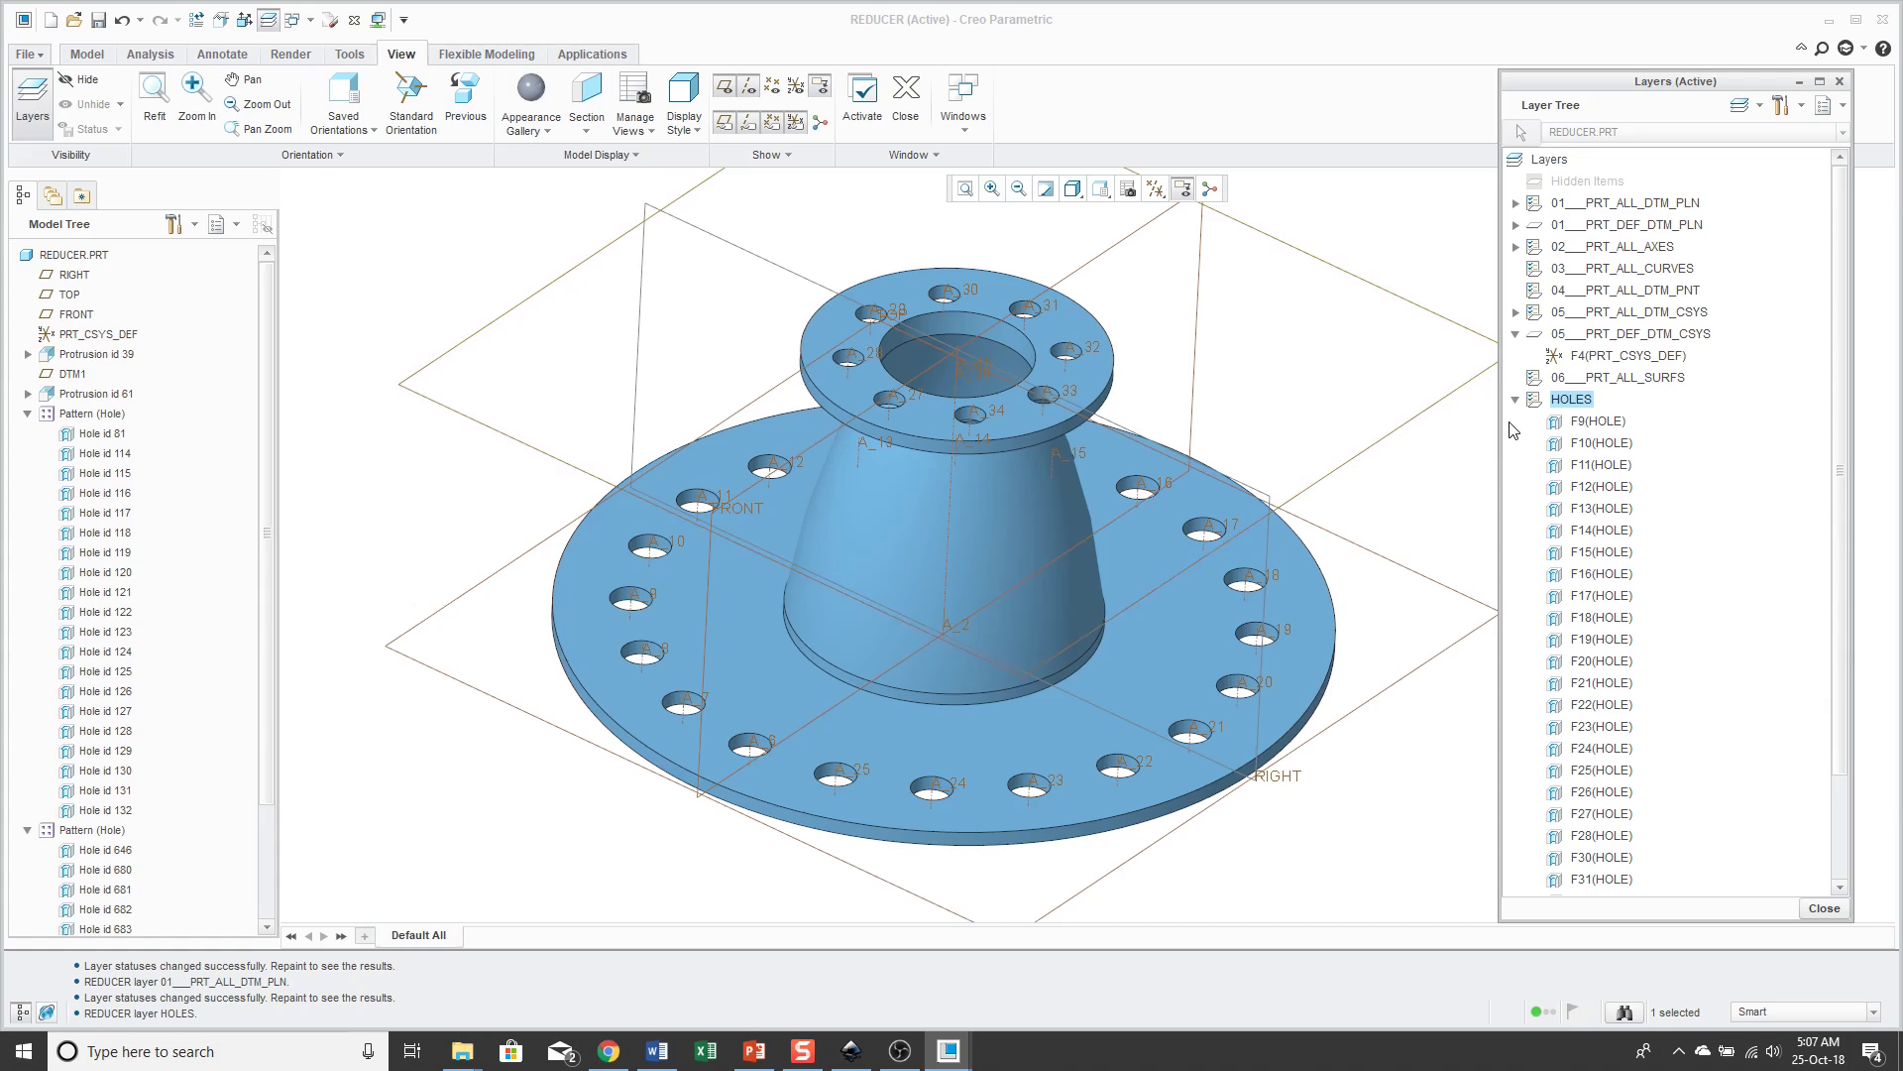
# Step: Hide the HOLES layer and return the reducer to standard orientation
pyautogui.rightClick(1576, 403)
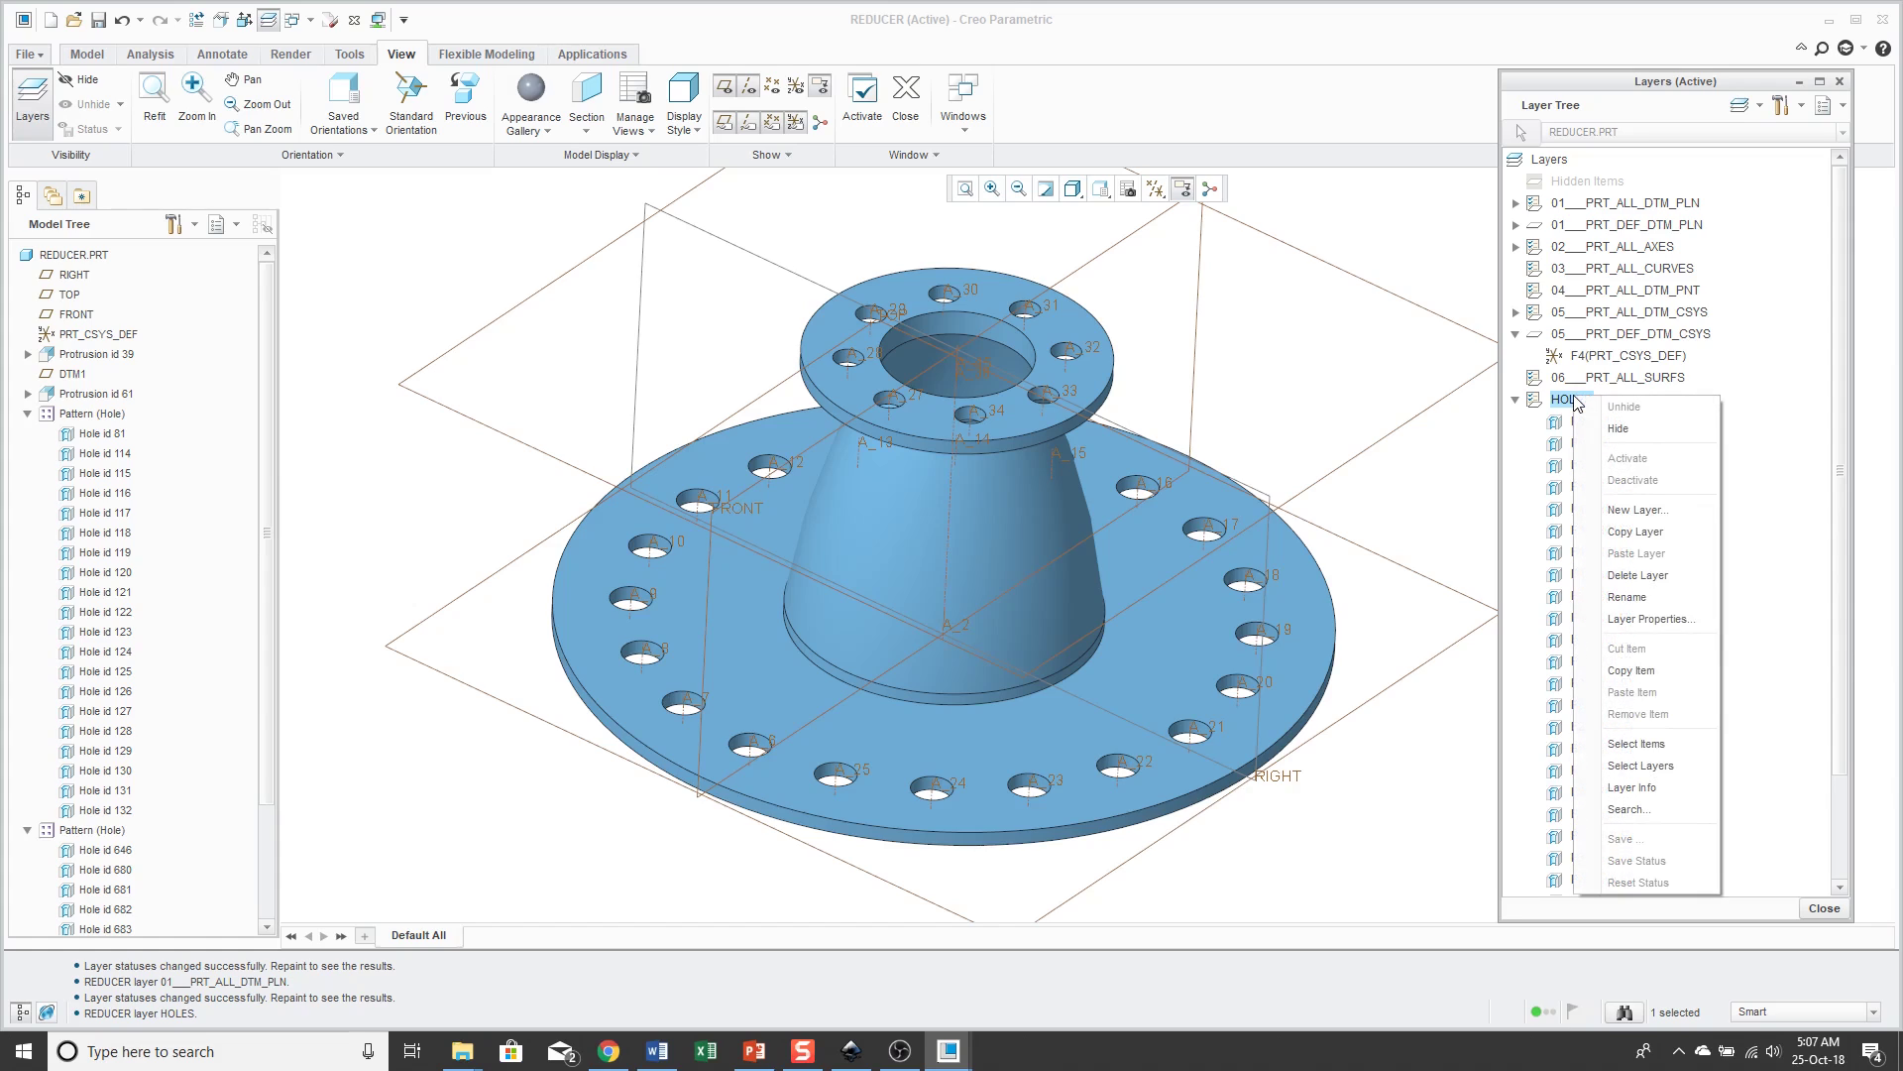
pyautogui.click(1618, 428)
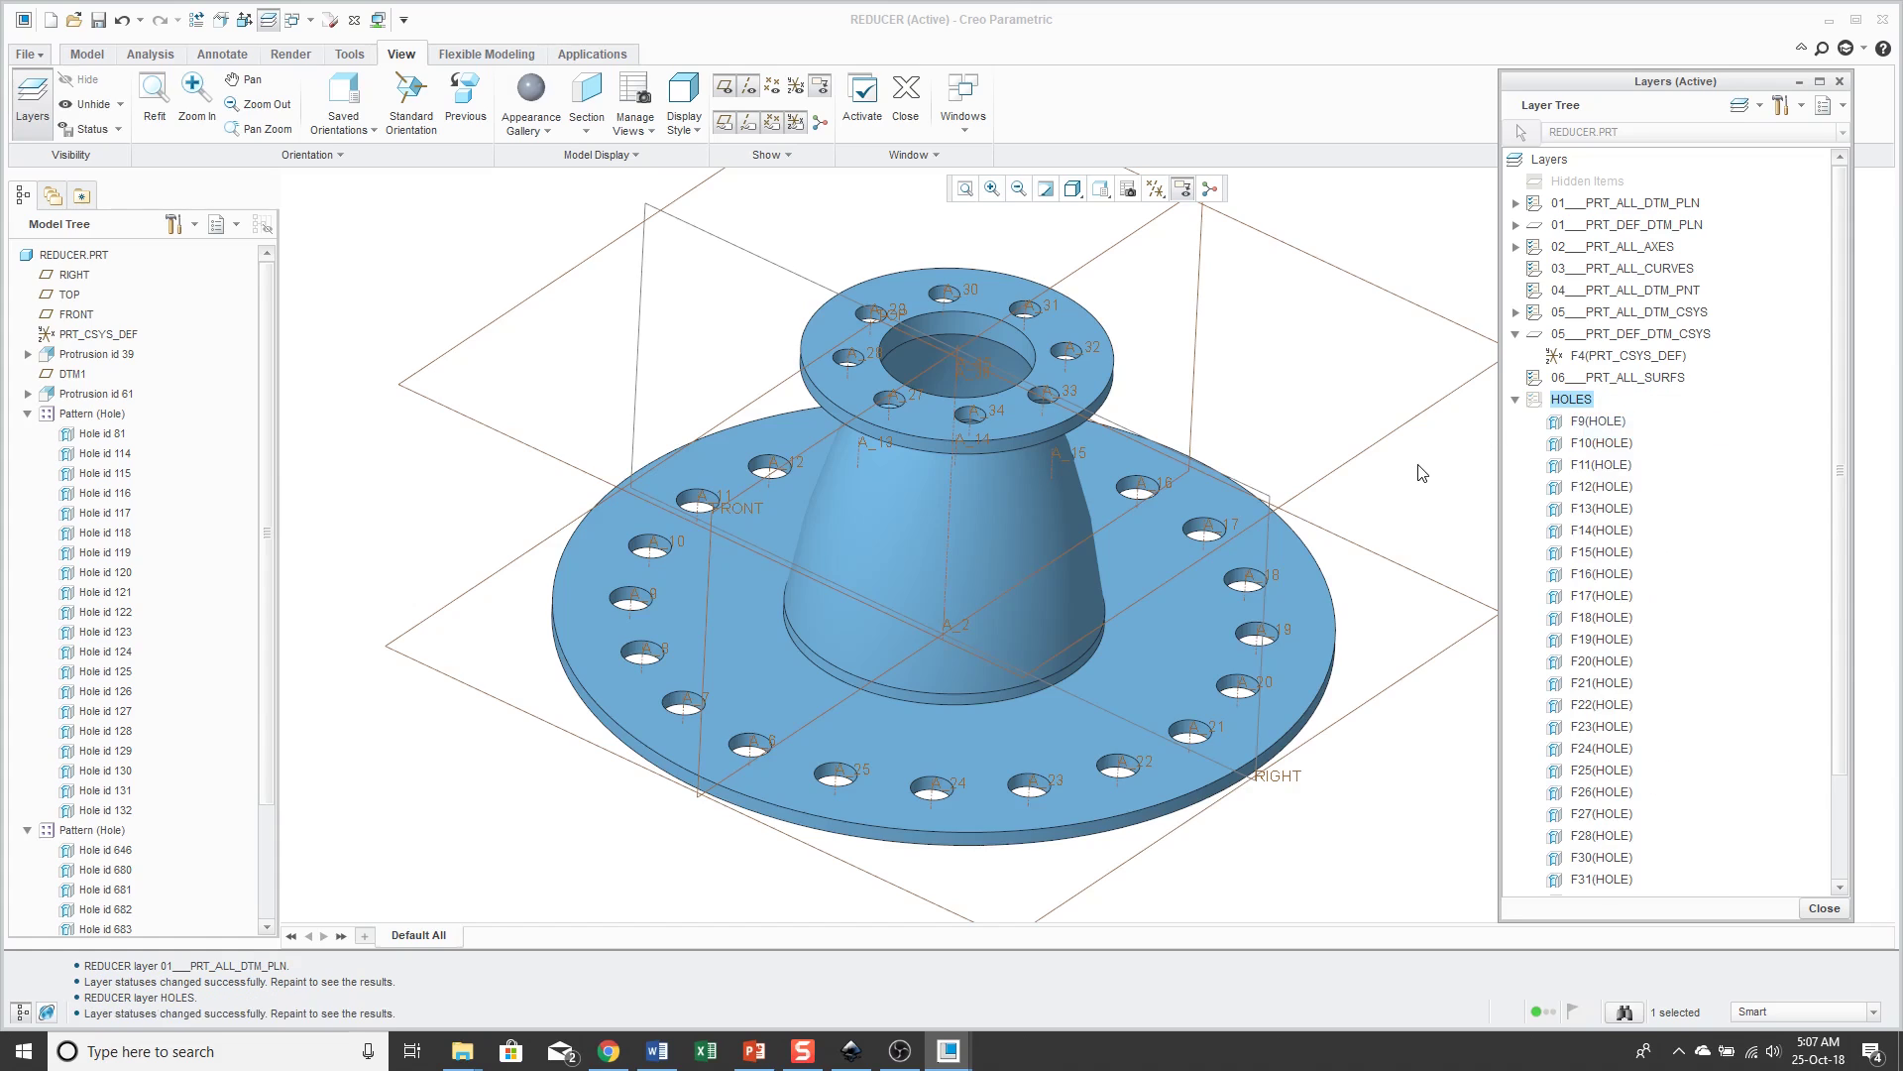
pyautogui.hotkey('ctrl', 'd')
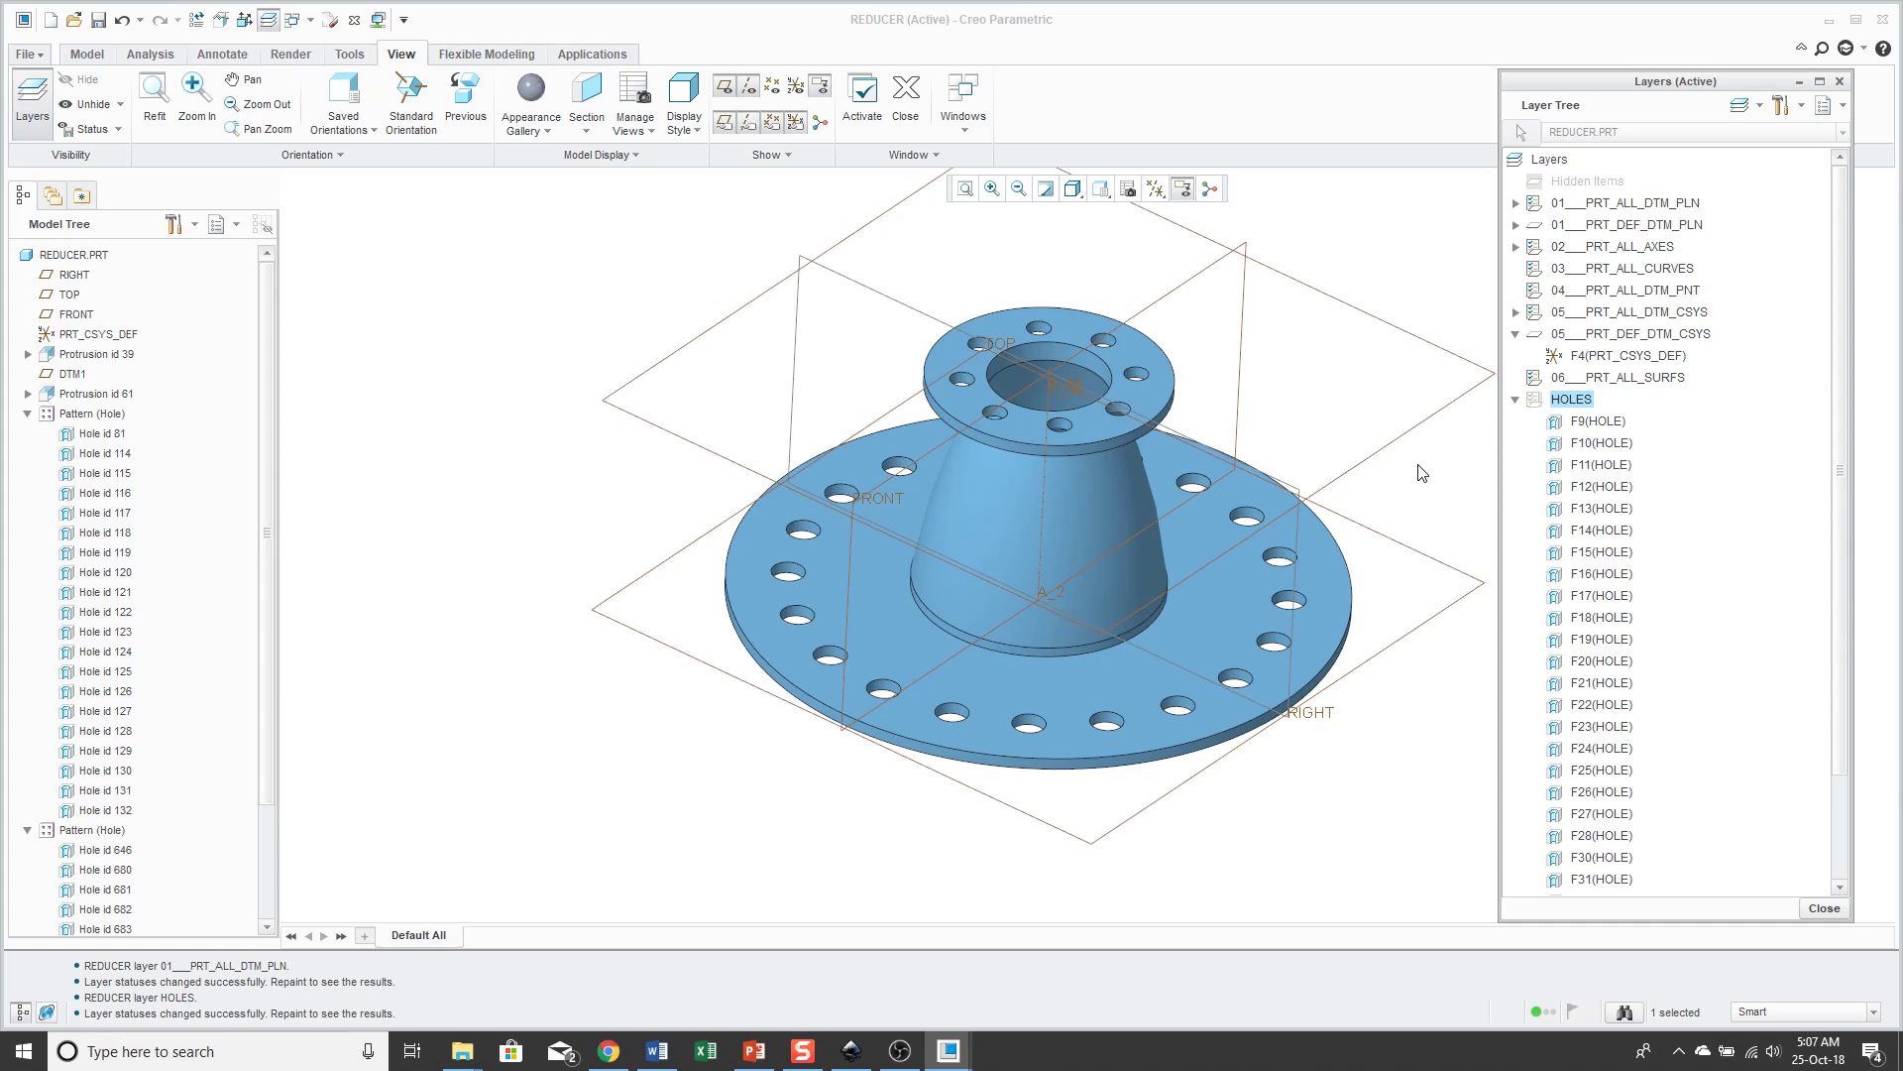
# Step: Unhide the HOLES layer and zoom in on the flange's hole axes
pyautogui.rightClick(1583, 399)
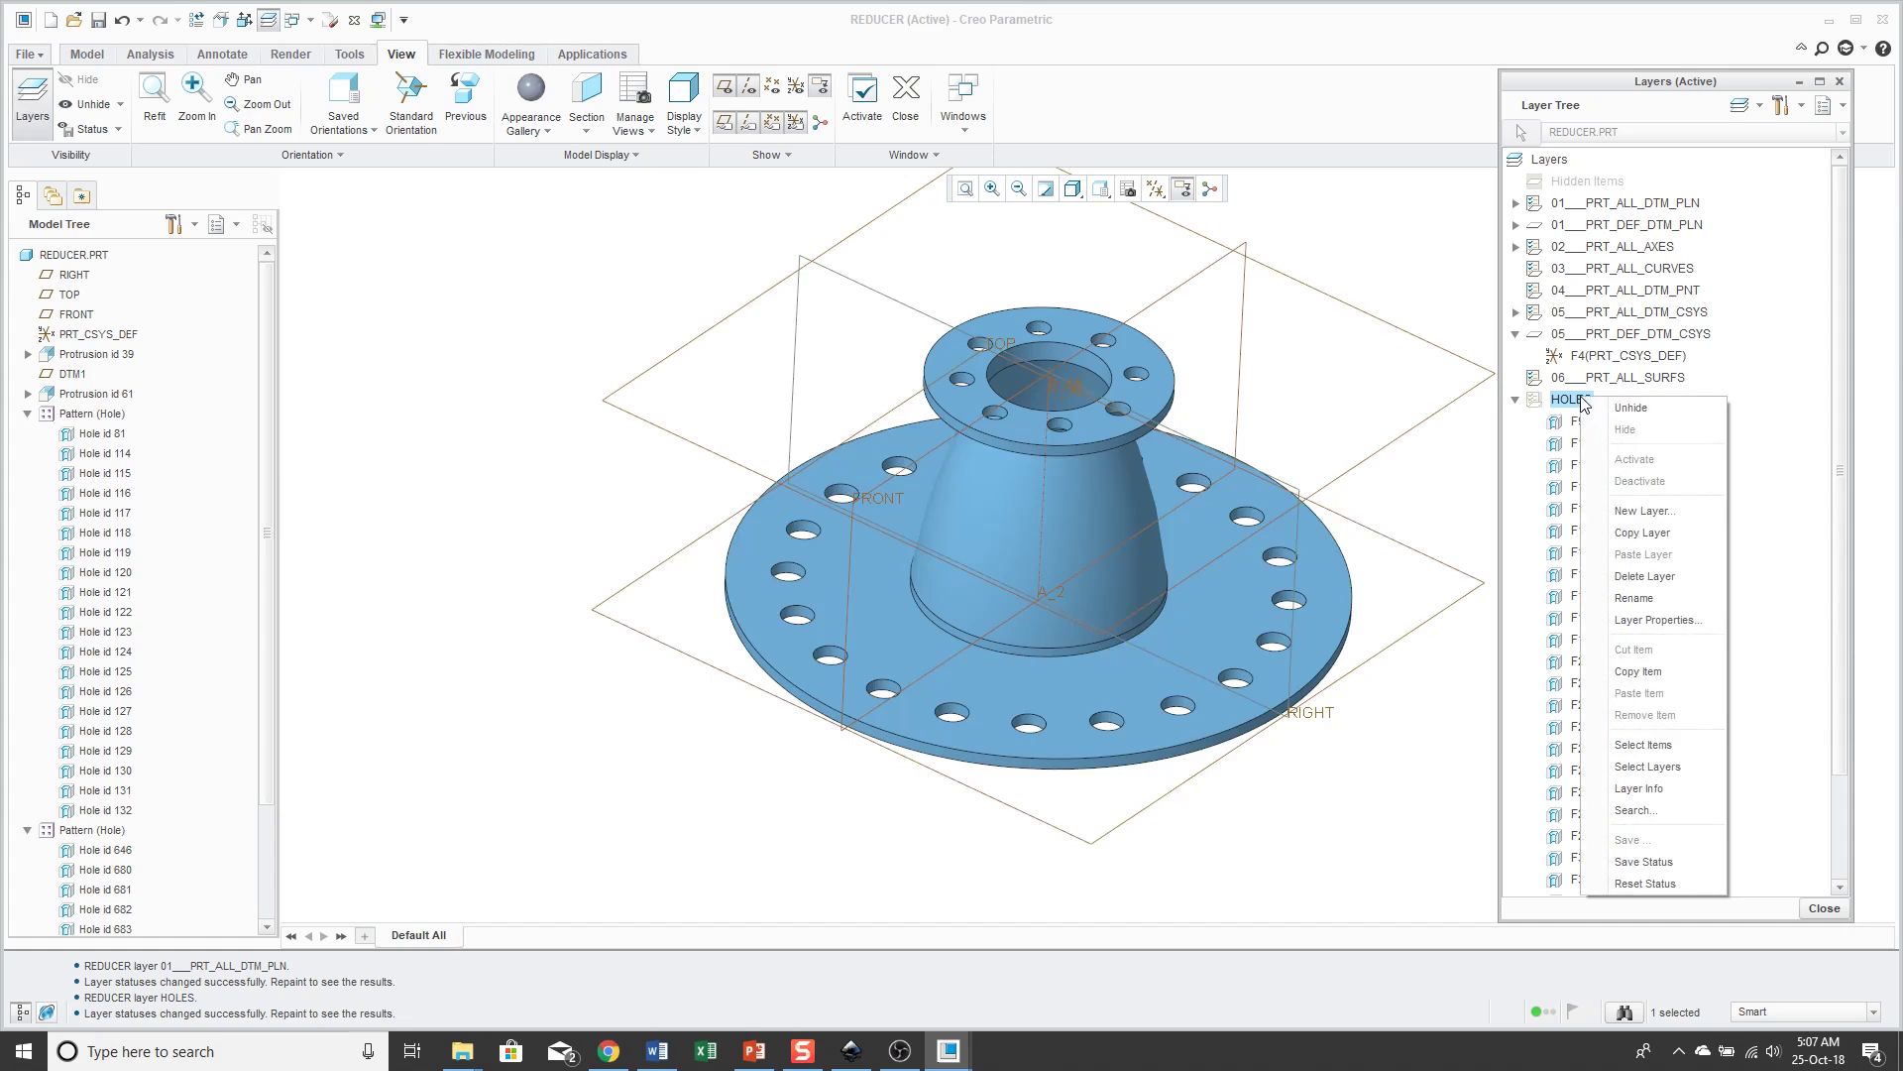
pyautogui.click(1634, 409)
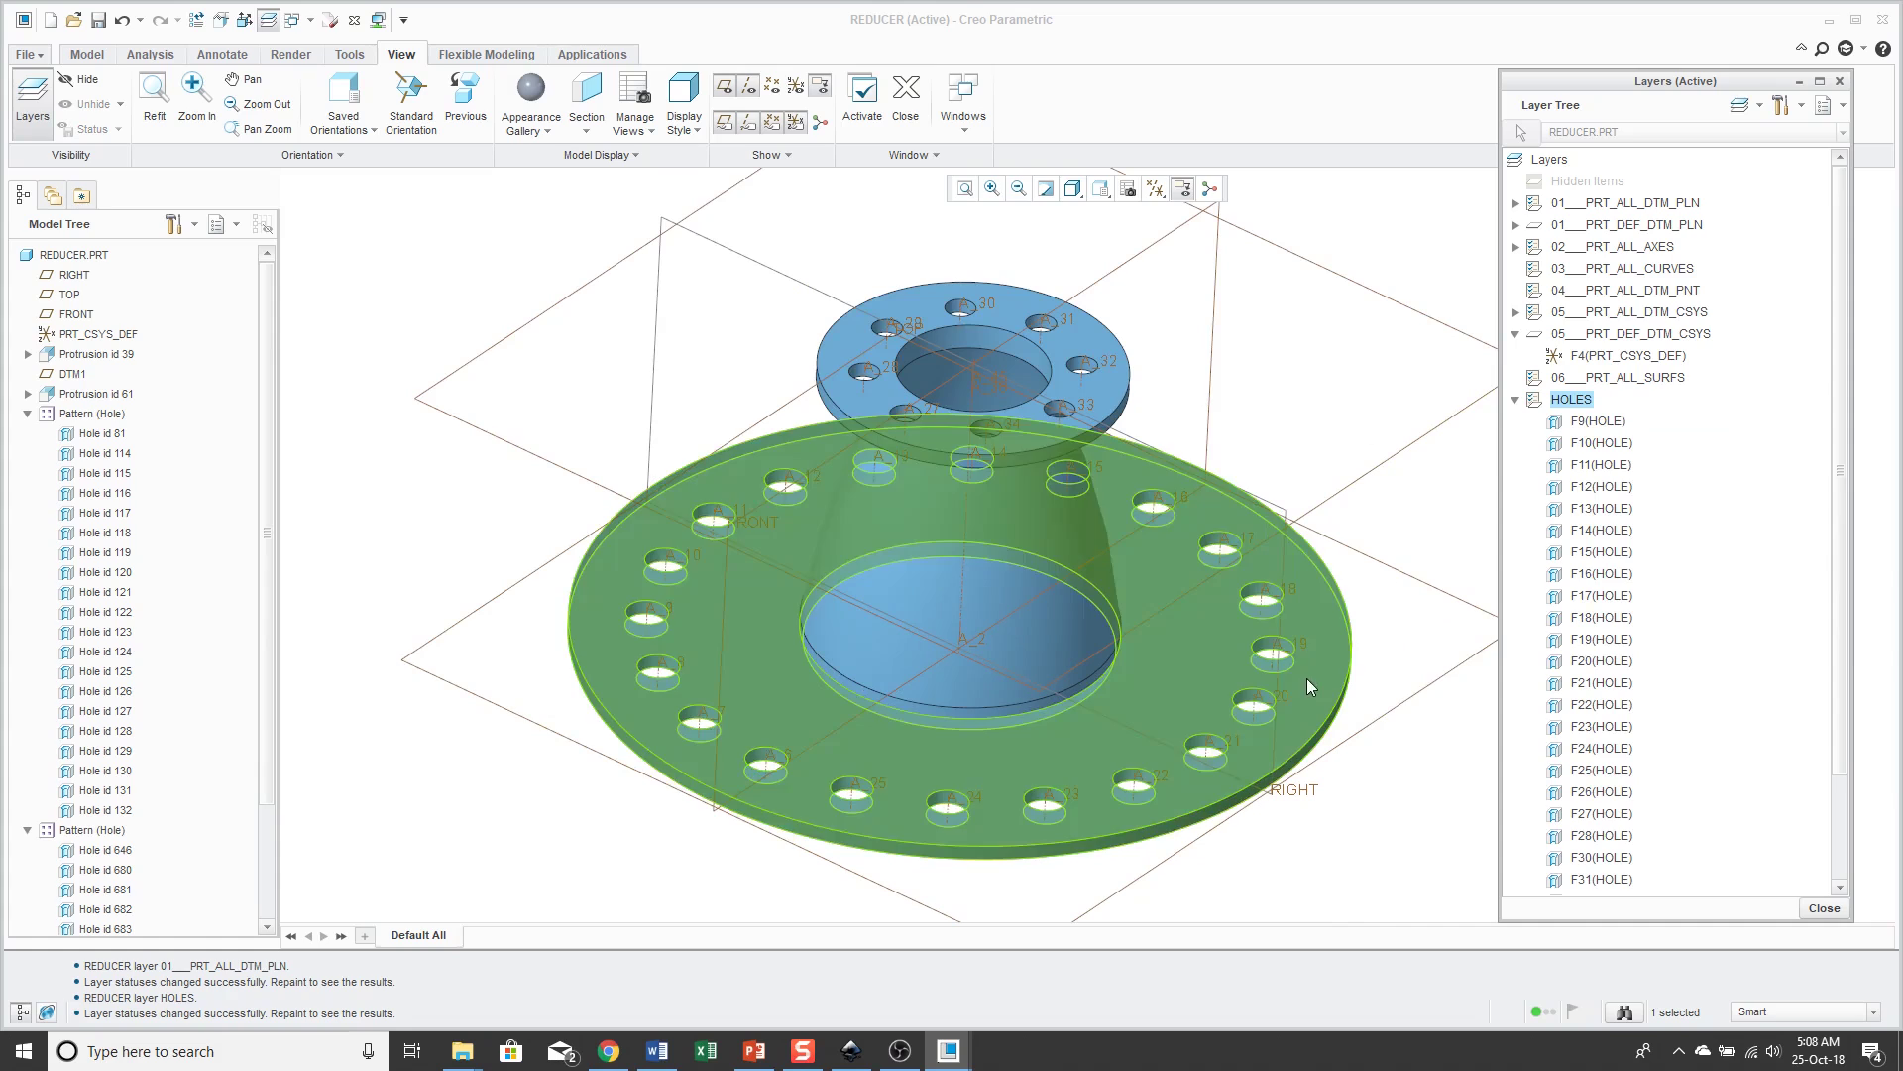
pyautogui.scroll(5, 1307, 679)
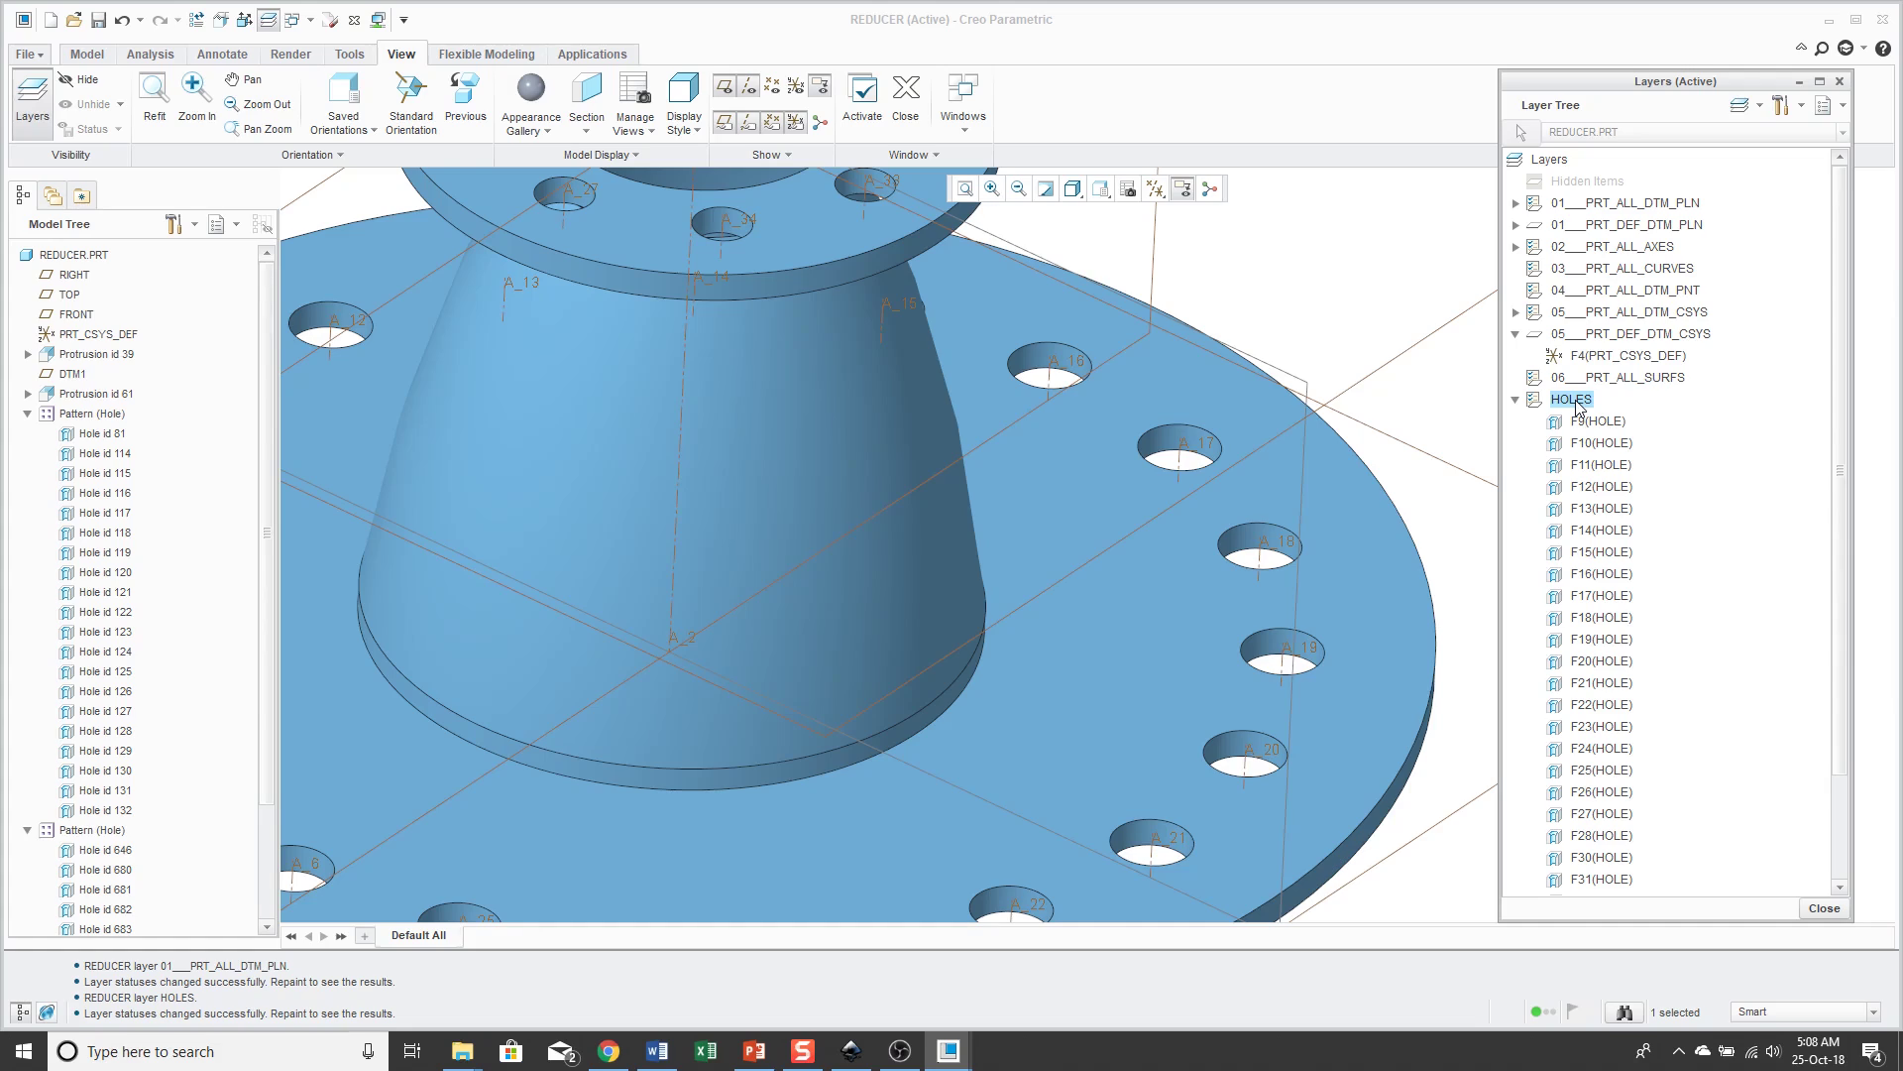
# Step: Unhide the HOLES layer, collapse its feature list, and restore the standard orientation
pyautogui.rightClick(1577, 407)
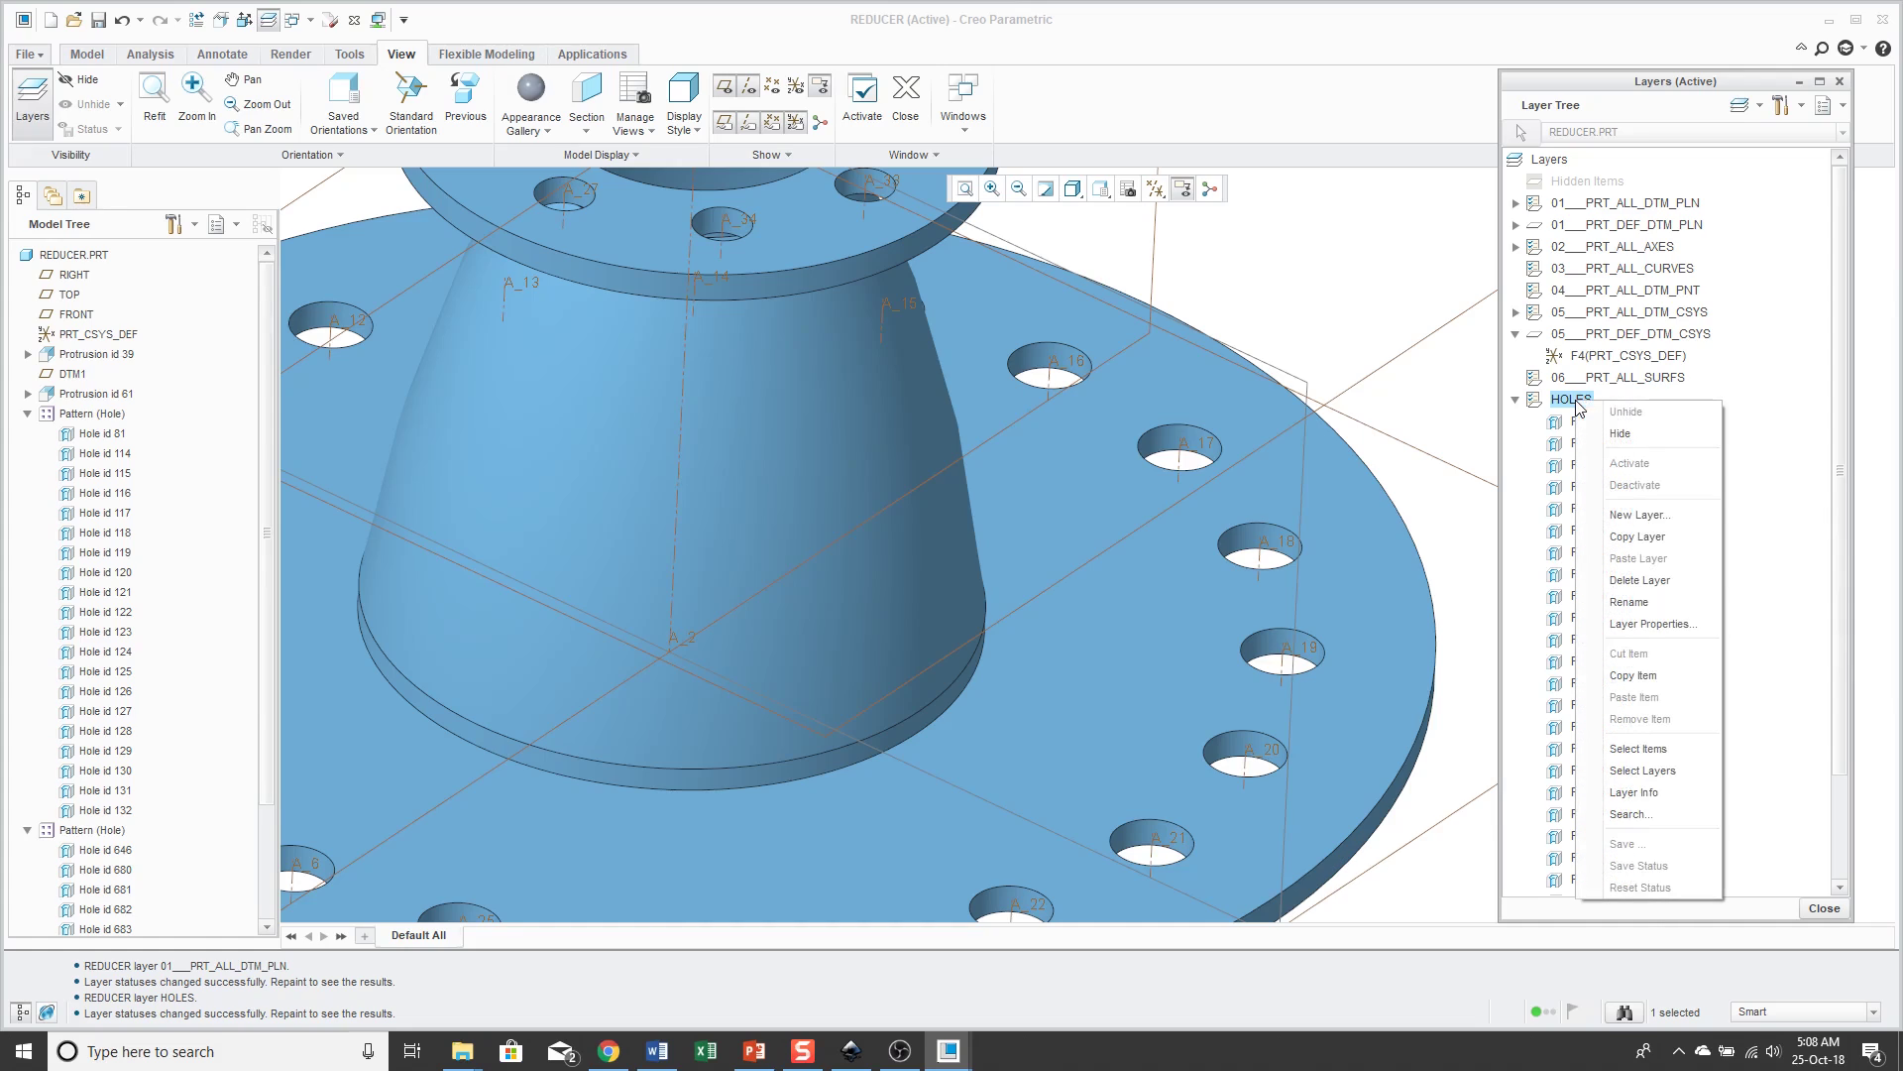
pyautogui.click(1618, 440)
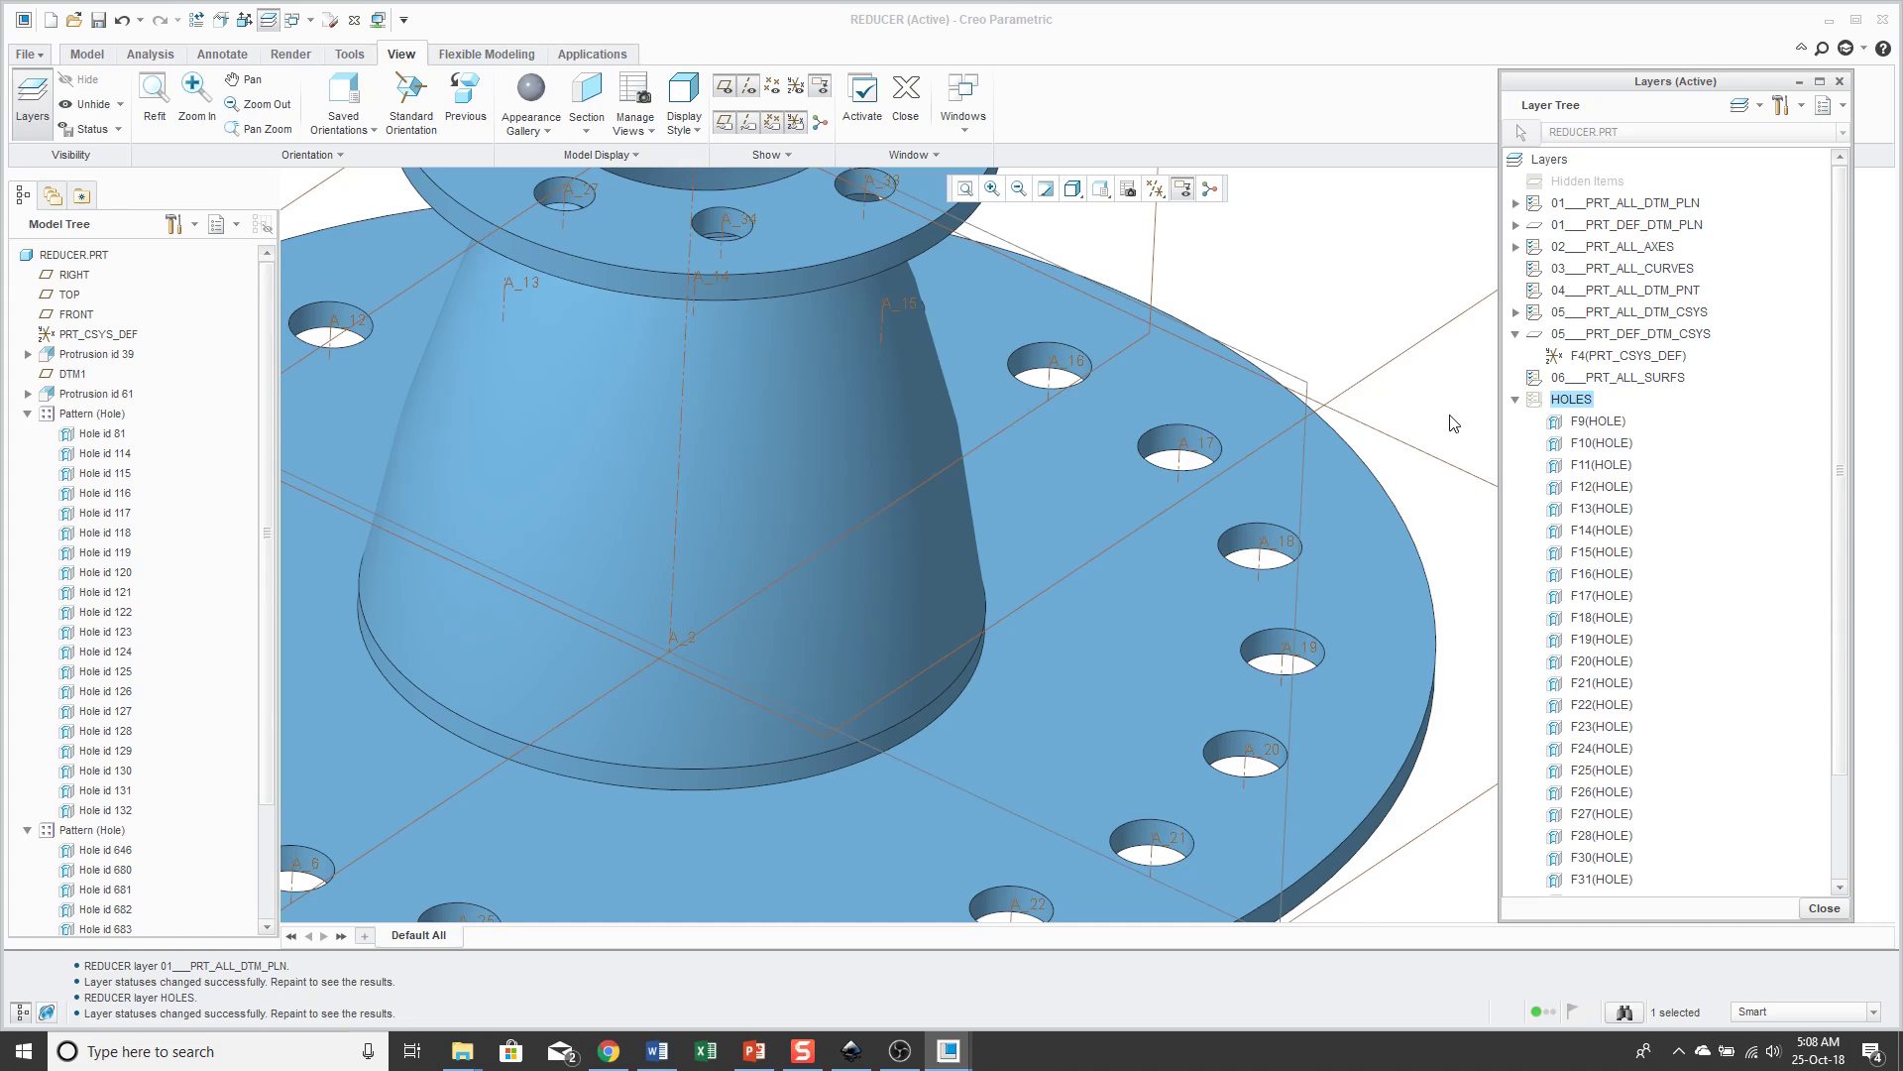
pyautogui.scroll(2, 1454, 423)
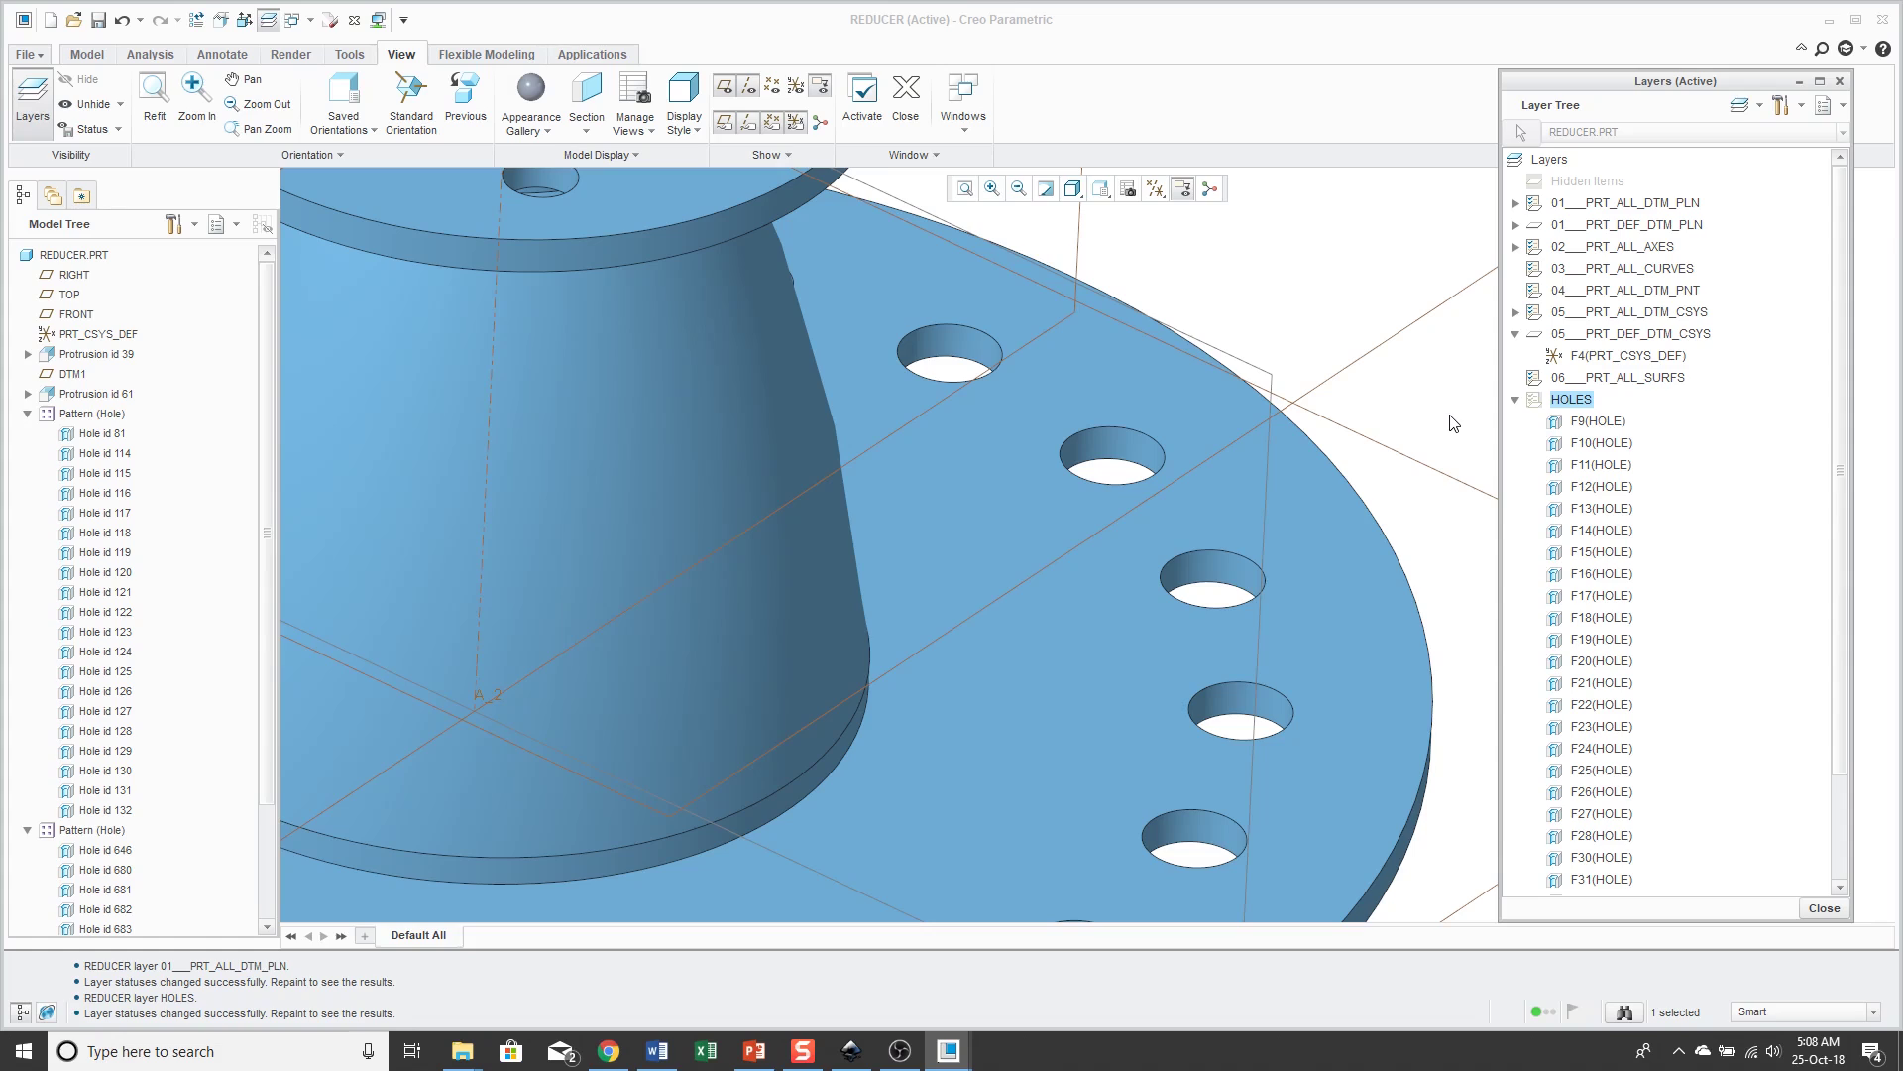
pyautogui.click(1516, 399)
pyautogui.hotkey('ctrl', 'd')
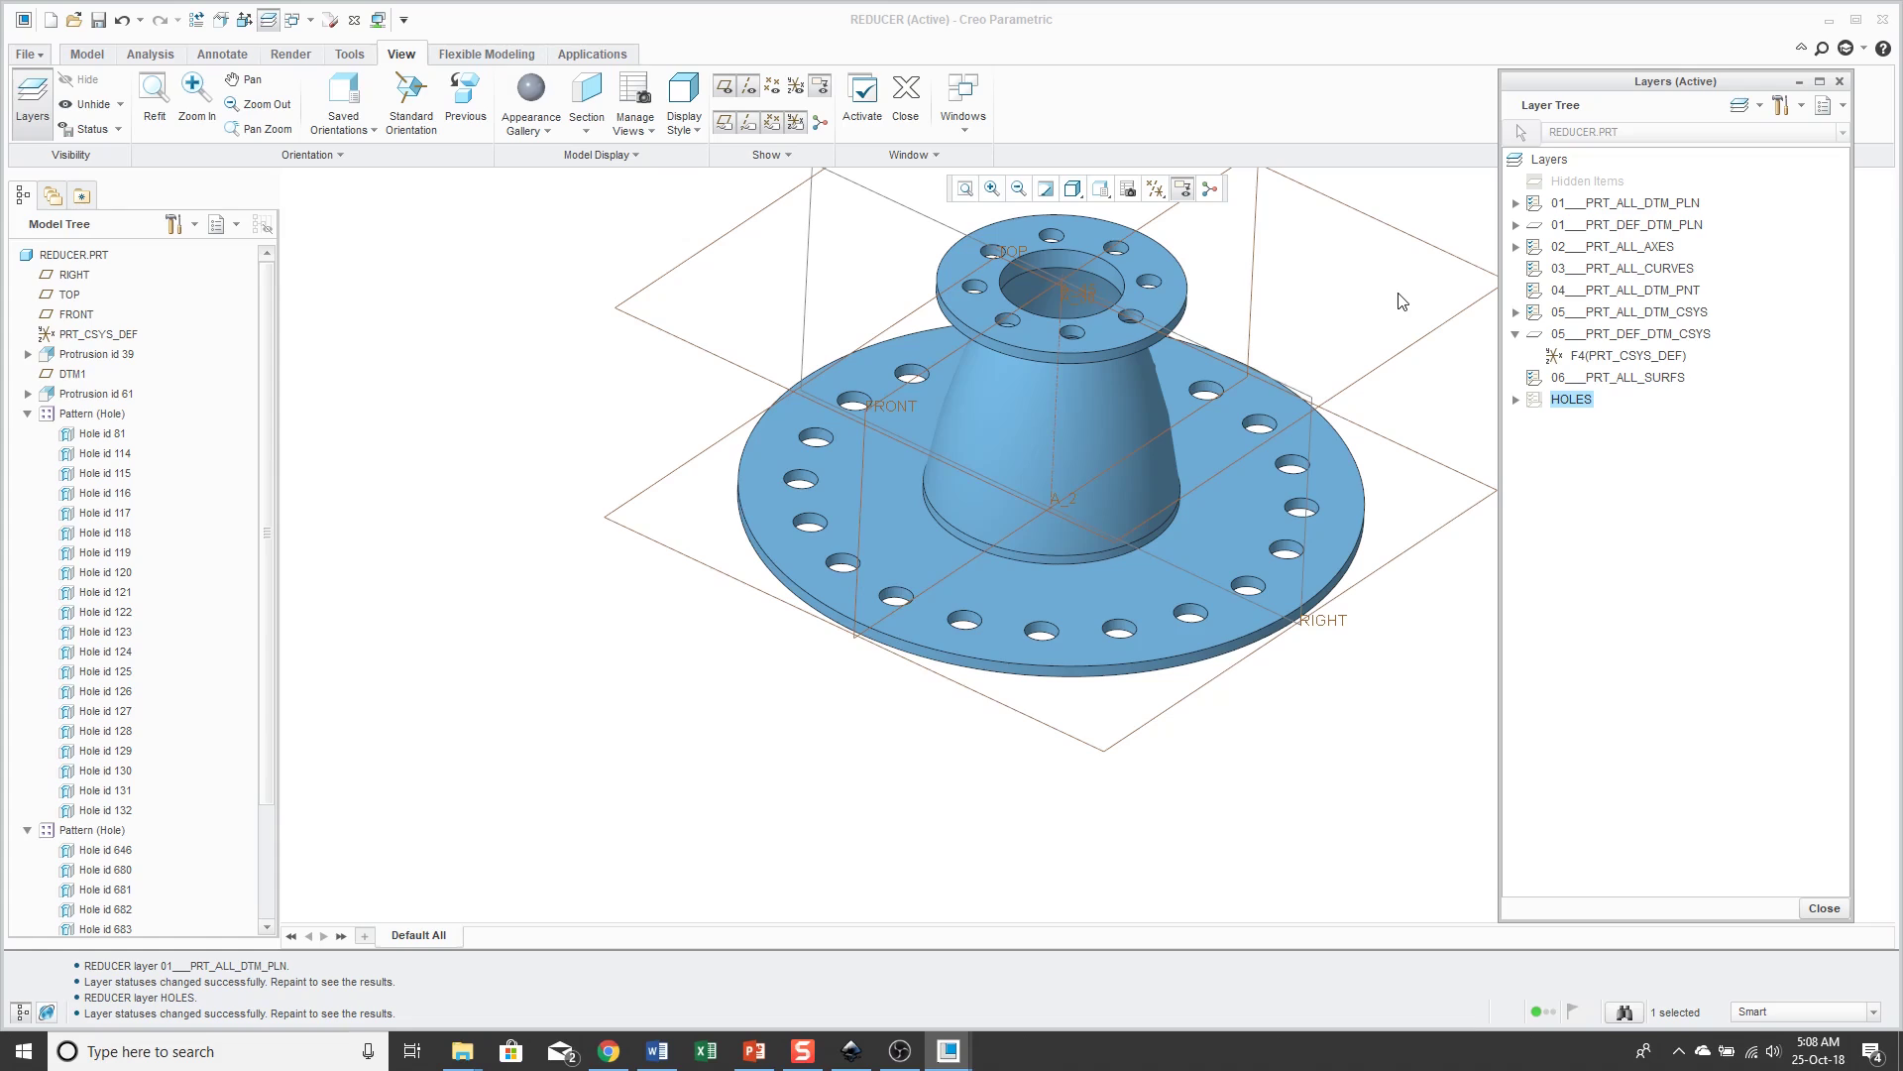
# Step: Create a new layer named solid_geom and set it to be defined by rules
pyautogui.rightClick(1543, 460)
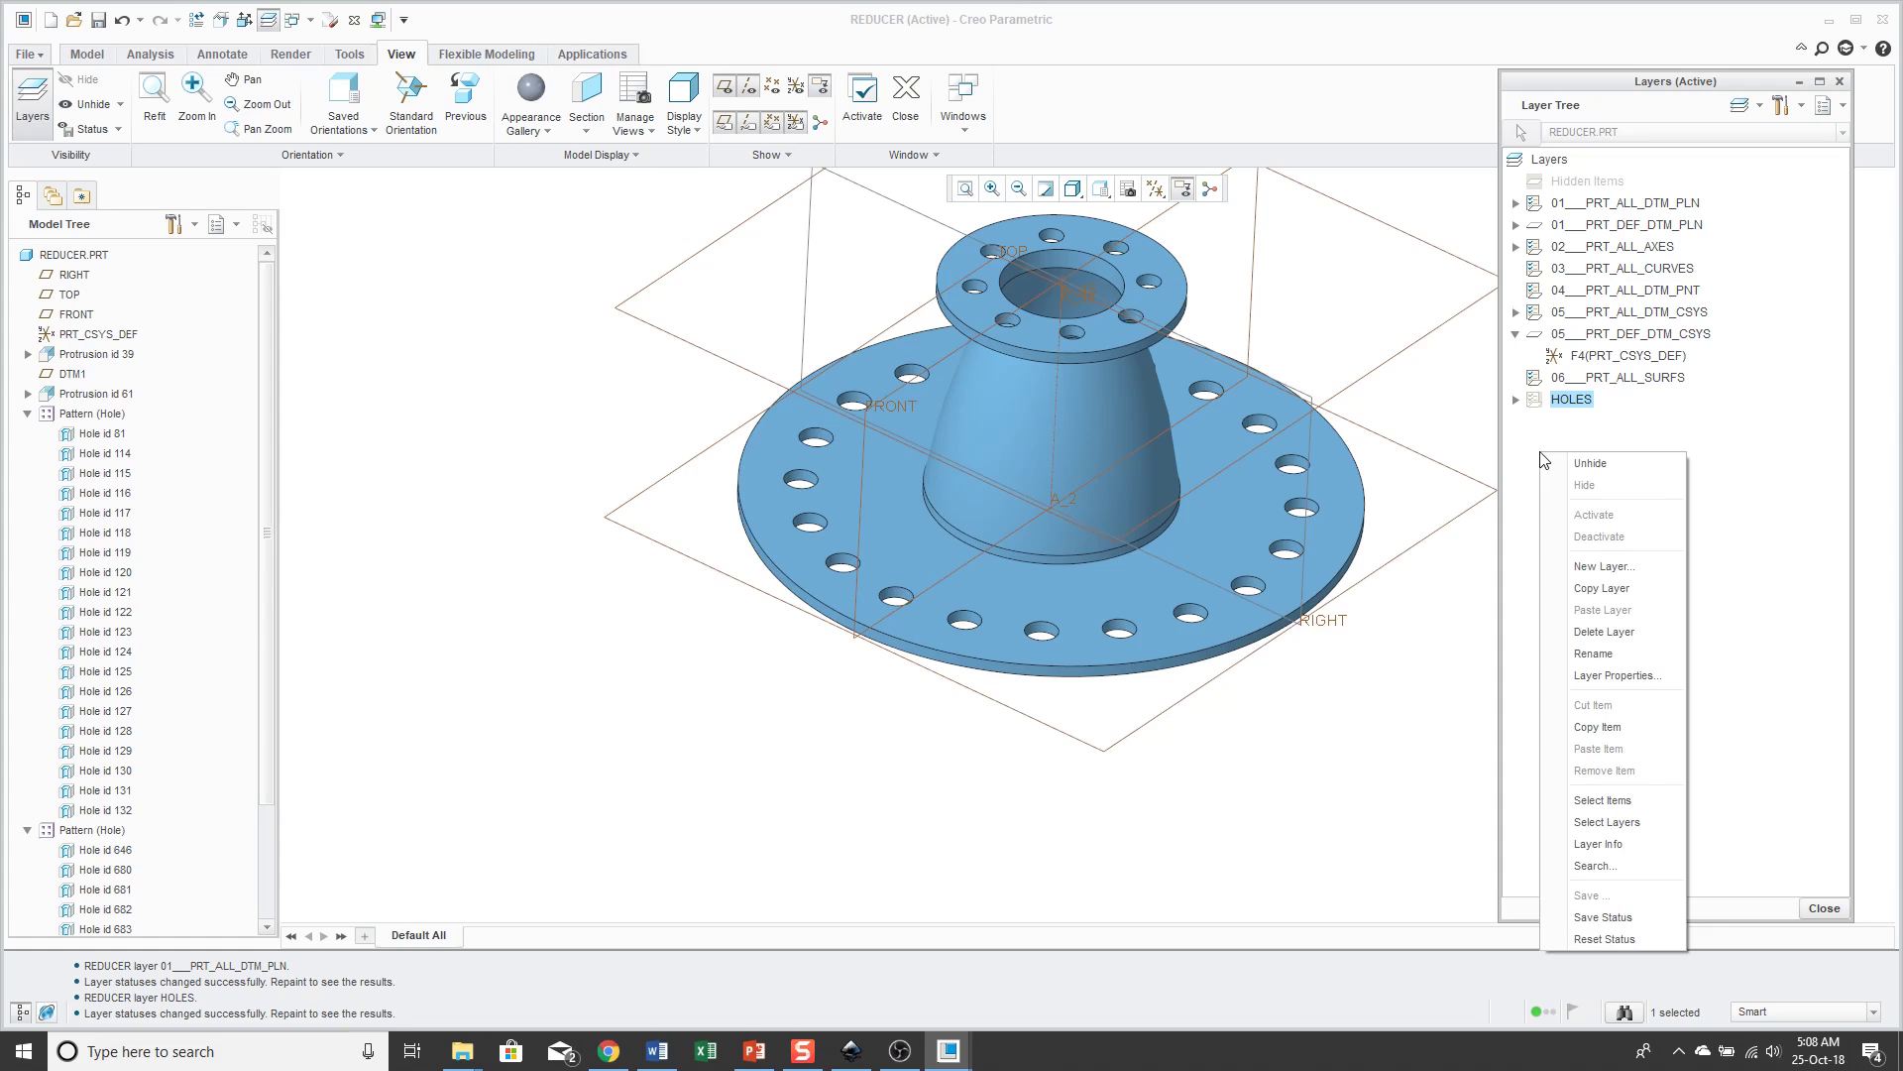
pyautogui.click(1631, 567)
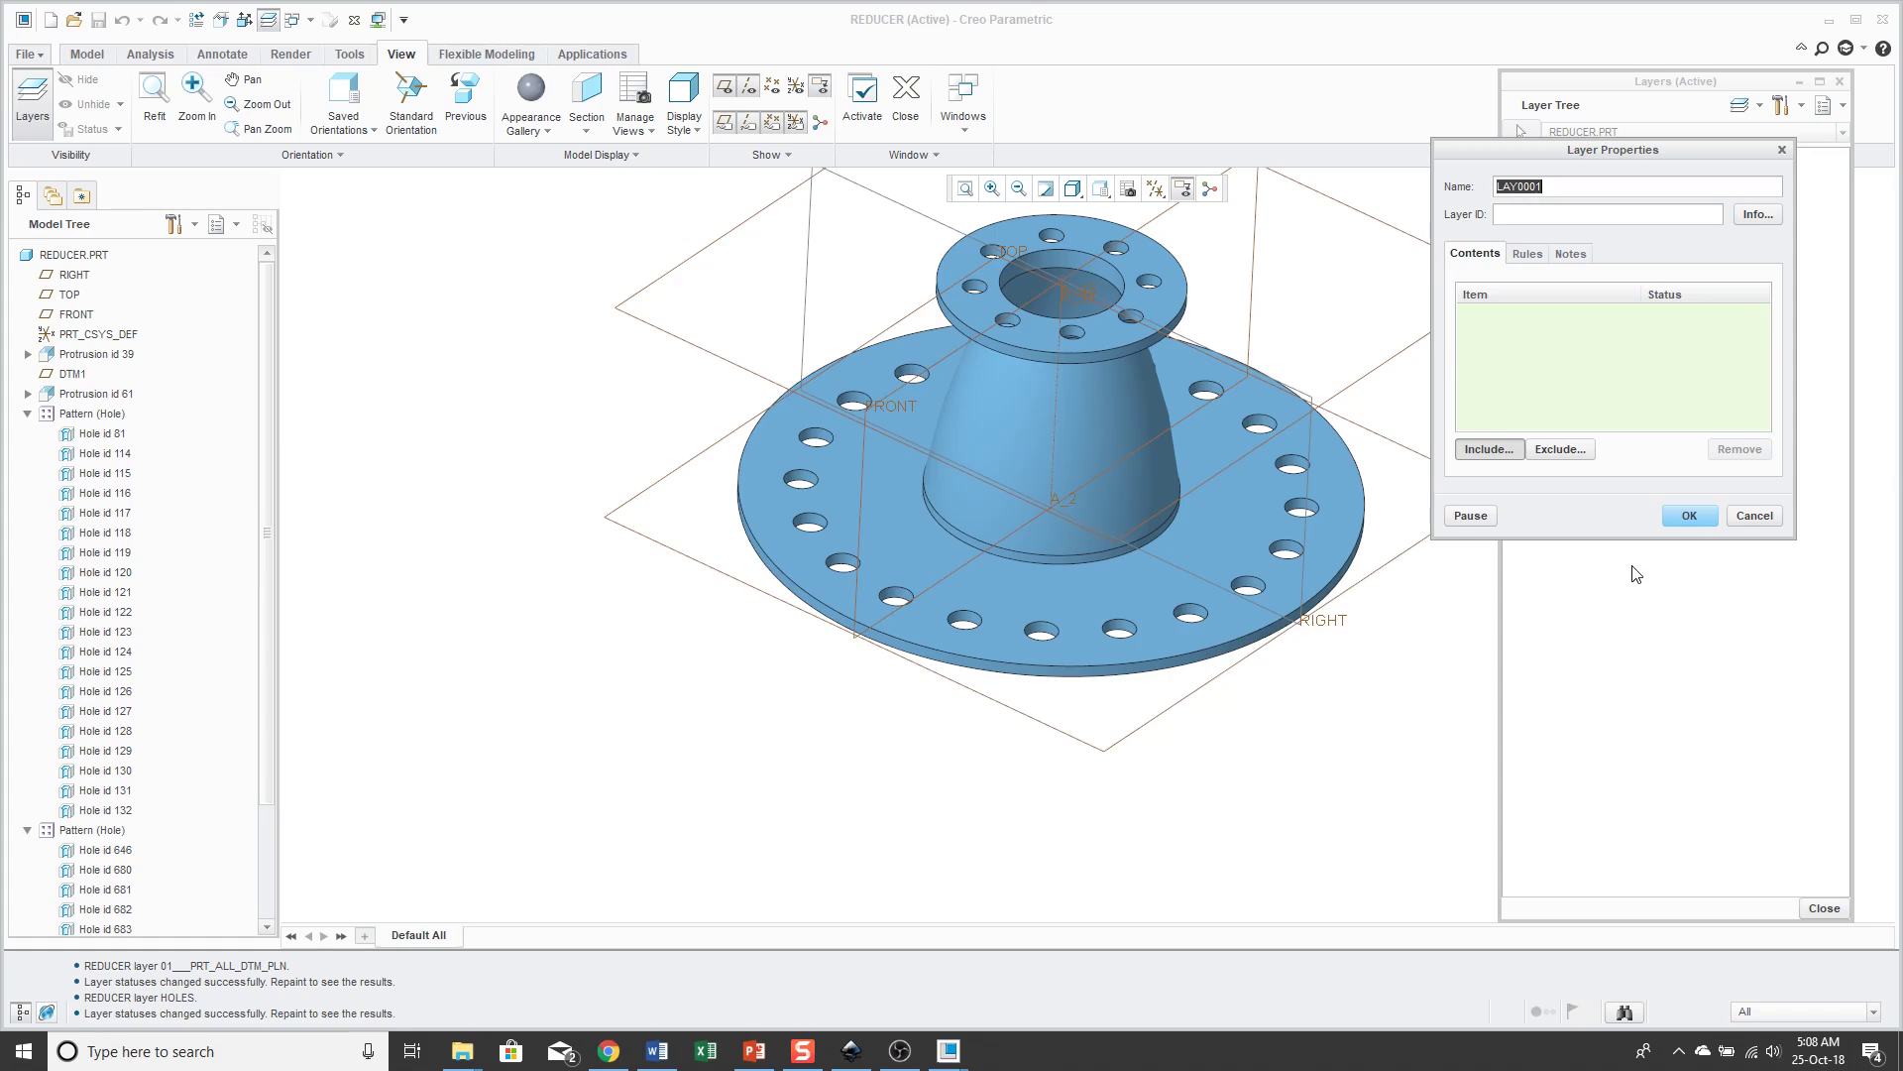
pyautogui.write('solid_geom')
pyautogui.click(1535, 256)
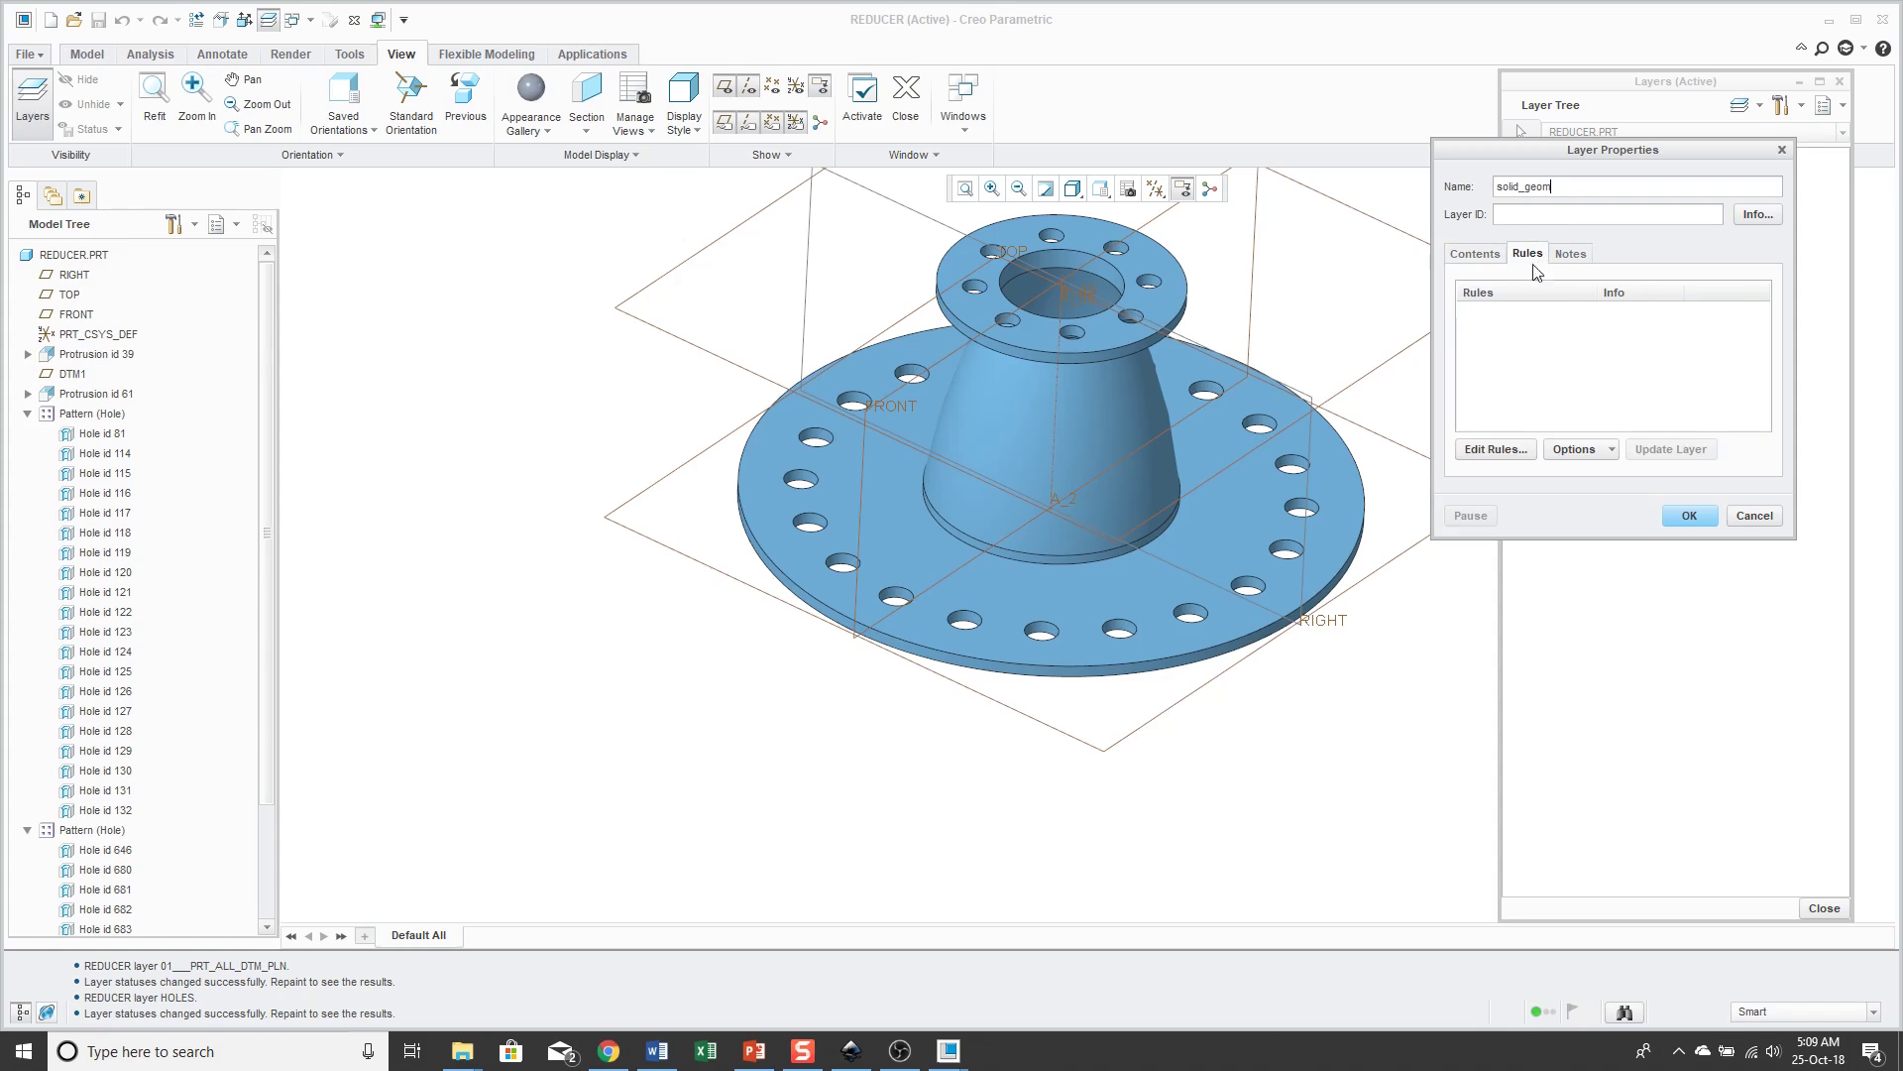
pyautogui.click(1581, 461)
pyautogui.click(1602, 515)
pyautogui.click(1588, 454)
pyautogui.click(1589, 478)
# Step: Add an All Entities rule for Solid Geometry, preview it, and finish the SOLID_GEOM layer
pyautogui.click(1508, 451)
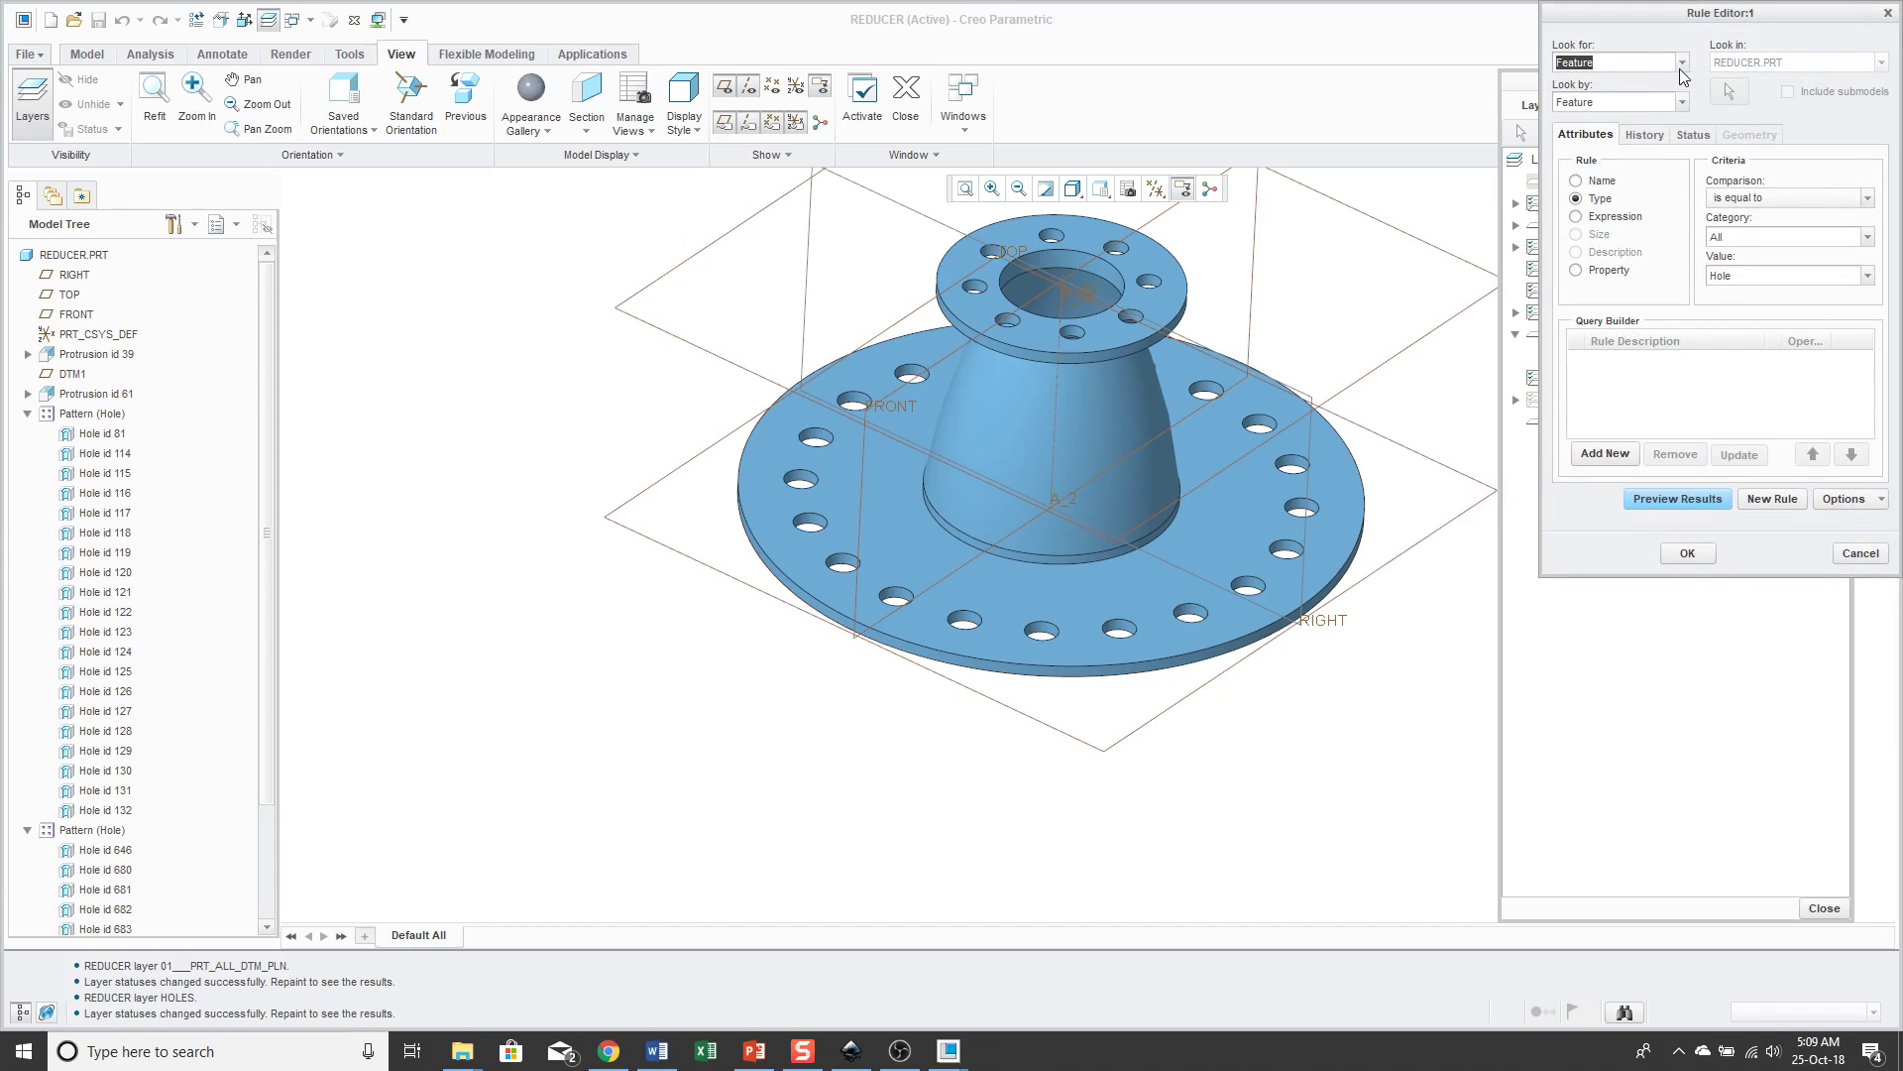
pyautogui.click(1683, 62)
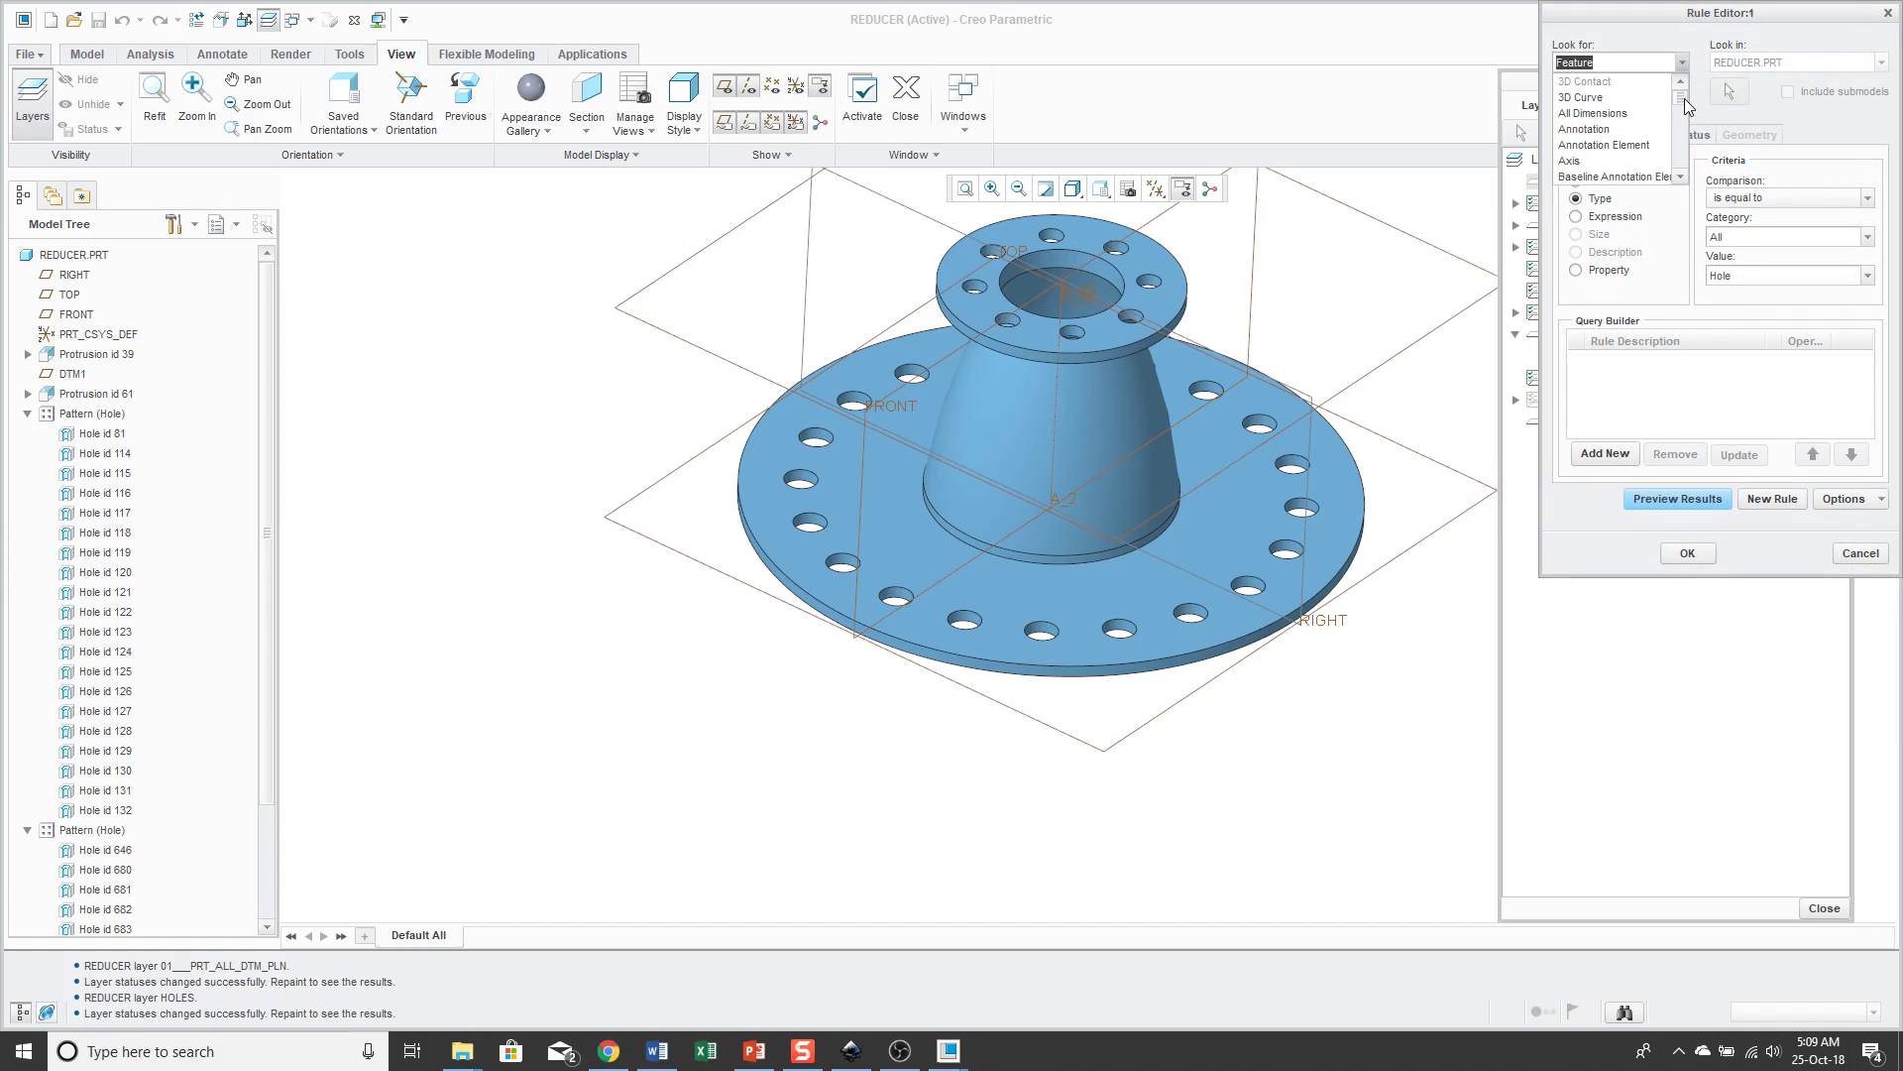
pyautogui.moveTo(1685, 116); pyautogui.dragTo(1688, 158)
pyautogui.scroll(-1, 1684, 155)
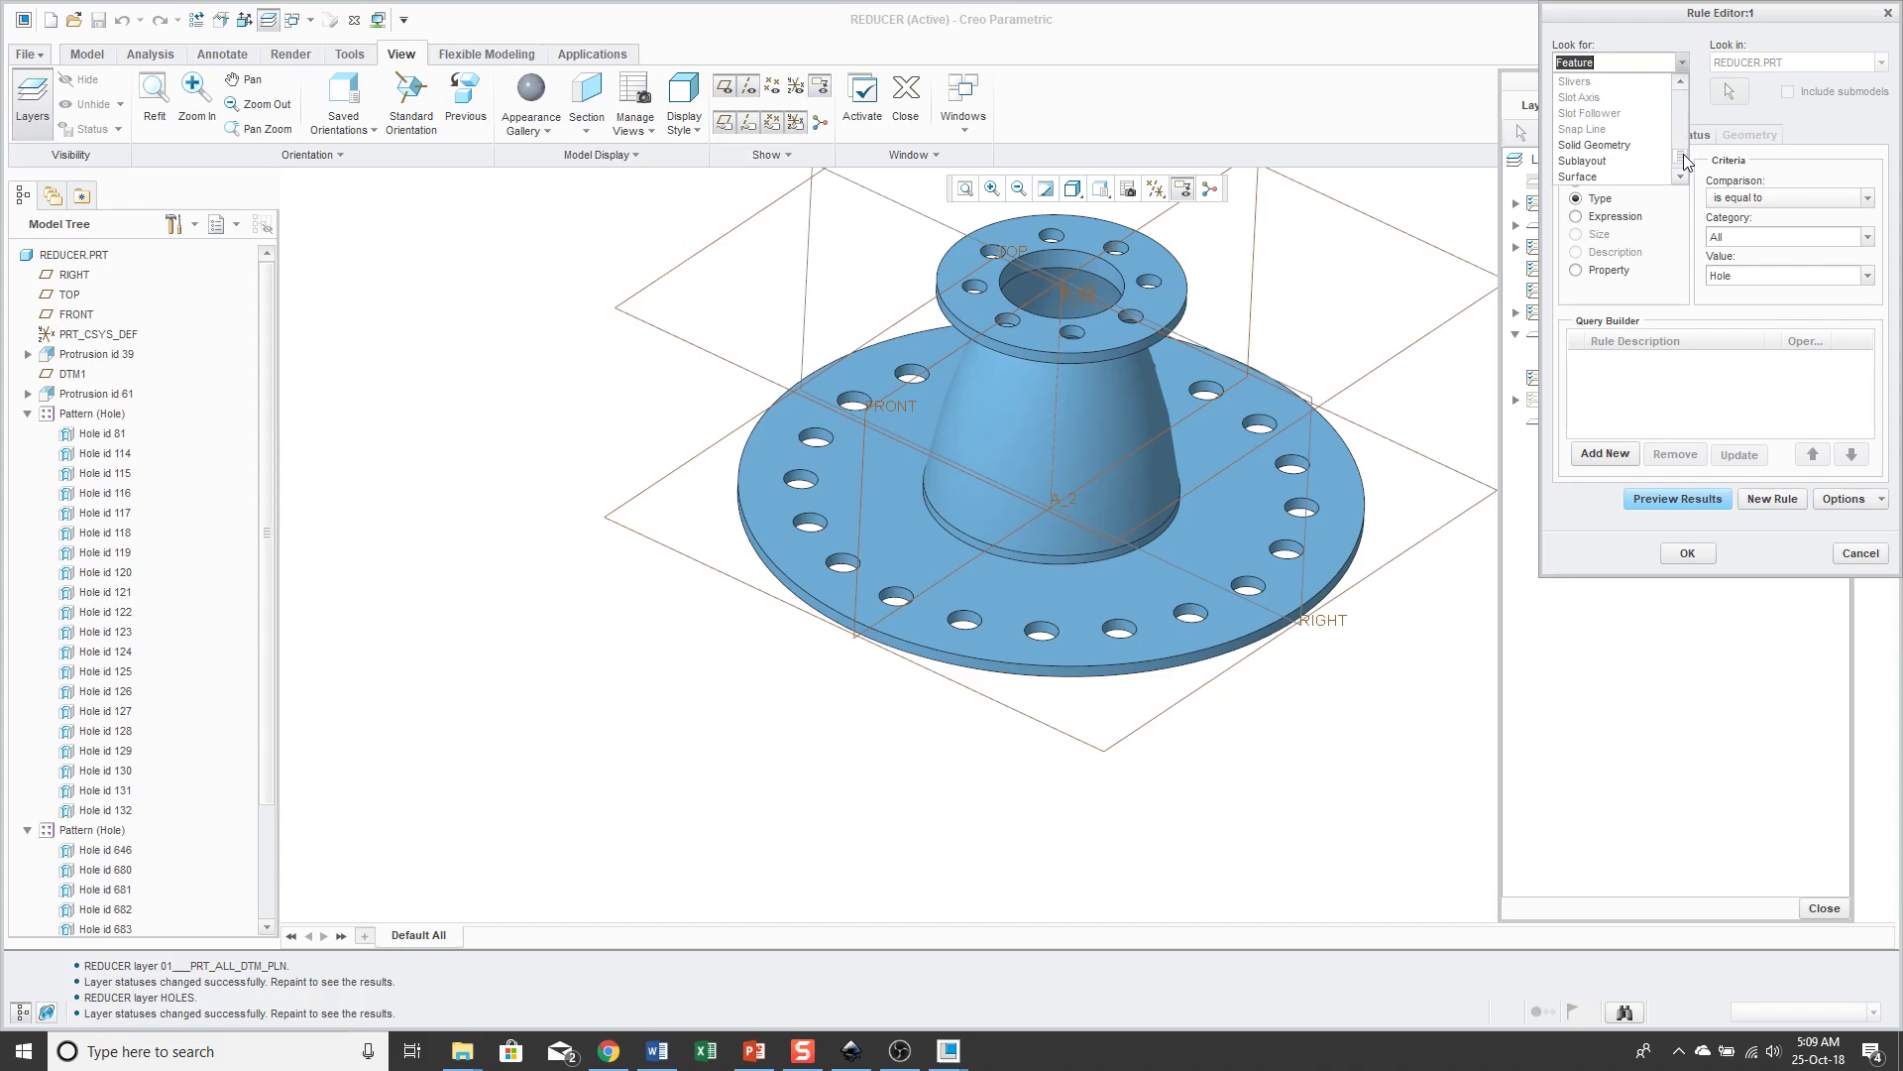
pyautogui.click(1612, 145)
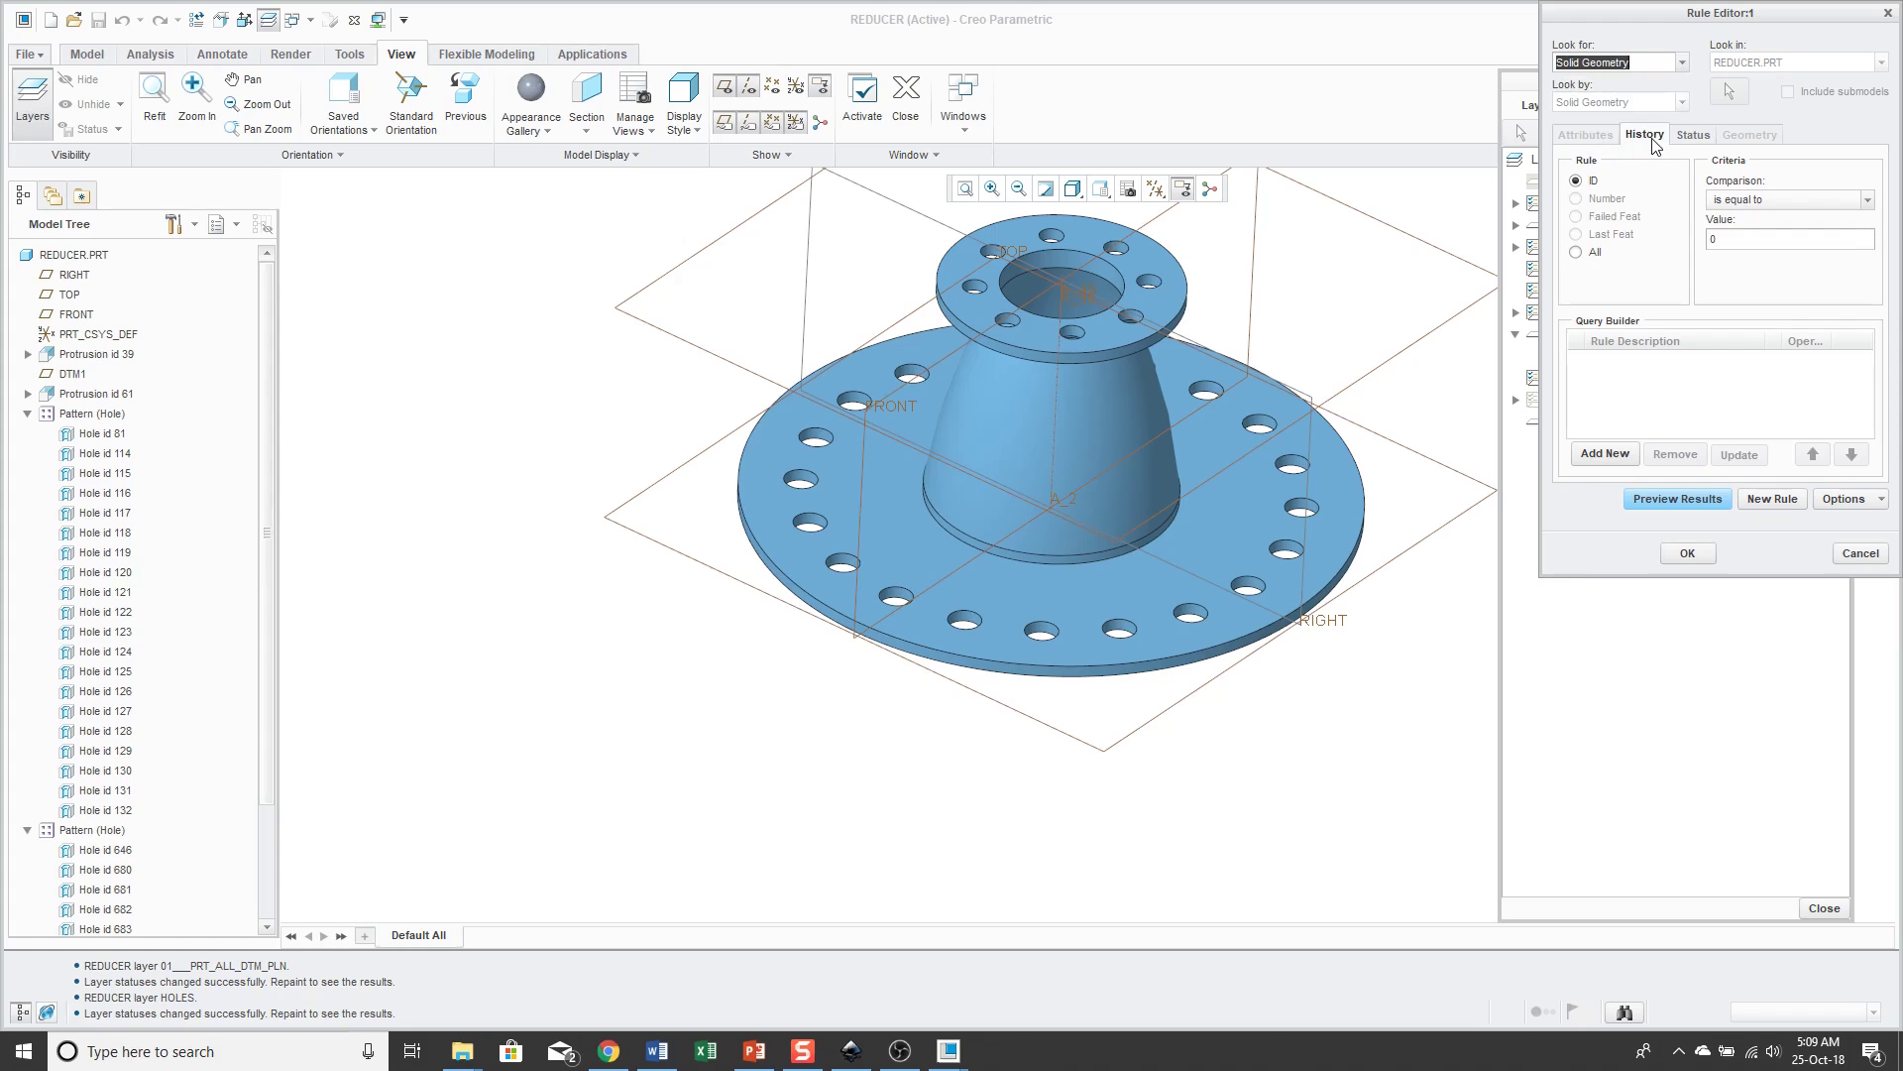
pyautogui.click(1598, 251)
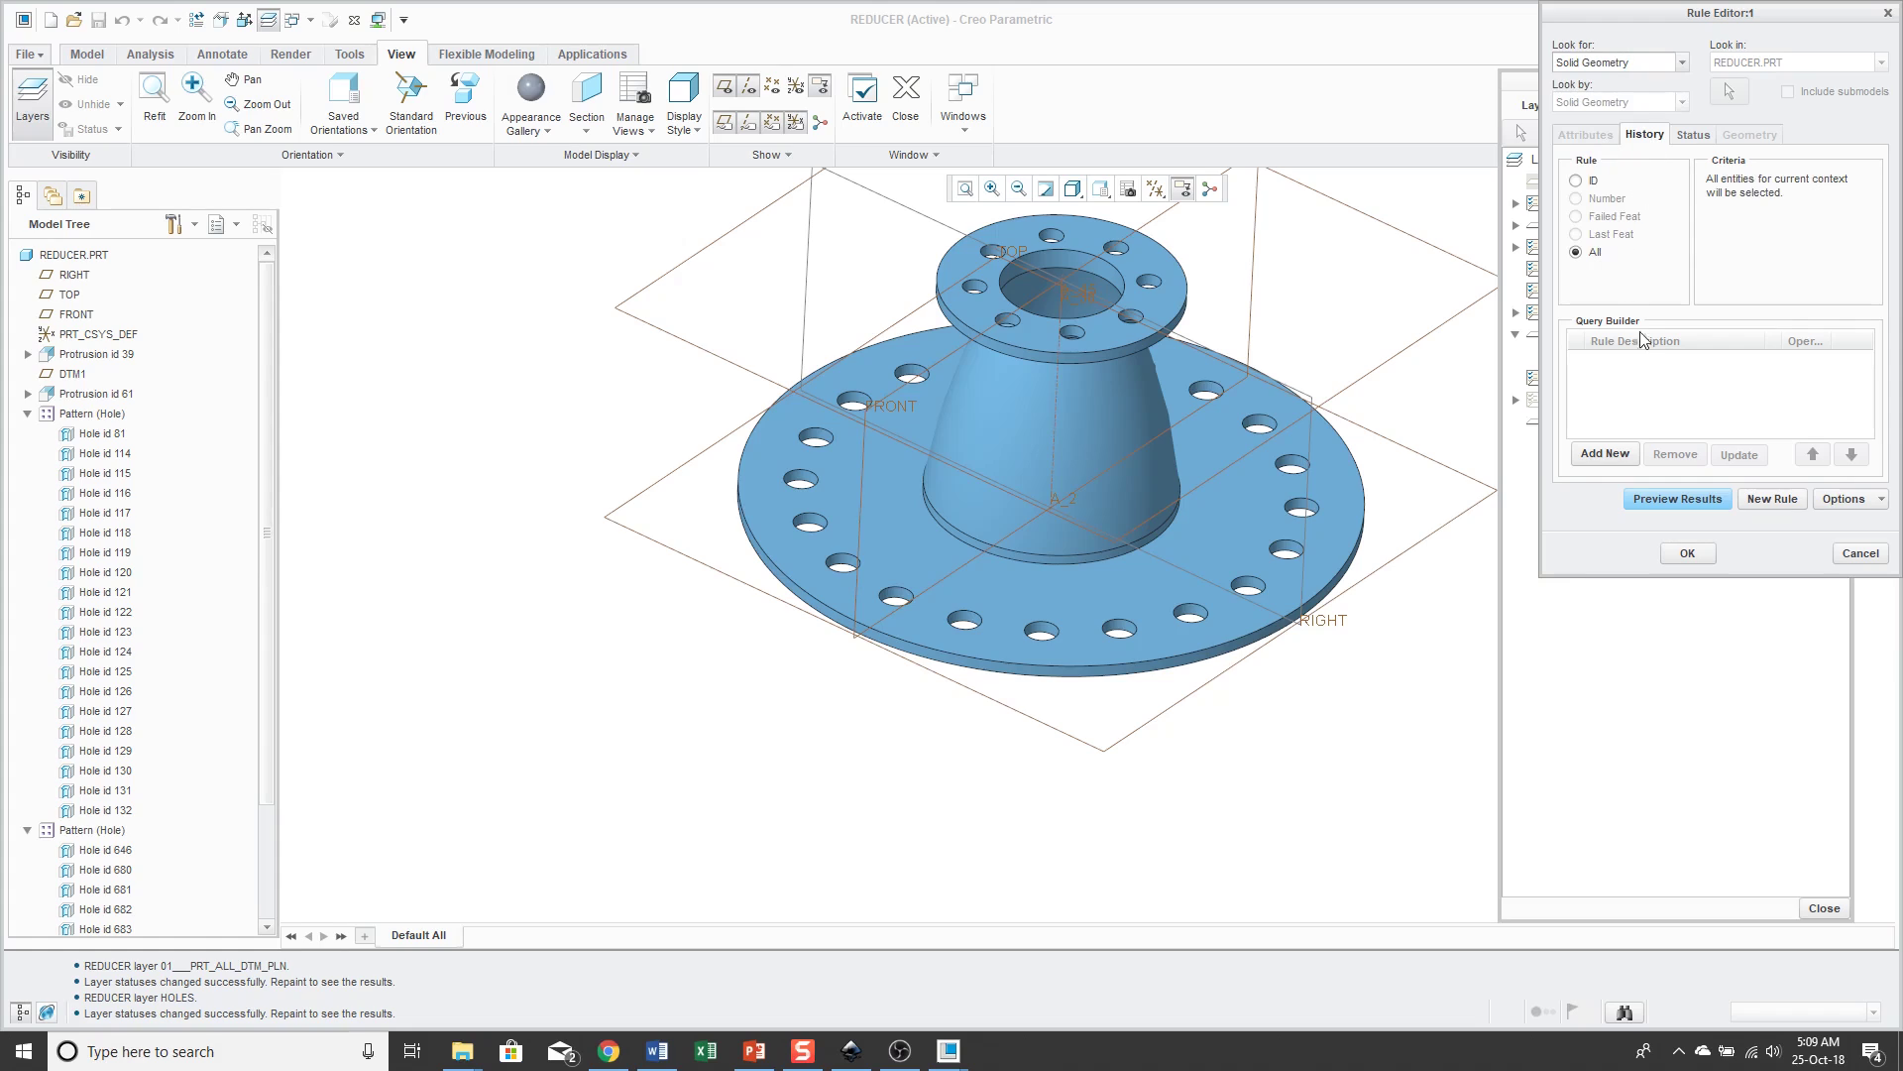
pyautogui.click(1850, 500)
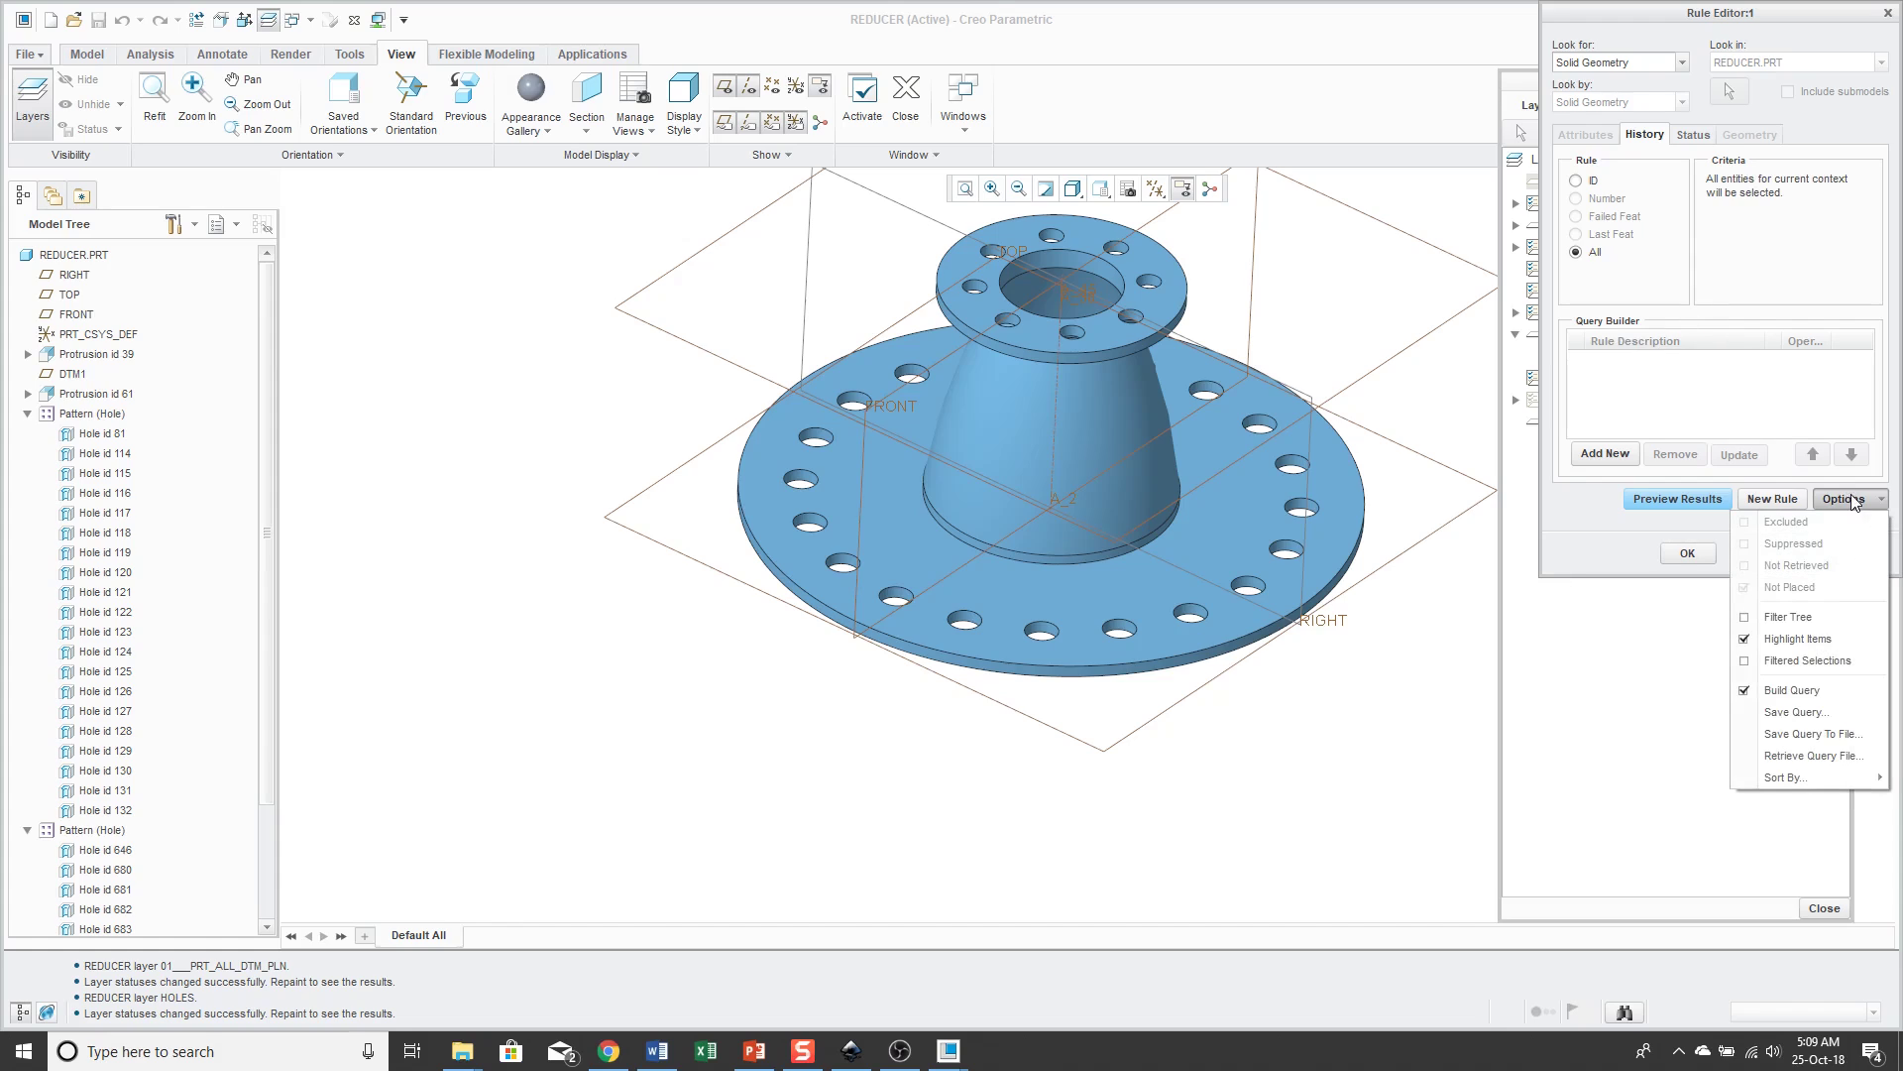
pyautogui.click(1627, 455)
pyautogui.click(1617, 455)
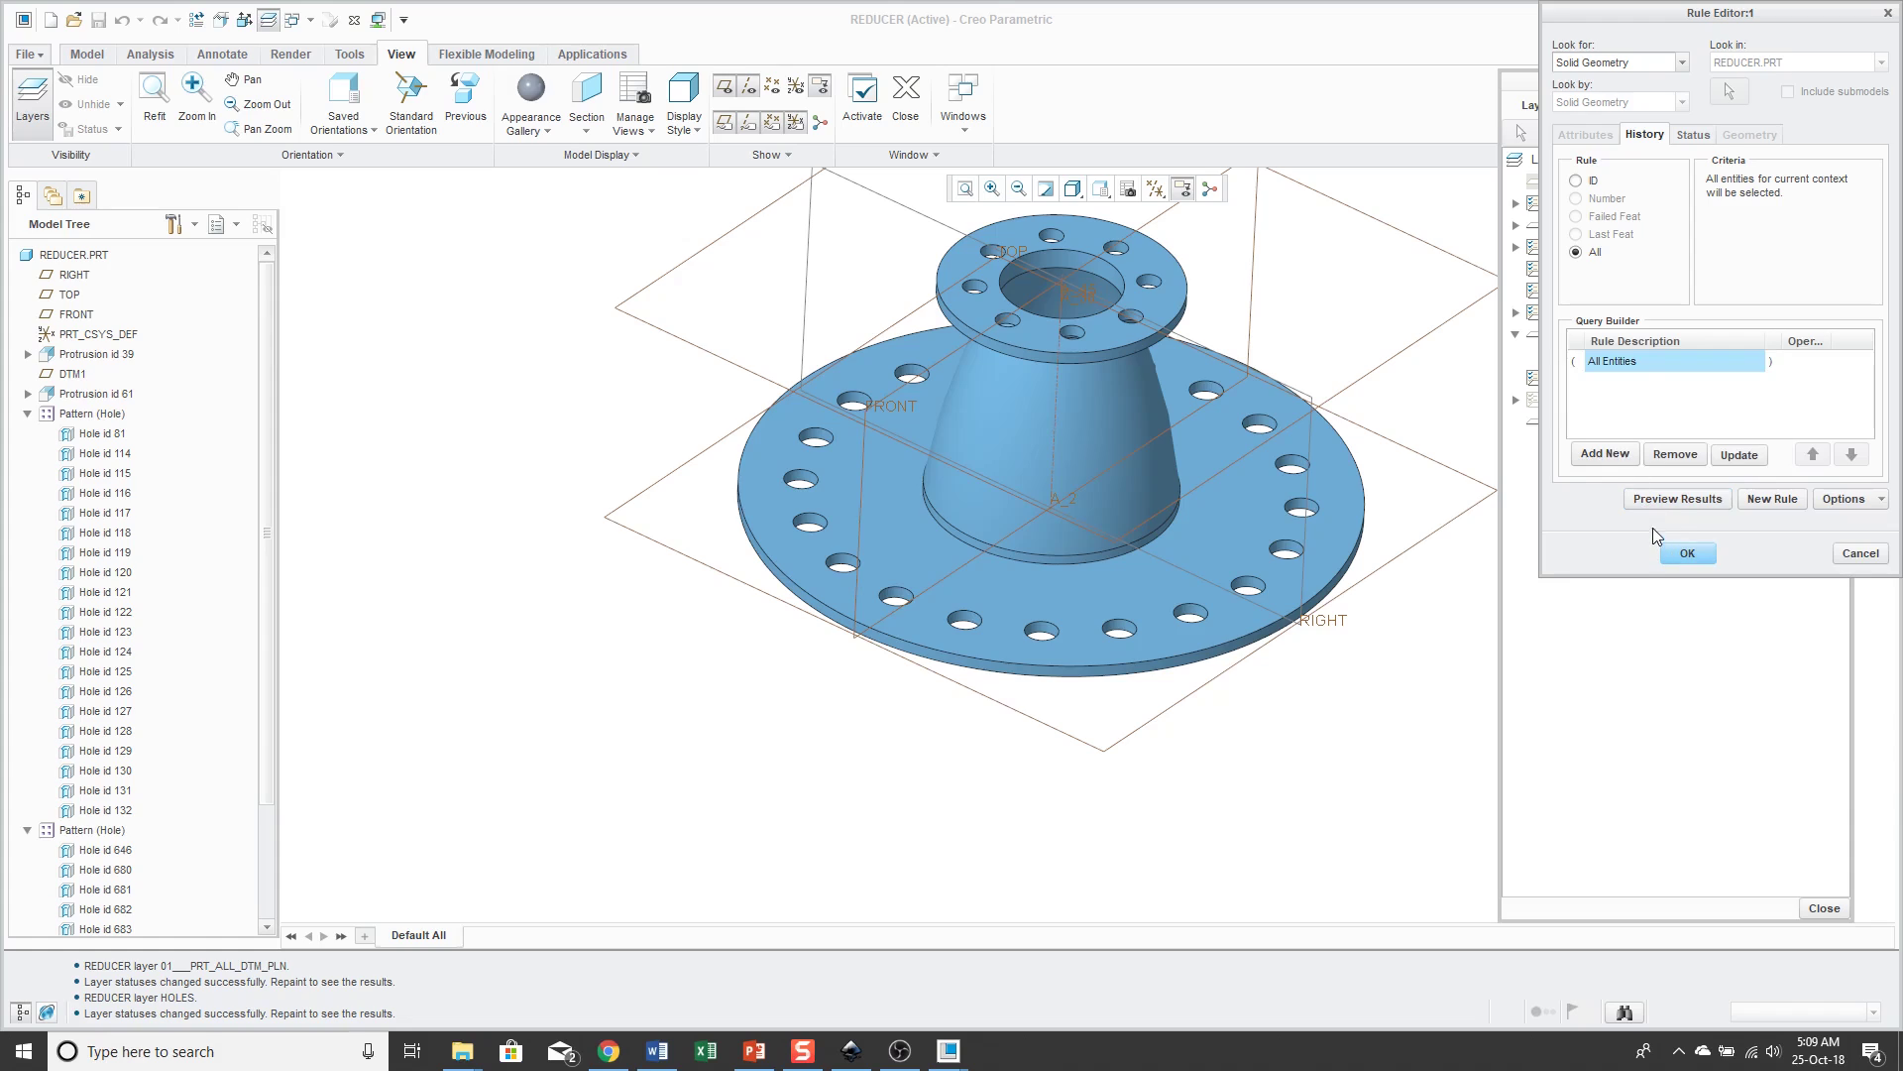
pyautogui.click(1667, 500)
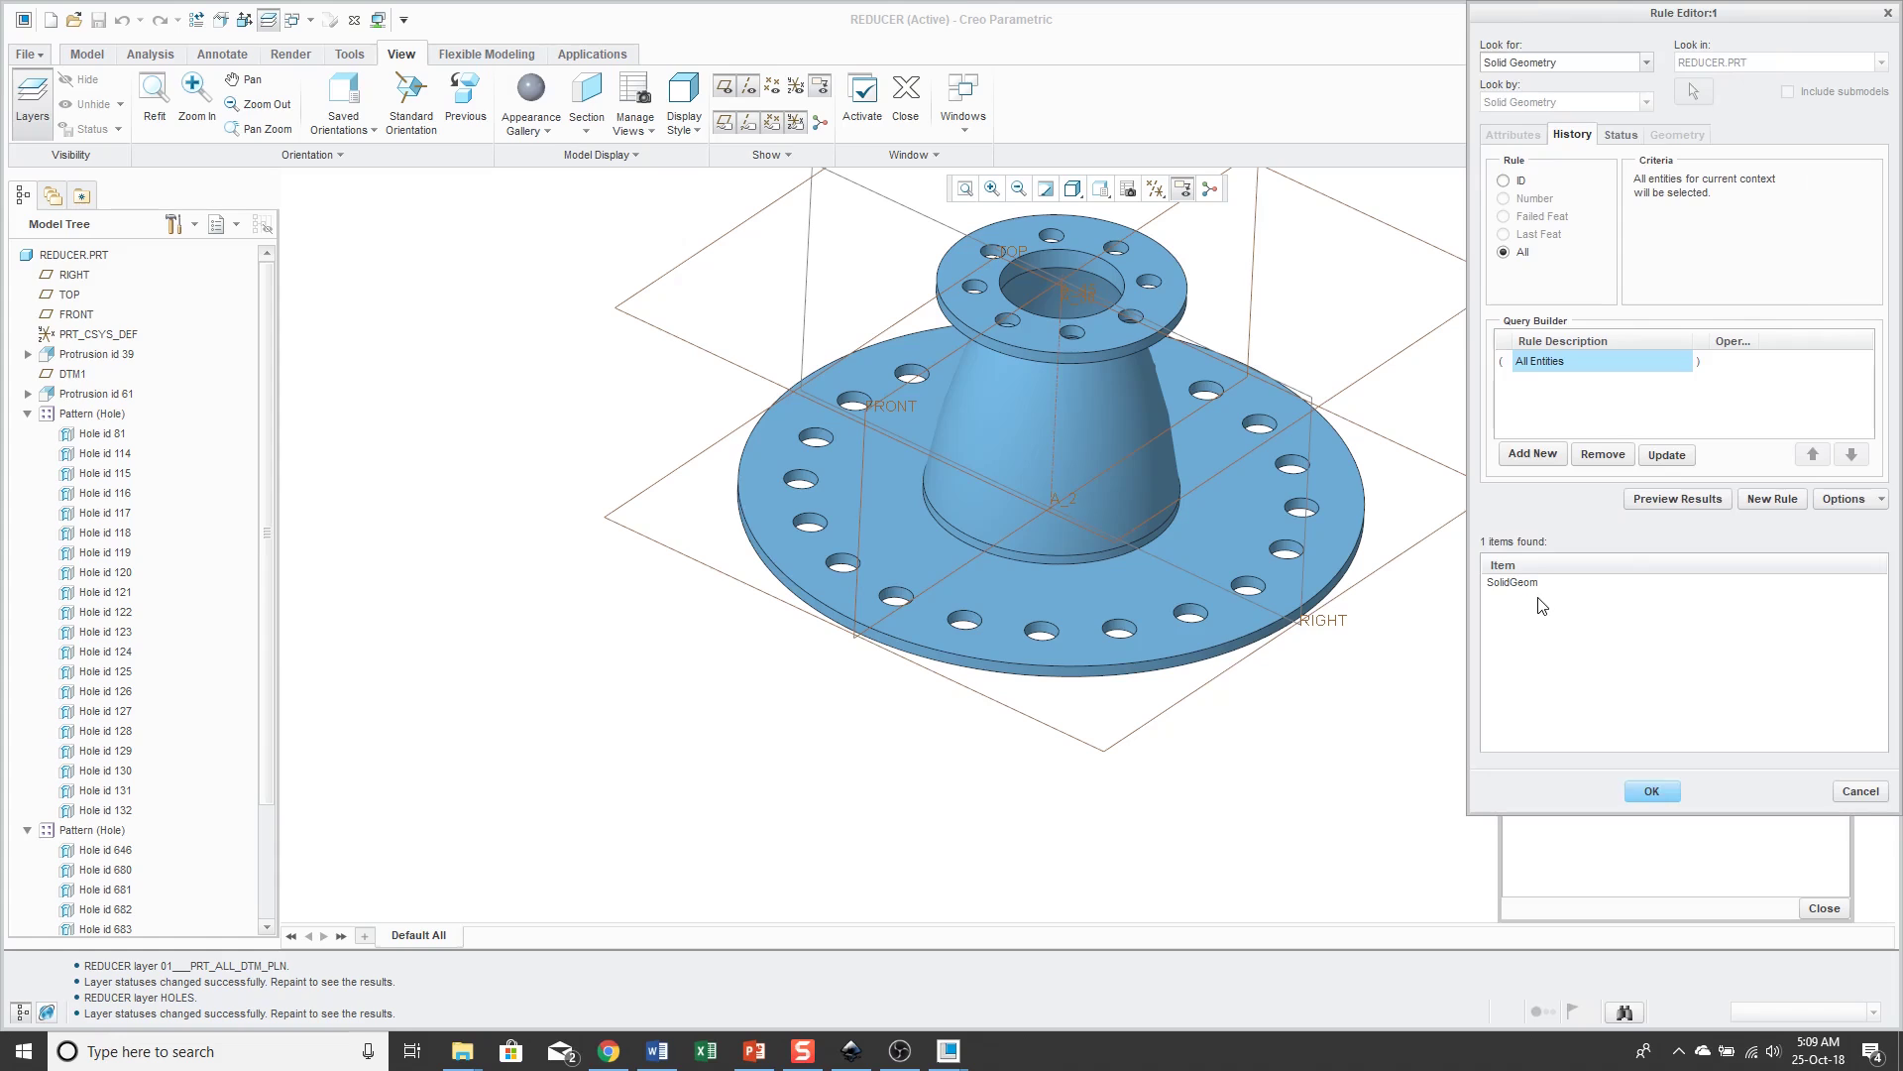
pyautogui.click(1649, 792)
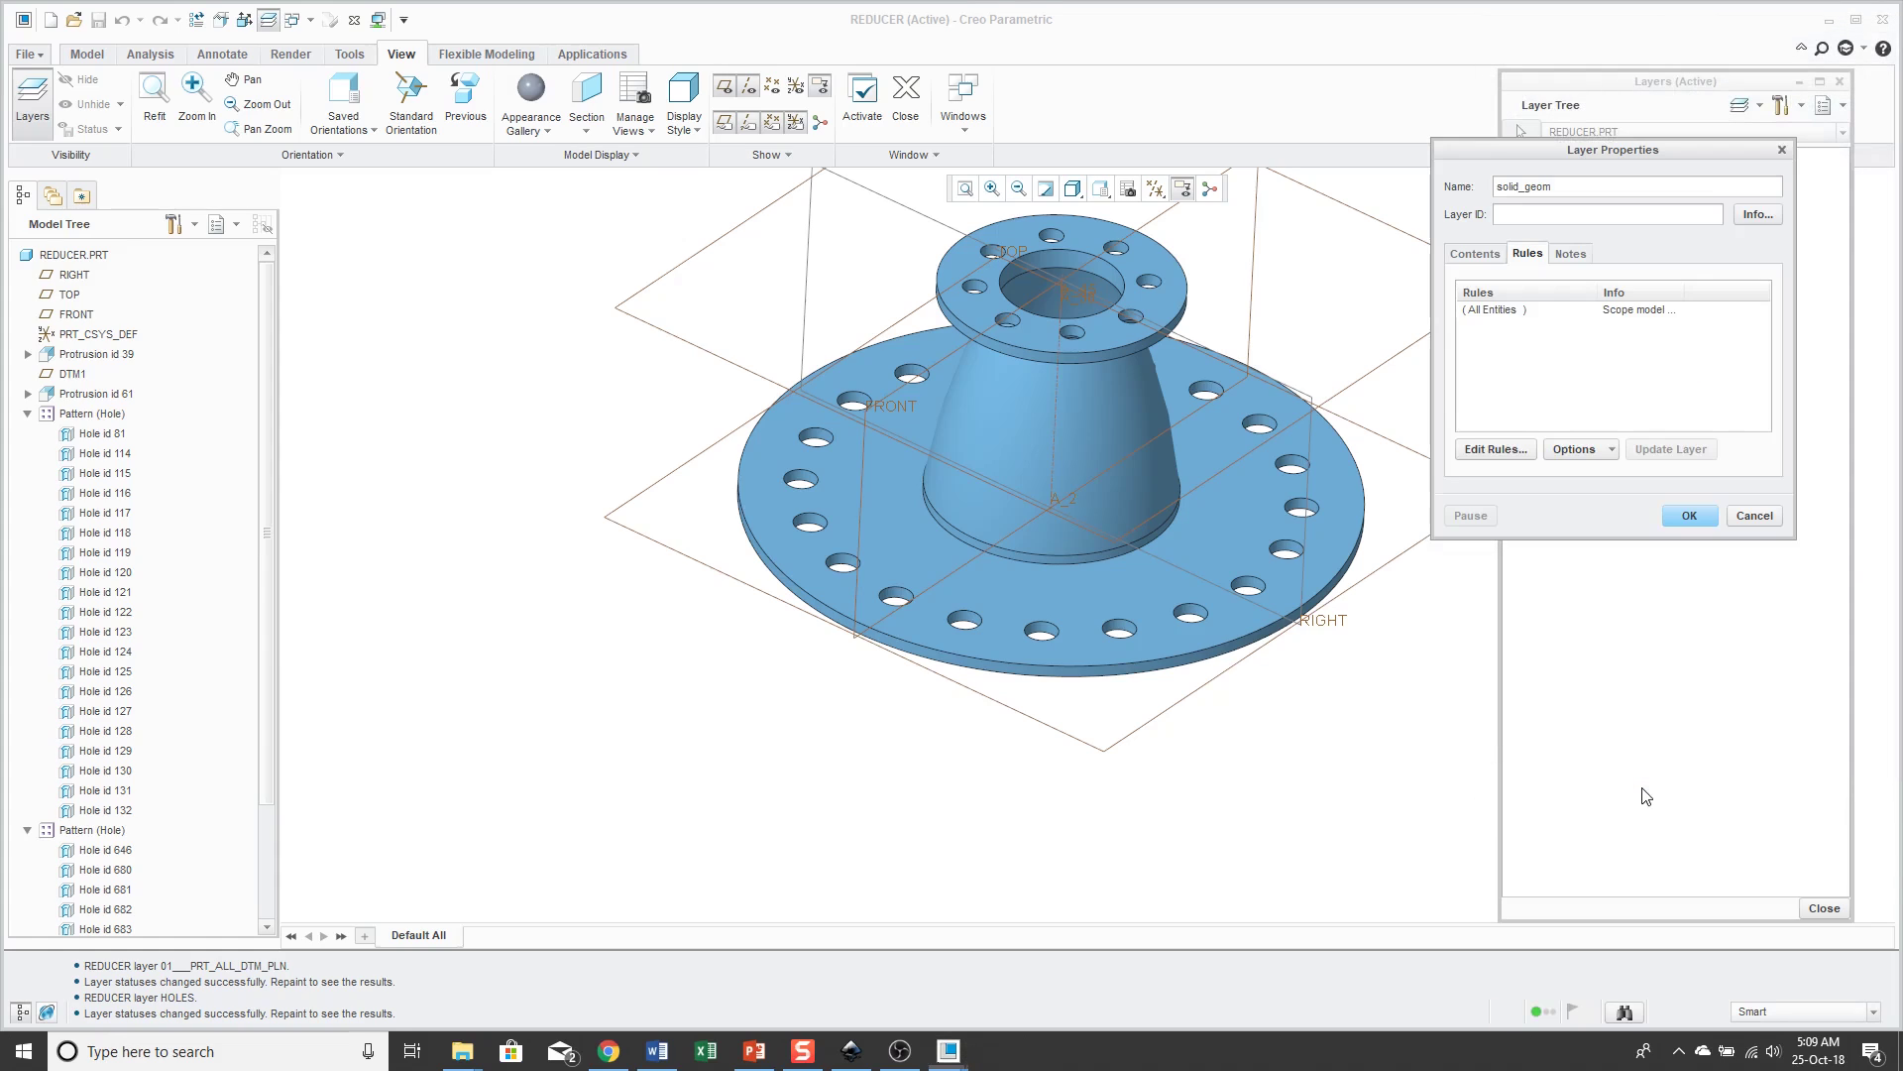
pyautogui.click(1699, 515)
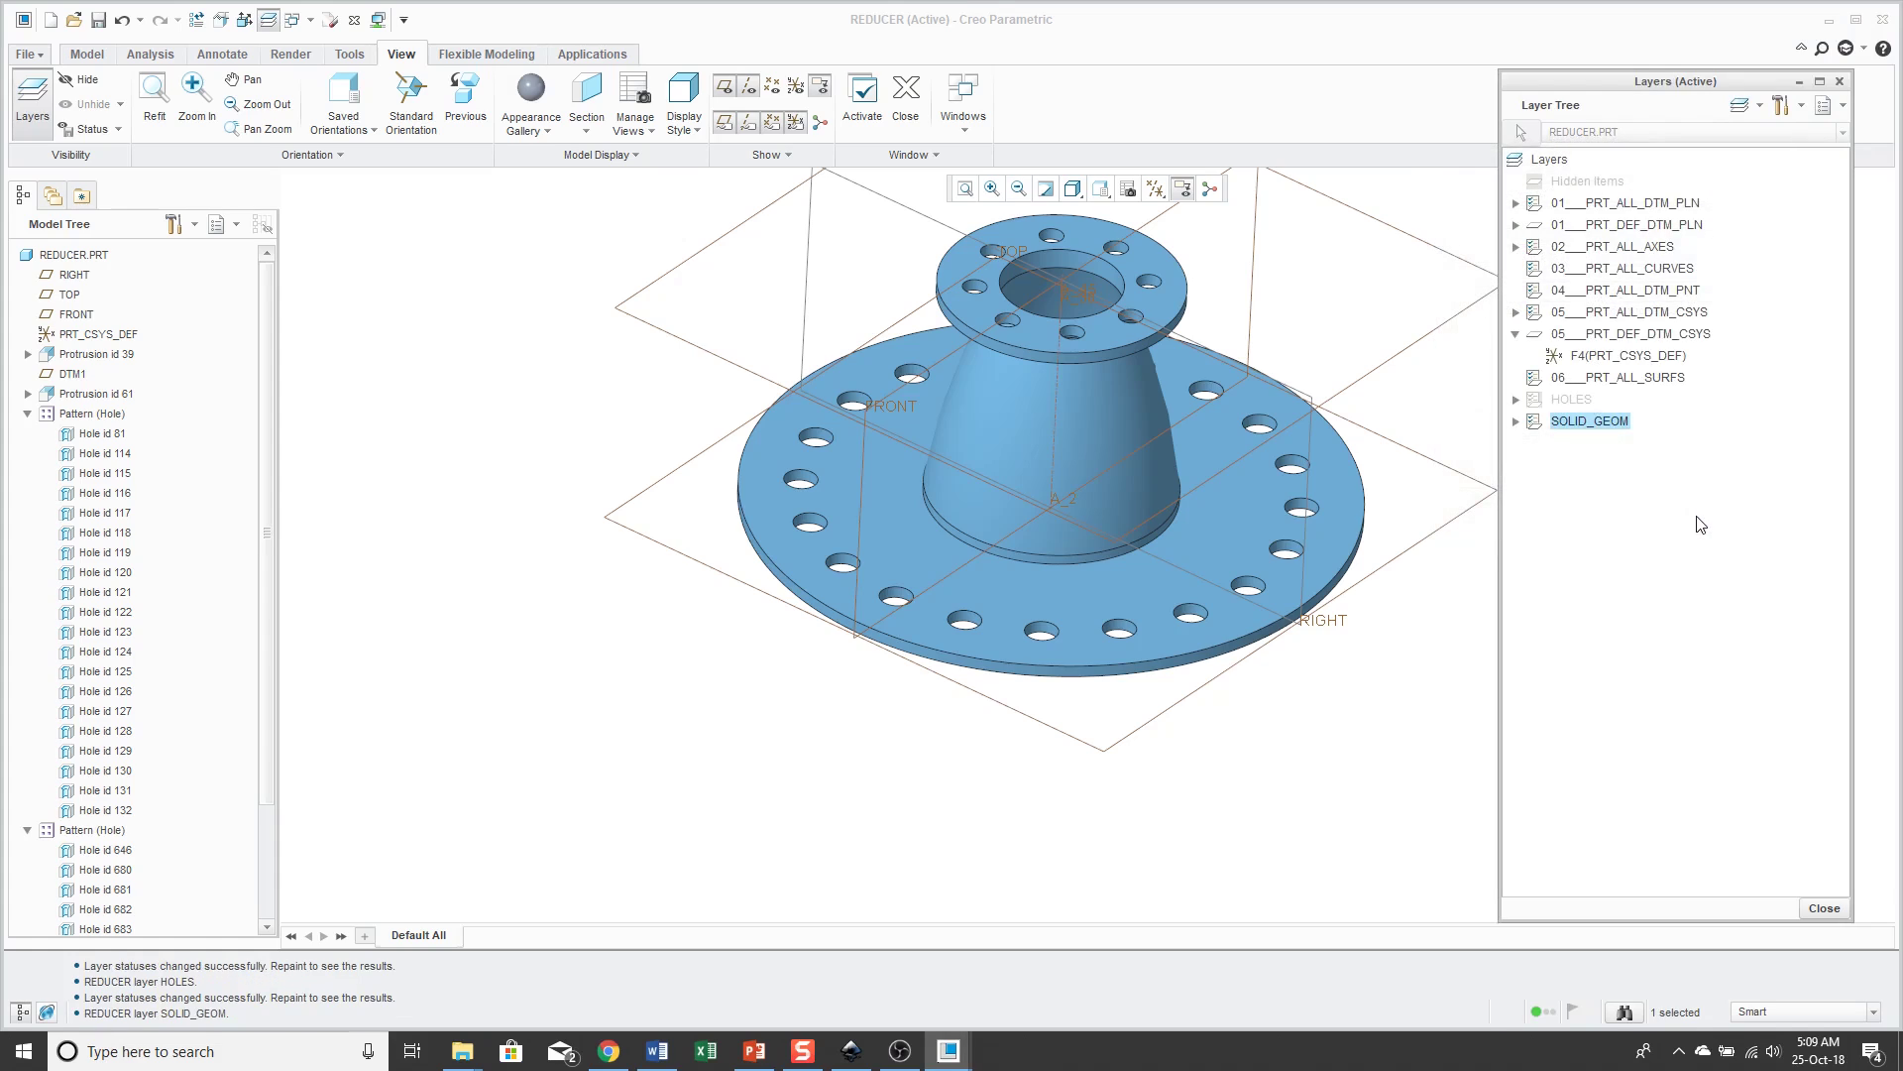
# Step: Hide SOLID_GEOM, hide all layers from the Layers root, then unhide only SOLID_GEOM
pyautogui.rightClick(1617, 425)
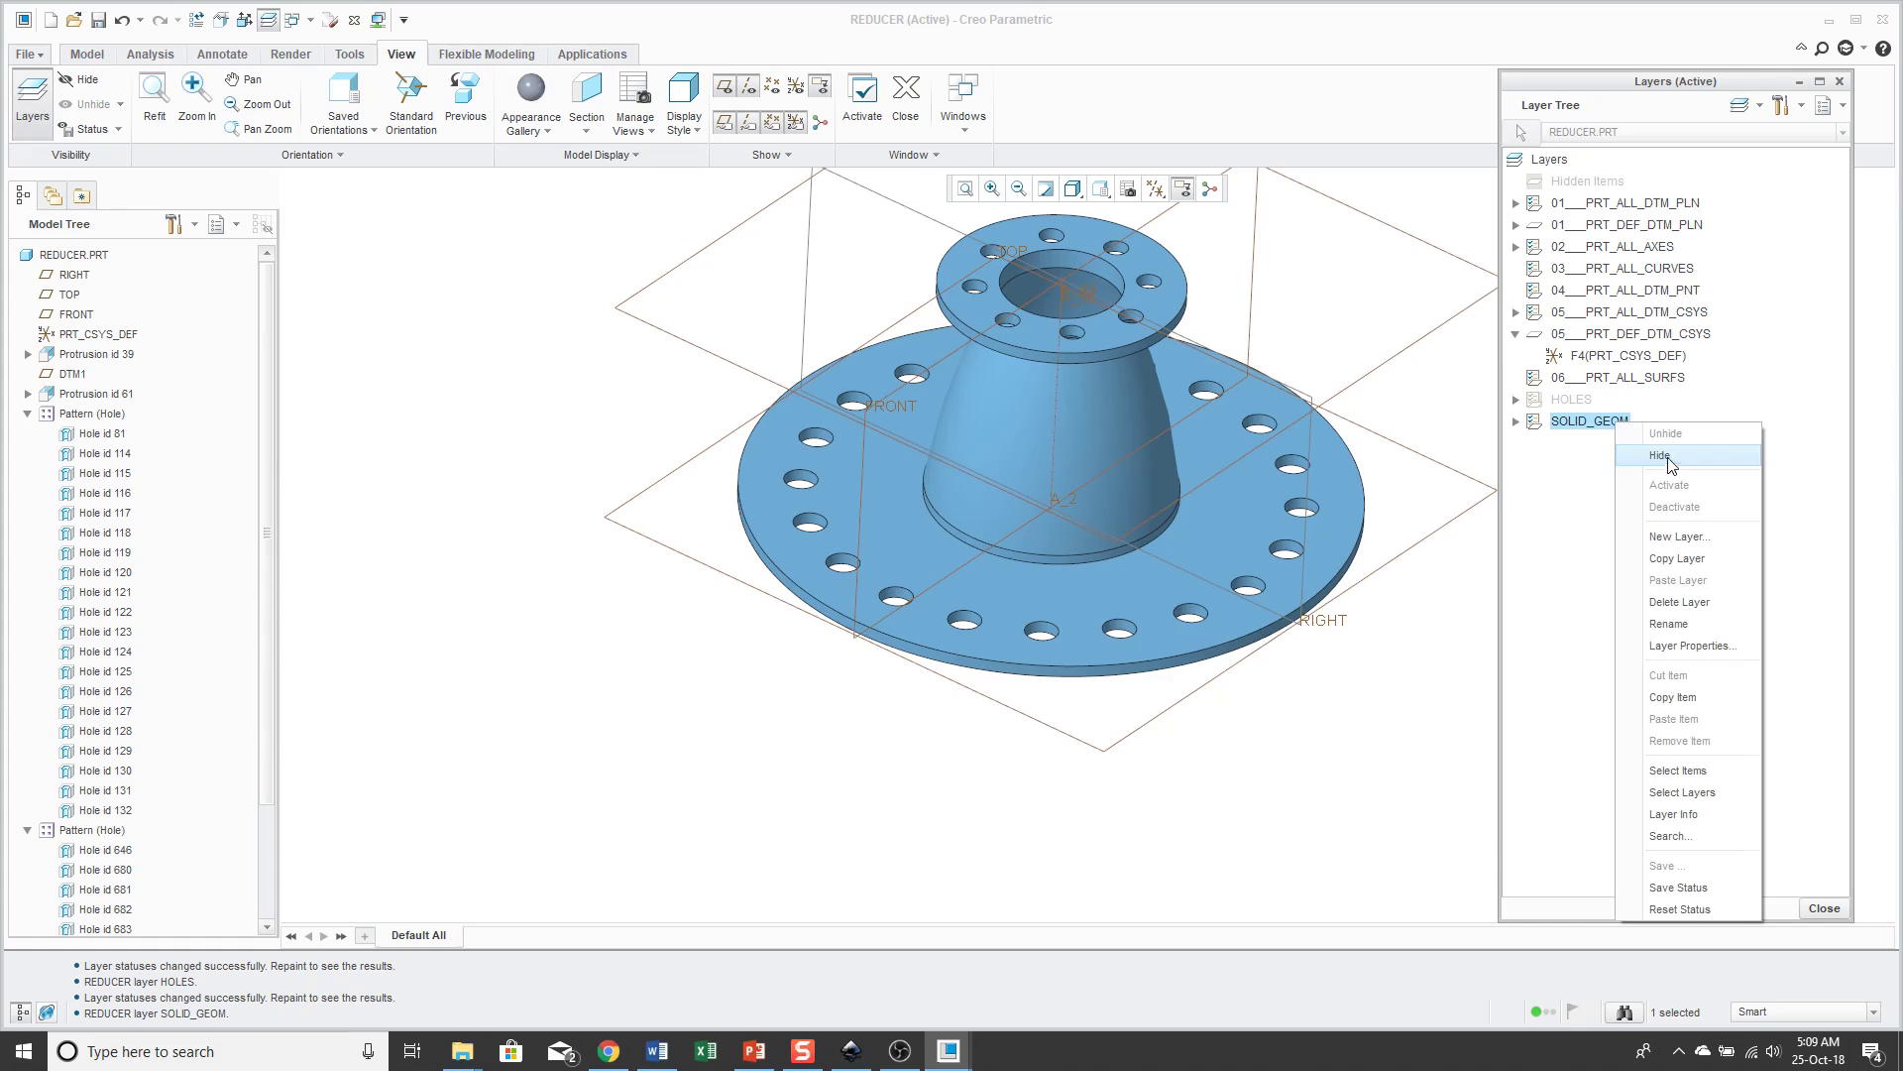
pyautogui.click(1674, 458)
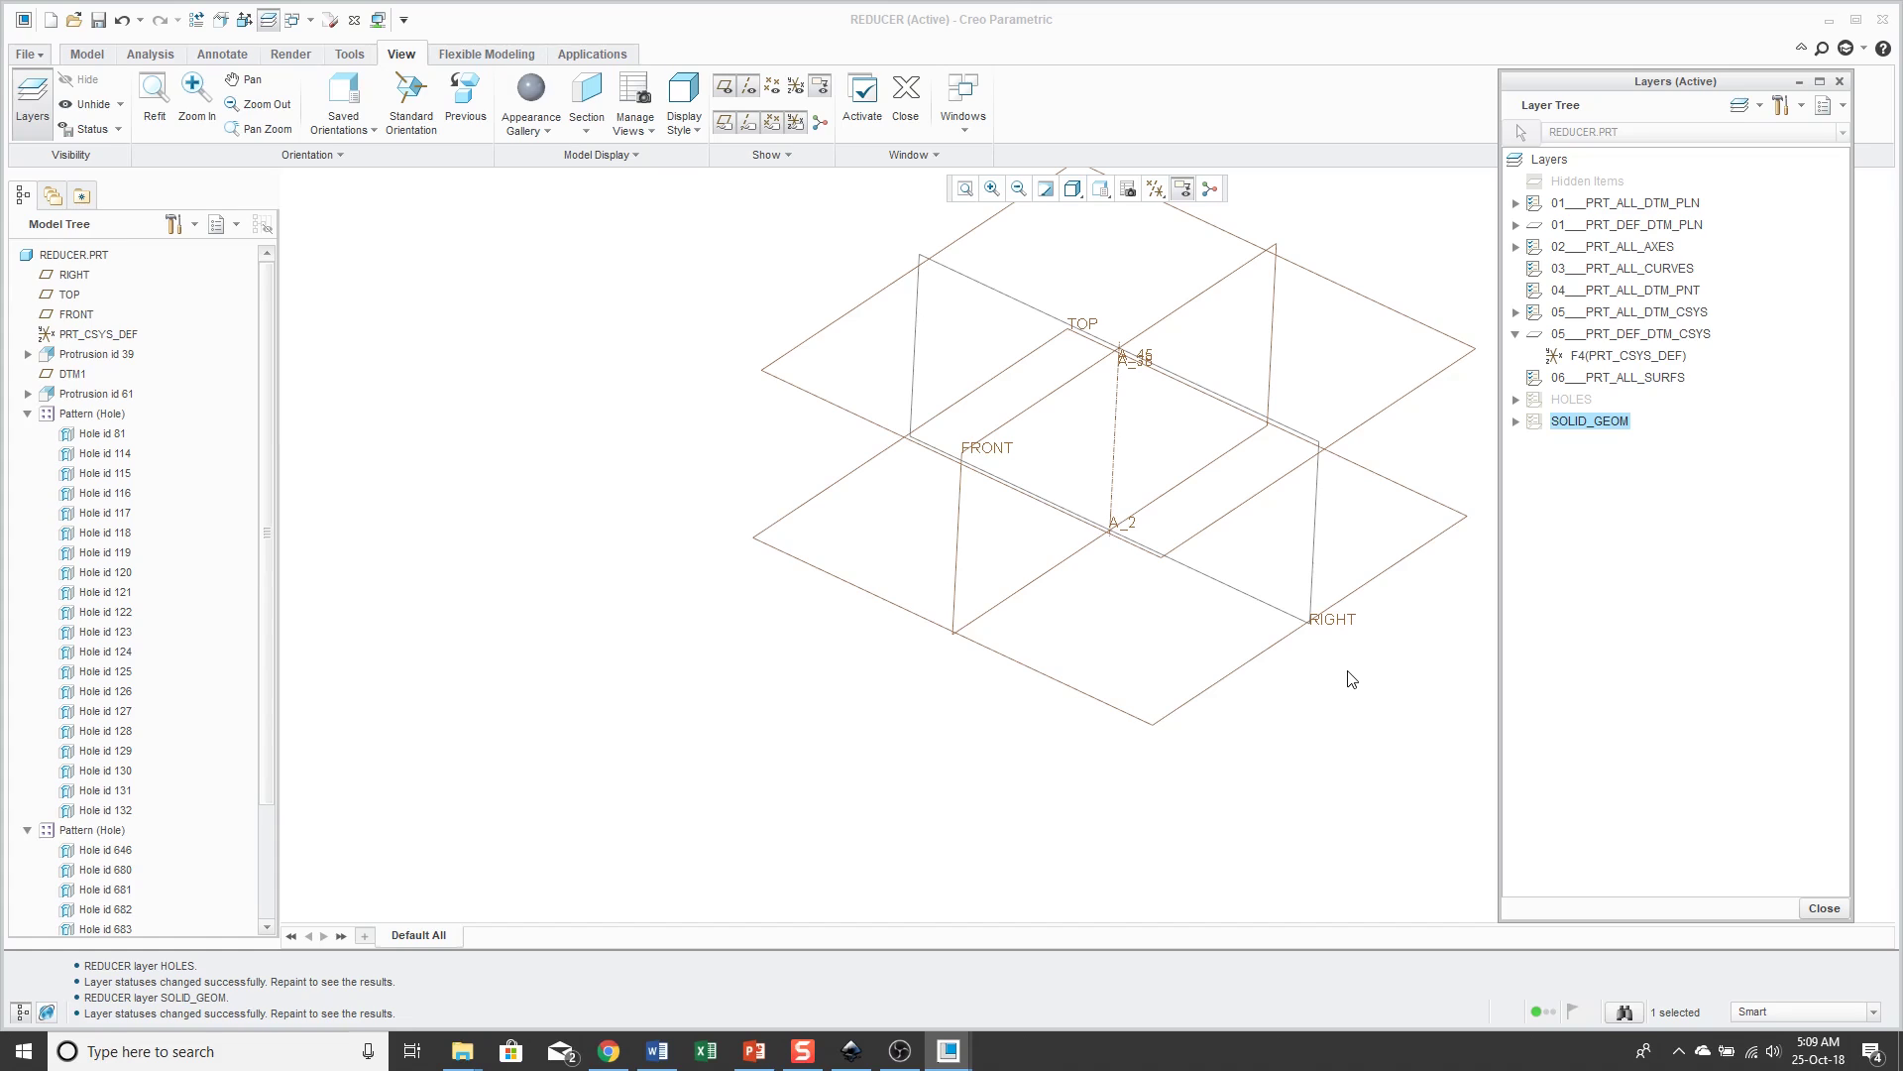
pyautogui.rightClick(1559, 162)
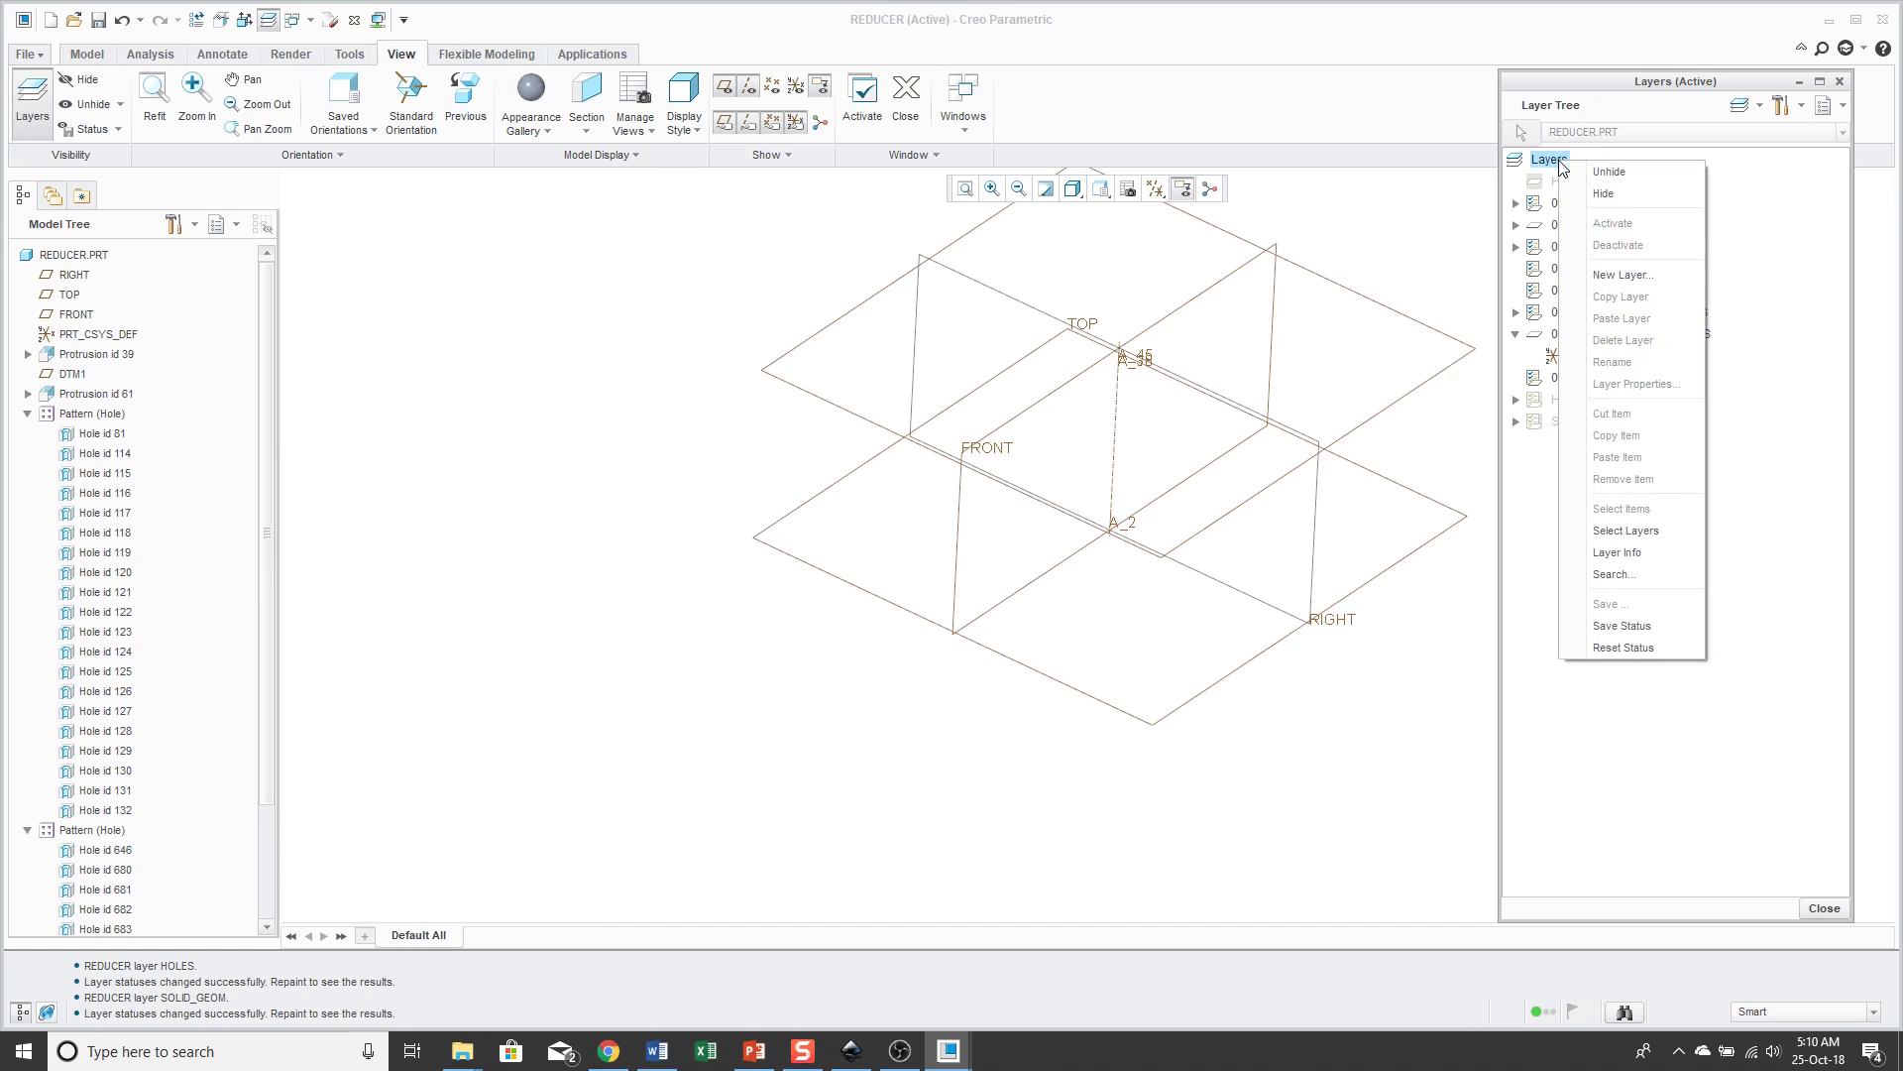
pyautogui.click(1604, 193)
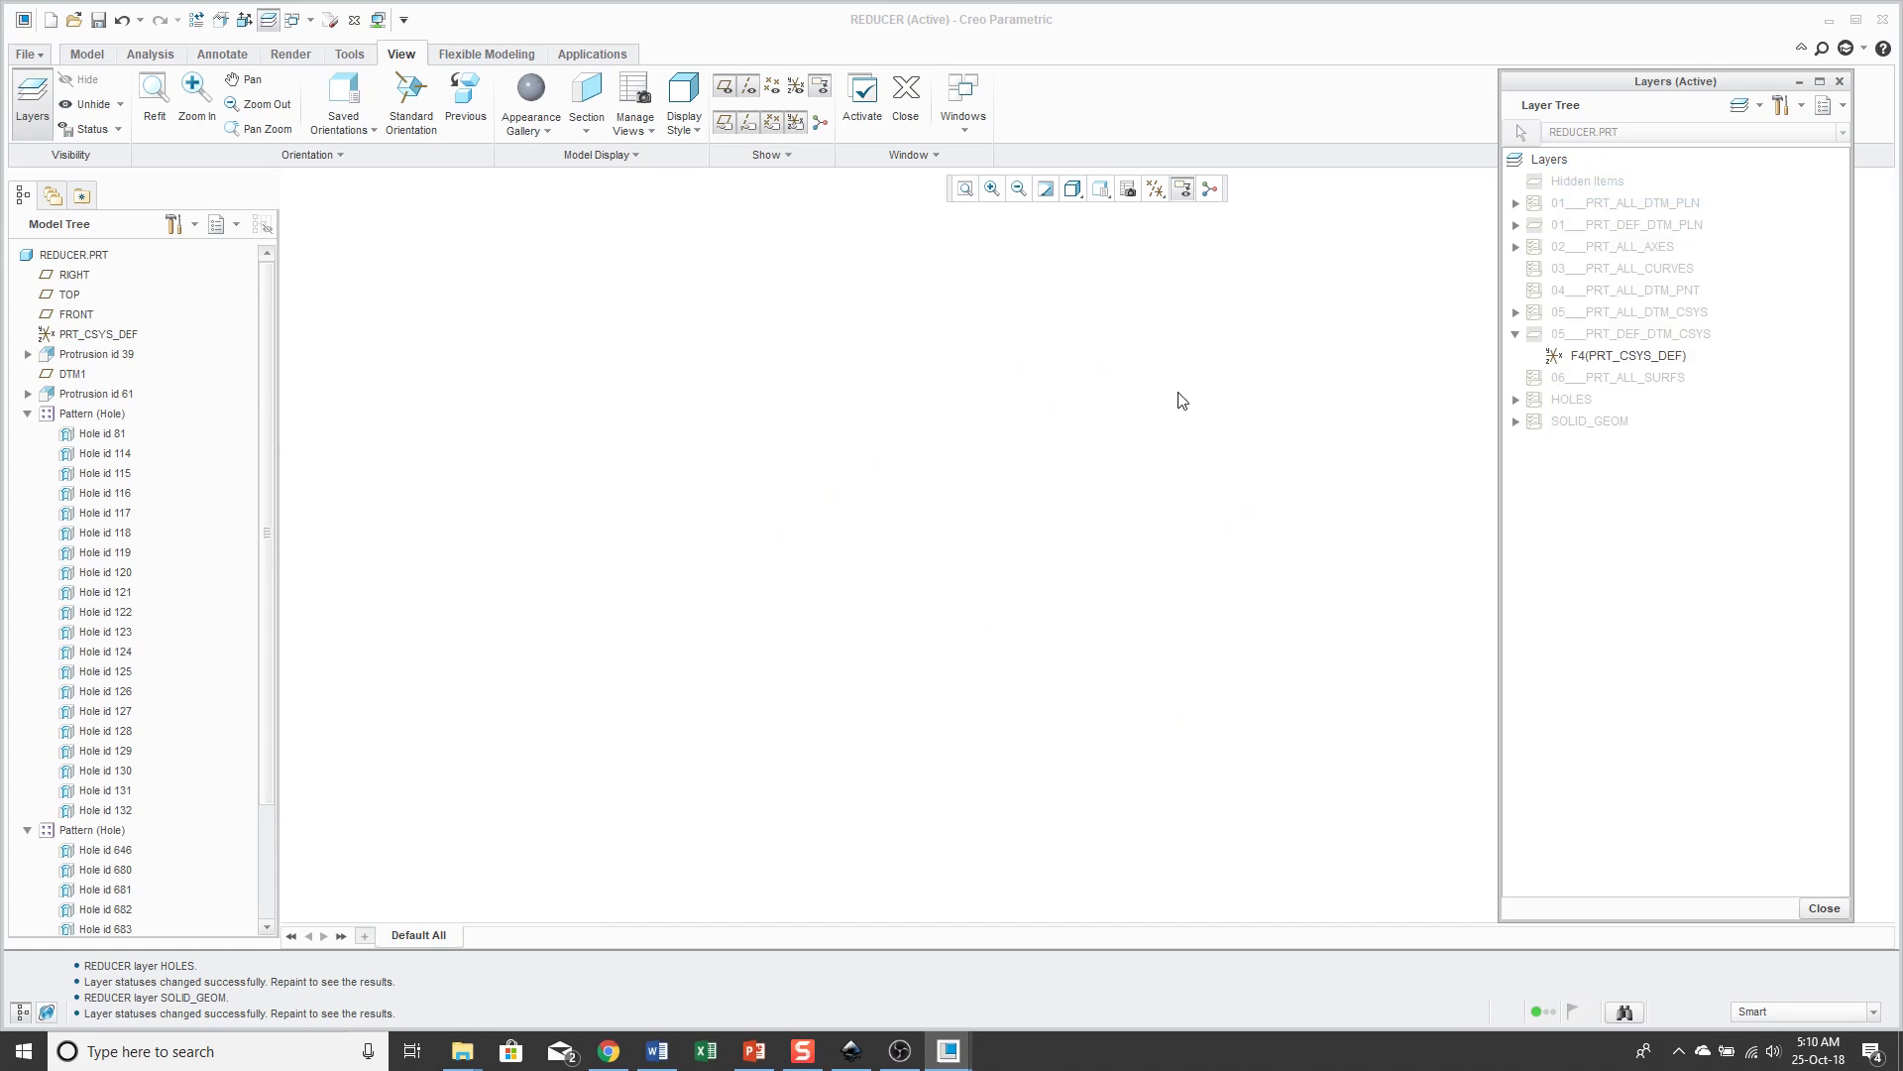
pyautogui.rightClick(1589, 423)
pyautogui.click(1644, 434)
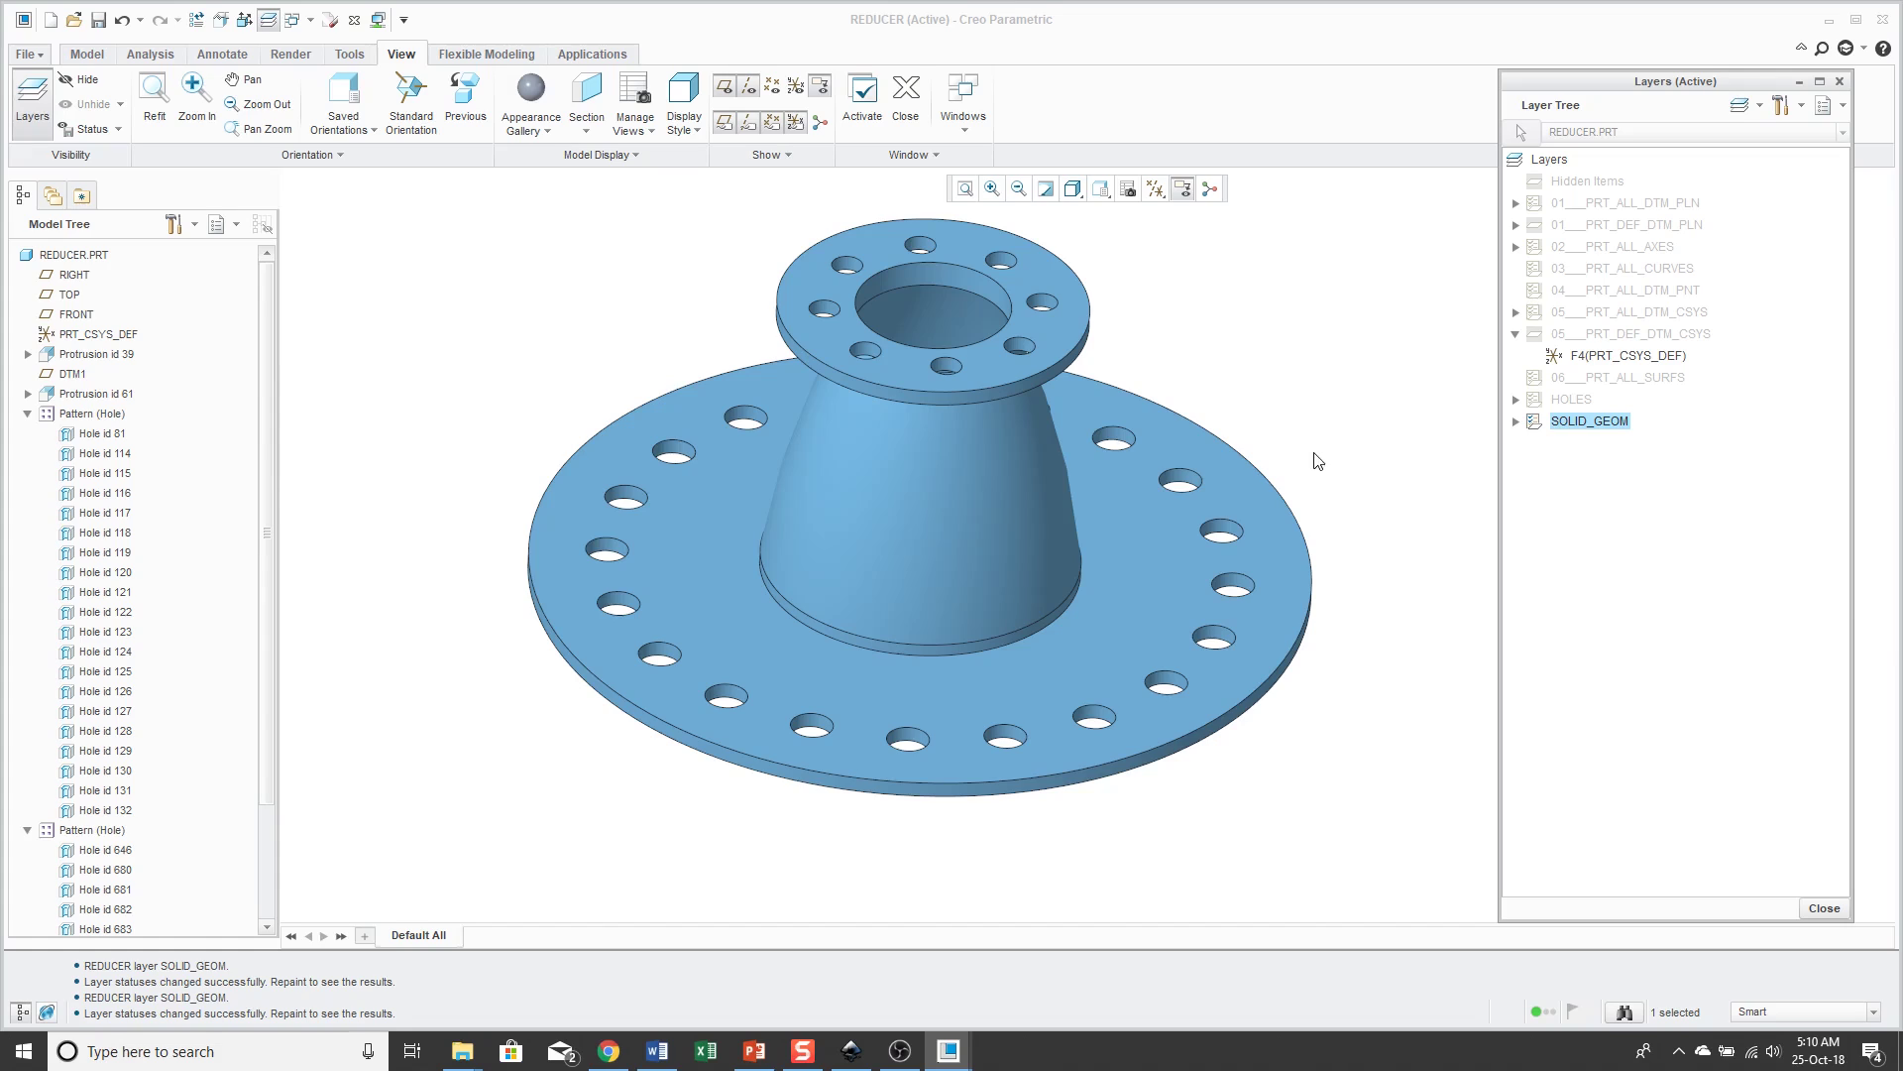
# Step: Save the reducer part and save the Layer Tree's current display status
pyautogui.click(97, 25)
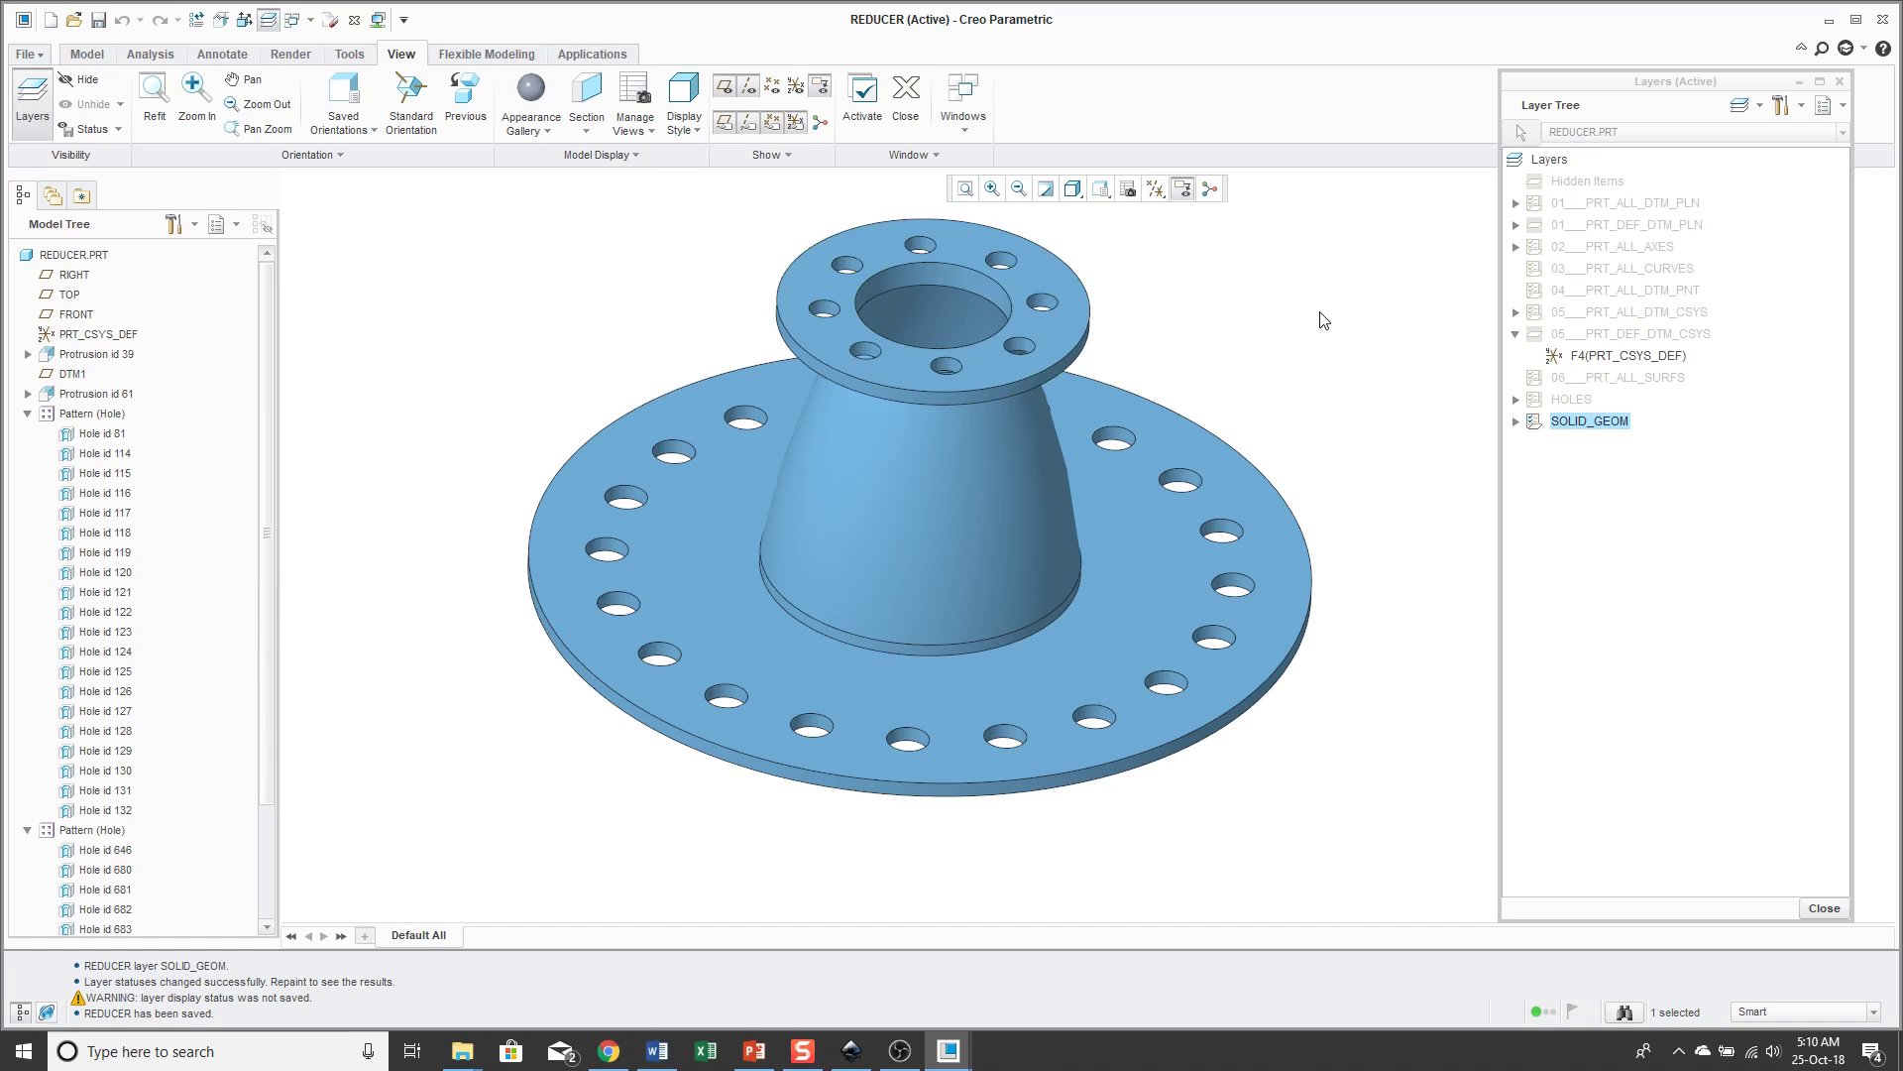
pyautogui.rightClick(1587, 488)
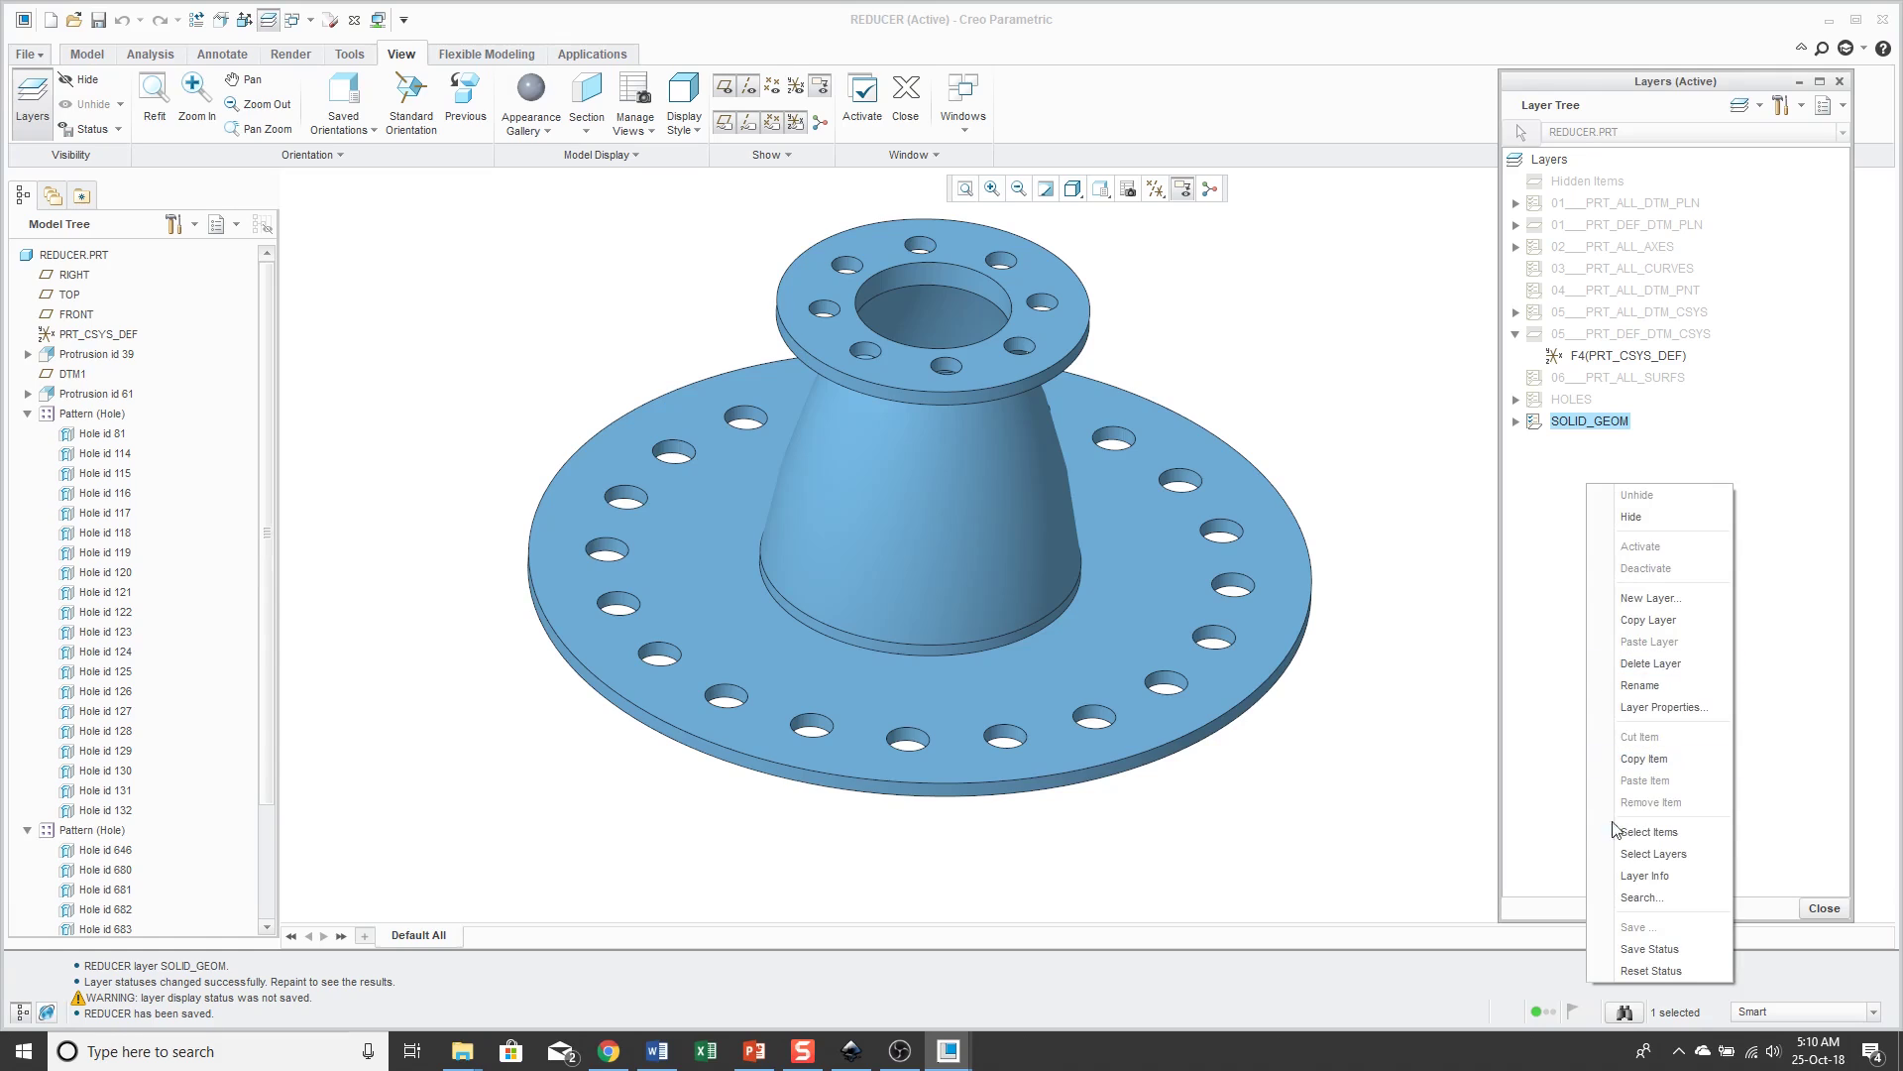
pyautogui.click(1649, 949)
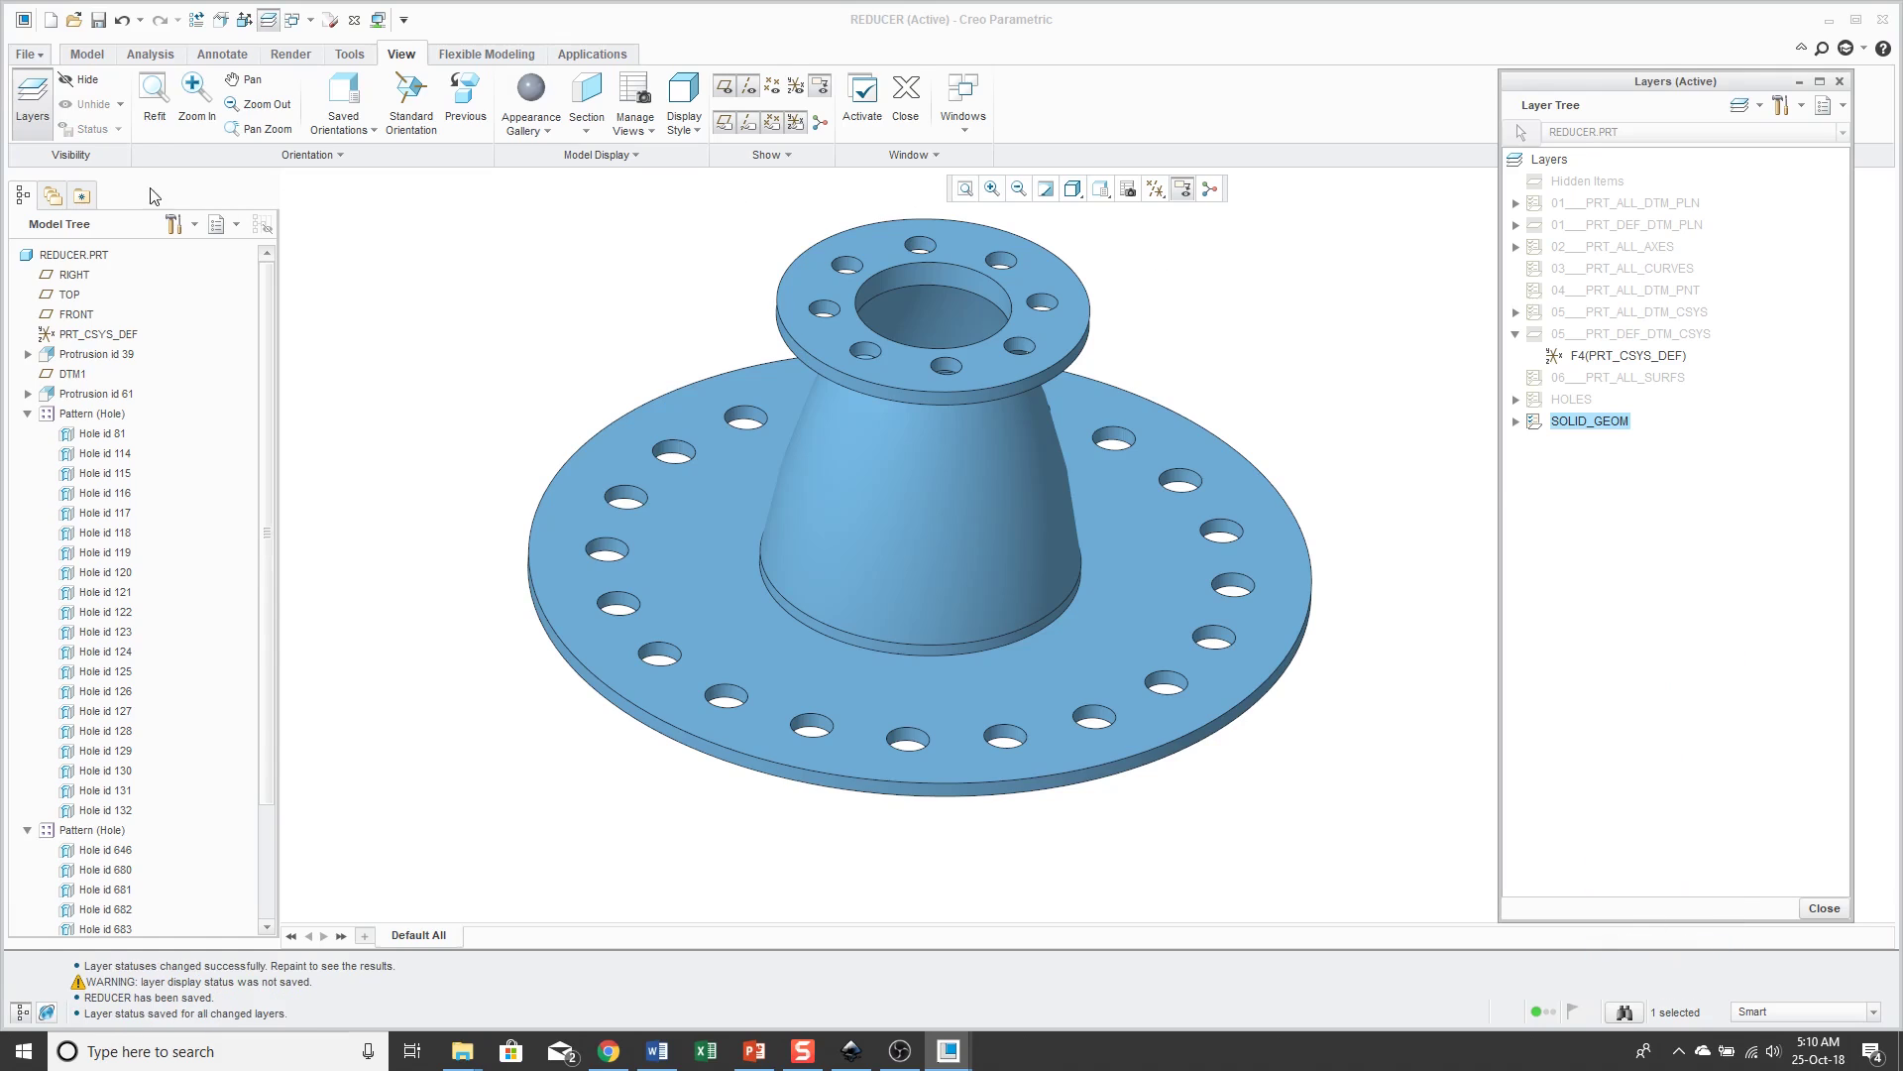
pyautogui.click(121, 135)
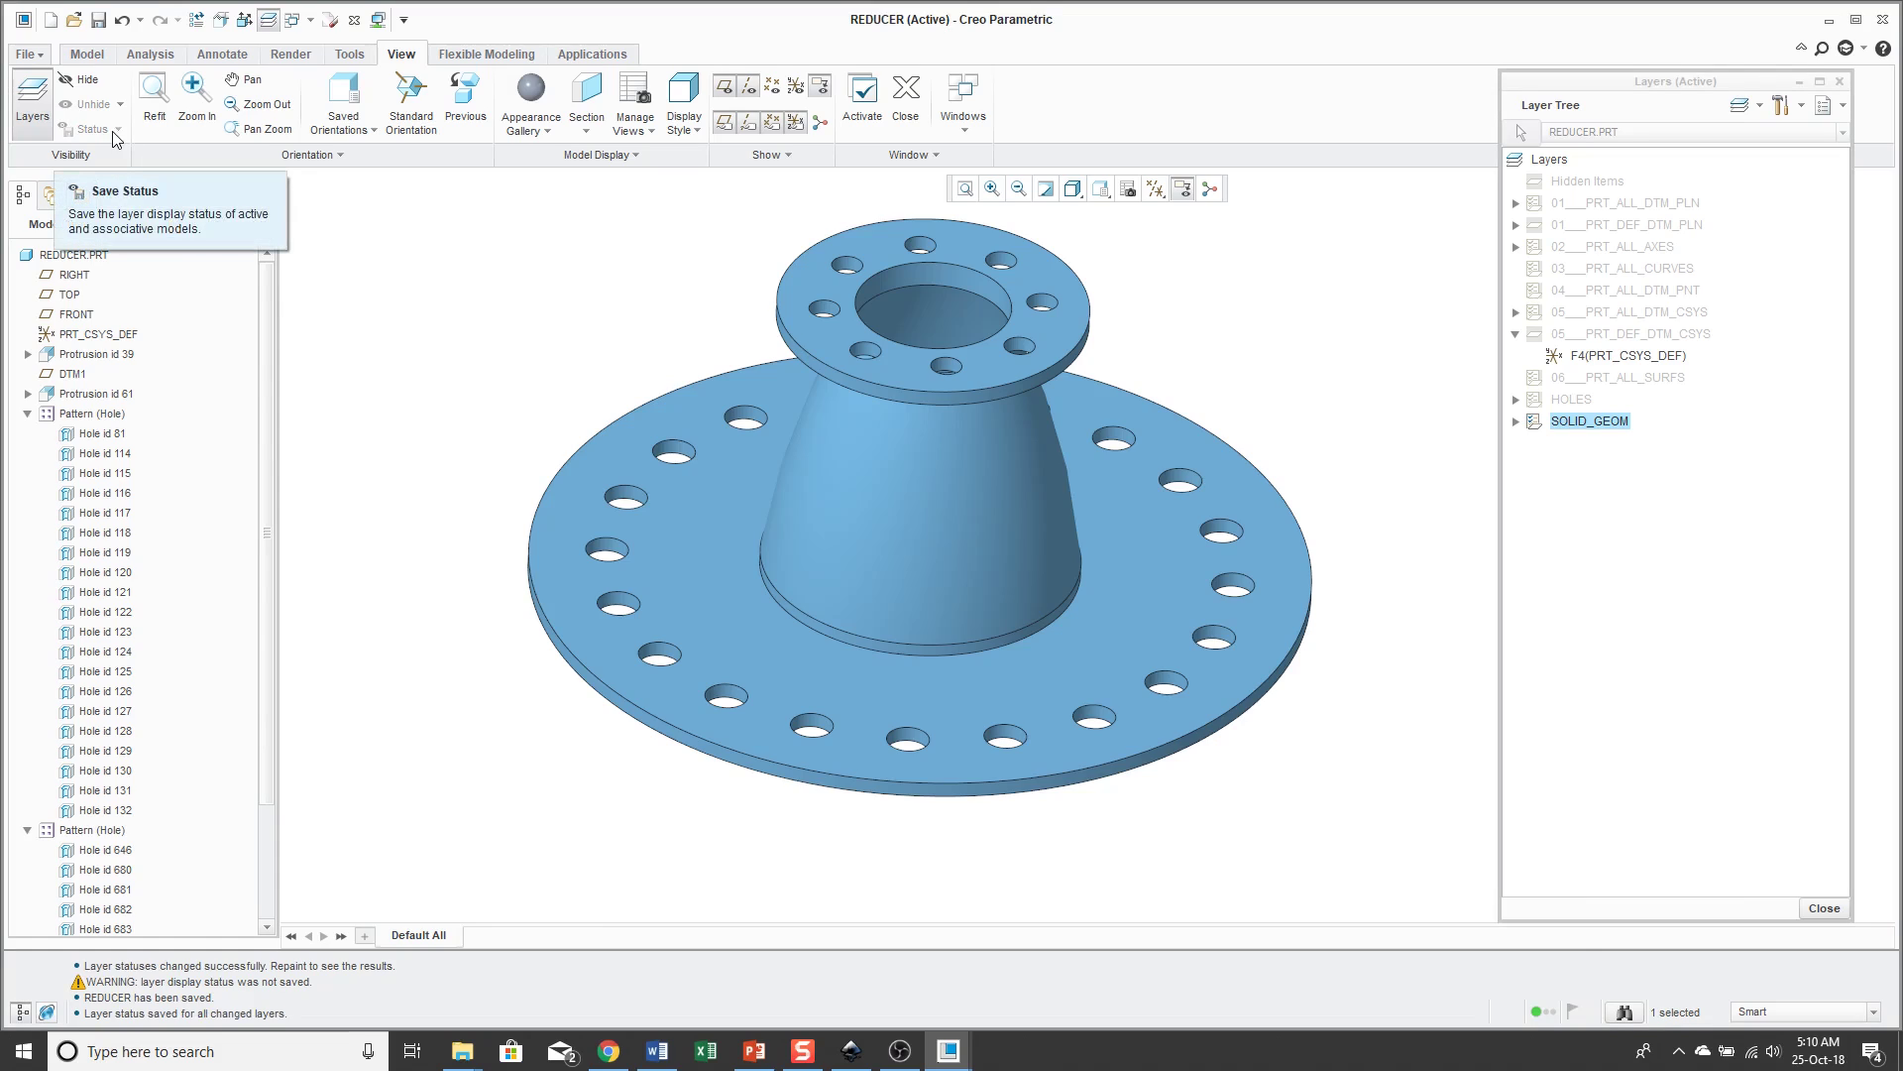
pyautogui.rightClick(1650, 206)
pyautogui.click(1698, 217)
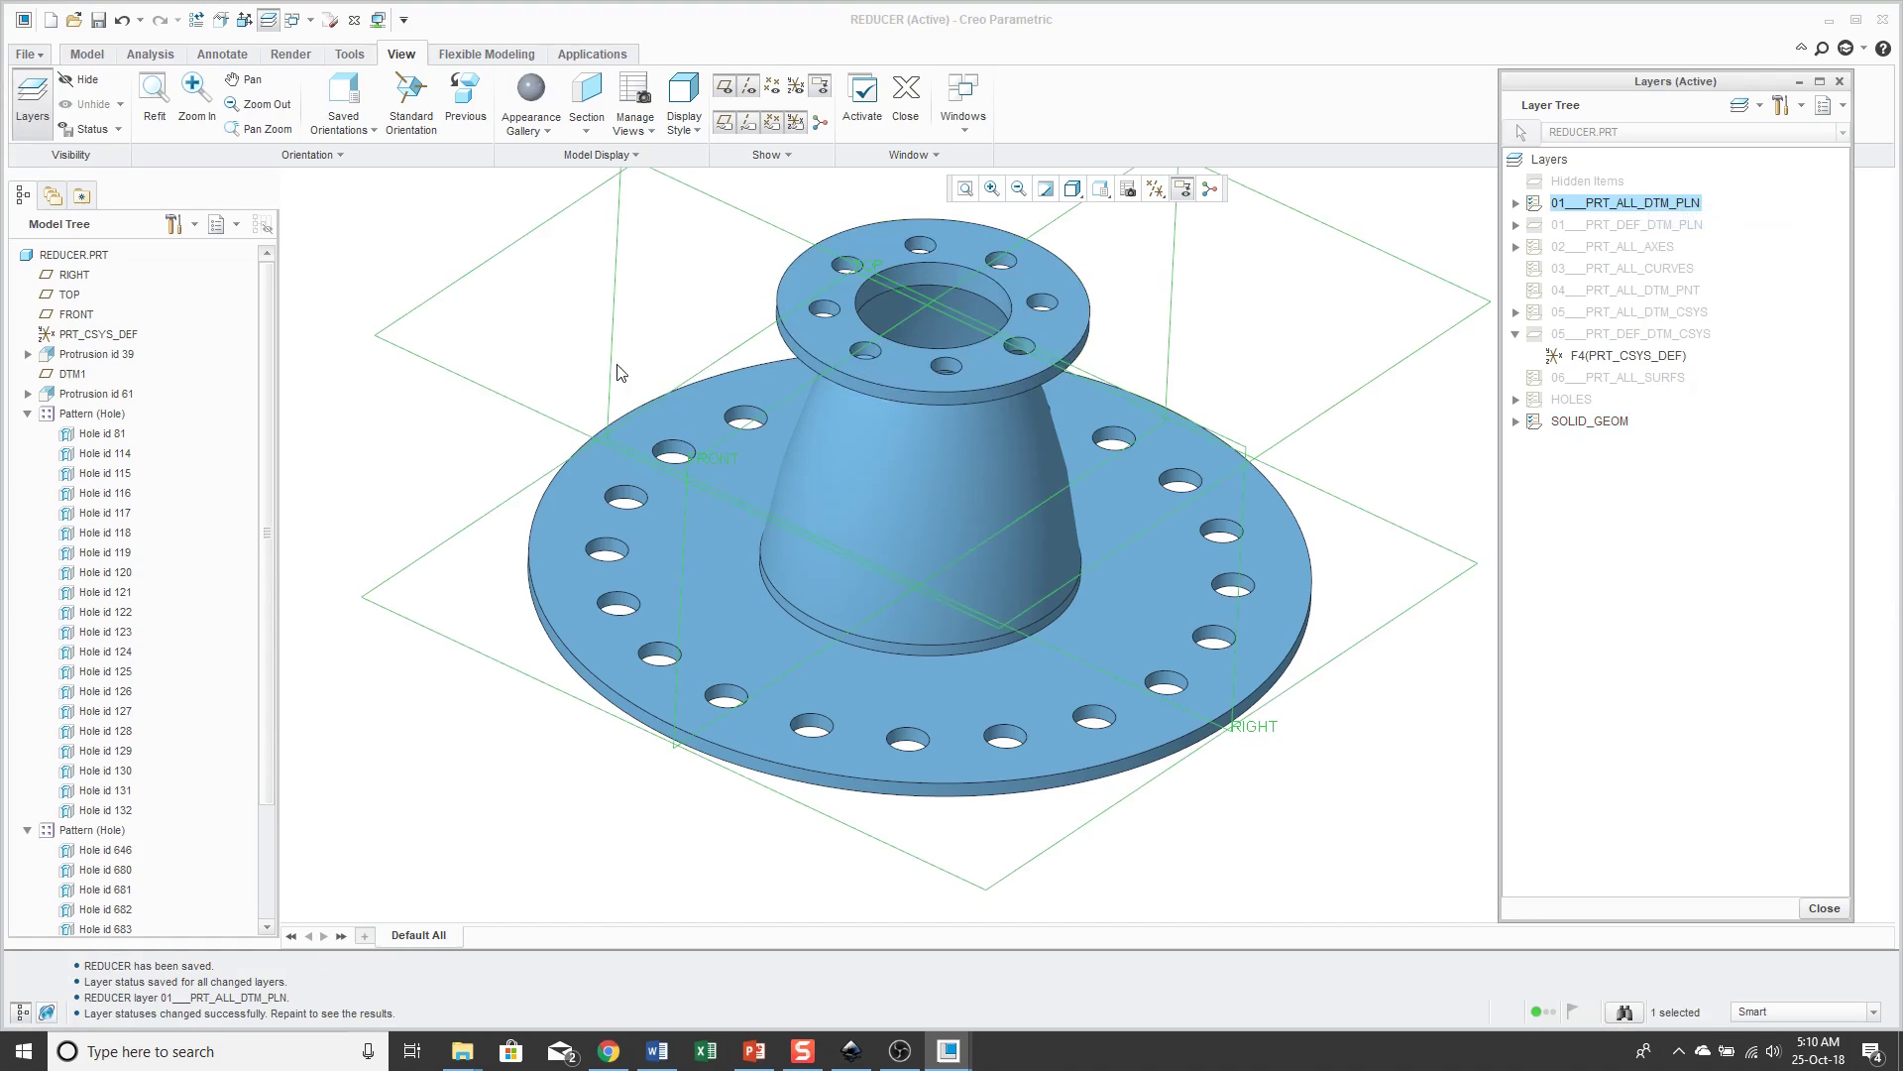
pyautogui.click(119, 129)
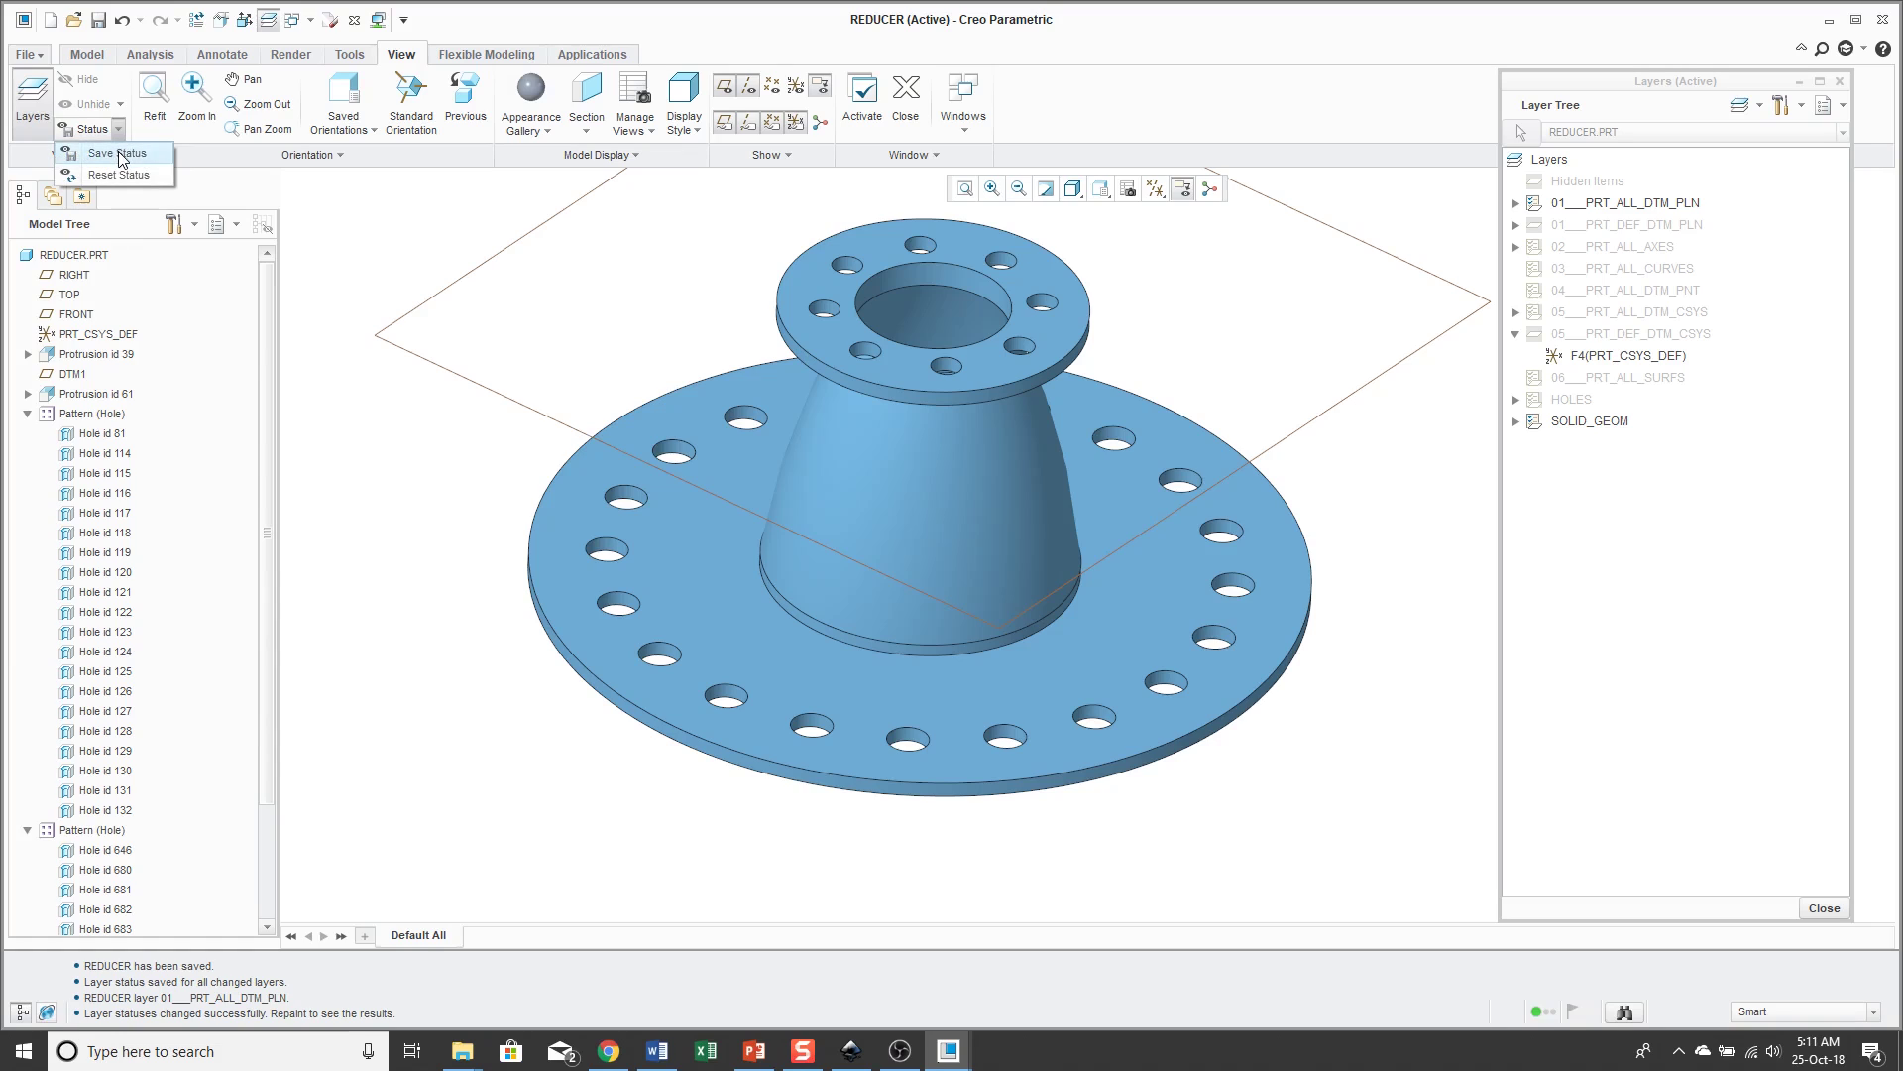
pyautogui.click(117, 175)
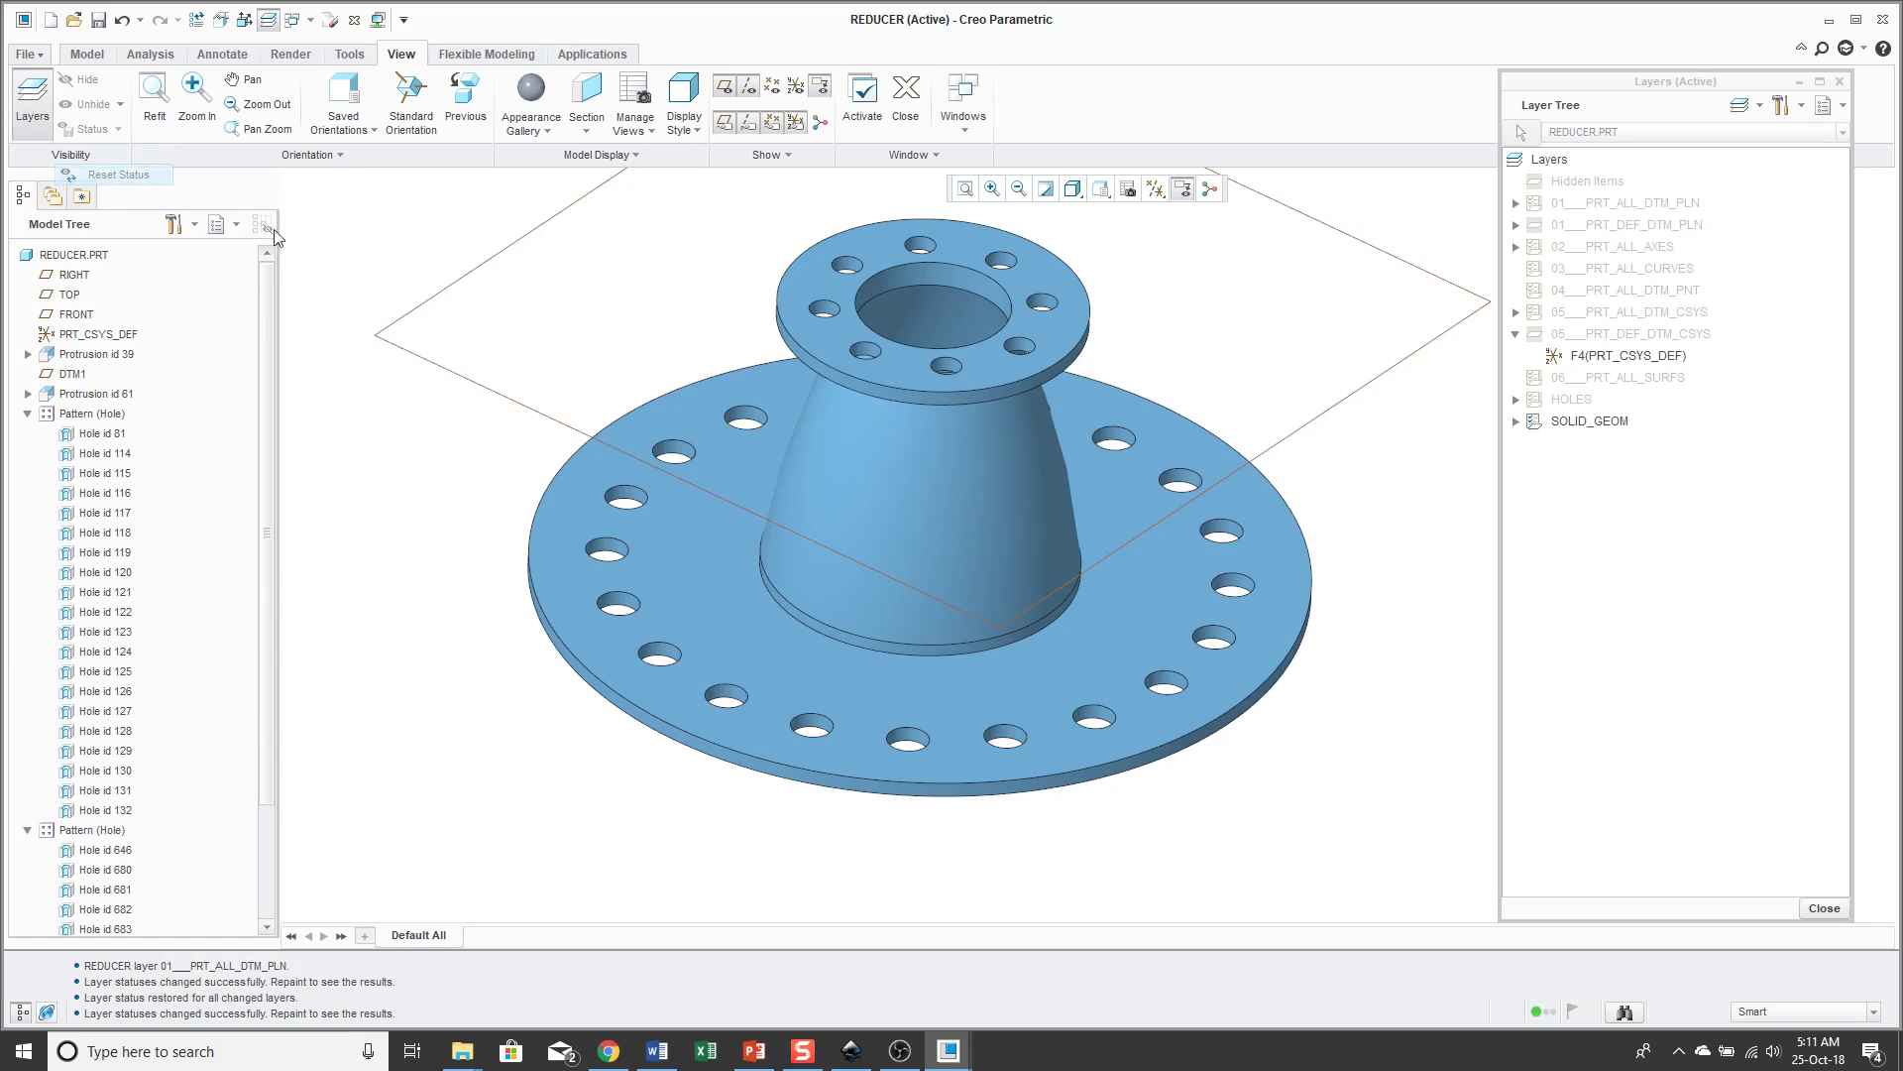
pyautogui.scroll(3, 1422, 491)
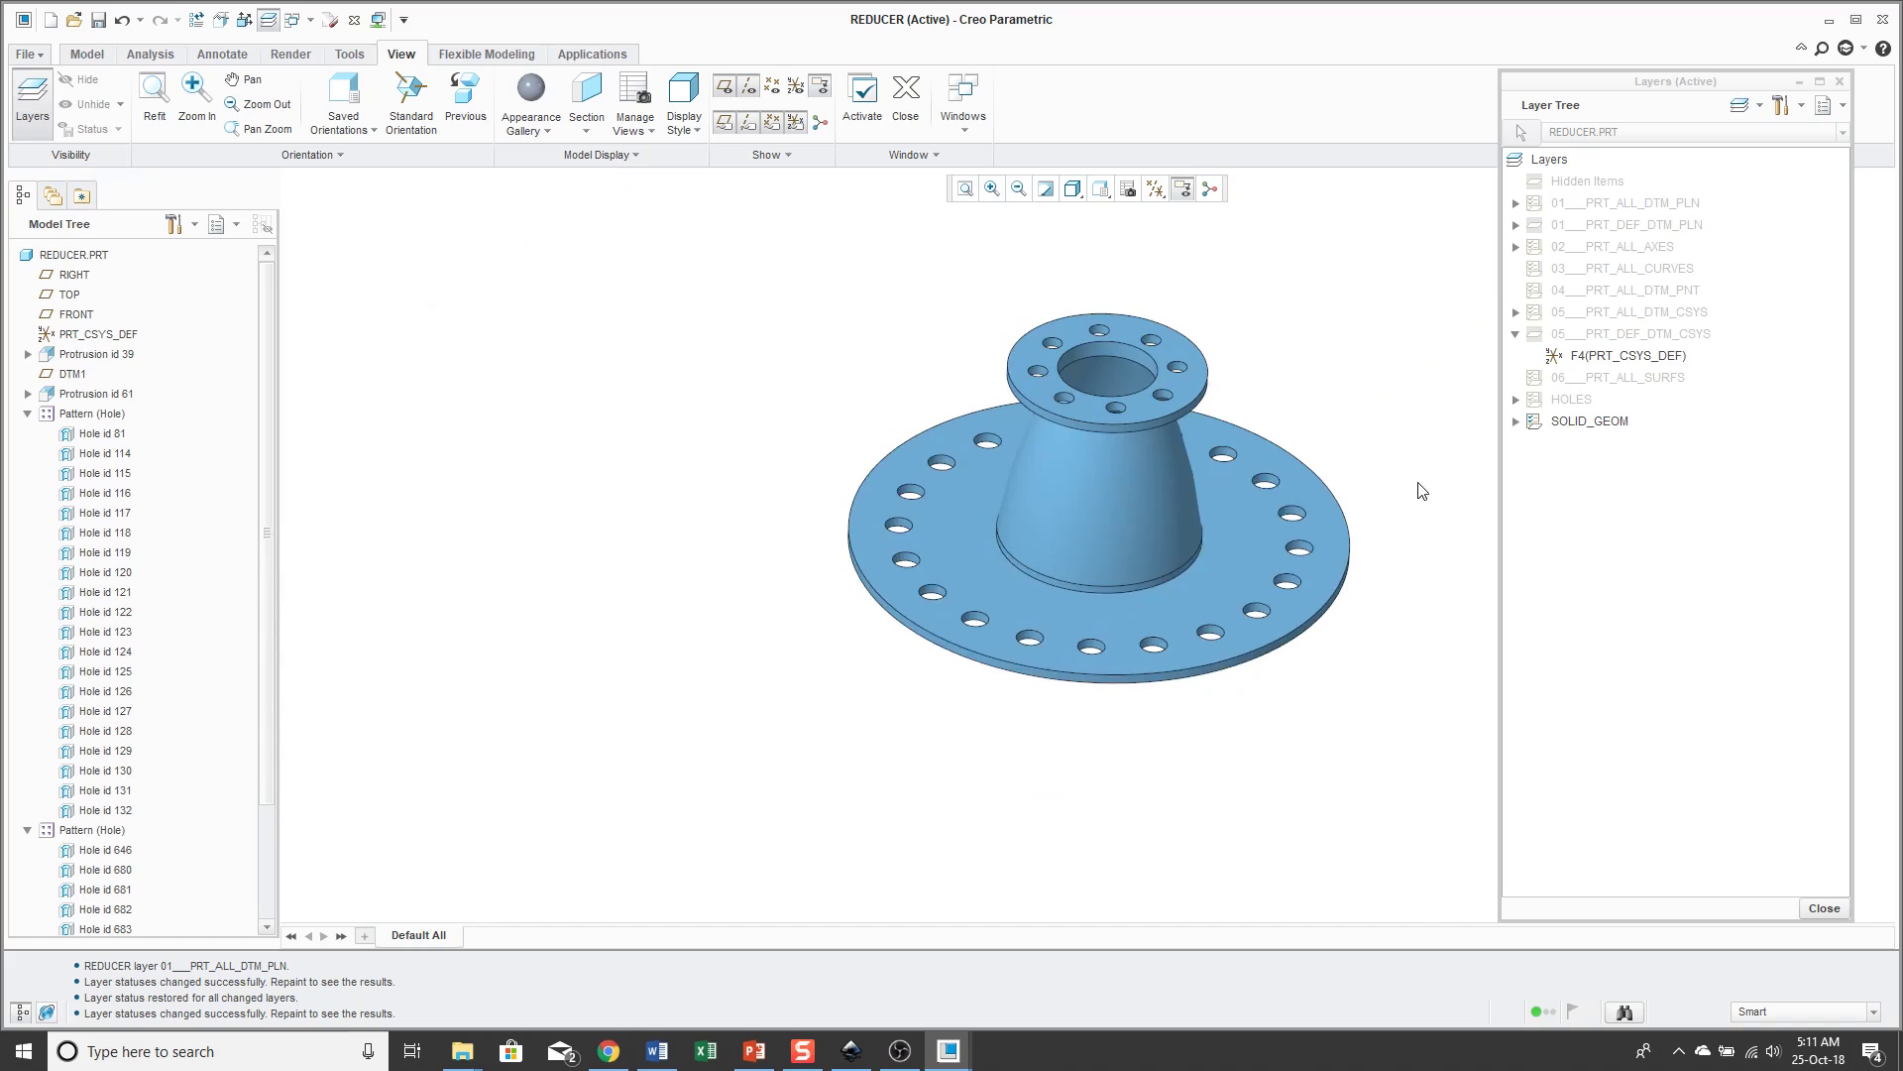
pyautogui.scroll(-2, 1422, 491)
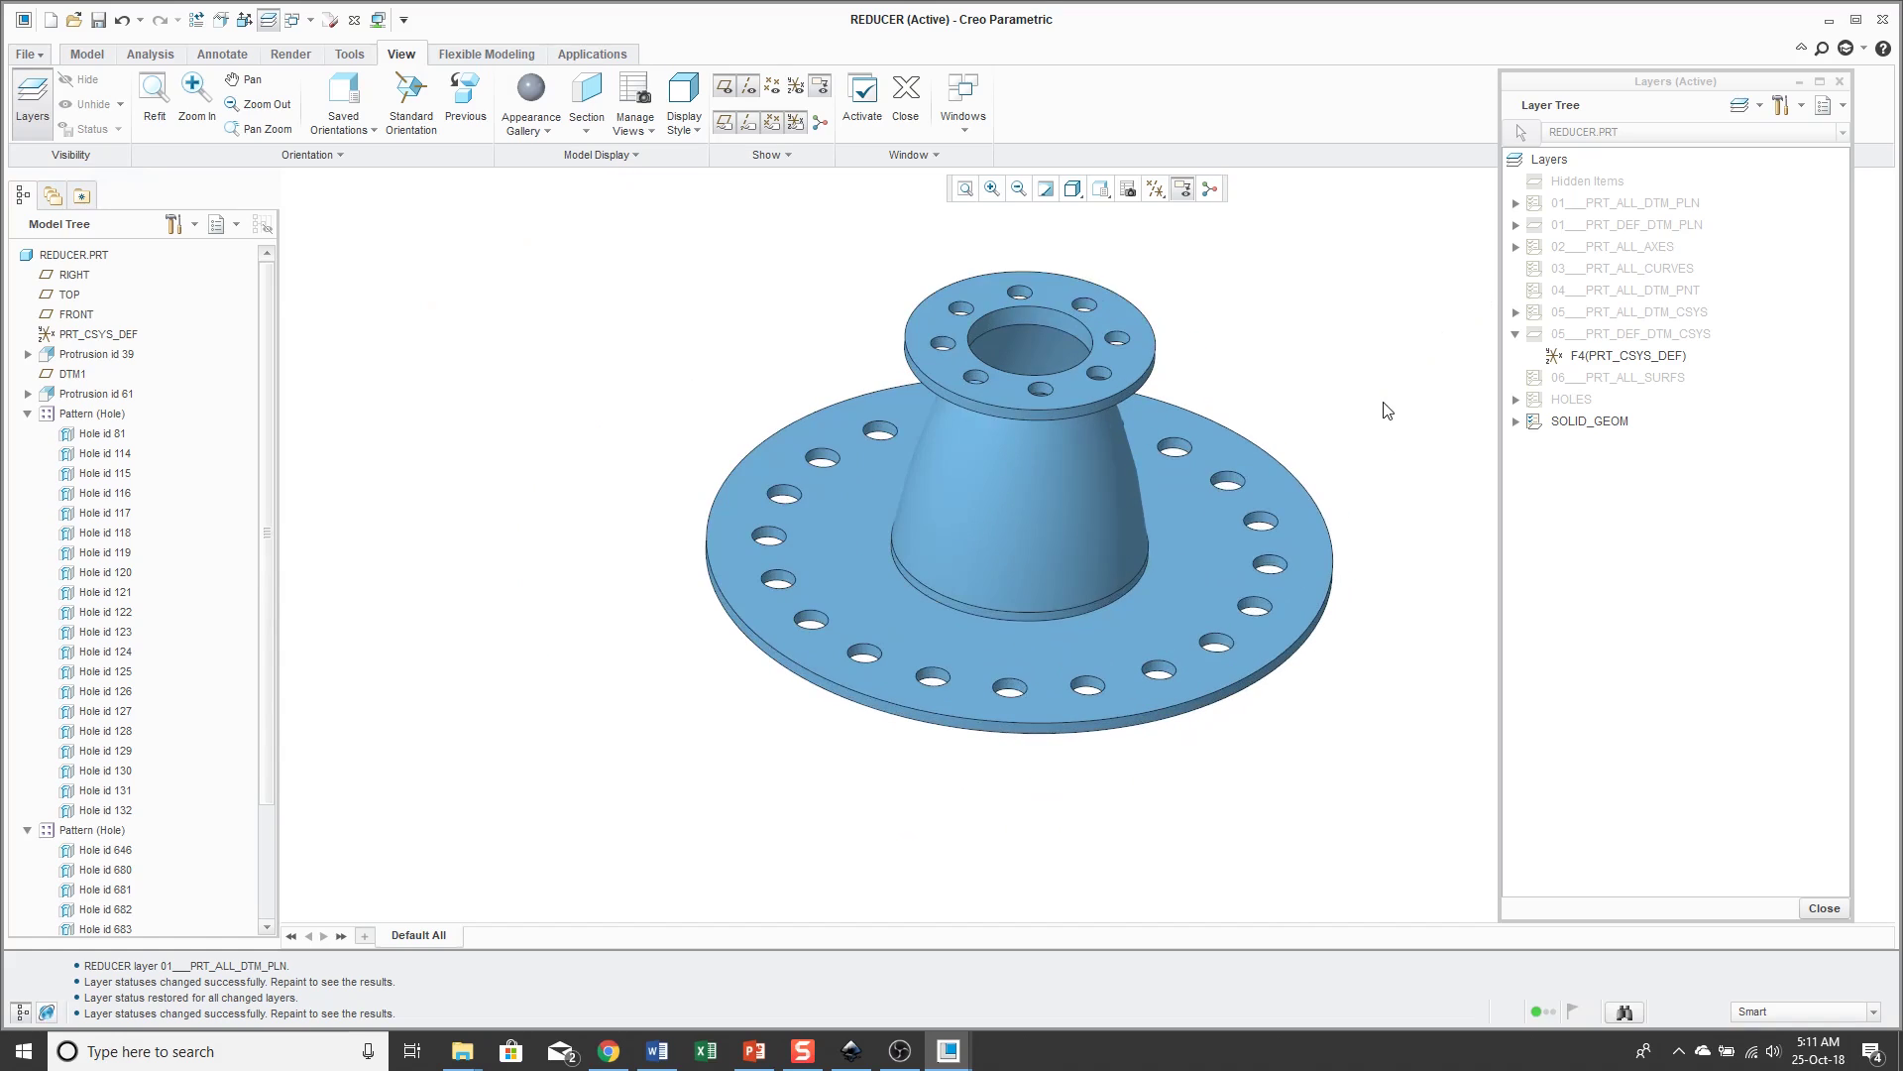